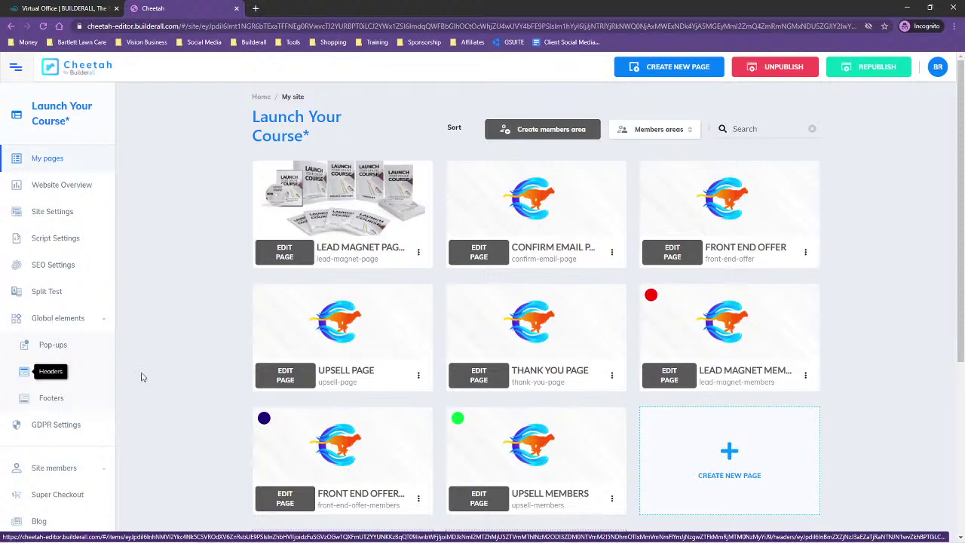
Step: Create a new global header named "Course Header" and open it for editing
{"action": "left_click", "coordinate": [53, 375]}
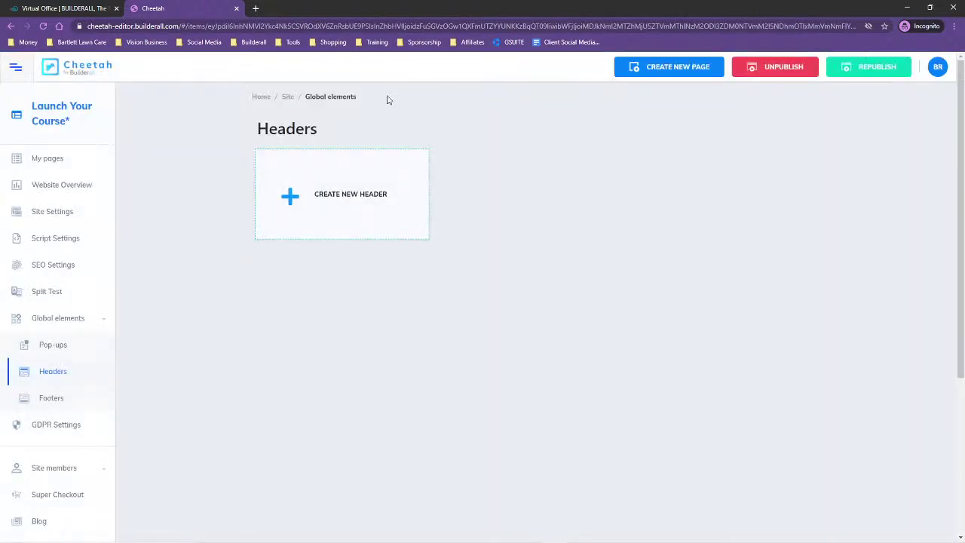
{"action": "left_click", "coordinate": [334, 193]}
{"action": "left_click", "coordinate": [412, 285]}
{"action": "type", "text": "Header,"}
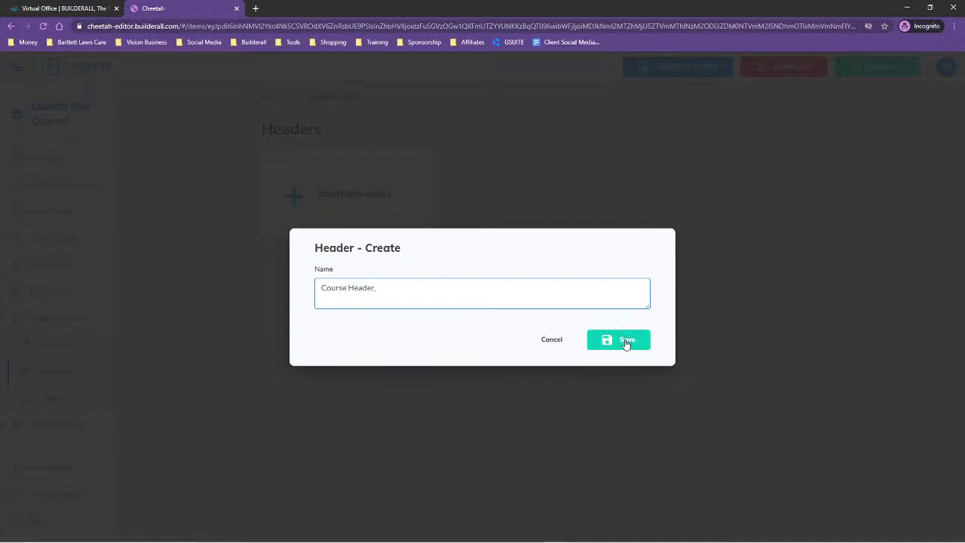
{"action": "left_click", "coordinate": [625, 342]}
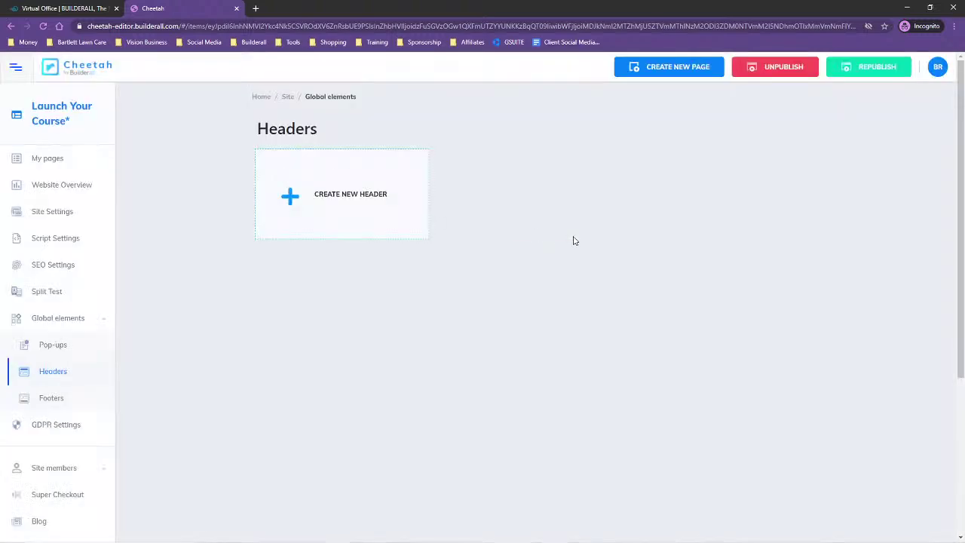
{"action": "left_click", "coordinate": [473, 224]}
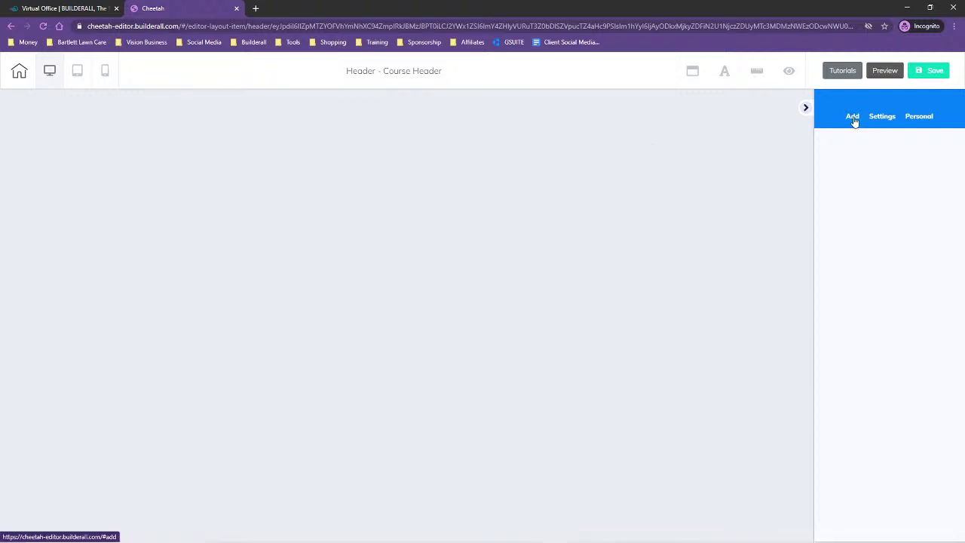
Step: Add a blank panel to the header and shorten it to a height of about 200
{"action": "left_click", "coordinate": [853, 118]}
{"action": "left_click", "coordinate": [864, 147]}
{"action": "left_click", "coordinate": [872, 209]}
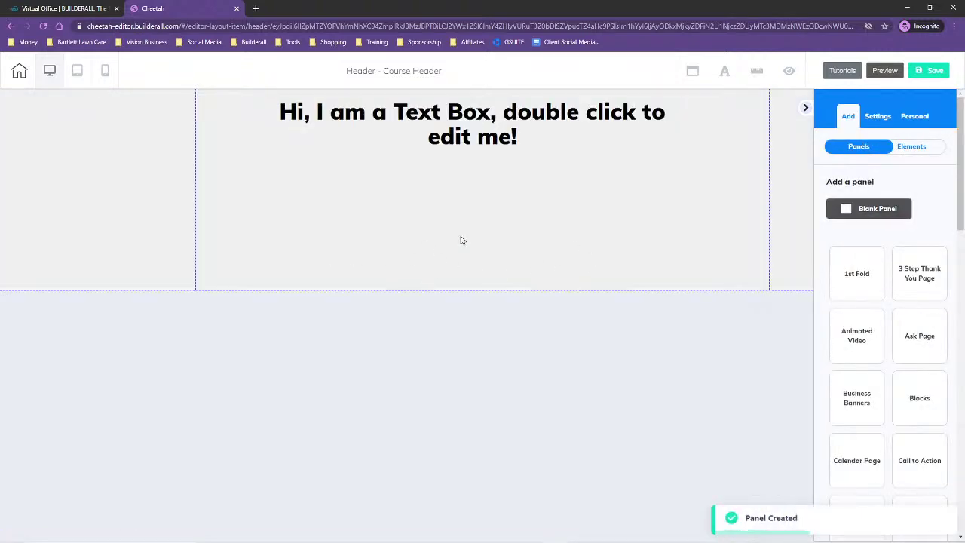
{"action": "left_click", "coordinate": [488, 279]}
{"action": "left_click_drag", "start_coordinate": [486, 289], "coordinate": [487, 189]}
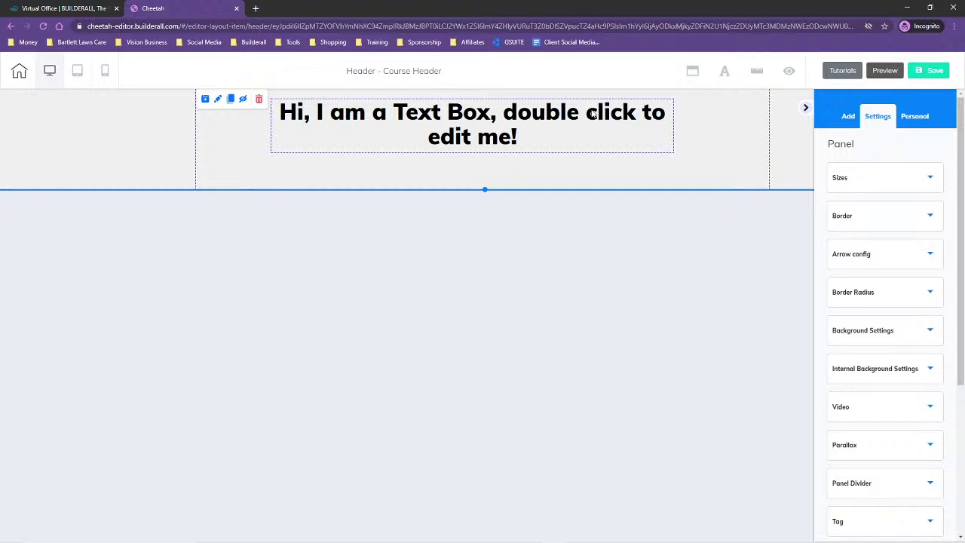
Step: Delete the placeholder text box from the header panel
{"action": "left_click", "coordinate": [411, 128]}
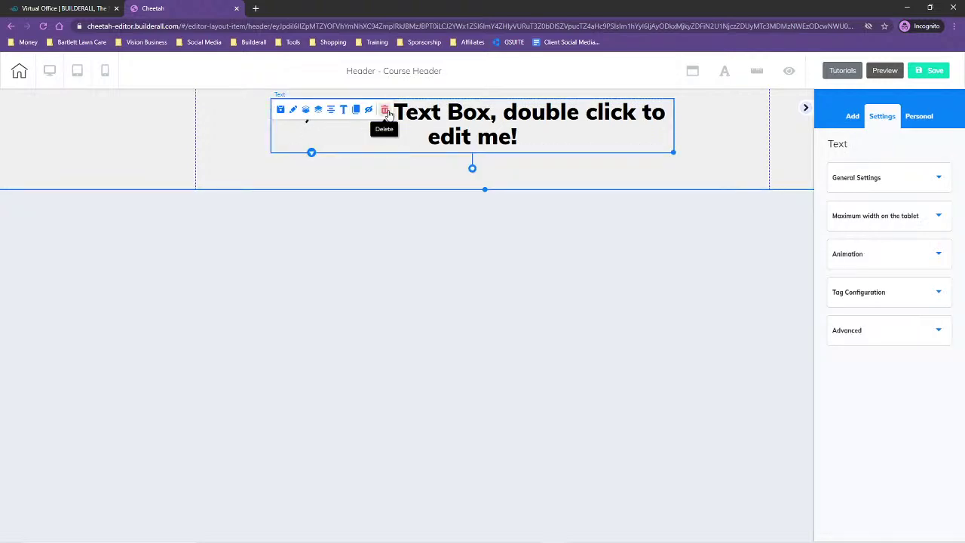
{"action": "left_click", "coordinate": [384, 110]}
{"action": "left_click", "coordinate": [552, 330]}
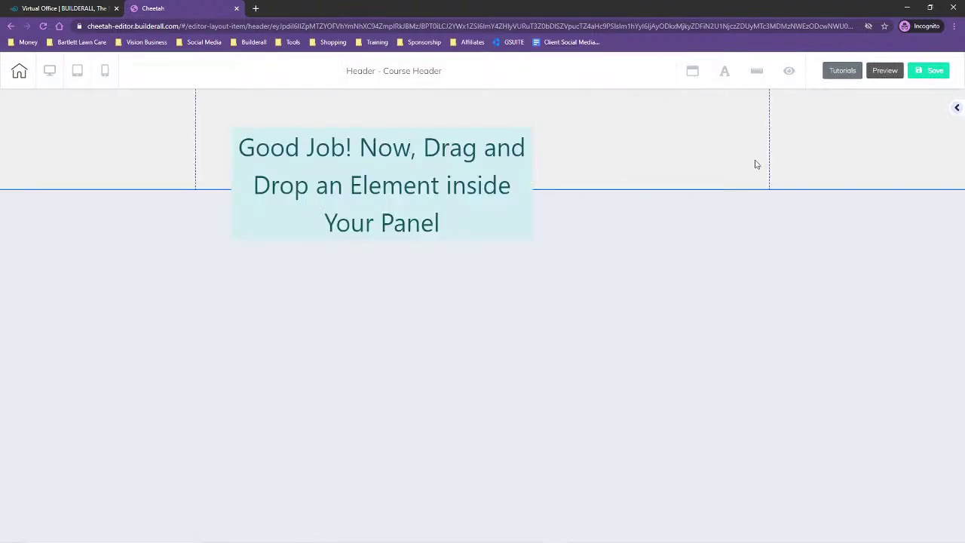
Step: Set the header panel's minimum height to 50 in its size settings
{"action": "left_click", "coordinate": [169, 128]}
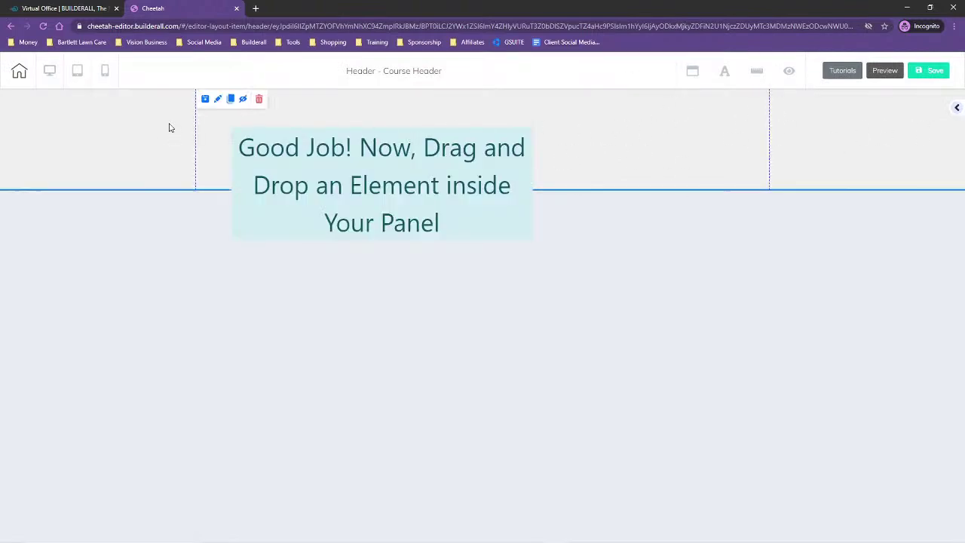
{"action": "left_click", "coordinate": [217, 100]}
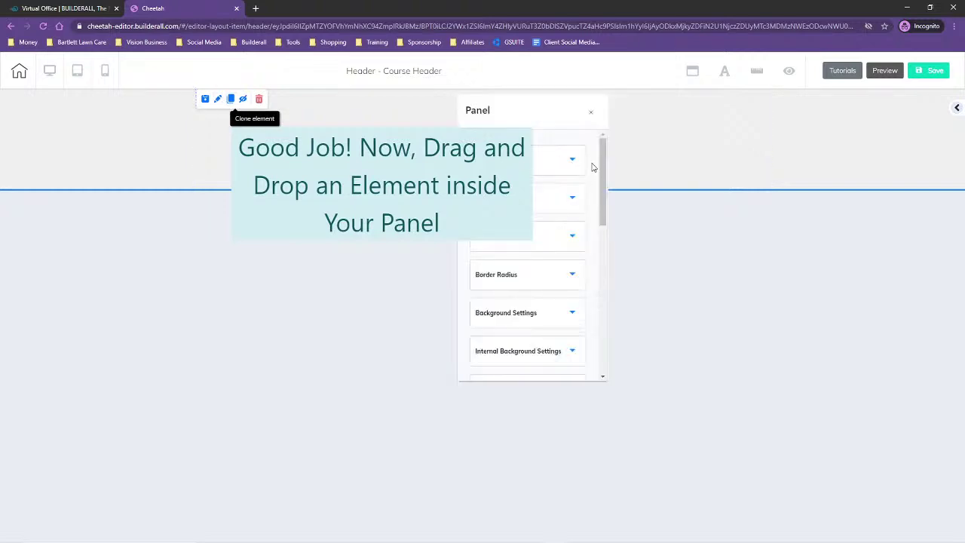
{"action": "left_click_drag", "start_coordinate": [539, 116], "coordinate": [662, 304]}
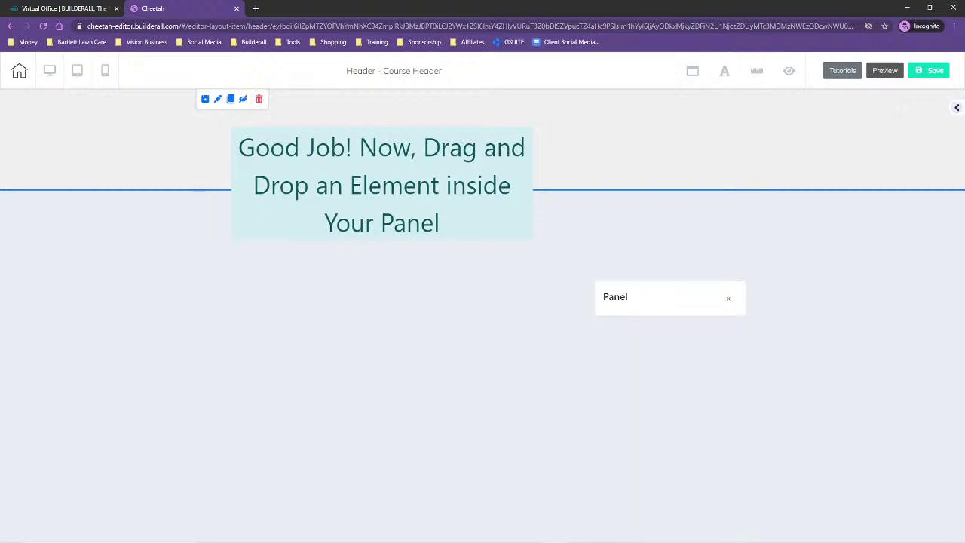
{"action": "left_click", "coordinate": [956, 107]}
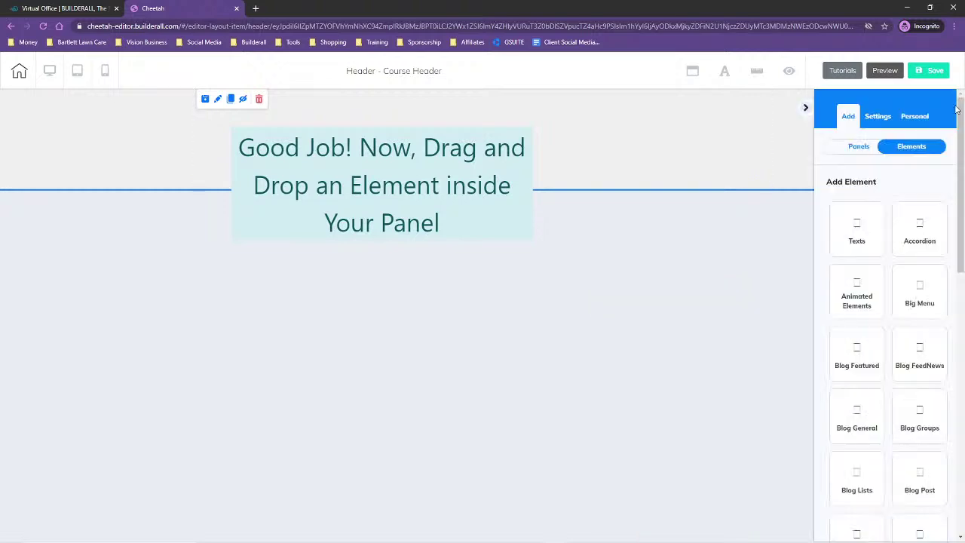
{"action": "left_click", "coordinate": [885, 118]}
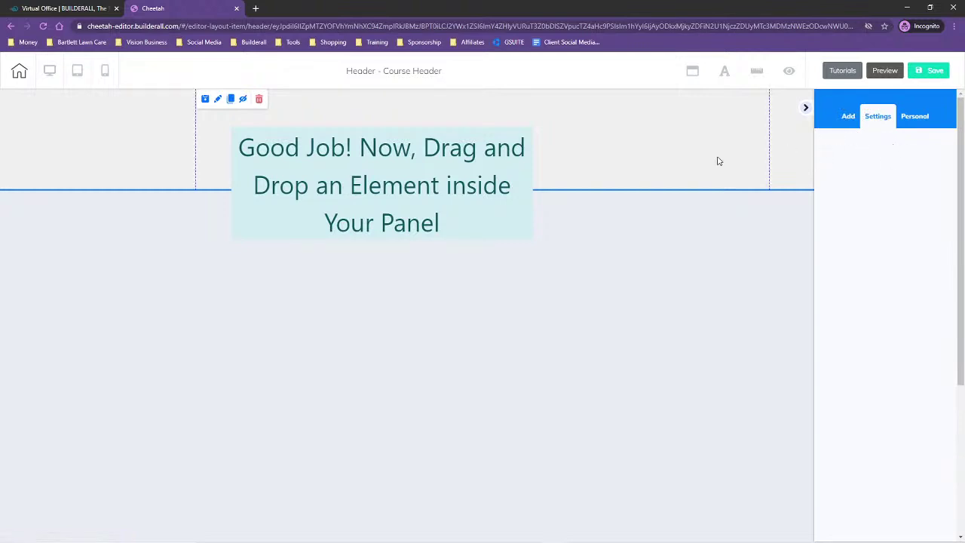
{"action": "left_click", "coordinate": [218, 100]}
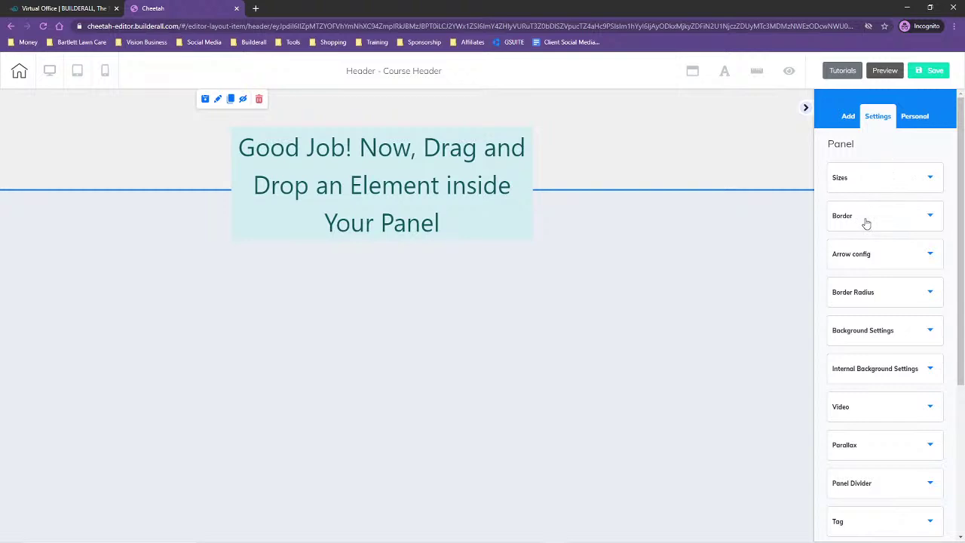
{"action": "left_click", "coordinate": [880, 180]}
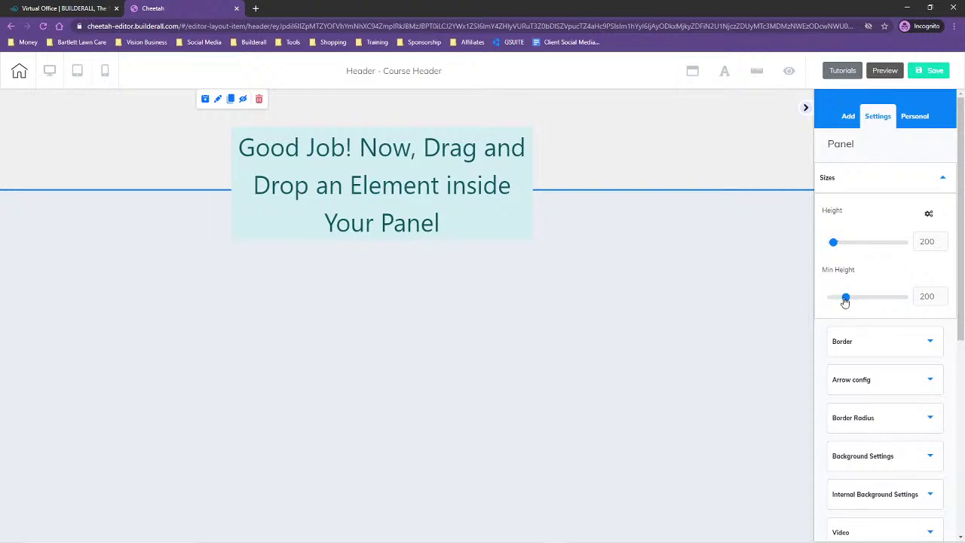
{"action": "left_click_drag", "start_coordinate": [845, 301], "coordinate": [830, 299]}
Step: Place a Title H1 text element in the header panel and move it toward the panel's left edge
{"action": "left_click", "coordinate": [848, 118]}
{"action": "left_click", "coordinate": [927, 148]}
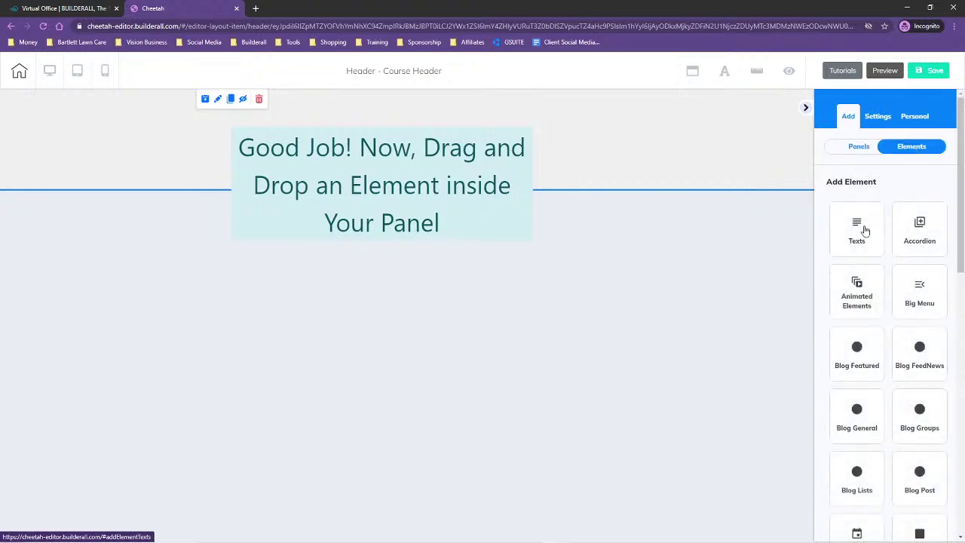
{"action": "left_click", "coordinate": [862, 231]}
{"action": "left_click_drag", "start_coordinate": [891, 287], "coordinate": [120, 103]}
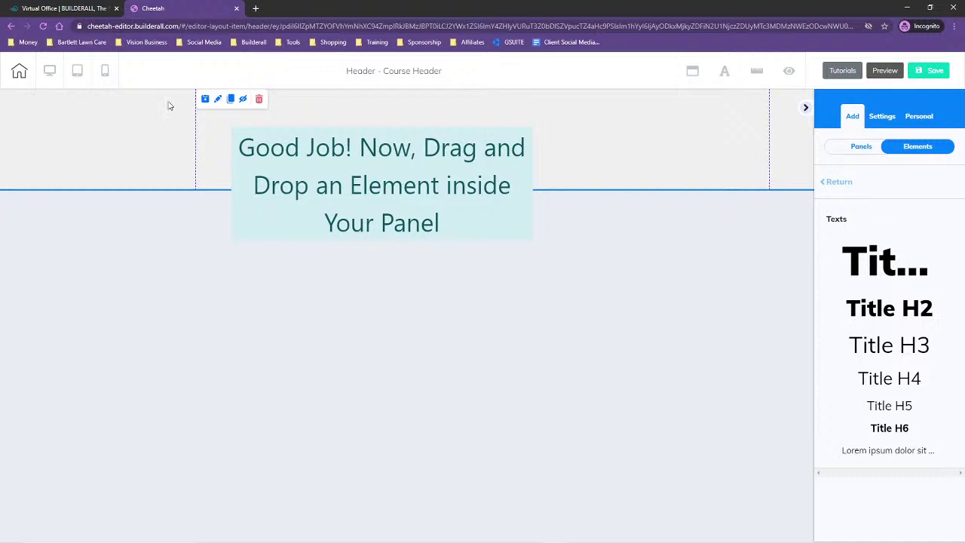
{"action": "left_click", "coordinate": [637, 135]}
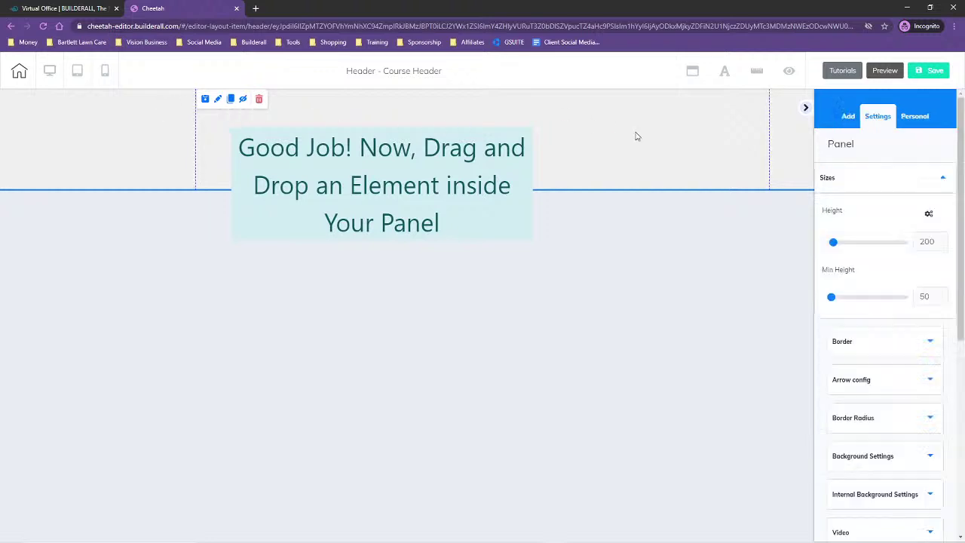
{"action": "left_click", "coordinate": [849, 117]}
{"action": "left_click", "coordinate": [917, 146]}
{"action": "left_click_drag", "start_coordinate": [885, 280], "coordinate": [535, 110]}
{"action": "left_click_drag", "start_coordinate": [628, 112], "coordinate": [172, 129]}
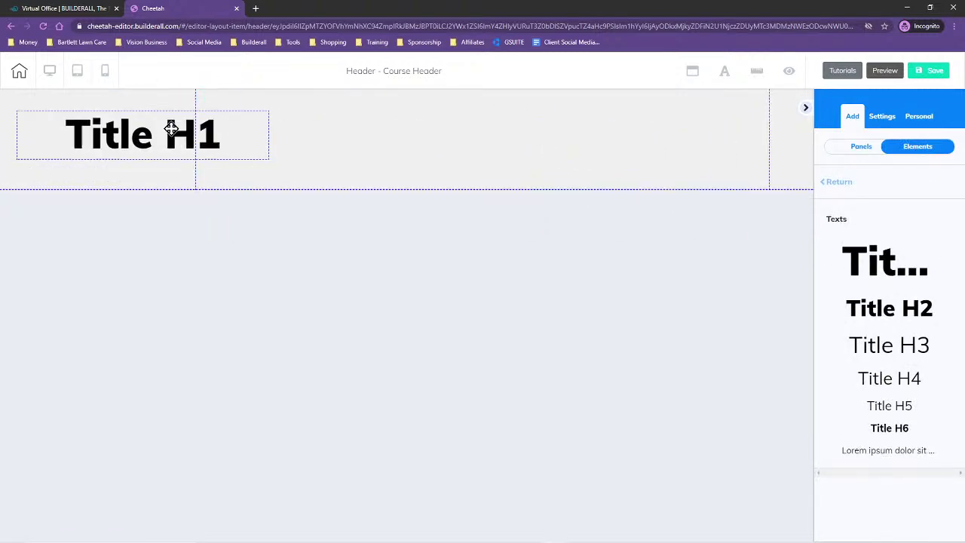
Step: Shorten the header panel to a height of about 108
{"action": "left_click", "coordinate": [591, 138]}
{"action": "left_click_drag", "start_coordinate": [484, 189], "coordinate": [485, 143]}
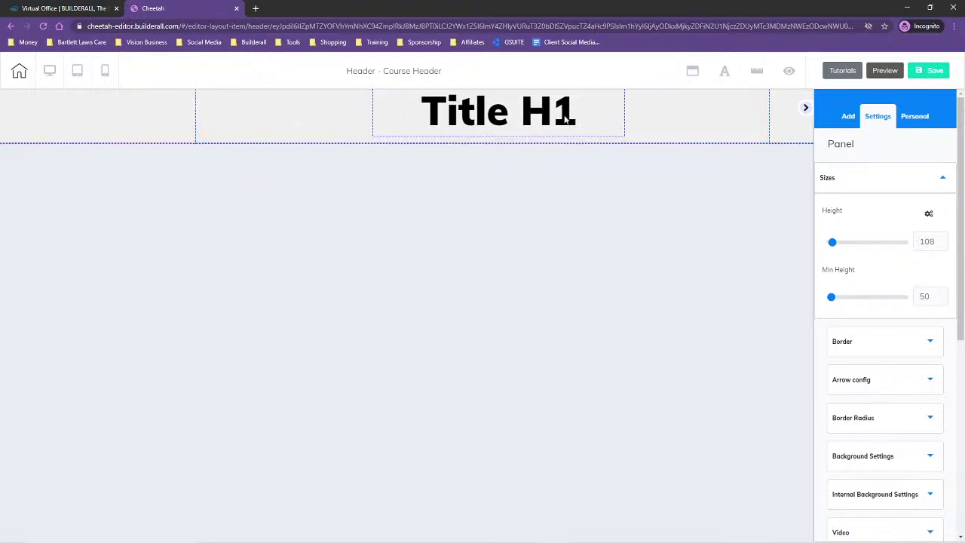
Step: Delete the Title H1 text element from the header panel
{"action": "left_click", "coordinate": [566, 119]}
{"action": "left_click", "coordinate": [486, 99]}
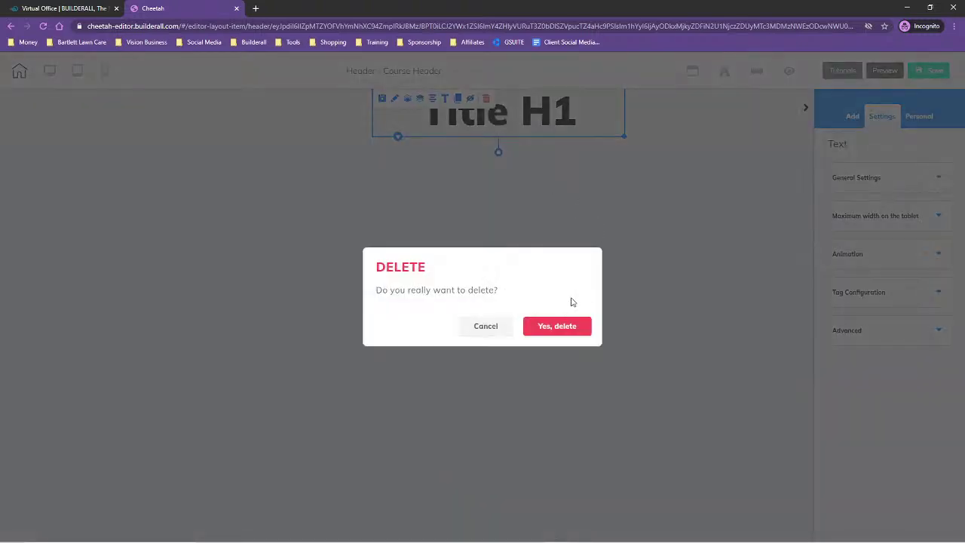
{"action": "left_click", "coordinate": [549, 325]}
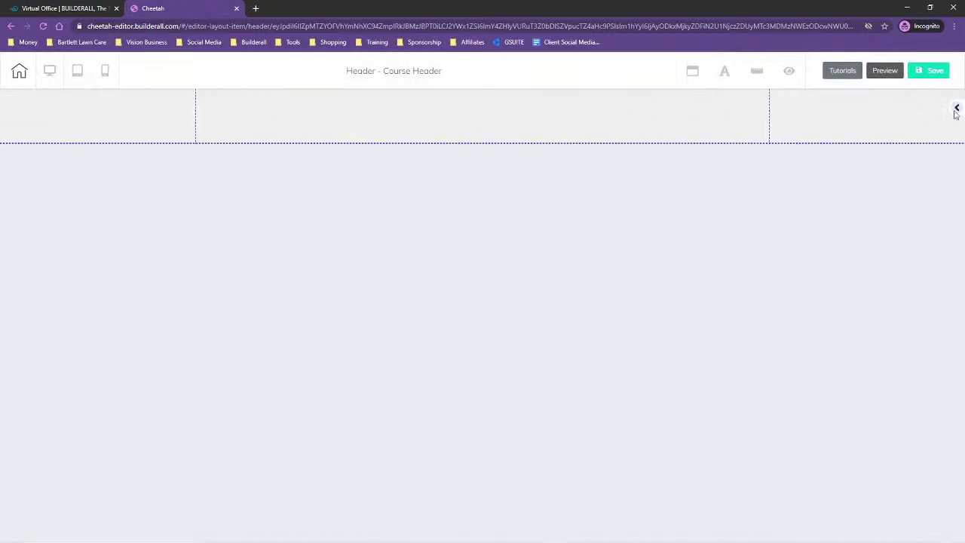
Step: Add a horizontal image element near the middle of the header panel
{"action": "left_click", "coordinate": [954, 108]}
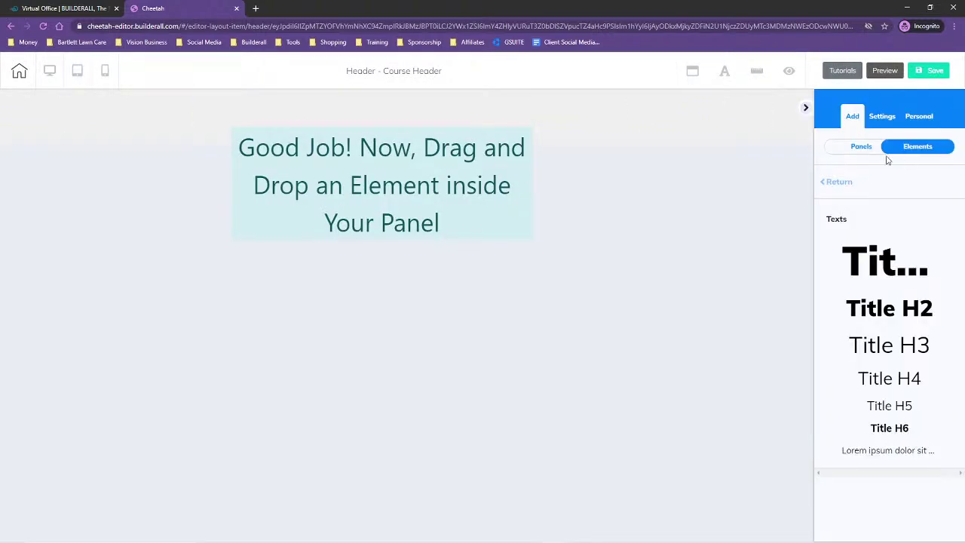
{"action": "left_click", "coordinate": [833, 186]}
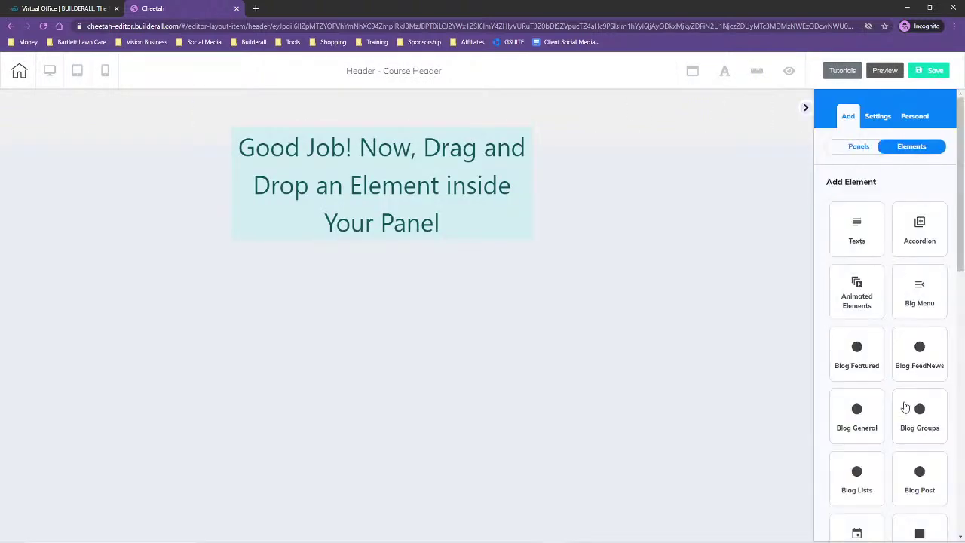
{"action": "scroll", "coordinate": [930, 392], "scroll_direction": "down", "scroll_amount": 4}
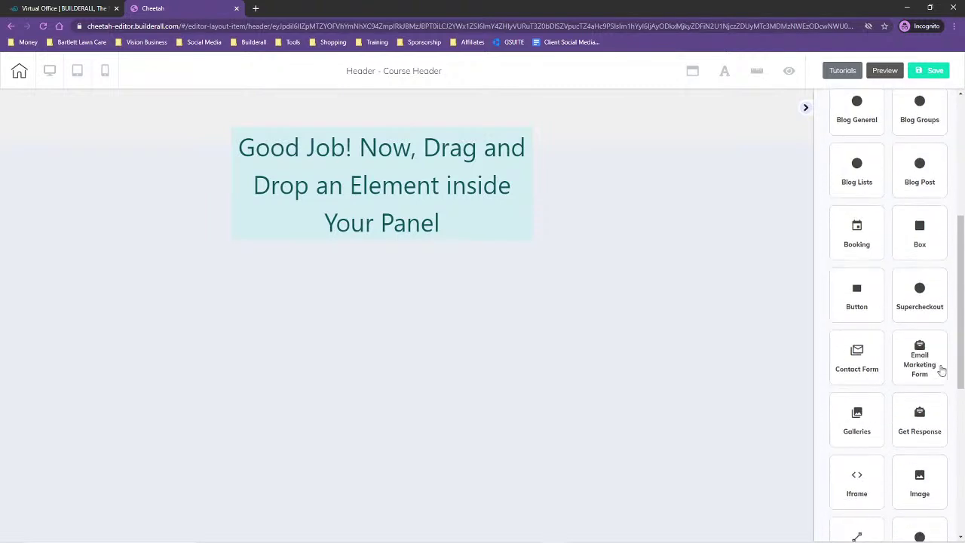
{"action": "scroll", "coordinate": [931, 368], "scroll_direction": "down", "scroll_amount": 4}
{"action": "scroll", "coordinate": [915, 286], "scroll_direction": "up", "scroll_amount": 1}
{"action": "left_click", "coordinate": [909, 241]}
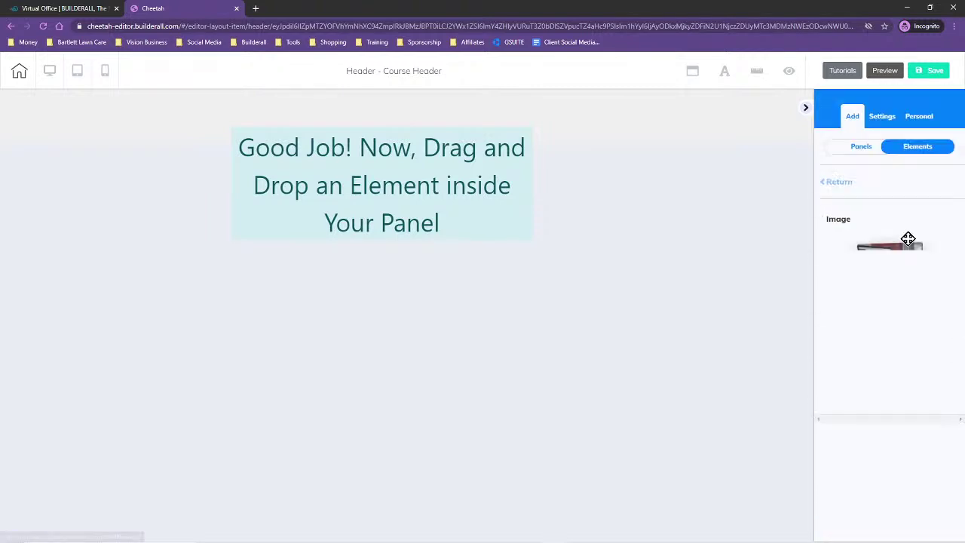
{"action": "left_click_drag", "start_coordinate": [919, 340], "coordinate": [475, 113]}
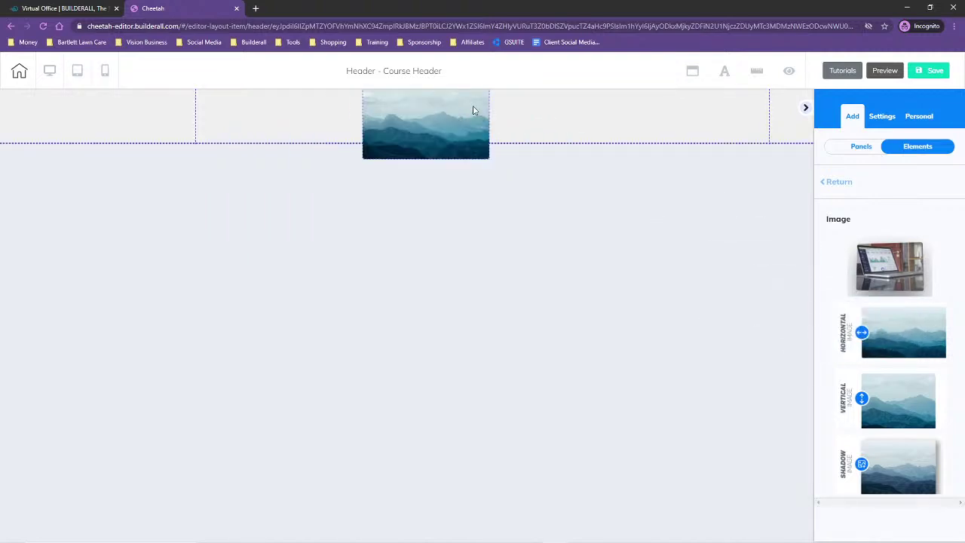
Step: Shrink the image to fit within the header panel's height and move it to the panel's centre
{"action": "left_click", "coordinate": [474, 111]}
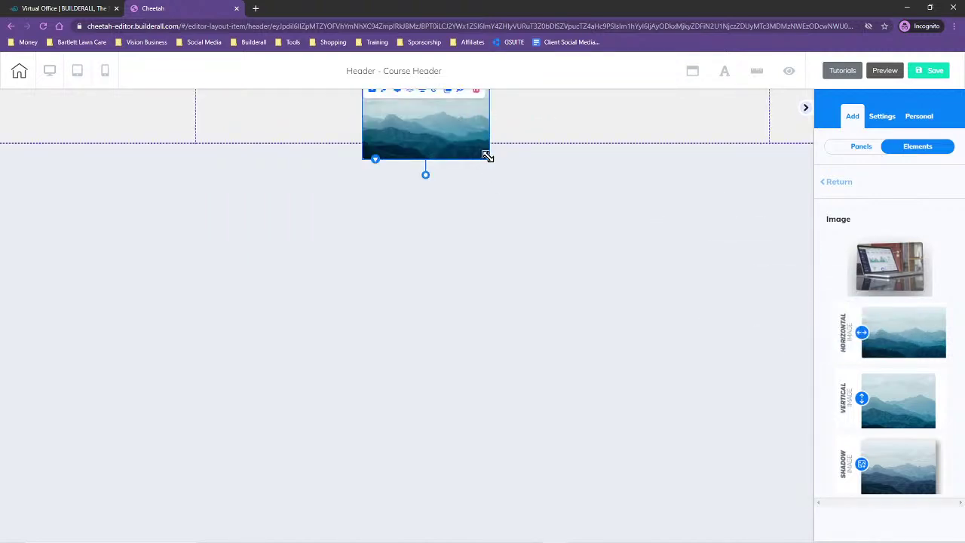
{"action": "left_click_drag", "start_coordinate": [488, 158], "coordinate": [440, 135]}
{"action": "left_click_drag", "start_coordinate": [399, 112], "coordinate": [467, 120]}
Step: Open the image library for changing the picture of the header's image element
{"action": "left_click", "coordinate": [467, 122]}
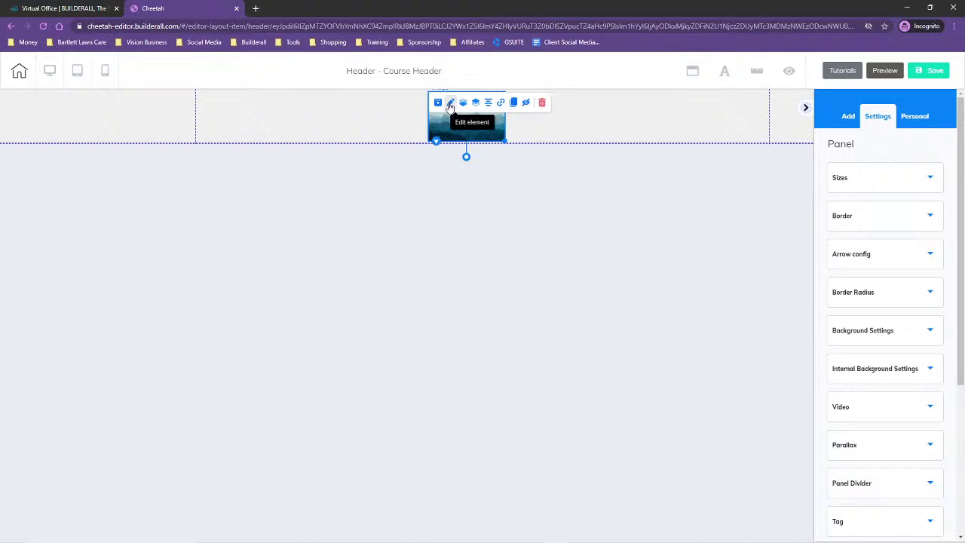
{"action": "left_click", "coordinate": [450, 103]}
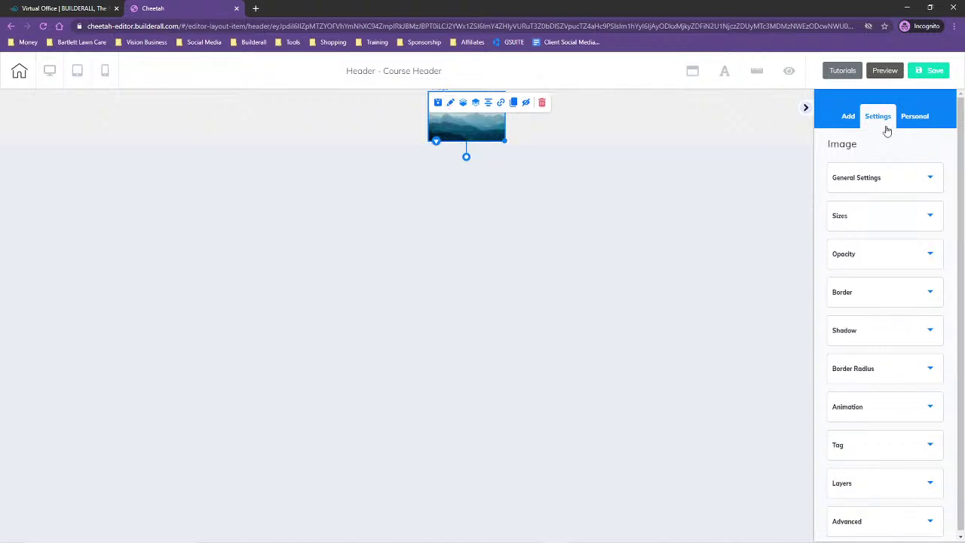
{"action": "left_click", "coordinate": [882, 178]}
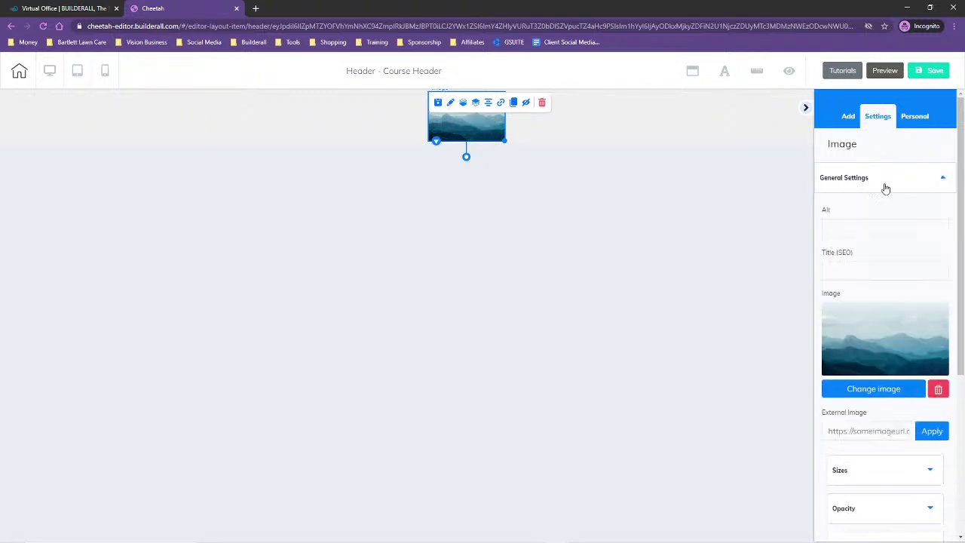
{"action": "left_click", "coordinate": [873, 389]}
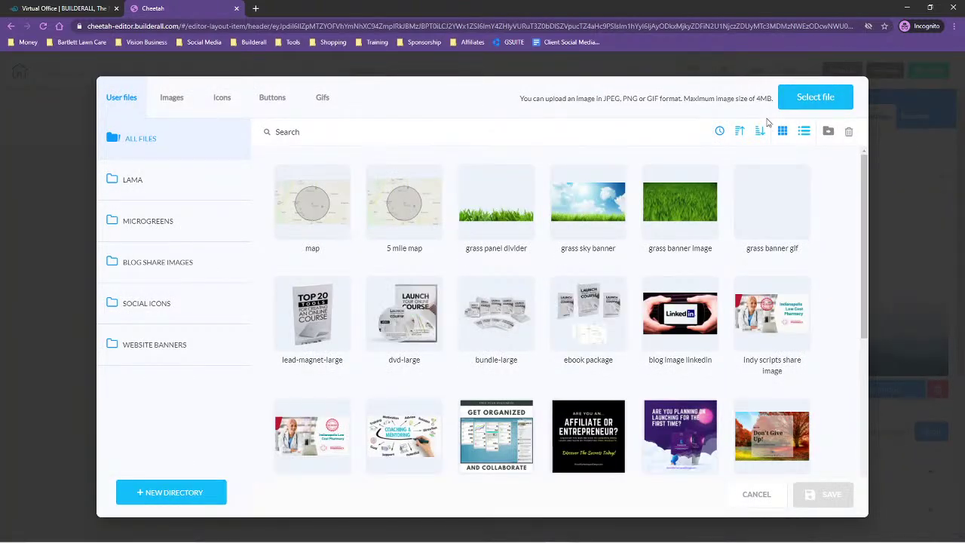
Step: Upload logo.png from the Images folder under 7 - Graphics in the PLR folder's TRAINING Launch Your Online Course collection
{"action": "left_click", "coordinate": [817, 97]}
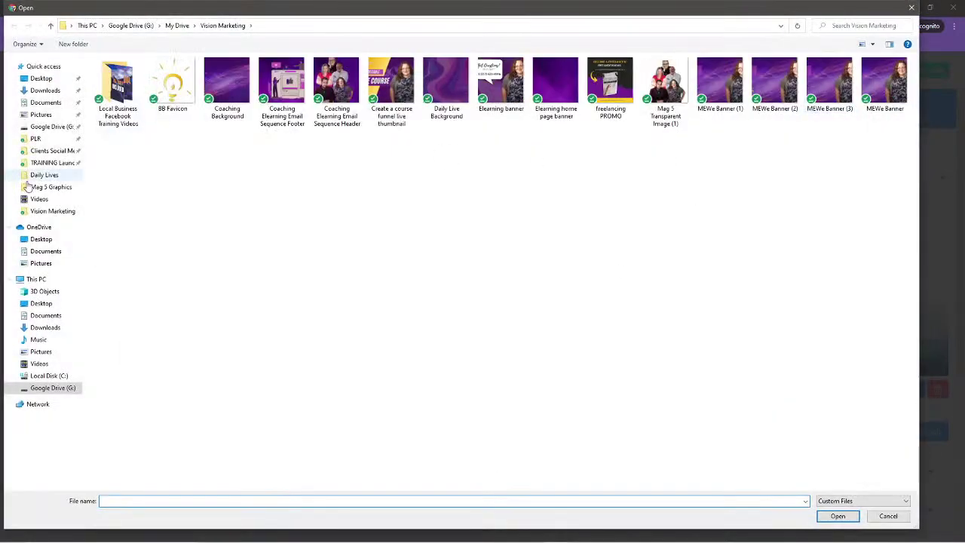
{"action": "left_click", "coordinate": [35, 140]}
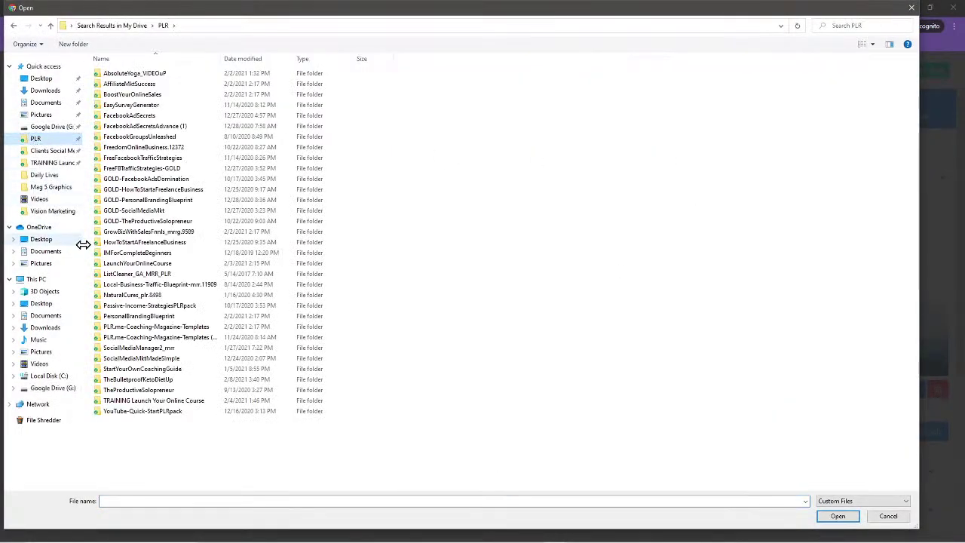
{"action": "double_click", "coordinate": [140, 403]}
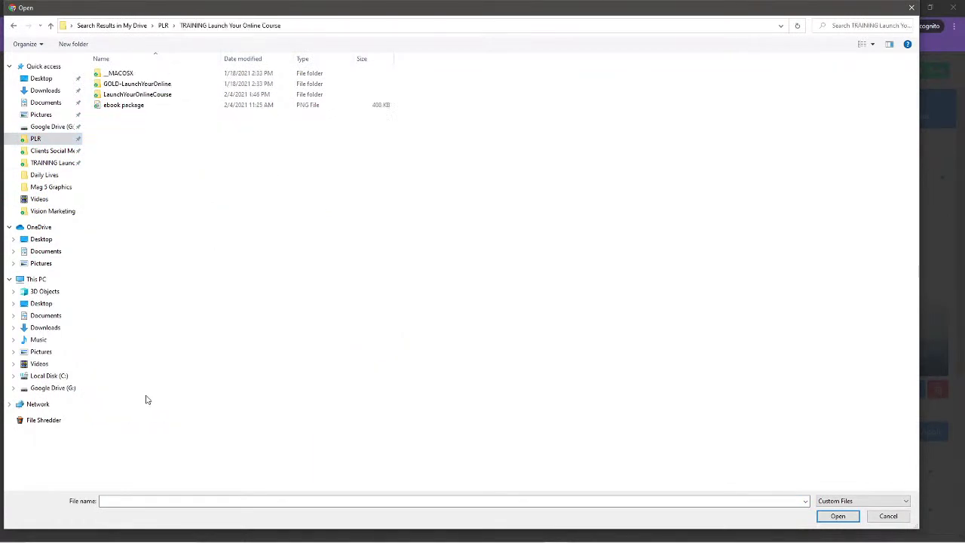
{"action": "double_click", "coordinate": [137, 96]}
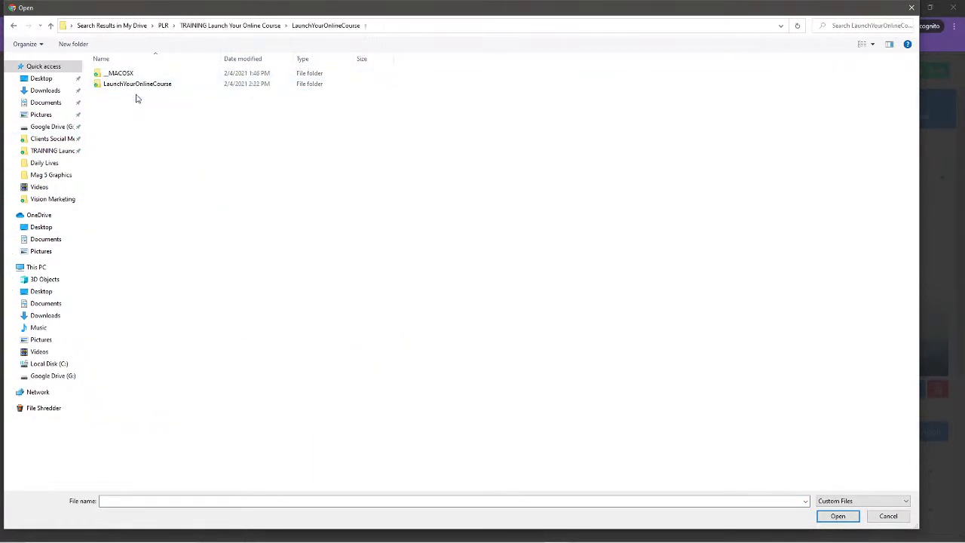
{"action": "double_click", "coordinate": [137, 85]}
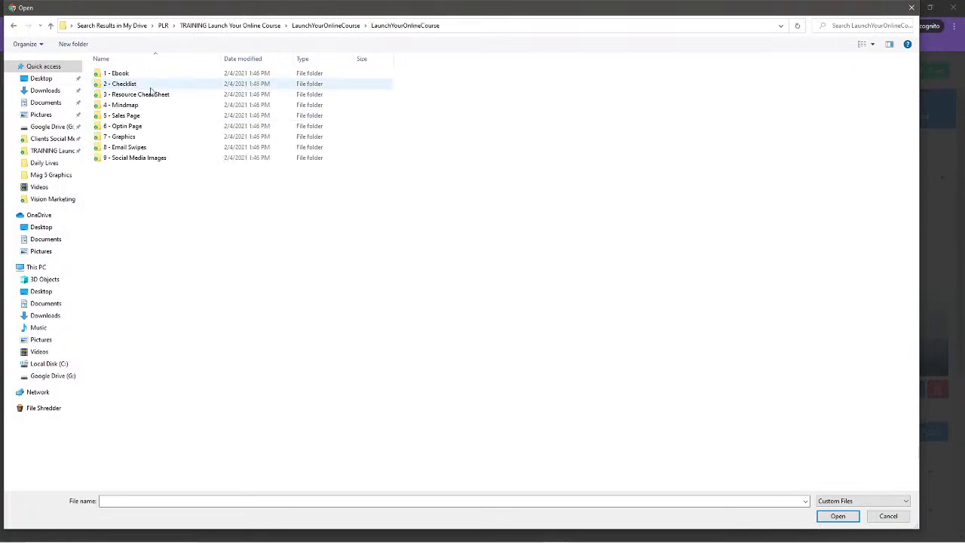
{"action": "double_click", "coordinate": [142, 138]}
{"action": "double_click", "coordinate": [115, 84]}
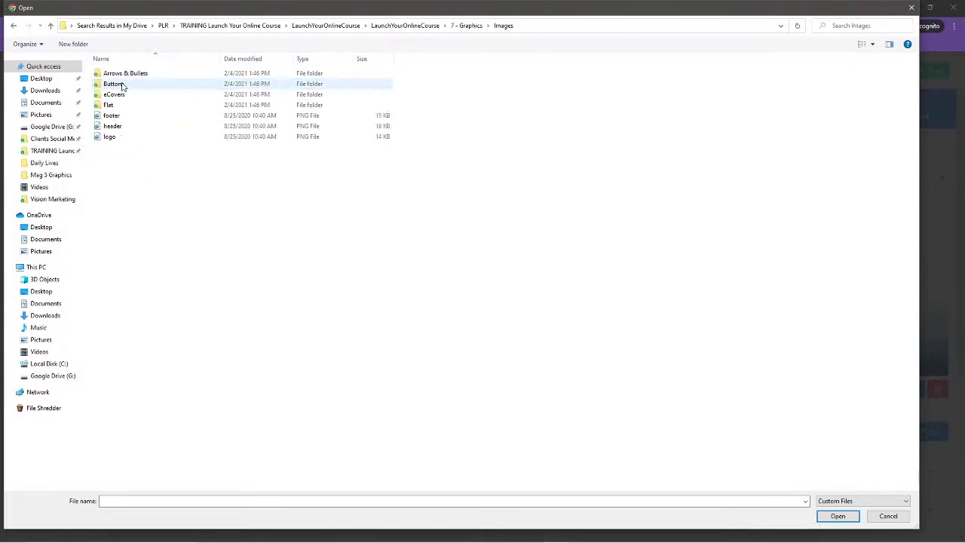
{"action": "left_click", "coordinate": [124, 141]}
{"action": "left_click", "coordinate": [823, 517]}
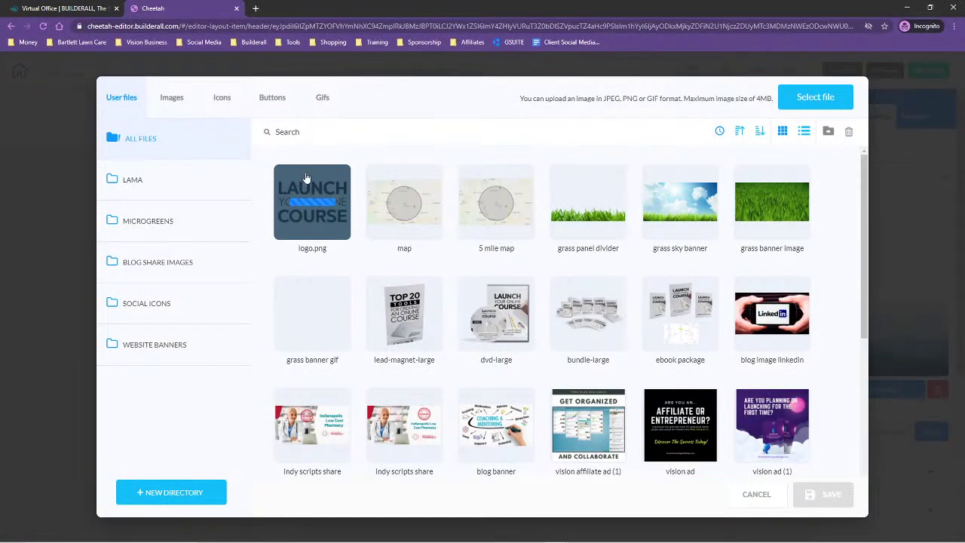
Step: Replace the header's placeholder image with the uploaded logo and shrink it slightly
{"action": "left_click", "coordinate": [322, 186]}
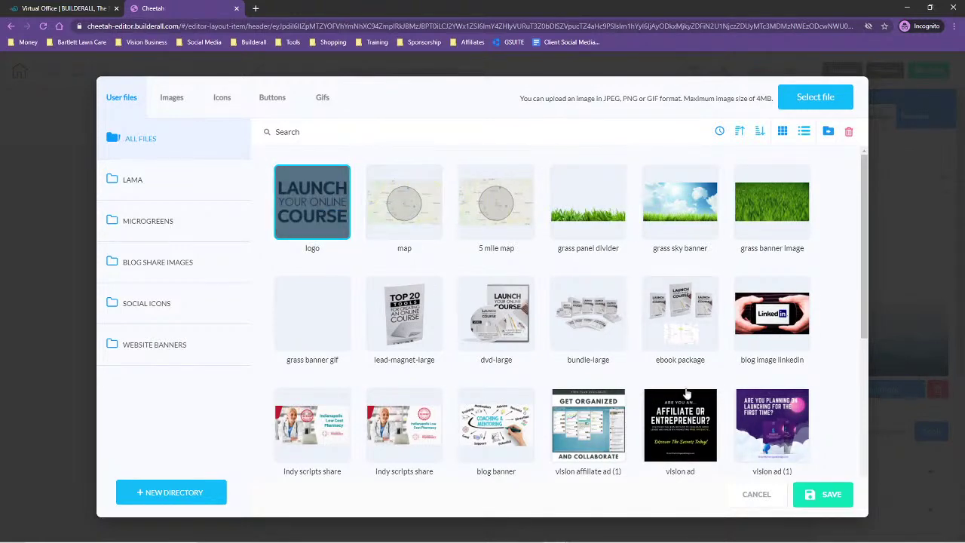
{"action": "left_click", "coordinate": [814, 494]}
{"action": "left_click_drag", "start_coordinate": [503, 138], "coordinate": [546, 130]}
{"action": "left_click", "coordinate": [601, 123]}
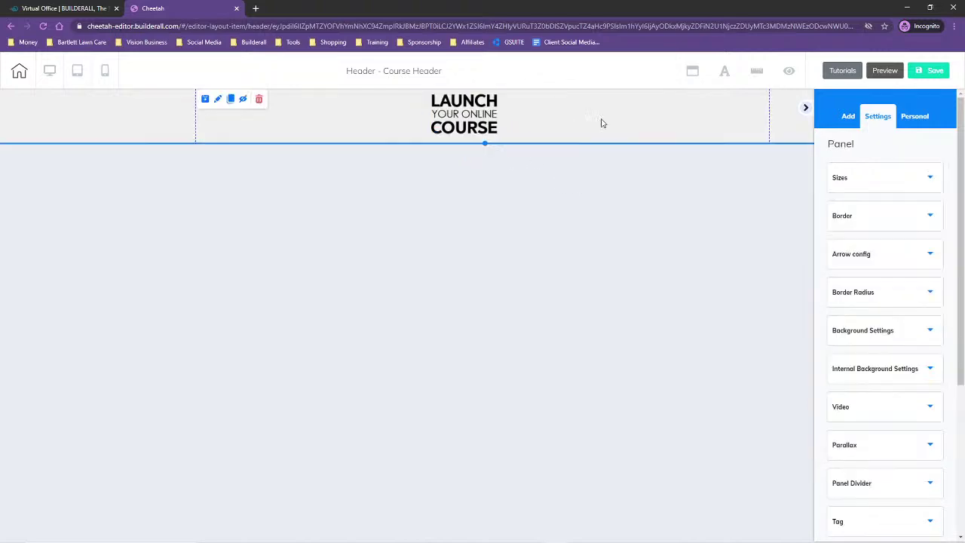
Step: Move the logo to the middle of the header panel and centre it horizontally with Center element
{"action": "left_click_drag", "start_coordinate": [466, 114], "coordinate": [489, 128]}
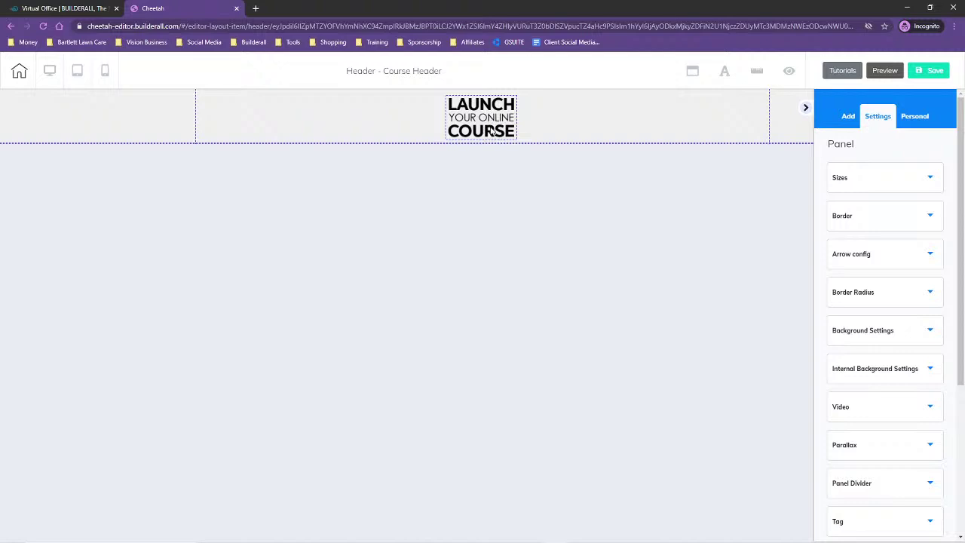
{"action": "left_click", "coordinate": [491, 130]}
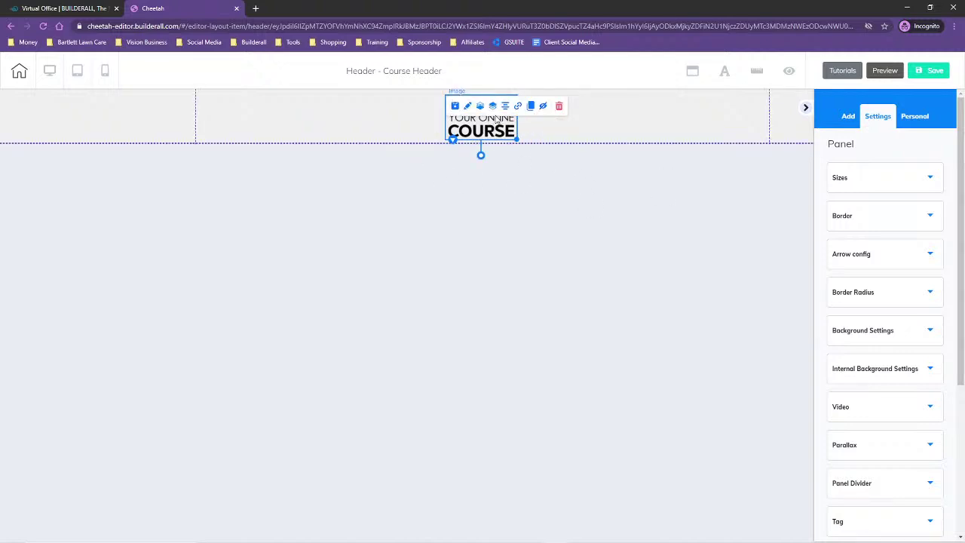
{"action": "left_click", "coordinate": [507, 110]}
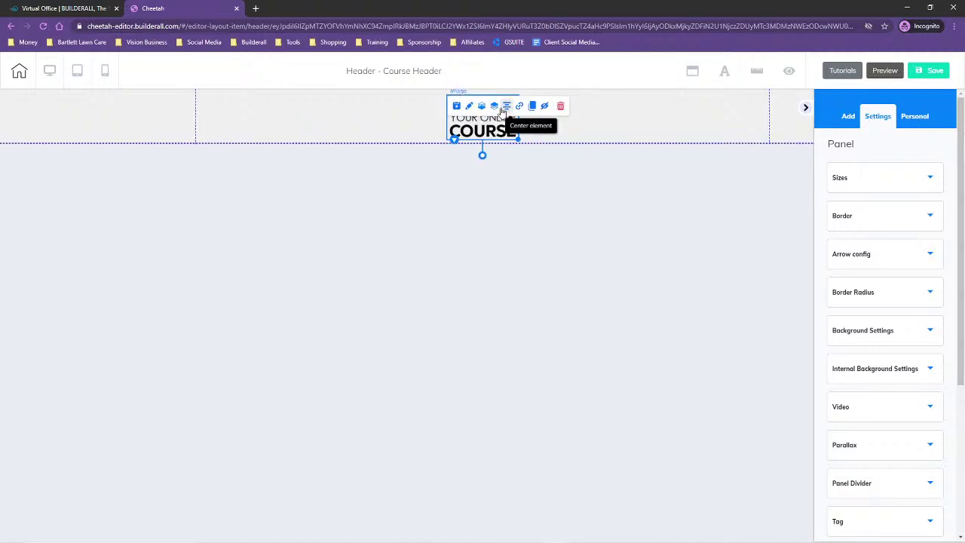
{"action": "left_click", "coordinate": [656, 125]}
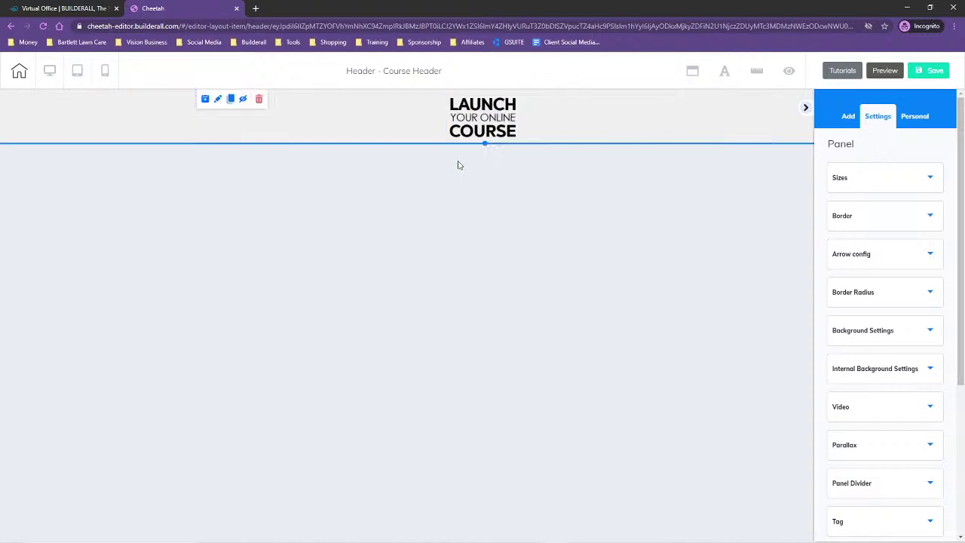
Step: Make the header panel slightly taller and nudge the logo down to sit midway in its height
{"action": "left_click_drag", "start_coordinate": [485, 143], "coordinate": [485, 149]}
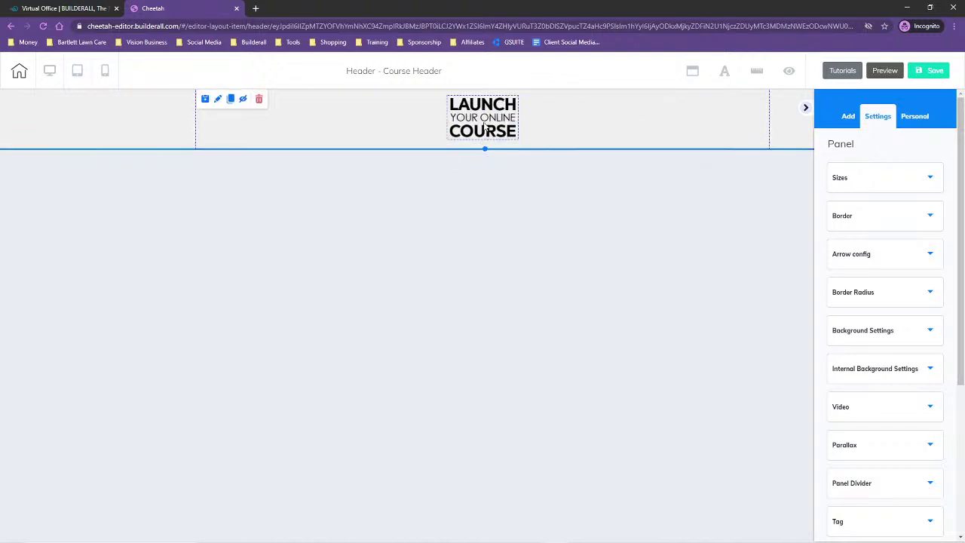
{"action": "left_click", "coordinate": [484, 124]}
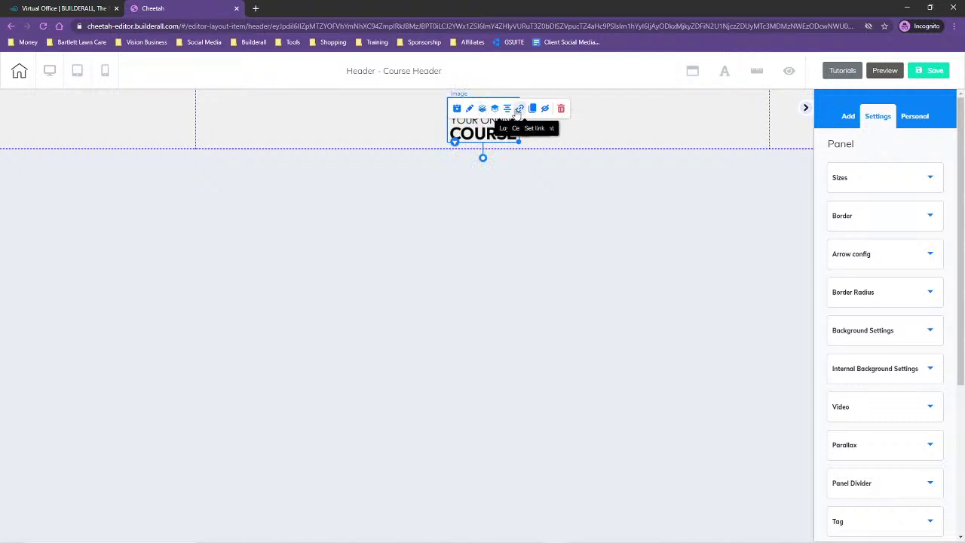
{"action": "left_click", "coordinate": [676, 112]}
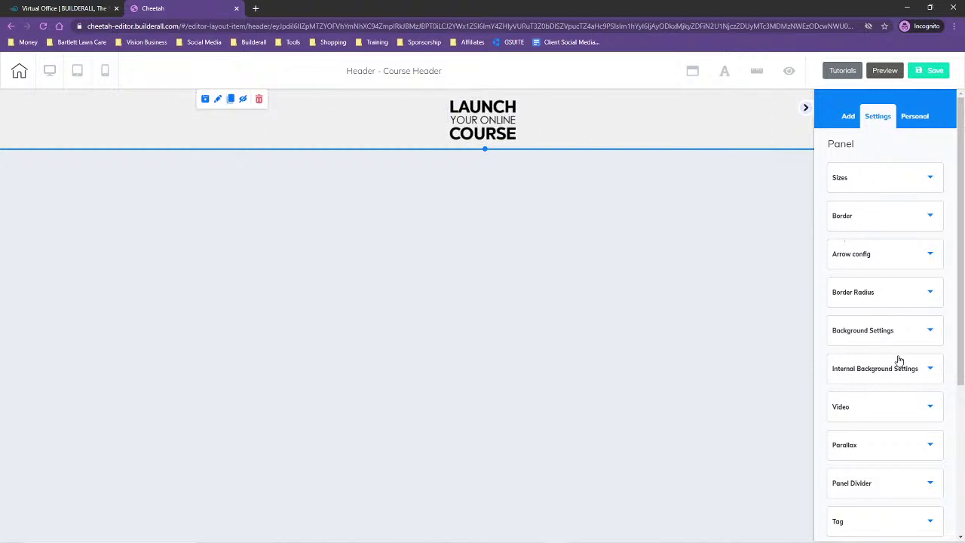
Step: Open the header panel's solid background colour settings and try the saved purple swatch
{"action": "scroll", "coordinate": [899, 359], "scroll_direction": "down", "scroll_amount": 2}
{"action": "scroll", "coordinate": [887, 273], "scroll_direction": "up", "scroll_amount": 2}
{"action": "scroll", "coordinate": [901, 346], "scroll_direction": "down", "scroll_amount": 1}
{"action": "left_click", "coordinate": [892, 279]}
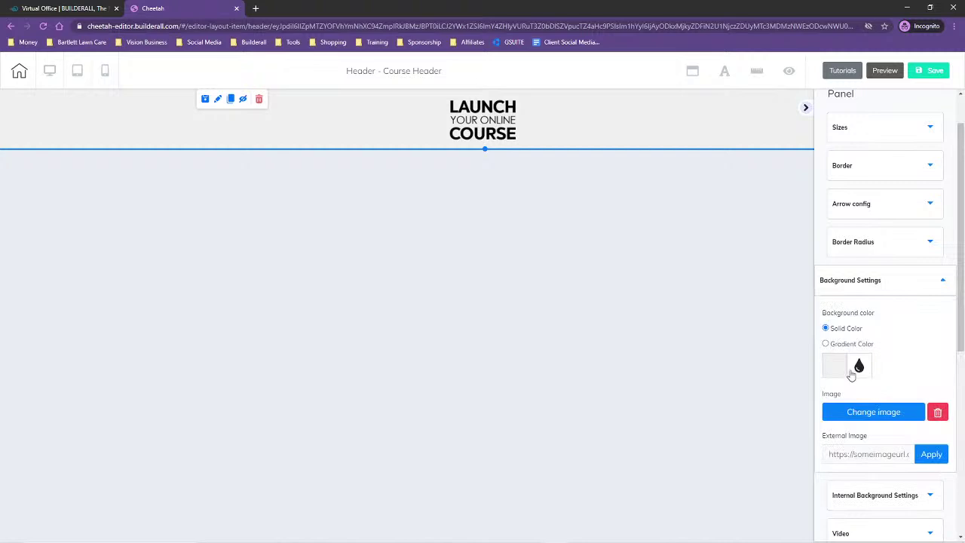
{"action": "scroll", "coordinate": [869, 292], "scroll_direction": "down", "scroll_amount": 3}
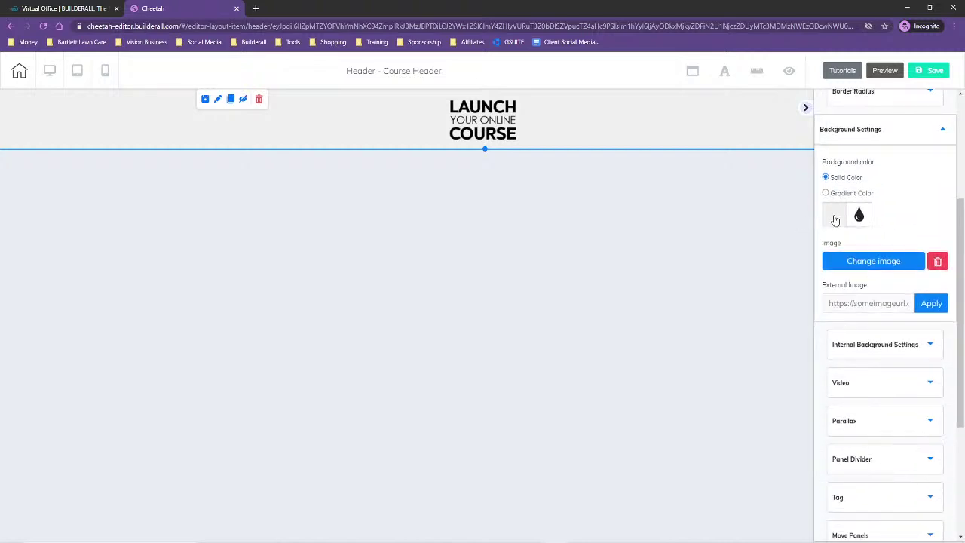
{"action": "left_click", "coordinate": [834, 217]}
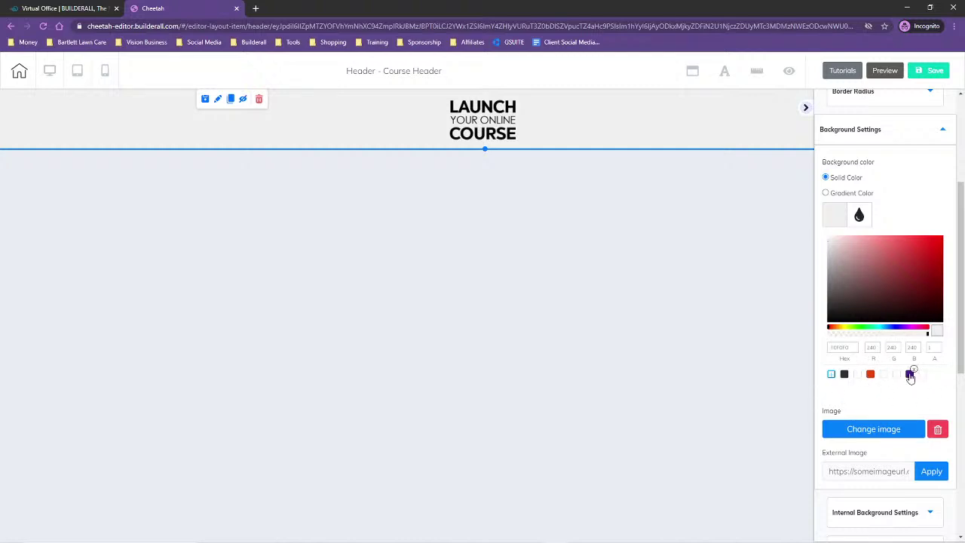
{"action": "left_click", "coordinate": [909, 374]}
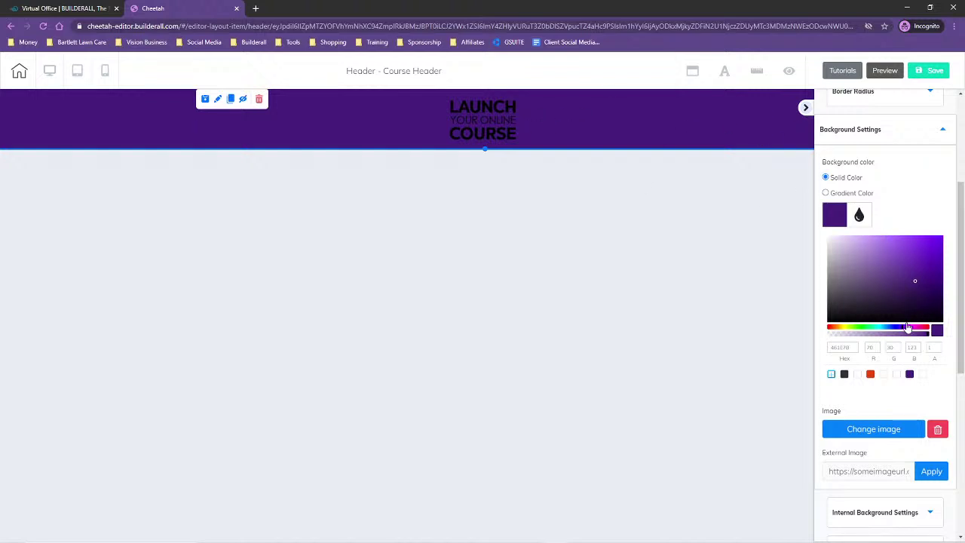
{"action": "left_click_drag", "start_coordinate": [897, 335], "coordinate": [931, 334]}
Step: Set the header panel's background to fully opaque white, FFFFFF, and save the header
{"action": "left_click", "coordinate": [883, 374]}
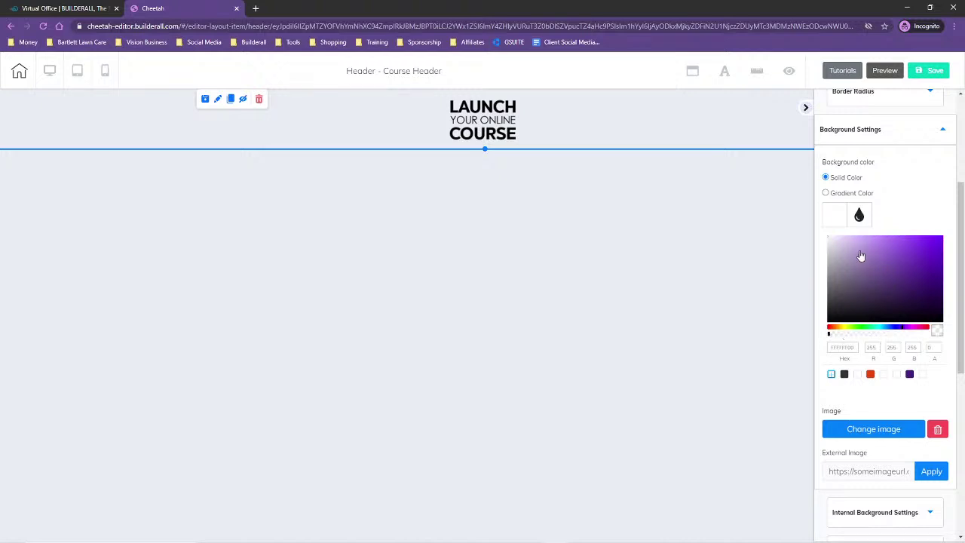
{"action": "double_click", "coordinate": [846, 345]}
{"action": "left_click", "coordinate": [626, 122]}
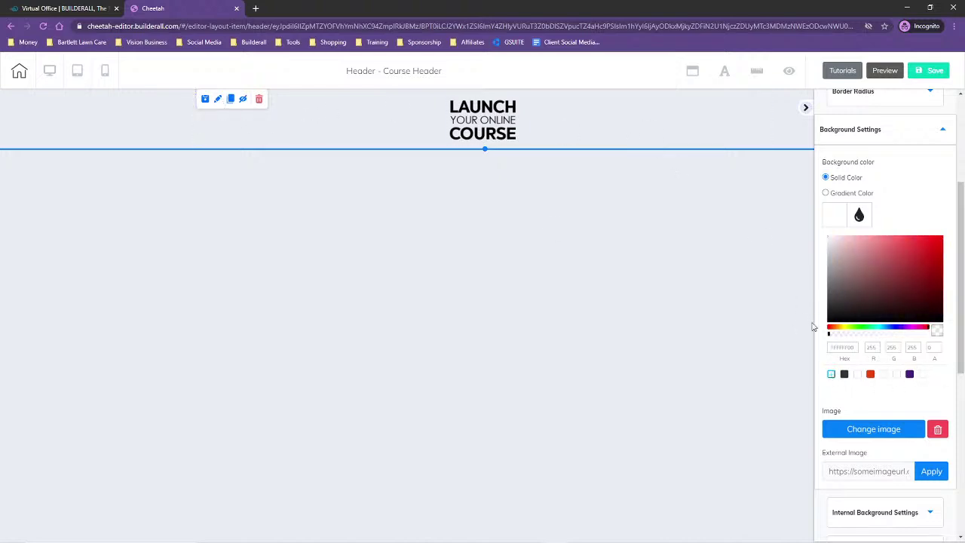
{"action": "left_click_drag", "start_coordinate": [829, 337], "coordinate": [941, 343]}
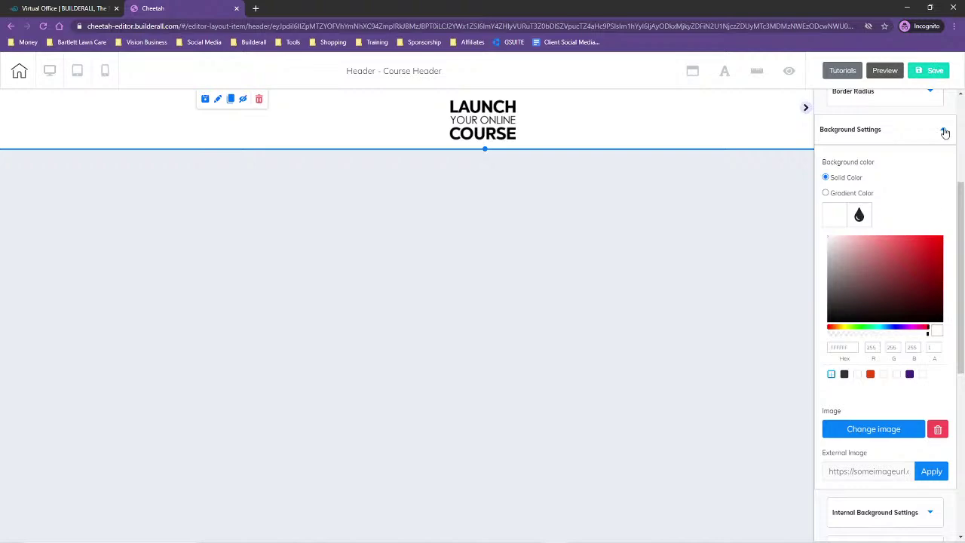
{"action": "left_click", "coordinate": [931, 70]}
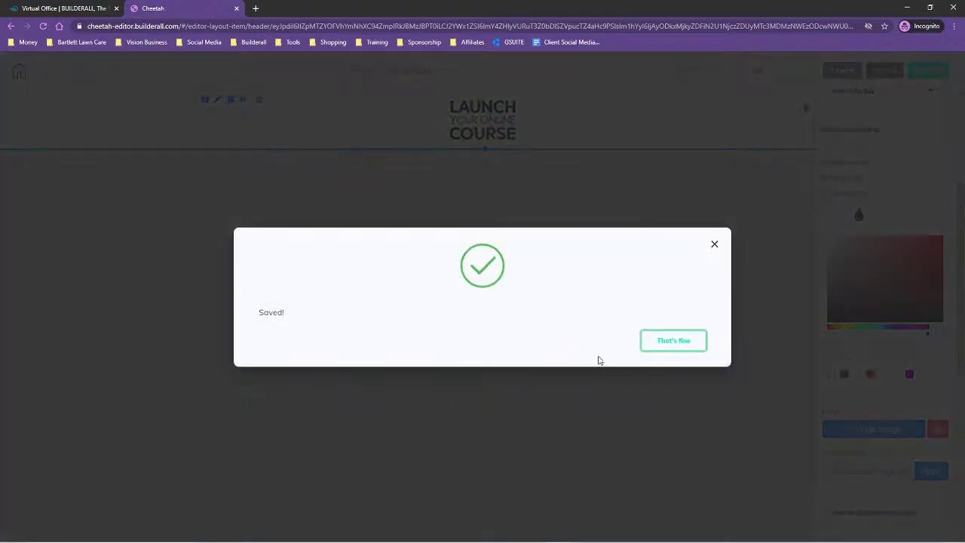
{"action": "left_click", "coordinate": [689, 340]}
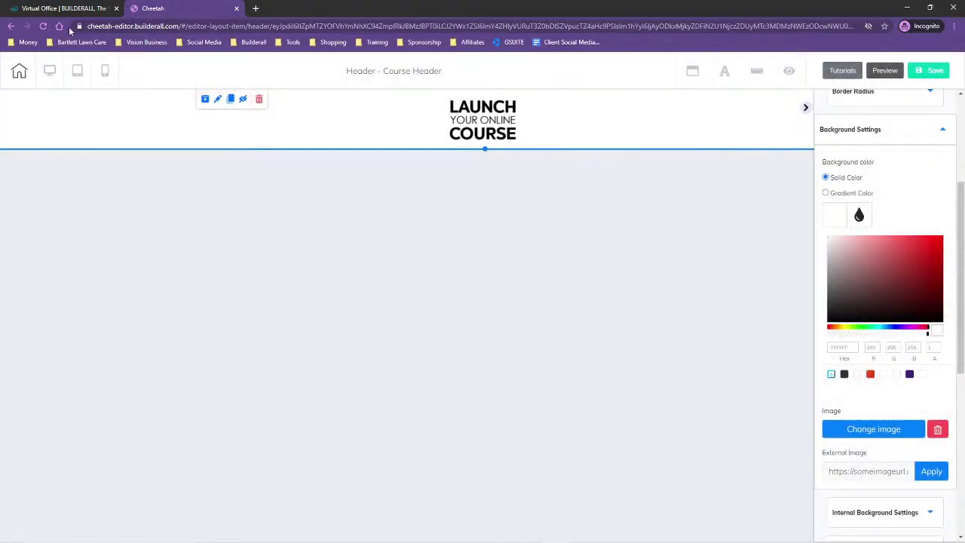
Step: Switch to the mobile view, select the logo and look through the panel settings, including the Advanced options
{"action": "left_click", "coordinate": [104, 71]}
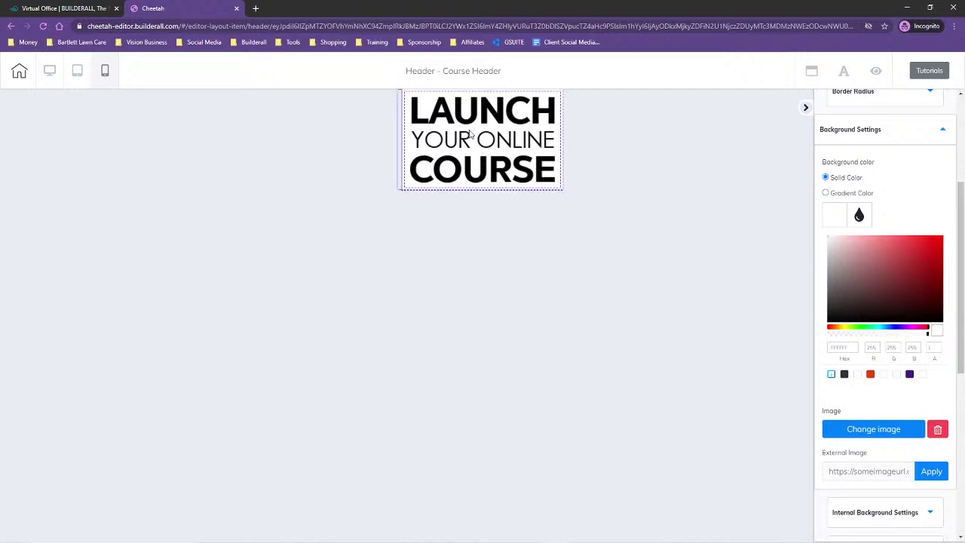
{"action": "left_click", "coordinate": [499, 133]}
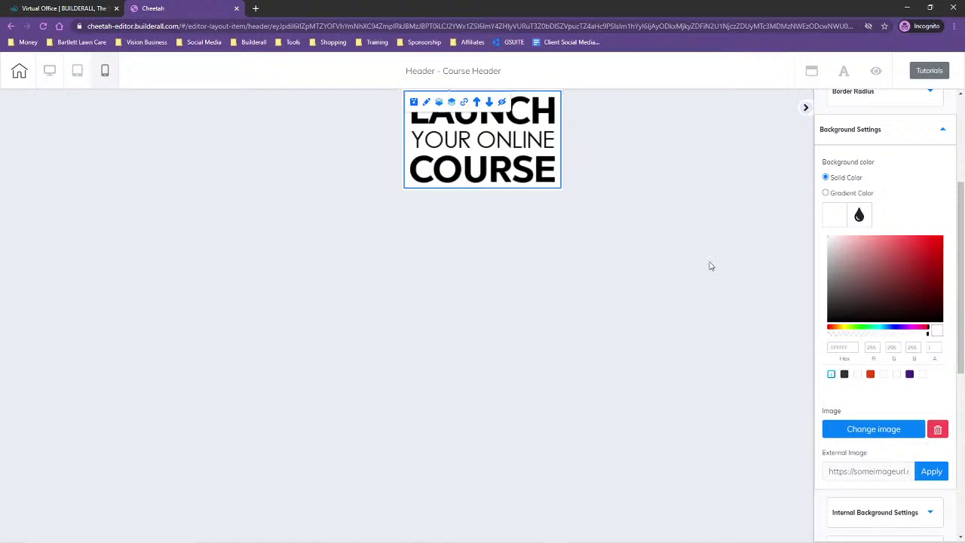
{"action": "scroll", "coordinate": [904, 196], "scroll_direction": "down", "scroll_amount": 5}
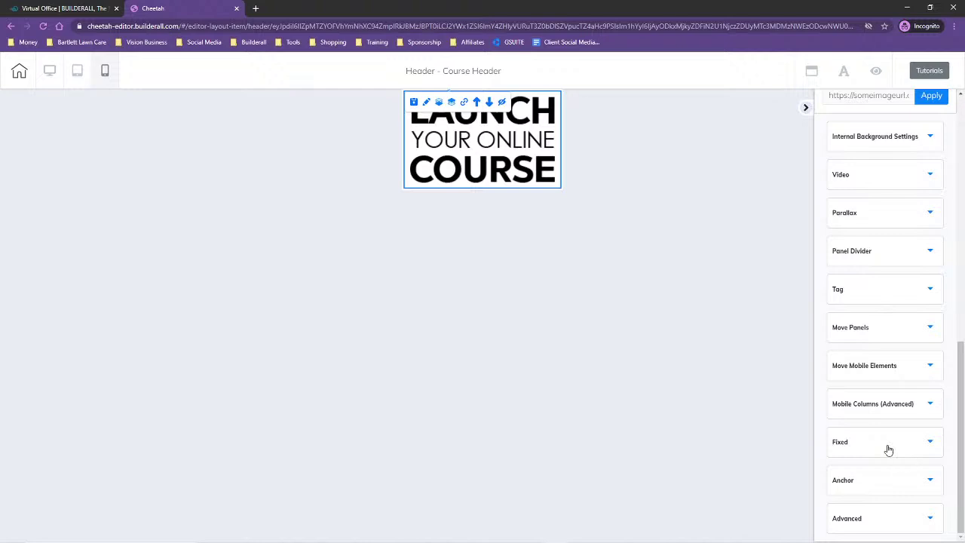
{"action": "scroll", "coordinate": [888, 419], "scroll_direction": "up", "scroll_amount": 3}
{"action": "scroll", "coordinate": [883, 413], "scroll_direction": "down", "scroll_amount": 3}
{"action": "scroll", "coordinate": [867, 351], "scroll_direction": "up", "scroll_amount": 10}
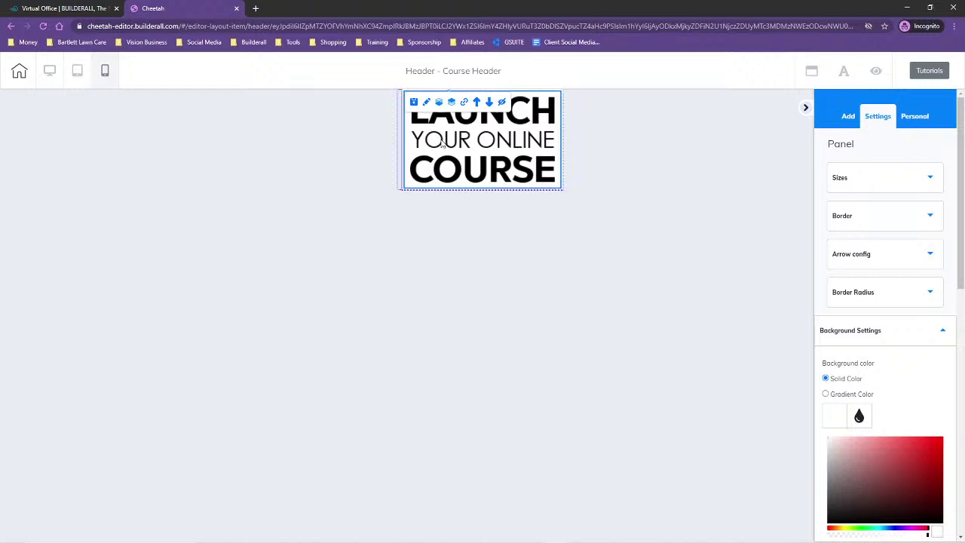
{"action": "scroll", "coordinate": [915, 328], "scroll_direction": "down", "scroll_amount": 5}
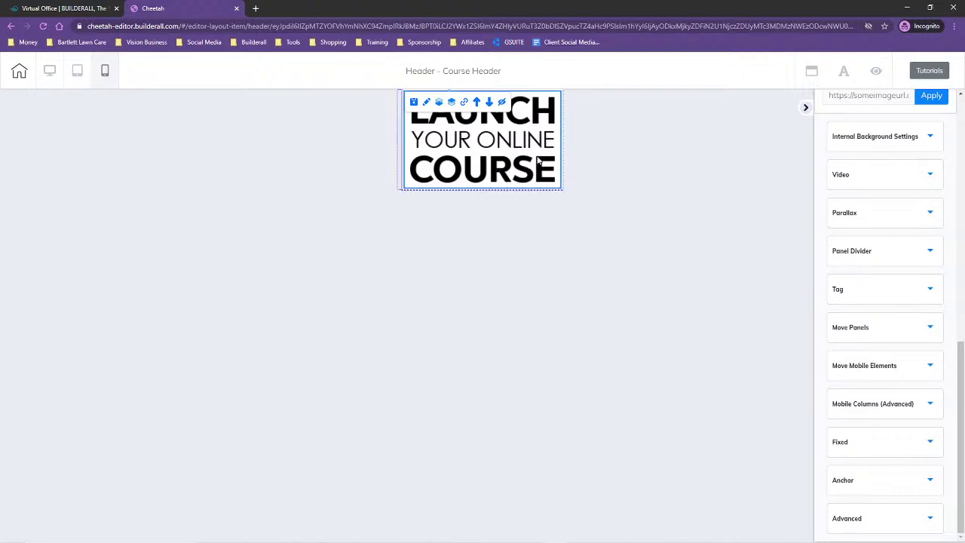
{"action": "left_click", "coordinate": [903, 521]}
{"action": "scroll", "coordinate": [900, 394], "scroll_direction": "up", "scroll_amount": 2}
{"action": "scroll", "coordinate": [900, 394], "scroll_direction": "up", "scroll_amount": 4}
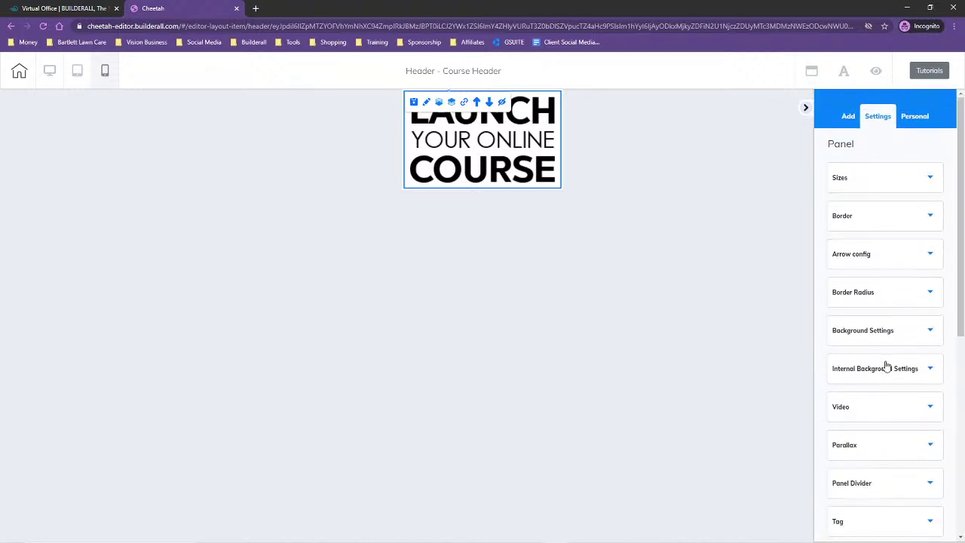
Step: Open the logo's image settings in the mobile view and set its combined left and right lateral spacing to 100
{"action": "left_click", "coordinate": [426, 102]}
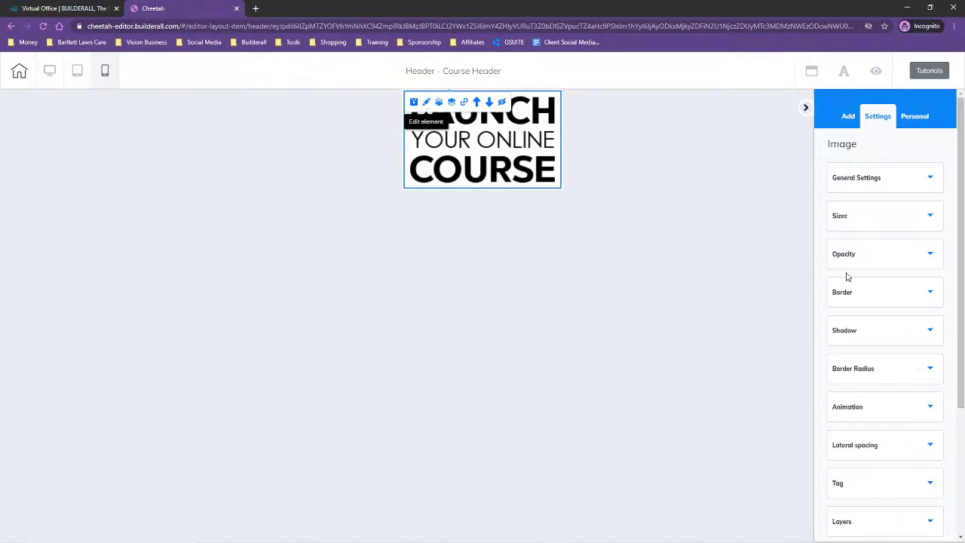
{"action": "scroll", "coordinate": [907, 404], "scroll_direction": "down", "scroll_amount": 3}
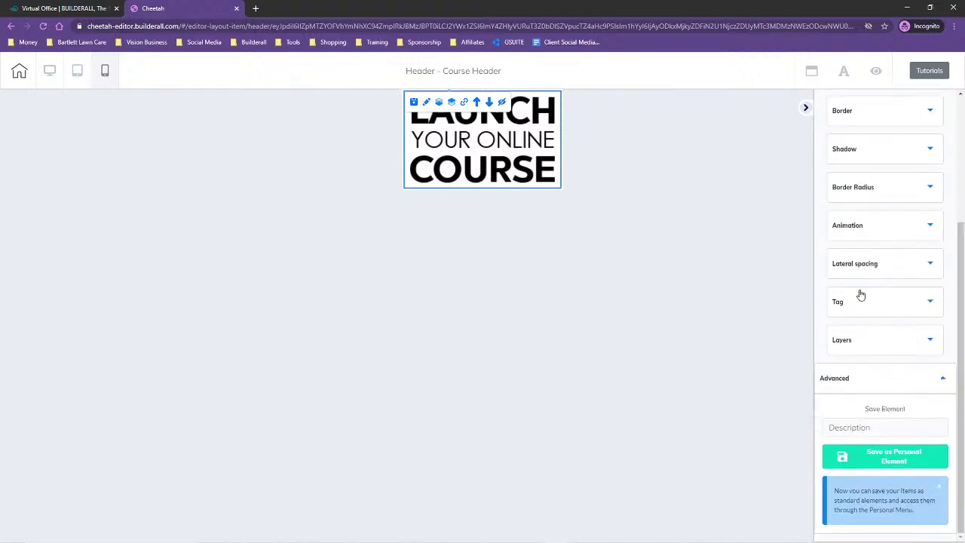
{"action": "scroll", "coordinate": [897, 319], "scroll_direction": "up", "scroll_amount": 2}
{"action": "scroll", "coordinate": [876, 364], "scroll_direction": "down", "scroll_amount": 2}
{"action": "left_click", "coordinate": [887, 271]}
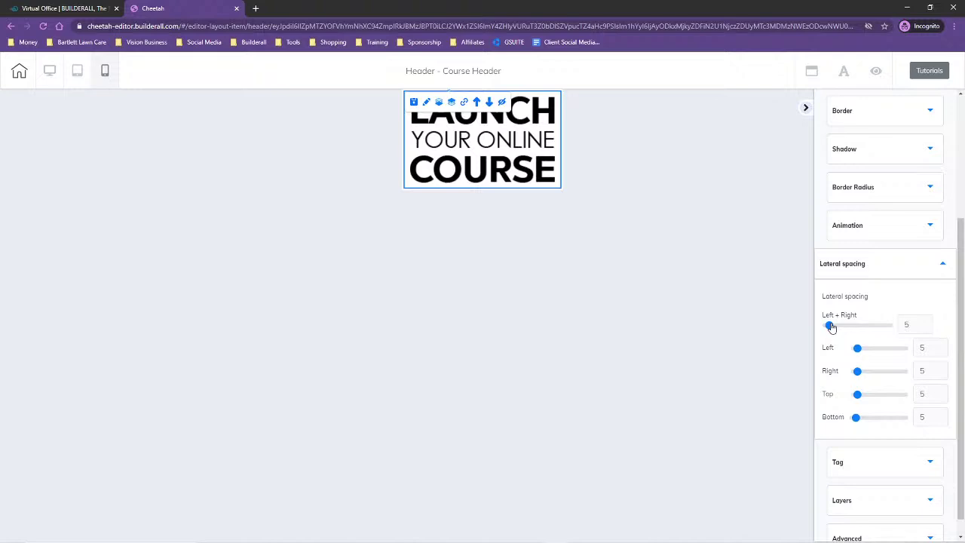
{"action": "left_click_drag", "start_coordinate": [830, 327], "coordinate": [893, 330]}
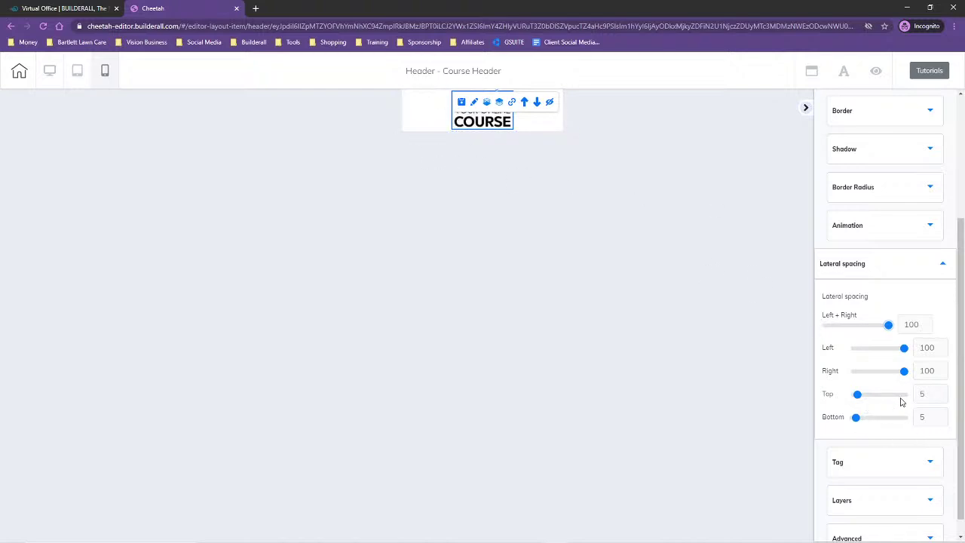
Step: Set the mobile logo's top and bottom spacing to 15 each
{"action": "left_click", "coordinate": [942, 392]}
{"action": "left_click", "coordinate": [942, 392]}
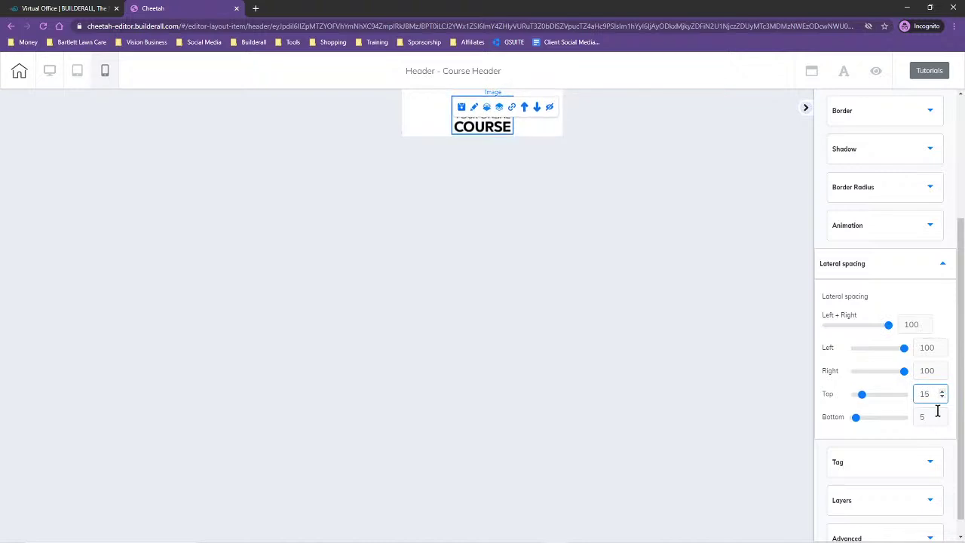
{"action": "left_click", "coordinate": [942, 414]}
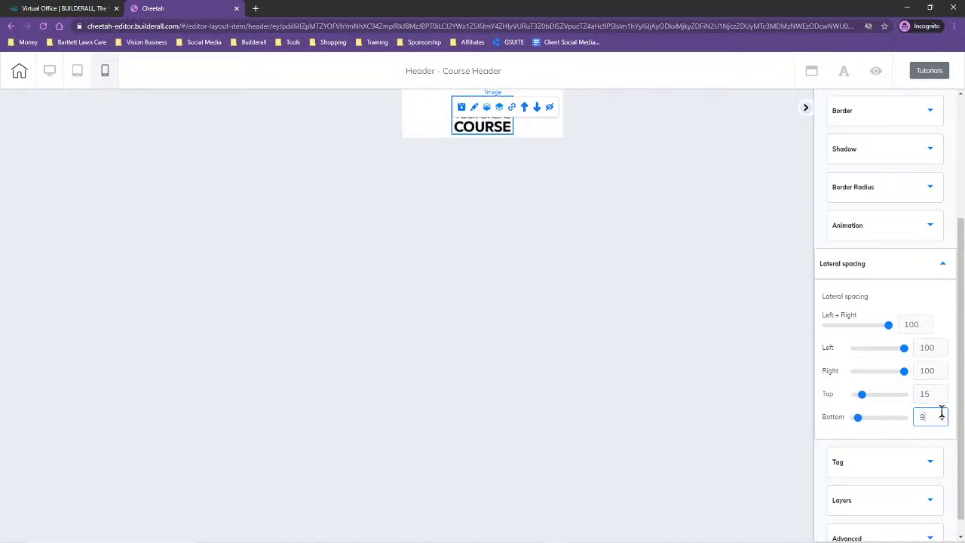
{"action": "left_click", "coordinate": [942, 413]}
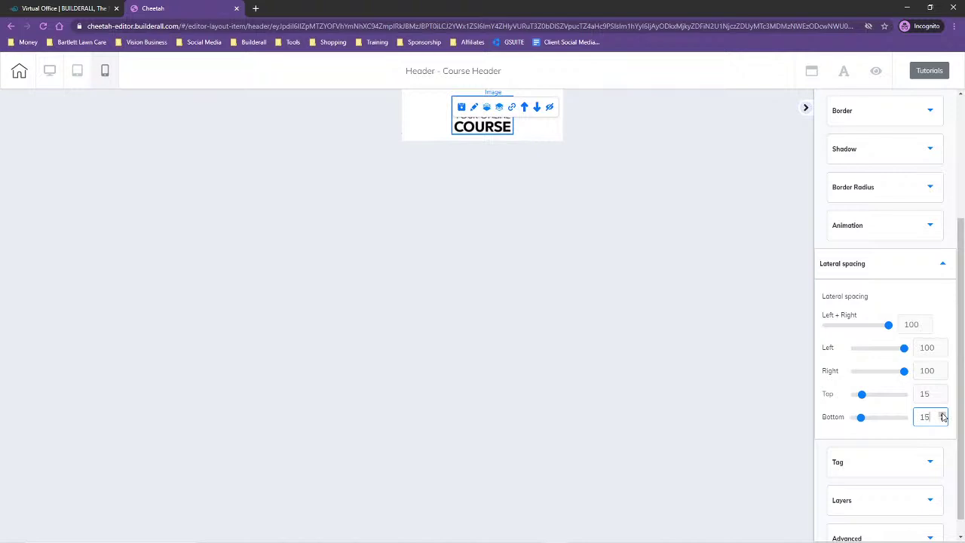
Step: Return to the desktop view, save the Course Header and exit to the site's page list, saving changes
{"action": "left_click", "coordinate": [416, 114]}
{"action": "left_click", "coordinate": [50, 71]}
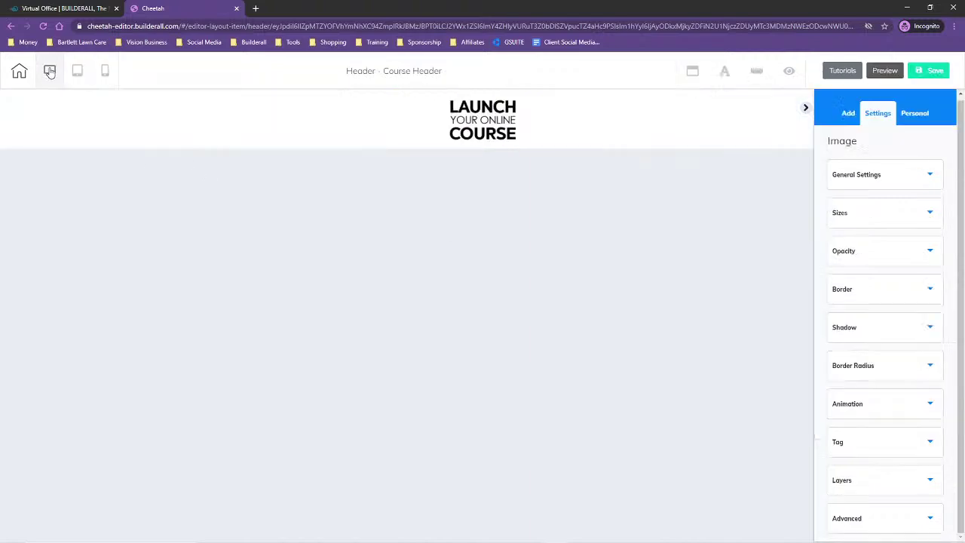
{"action": "left_click", "coordinate": [930, 73]}
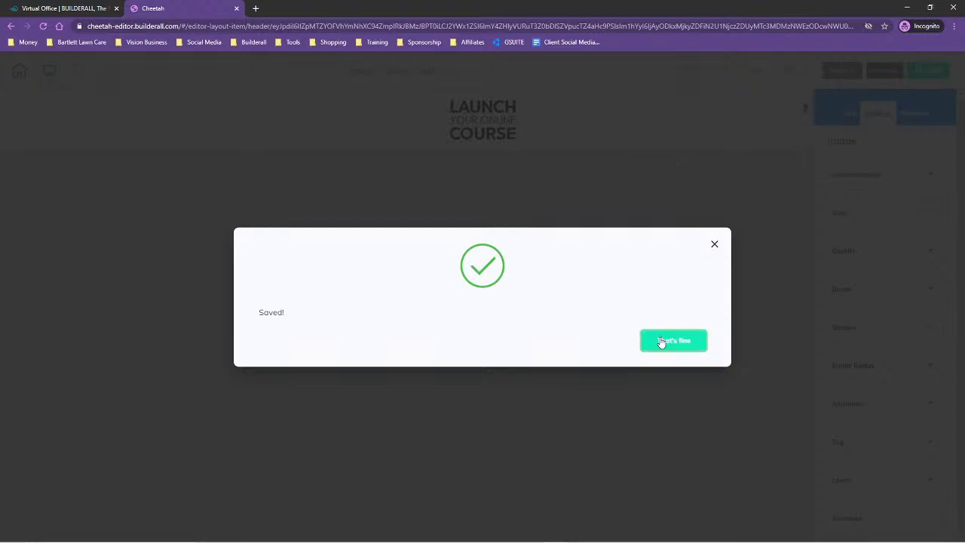
{"action": "left_click", "coordinate": [661, 342]}
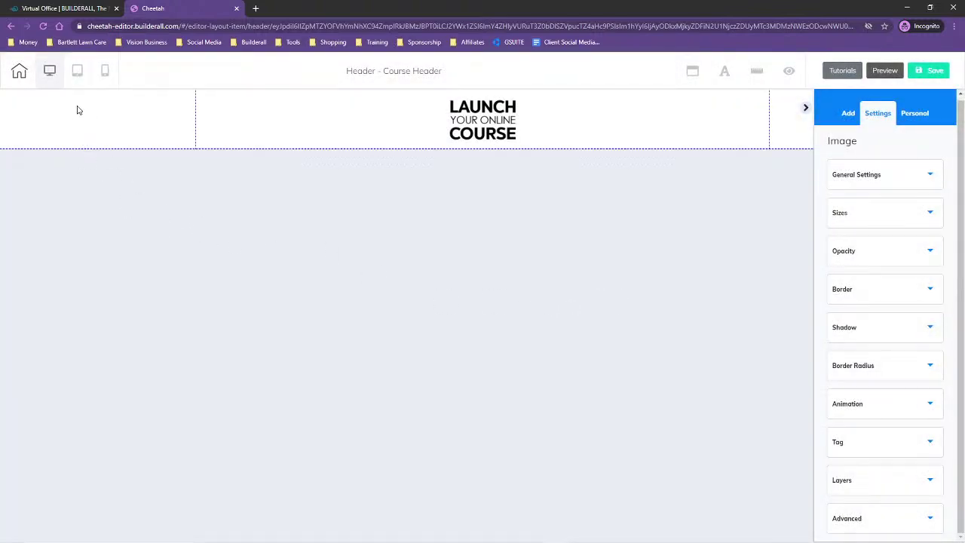
{"action": "left_click", "coordinate": [19, 73]}
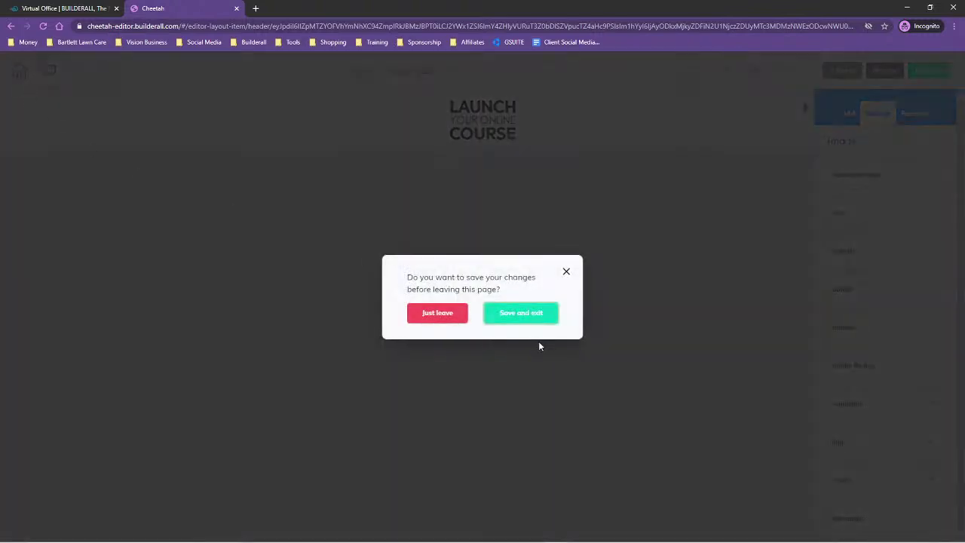
{"action": "left_click", "coordinate": [520, 311]}
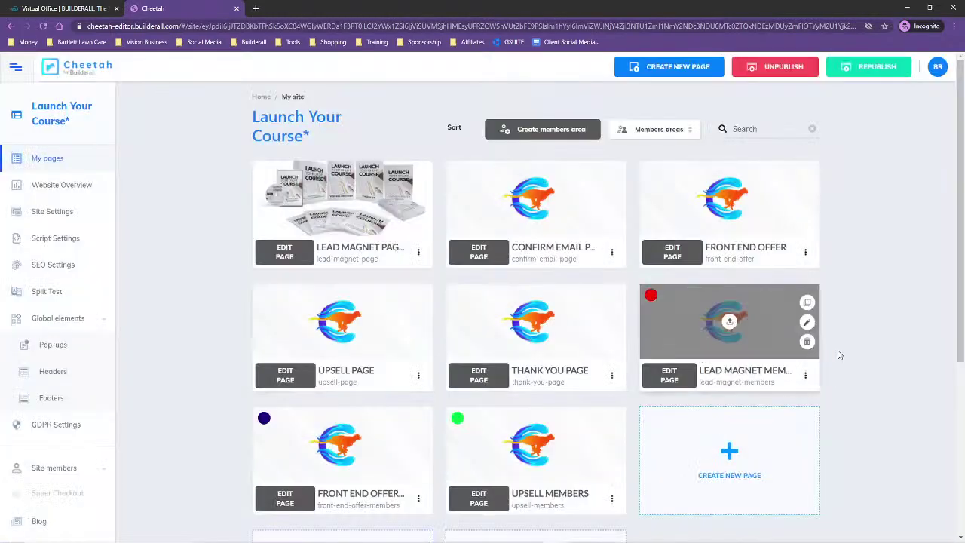
Step: Create a new page using Privacy Policy as its name, title and description, and save it
{"action": "scroll", "coordinate": [908, 348], "scroll_direction": "down", "scroll_amount": 3}
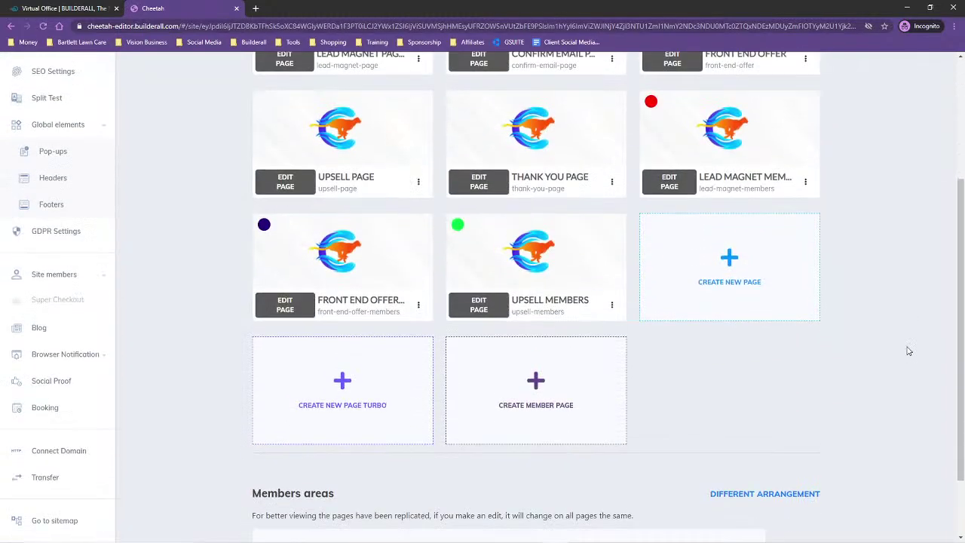
{"action": "left_click", "coordinate": [728, 250]}
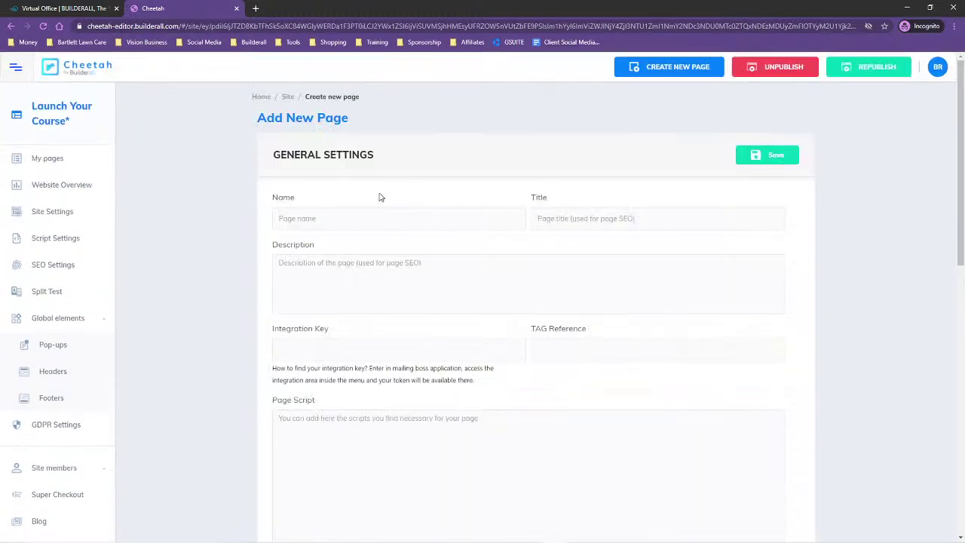
{"action": "left_click", "coordinate": [326, 217]}
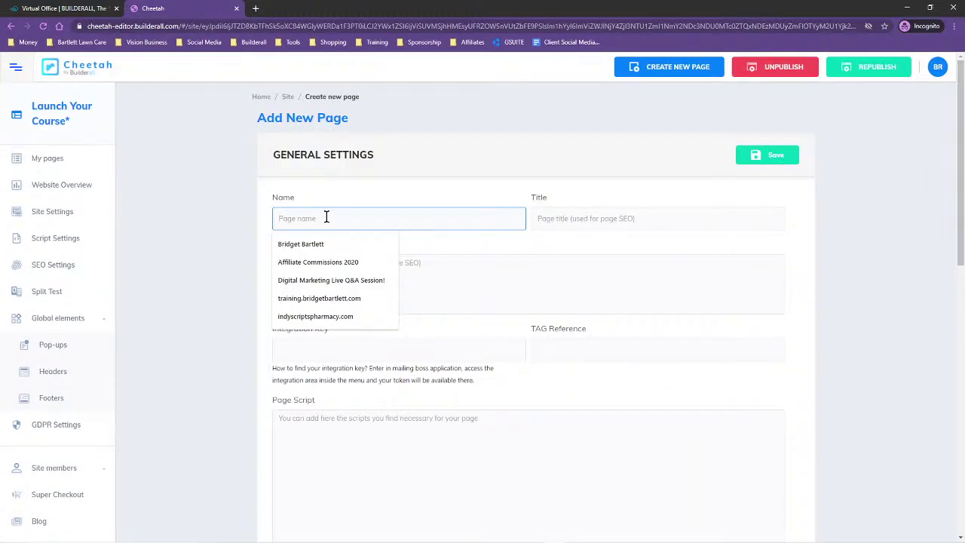
{"action": "type", "text": "Privacy Polic"}
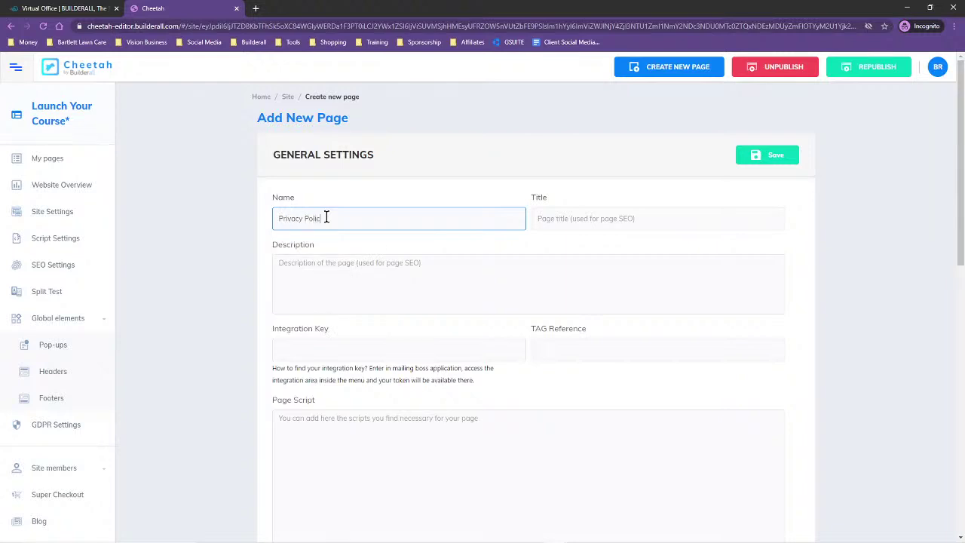
{"action": "left_click_drag", "start_coordinate": [380, 223], "coordinate": [273, 223]}
{"action": "key", "text": "ctrl+c"}
{"action": "left_click", "coordinate": [640, 218]}
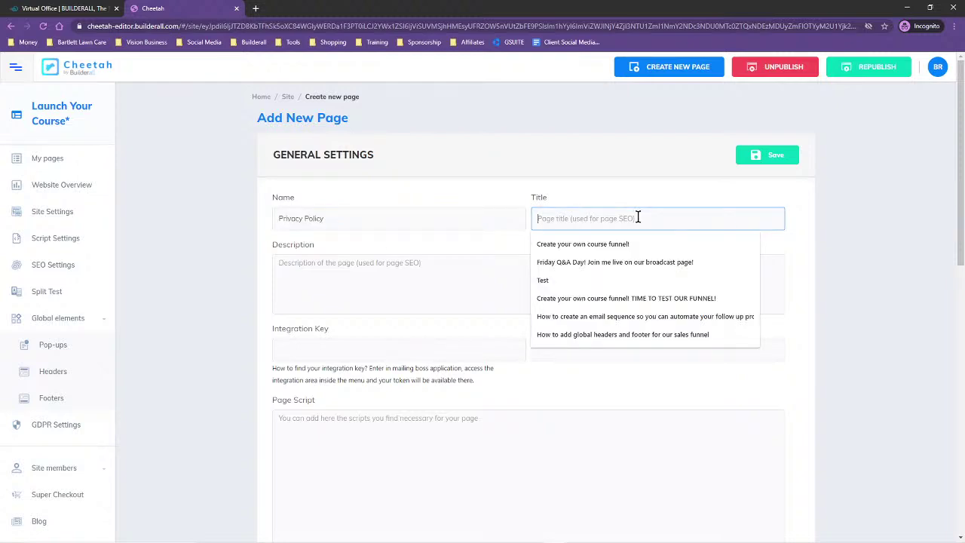
{"action": "key", "text": "ctrl+v"}
{"action": "left_click", "coordinate": [301, 262]}
{"action": "key", "text": "ctrl+v"}
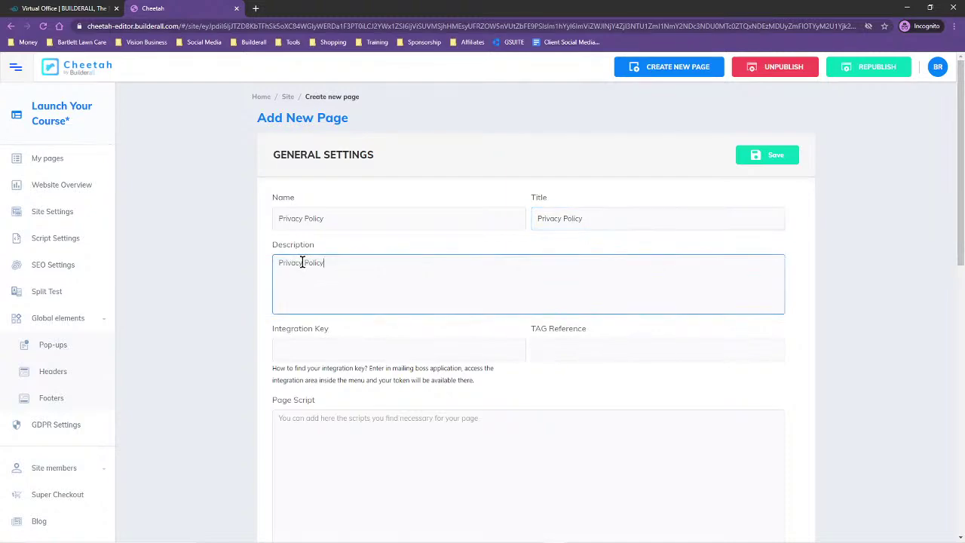
{"action": "left_click", "coordinate": [778, 155]}
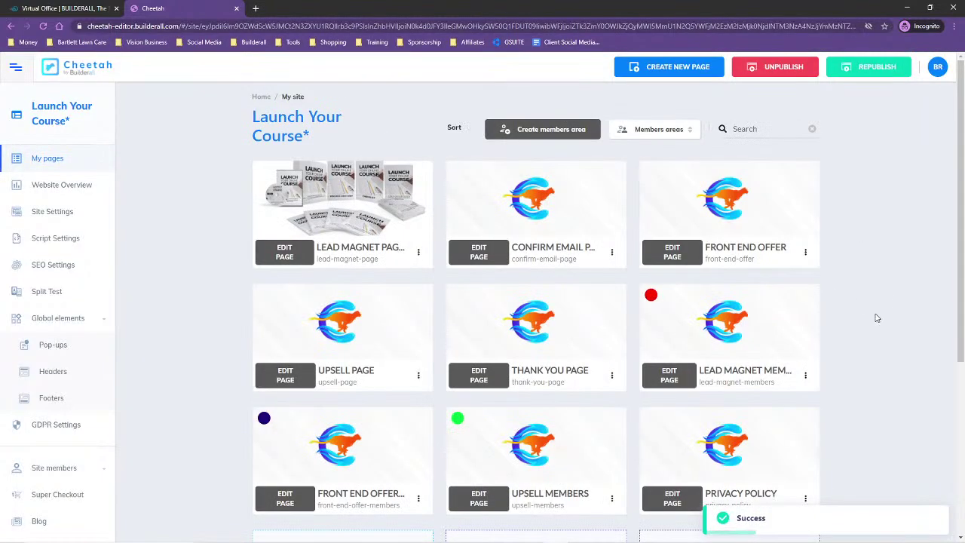
Step: Open the Privacy Policy page for editing and add the Privacy Policy panel from the Legal Pages category
{"action": "scroll", "coordinate": [878, 313], "scroll_direction": "down", "scroll_amount": 3}
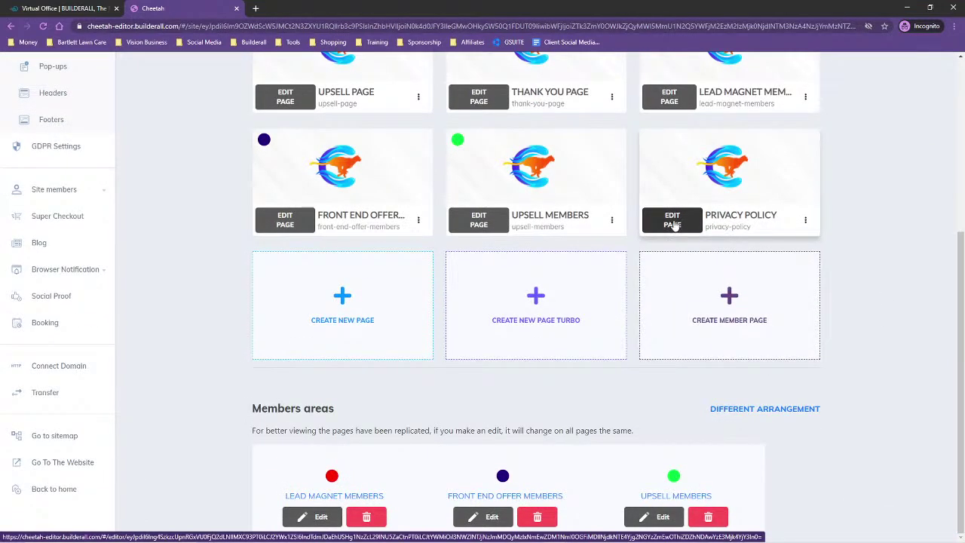
{"action": "left_click", "coordinate": [672, 220]}
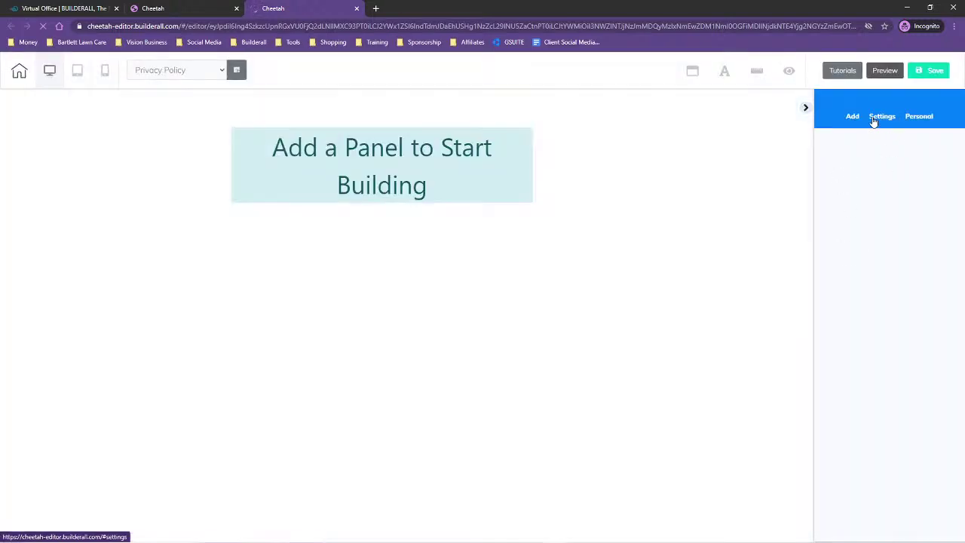
{"action": "left_click", "coordinate": [854, 118]}
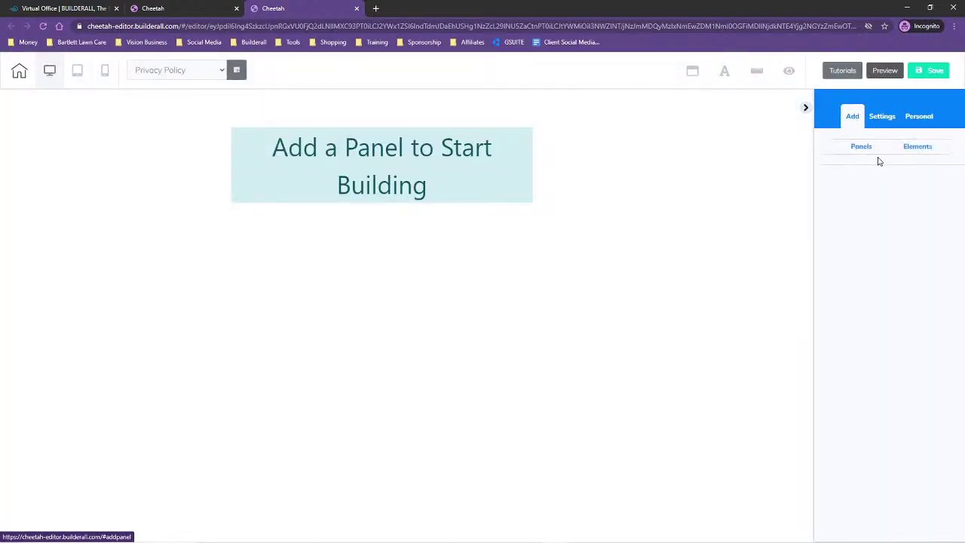
{"action": "left_click", "coordinate": [861, 149]}
{"action": "scroll", "coordinate": [876, 281], "scroll_direction": "down", "scroll_amount": 9}
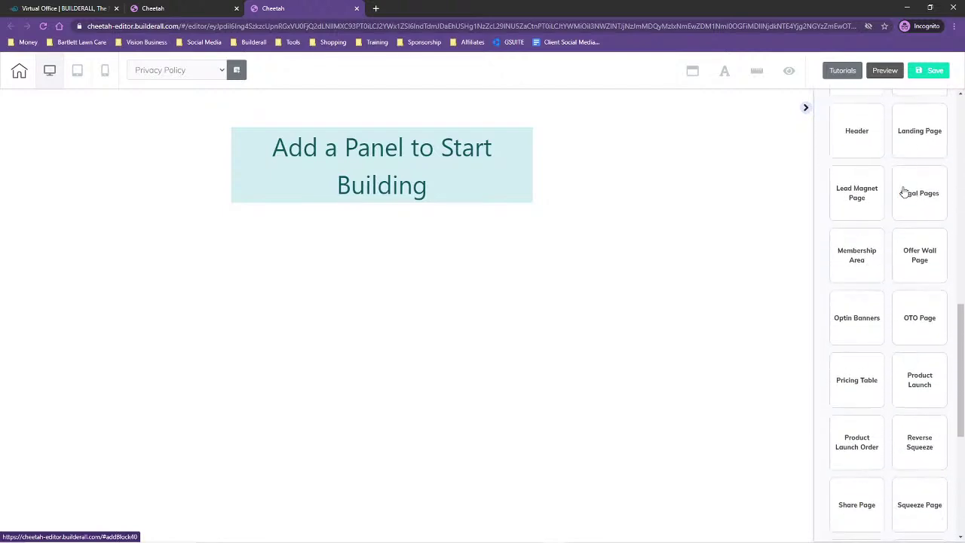
{"action": "left_click", "coordinate": [905, 193]}
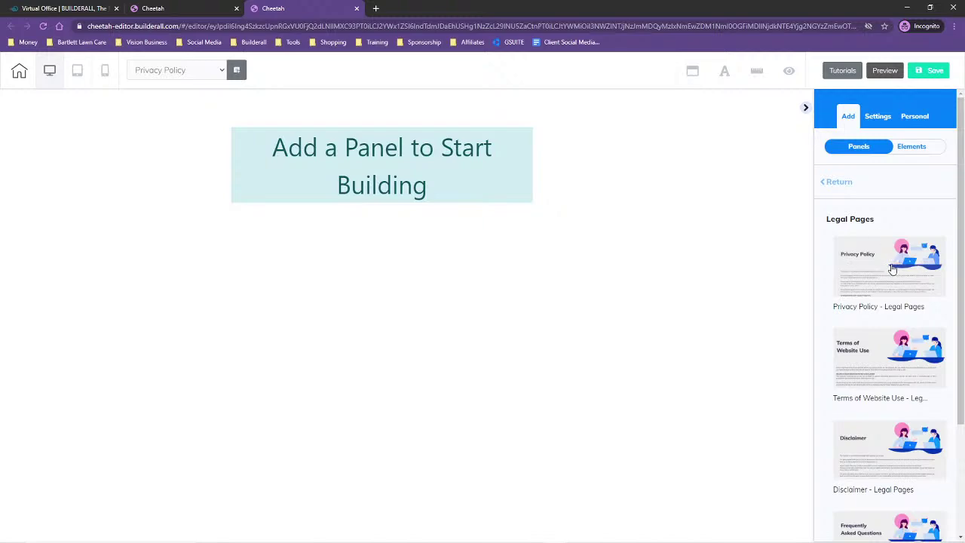
{"action": "left_click", "coordinate": [891, 269]}
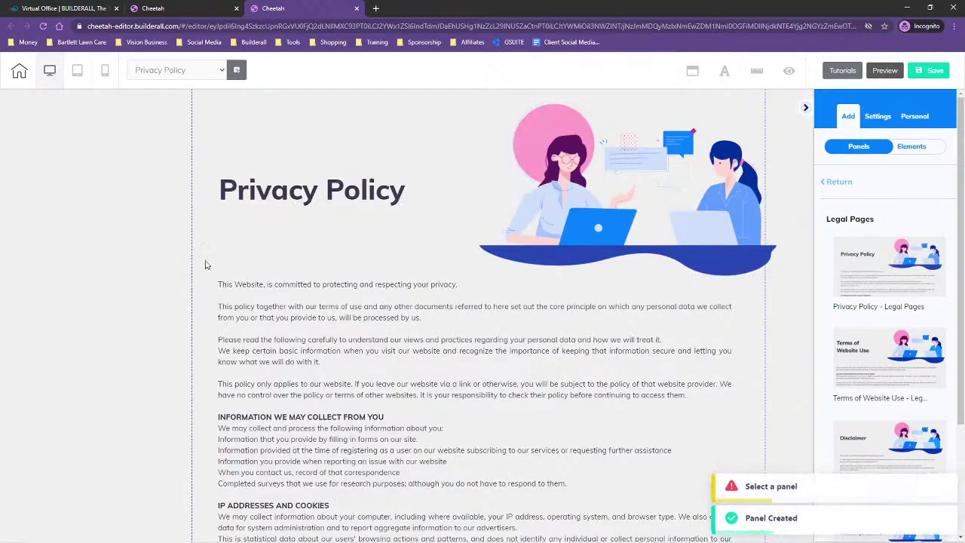
Step: Review the privacy policy text down to the company address placeholder in its Contact section, checking that the text block can be edited
{"action": "scroll", "coordinate": [155, 332], "scroll_direction": "down", "scroll_amount": 5}
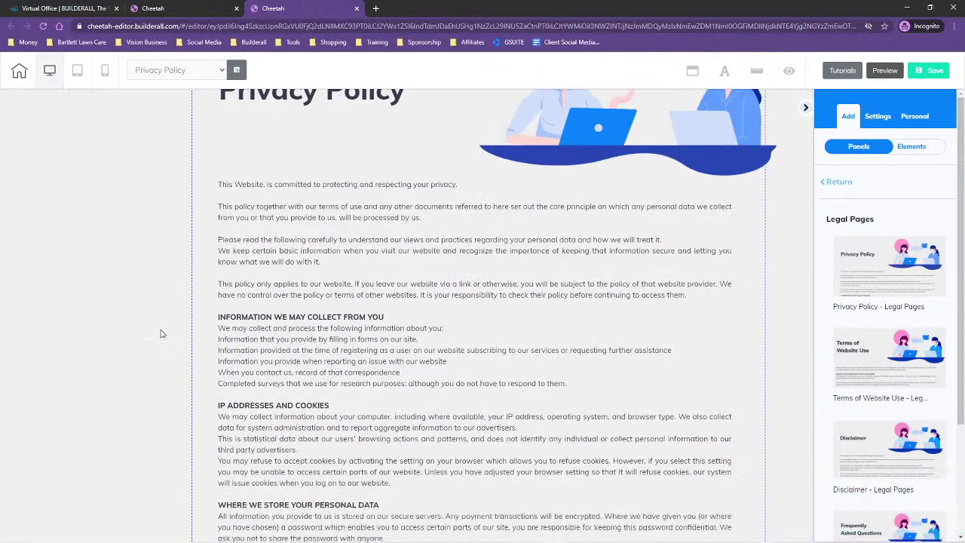
{"action": "scroll", "coordinate": [149, 332], "scroll_direction": "down", "scroll_amount": 4}
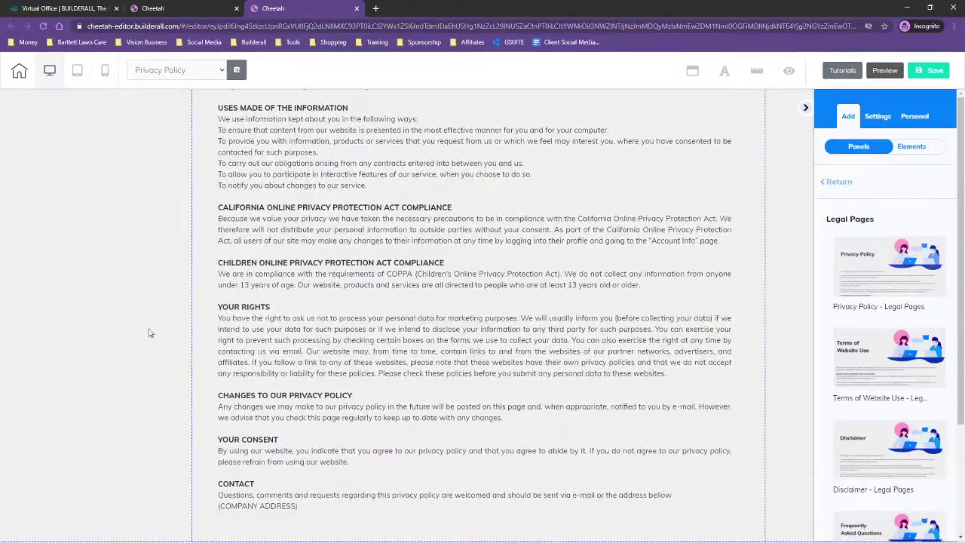
{"action": "double_click", "coordinate": [283, 511]}
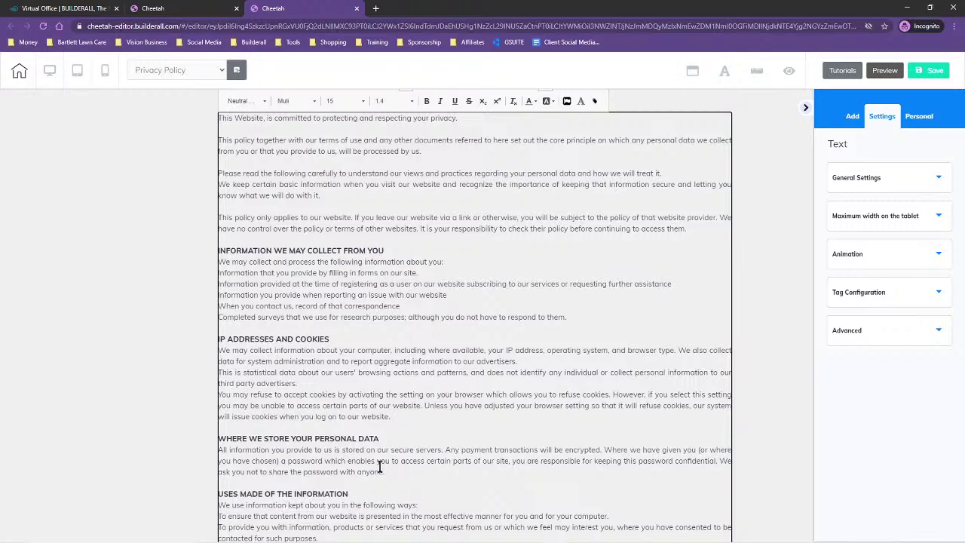
{"action": "left_click", "coordinate": [784, 405]}
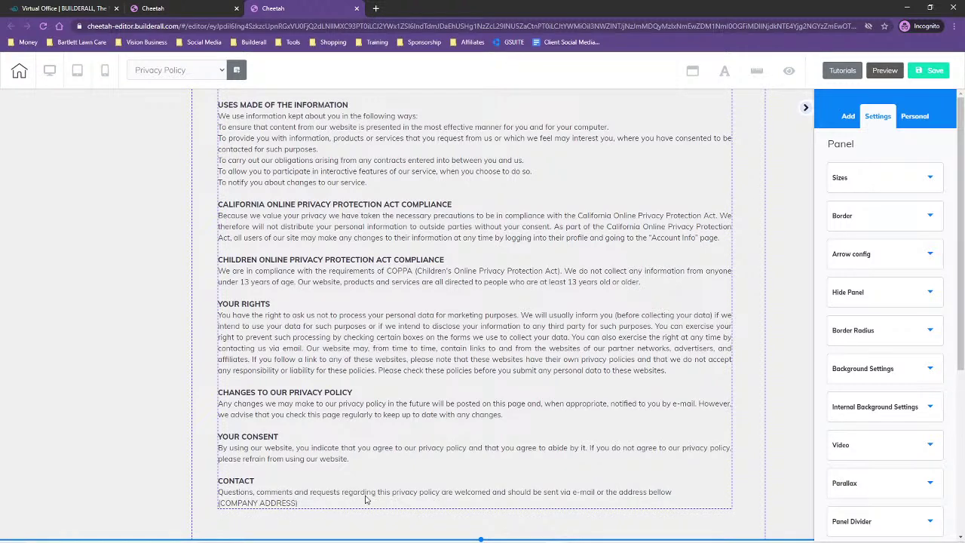
{"action": "left_click", "coordinate": [298, 508]}
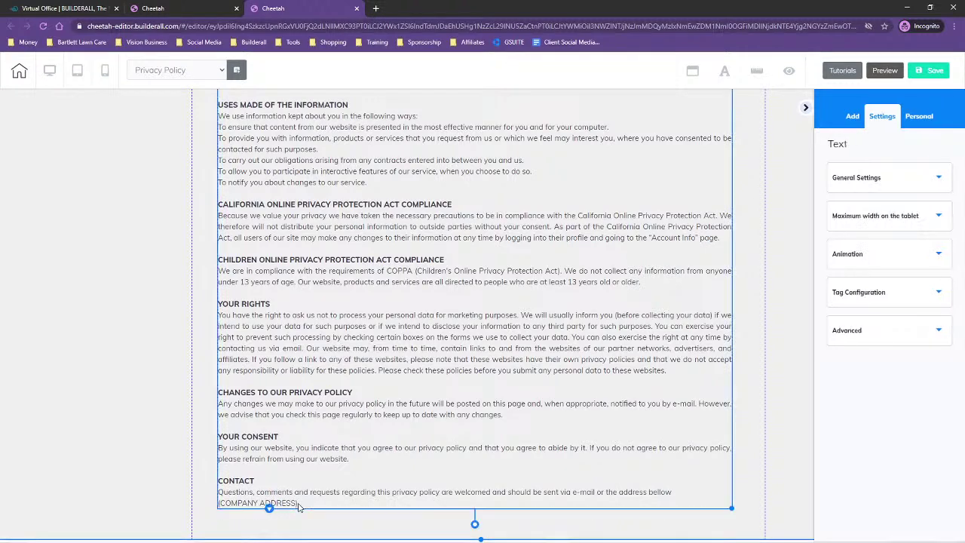
Step: Save the Privacy Policy page and publish the site
{"action": "left_click", "coordinate": [933, 71]}
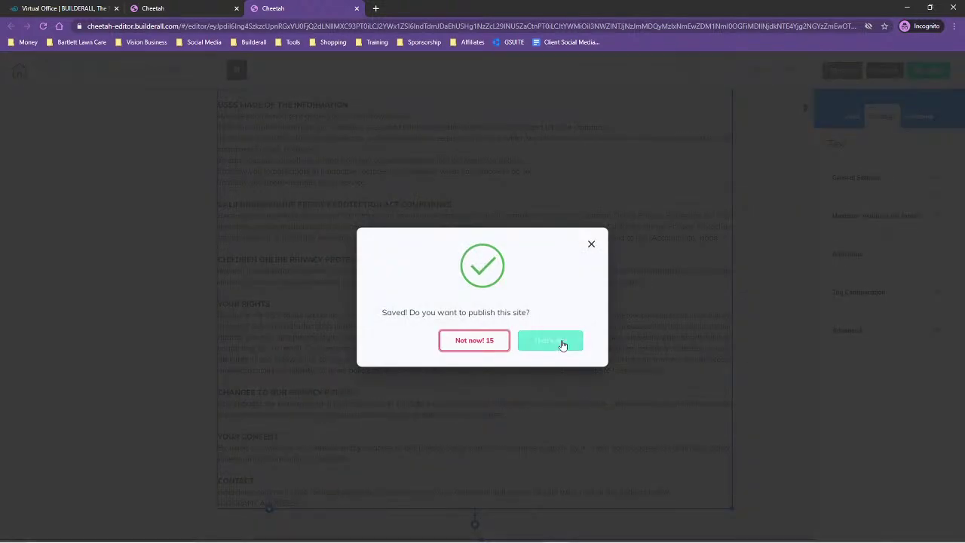
{"action": "left_click", "coordinate": [562, 344]}
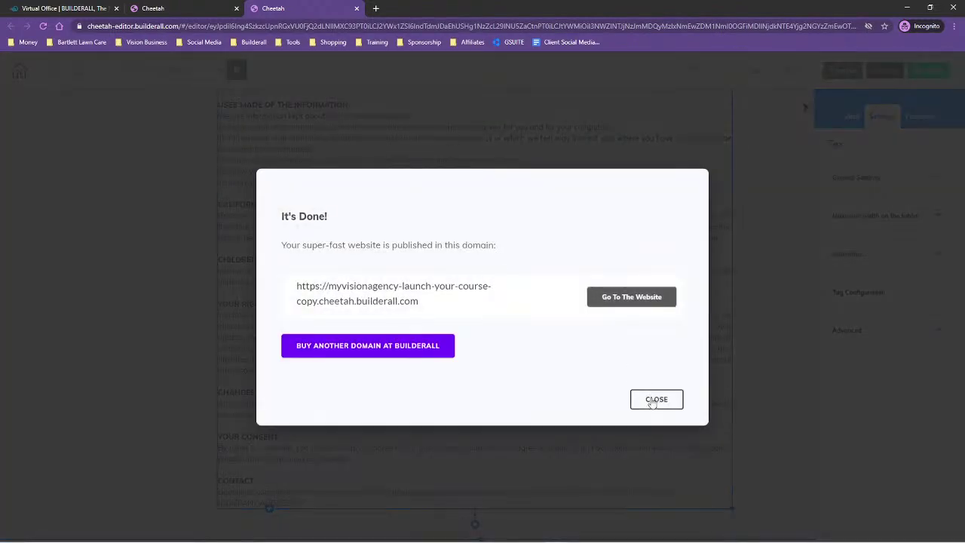
{"action": "left_click", "coordinate": [655, 398]}
Step: Exit the Privacy Policy page with its changes saved and go to the page creation options in the site's page list
{"action": "scroll", "coordinate": [157, 280], "scroll_direction": "up", "scroll_amount": 15}
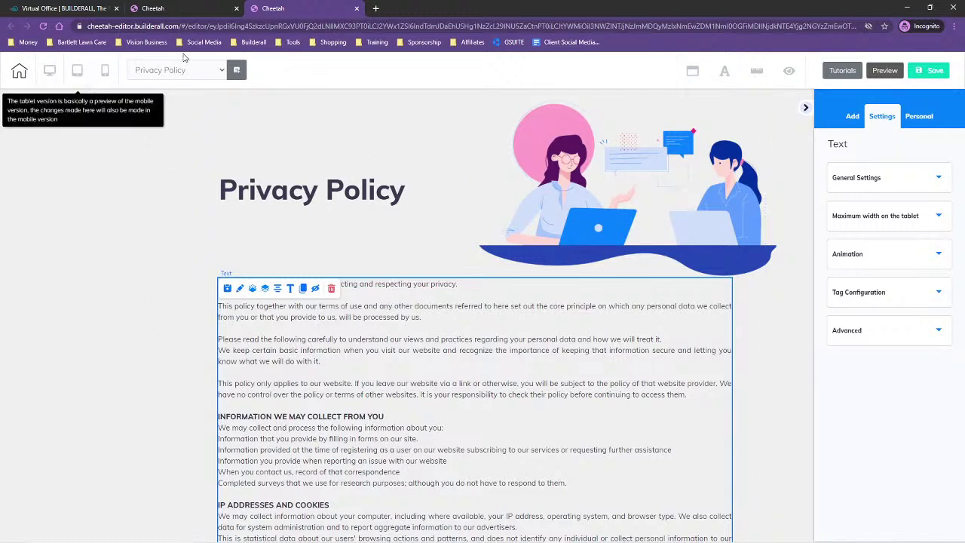
{"action": "left_click", "coordinate": [18, 73]}
{"action": "left_click", "coordinate": [493, 312]}
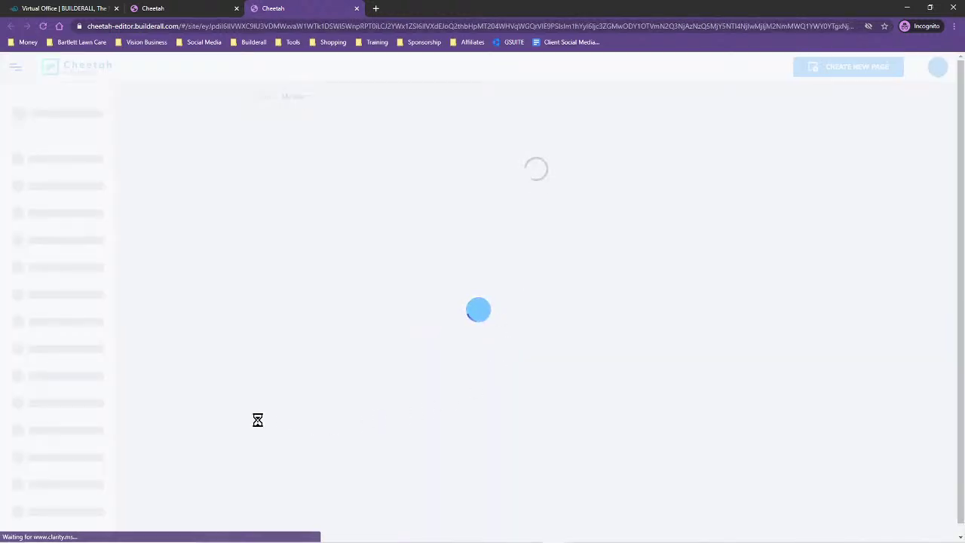
{"action": "scroll", "coordinate": [452, 339], "scroll_direction": "down", "scroll_amount": 3}
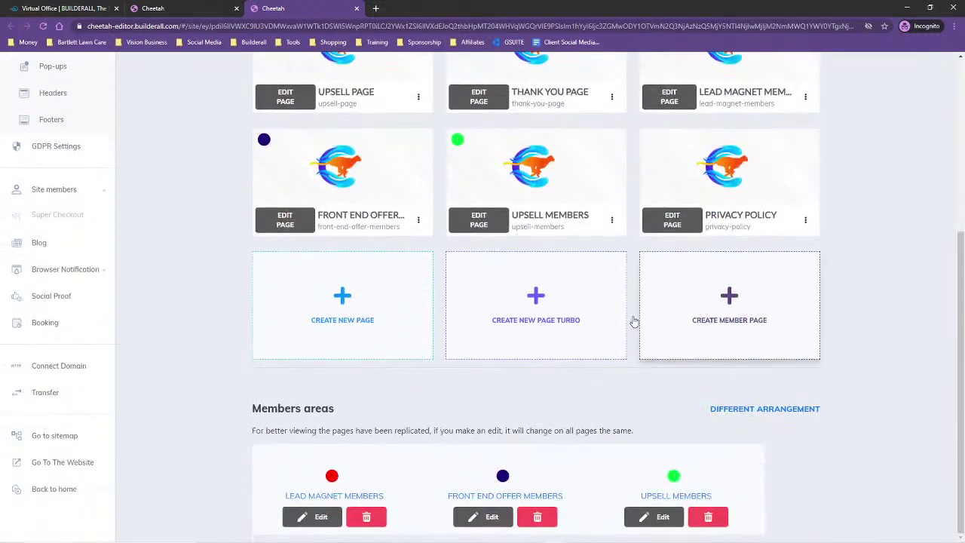
Step: Create a new page with the name, title and description all set to Terms of Use, and save it
{"action": "left_click", "coordinate": [343, 302]}
{"action": "left_click", "coordinate": [366, 218]}
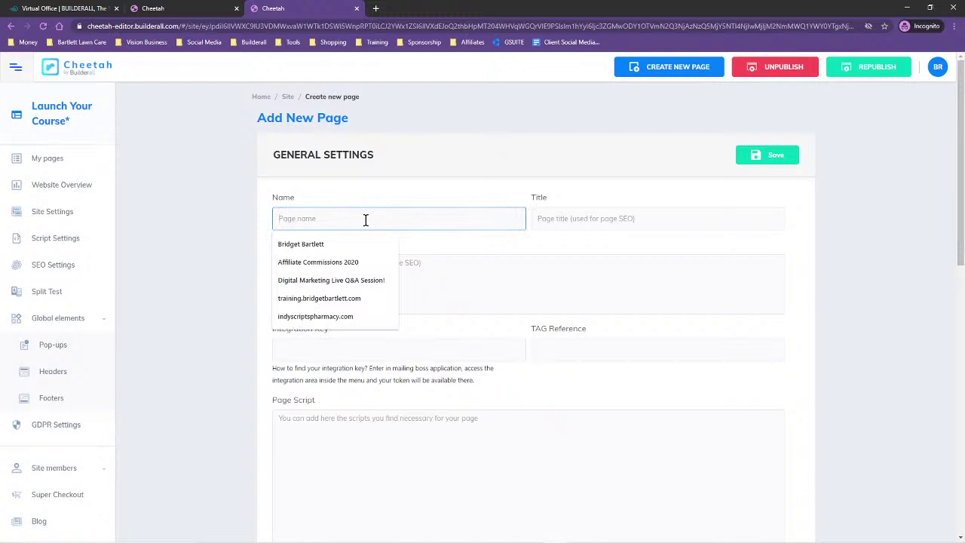
{"action": "type", "text": "W"}
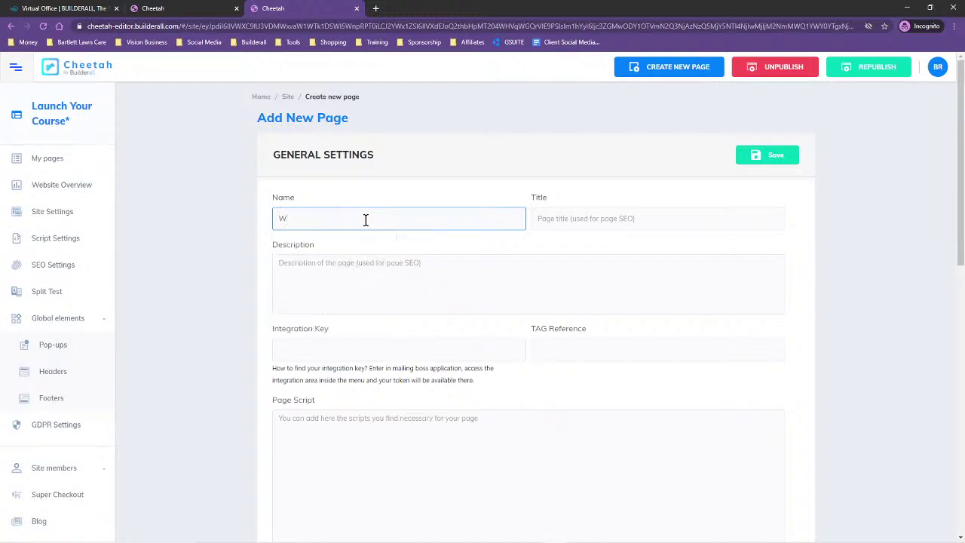
{"action": "type", "text": "Terms of Use"}
{"action": "left_click_drag", "start_coordinate": [330, 219], "coordinate": [284, 221]}
{"action": "left_click", "coordinate": [592, 221]}
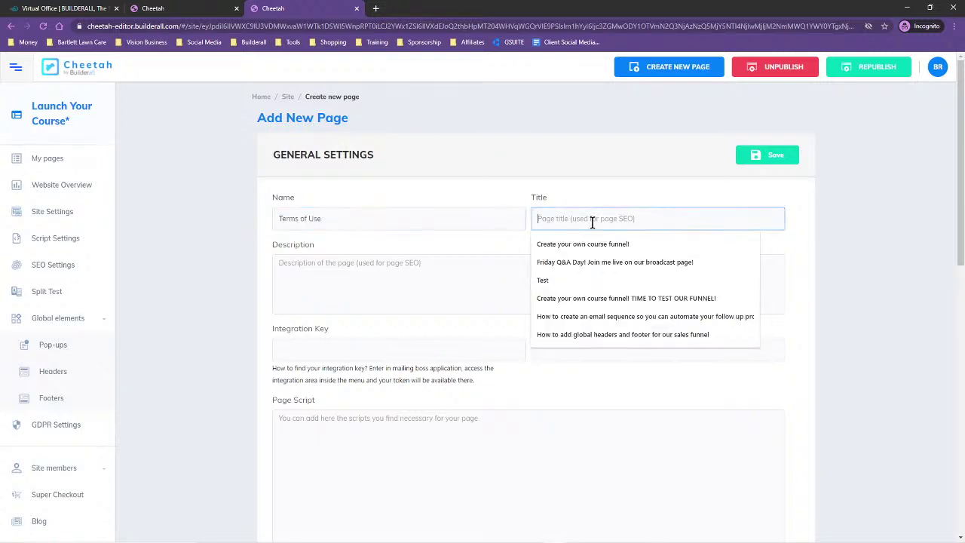
{"action": "type", "text": "Terms of Use"}
{"action": "left_click", "coordinate": [400, 265]}
{"action": "type", "text": "Terms of Use"}
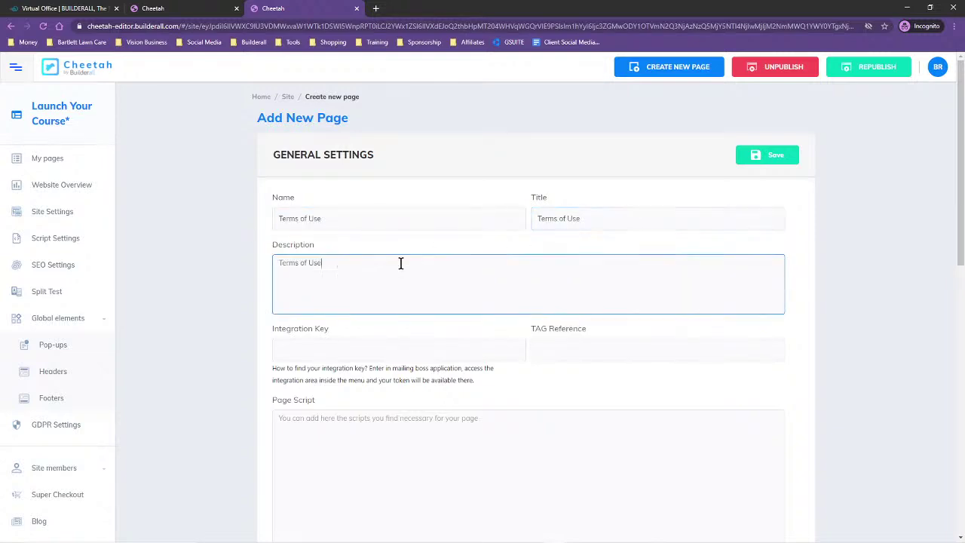
{"action": "left_click", "coordinate": [777, 156]}
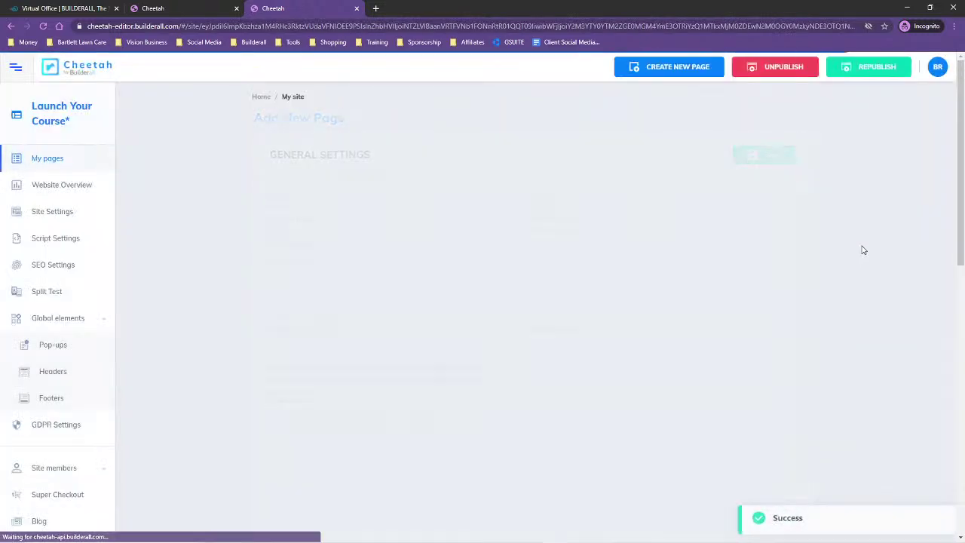
Step: Open the Terms of Use page for editing and add the Terms of Website Use panel from the Legal Pages category
{"action": "scroll", "coordinate": [859, 364], "scroll_direction": "down", "scroll_amount": 5}
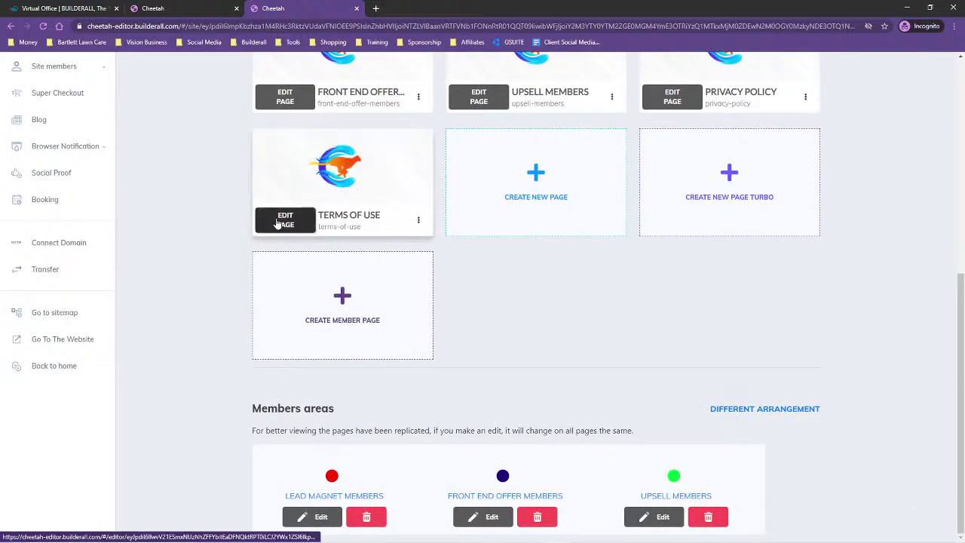
{"action": "left_click", "coordinate": [278, 223]}
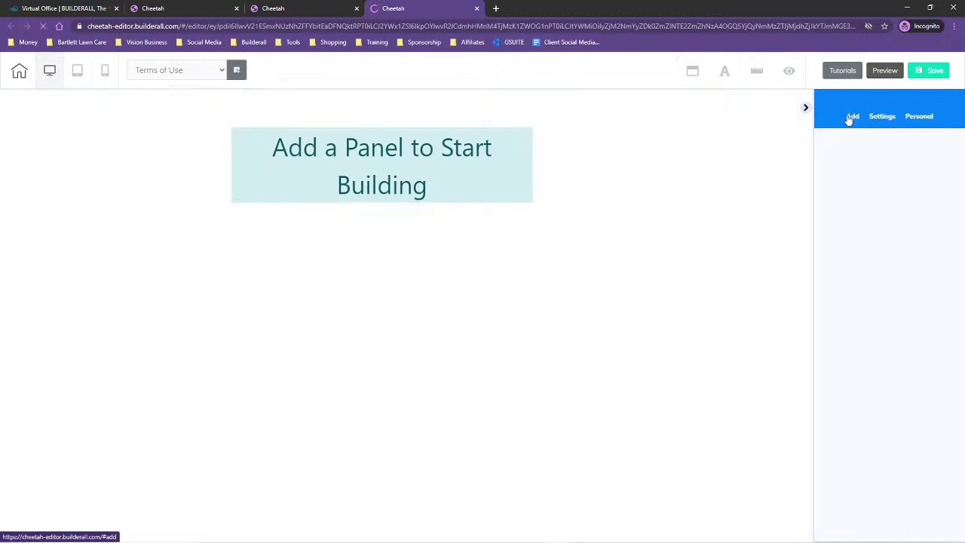
{"action": "left_click", "coordinate": [852, 117]}
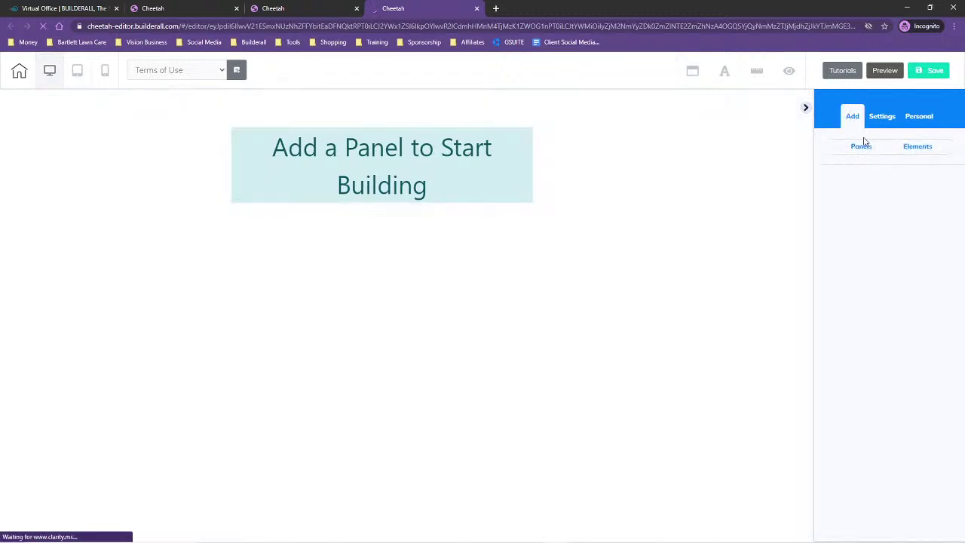
{"action": "left_click", "coordinate": [860, 147]}
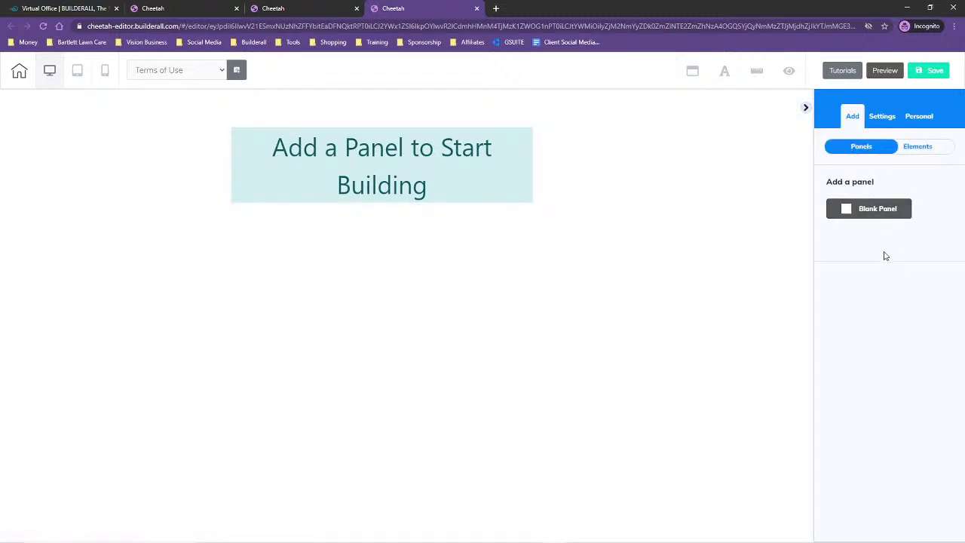
{"action": "scroll", "coordinate": [894, 295], "scroll_direction": "down", "scroll_amount": 8}
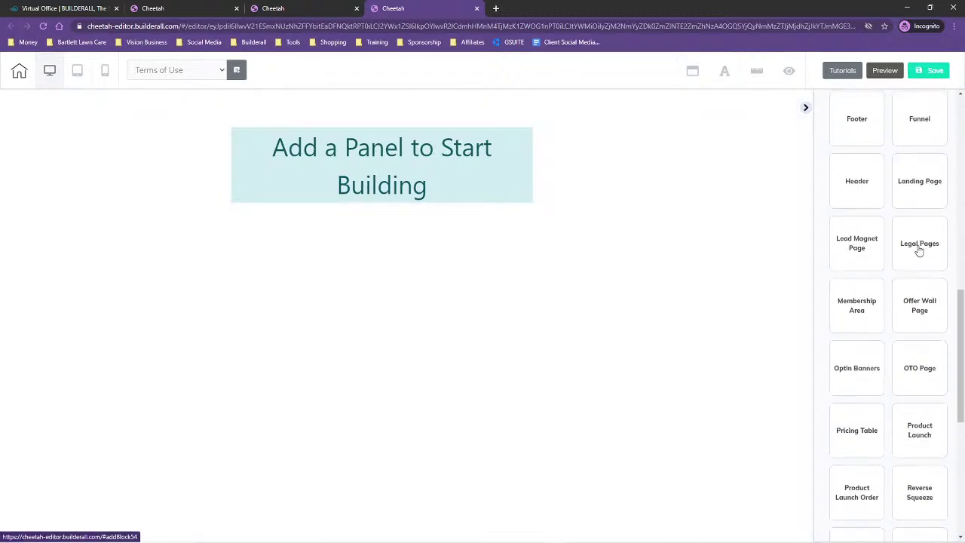
{"action": "left_click", "coordinate": [918, 252]}
{"action": "scroll", "coordinate": [864, 306], "scroll_direction": "down", "scroll_amount": 3}
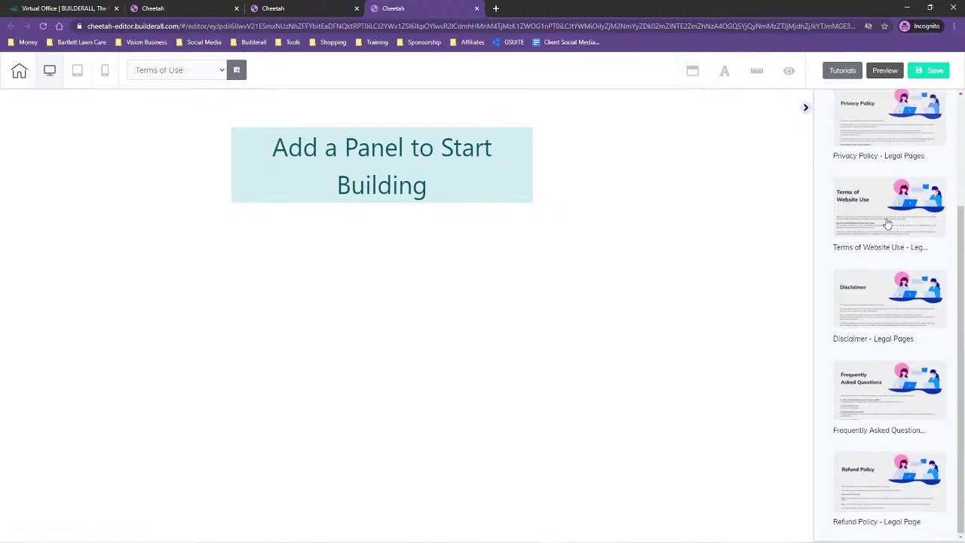
{"action": "left_click_drag", "start_coordinate": [582, 227], "coordinate": [582, 226]}
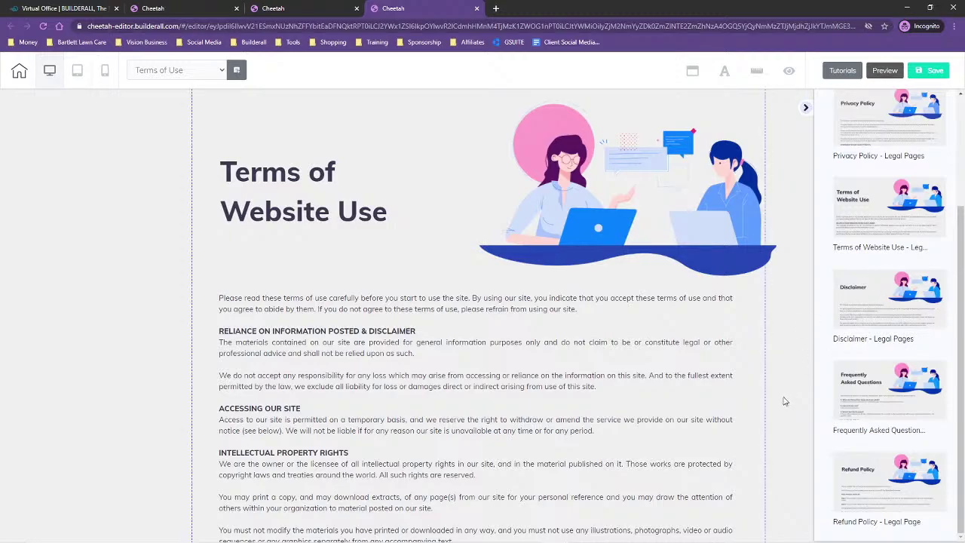
Step: Check the terms text down to its address placeholder, then save the Terms of Use page and publish the site
{"action": "scroll", "coordinate": [781, 401], "scroll_direction": "down", "scroll_amount": 7}
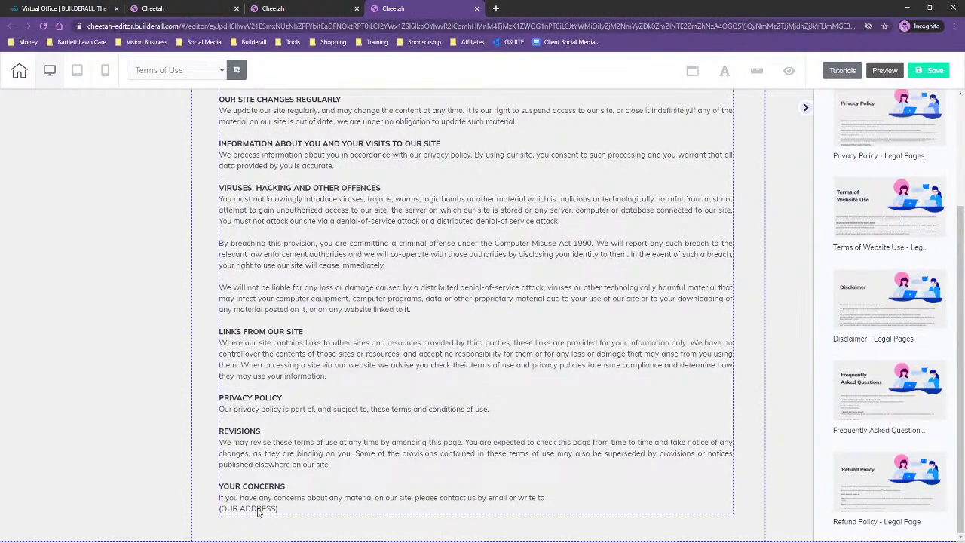
{"action": "left_click", "coordinate": [931, 72]}
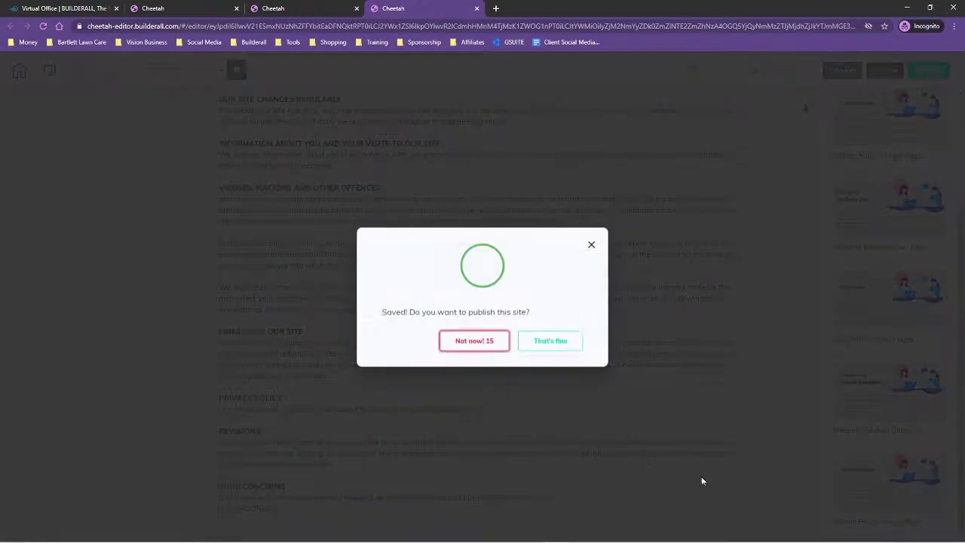
{"action": "left_click", "coordinate": [553, 340]}
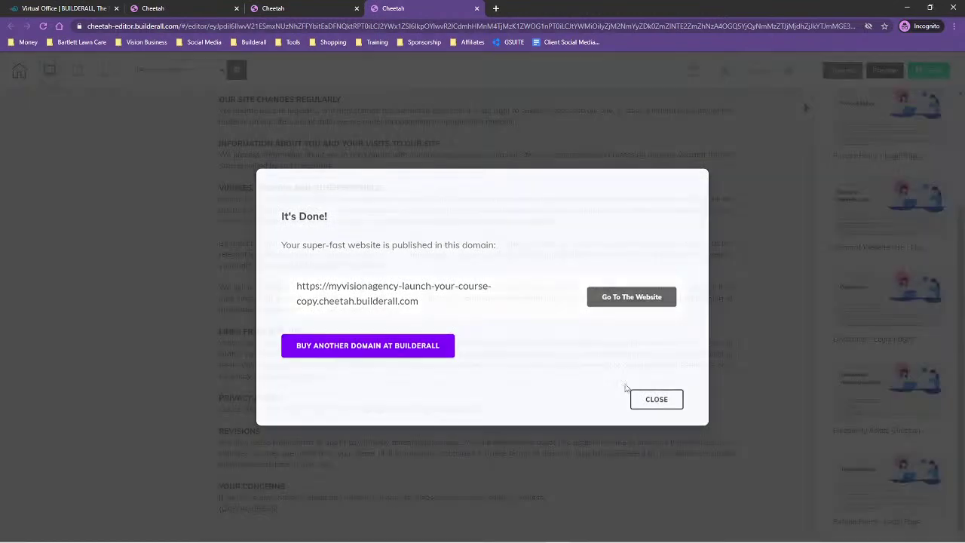
{"action": "left_click", "coordinate": [647, 399]}
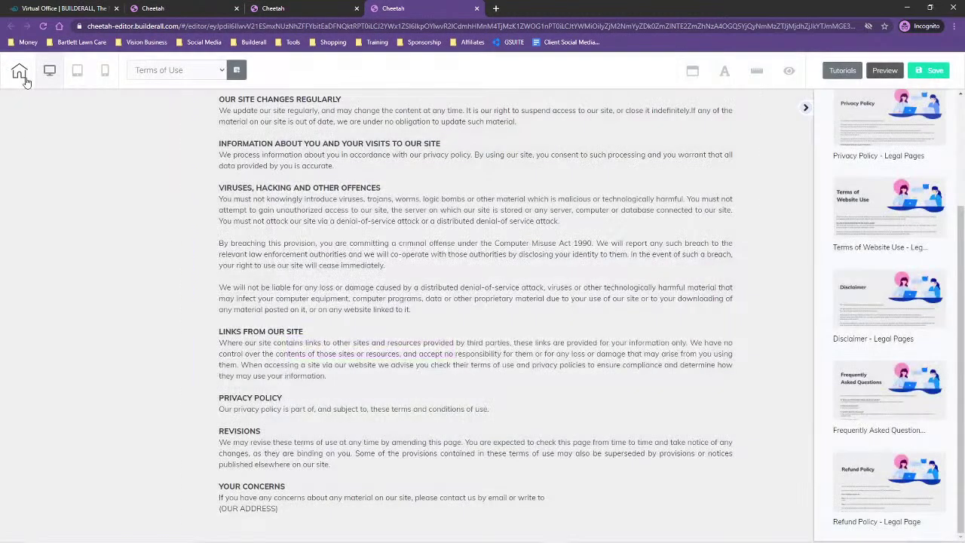
Step: Exit the Terms of Use page with its changes saved and return to the site's page list
{"action": "left_click", "coordinate": [21, 73]}
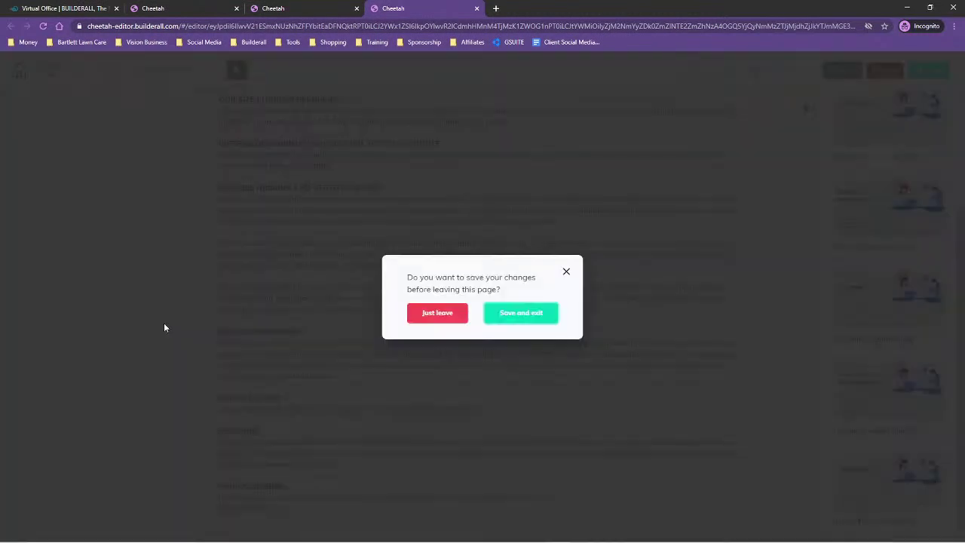
{"action": "left_click", "coordinate": [493, 317]}
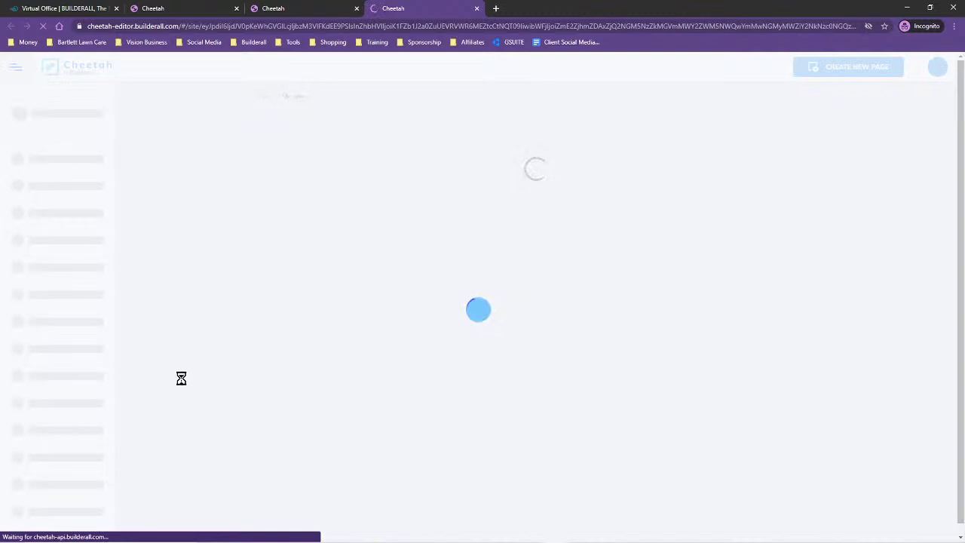
{"action": "scroll", "coordinate": [168, 379], "scroll_direction": "down", "scroll_amount": 5}
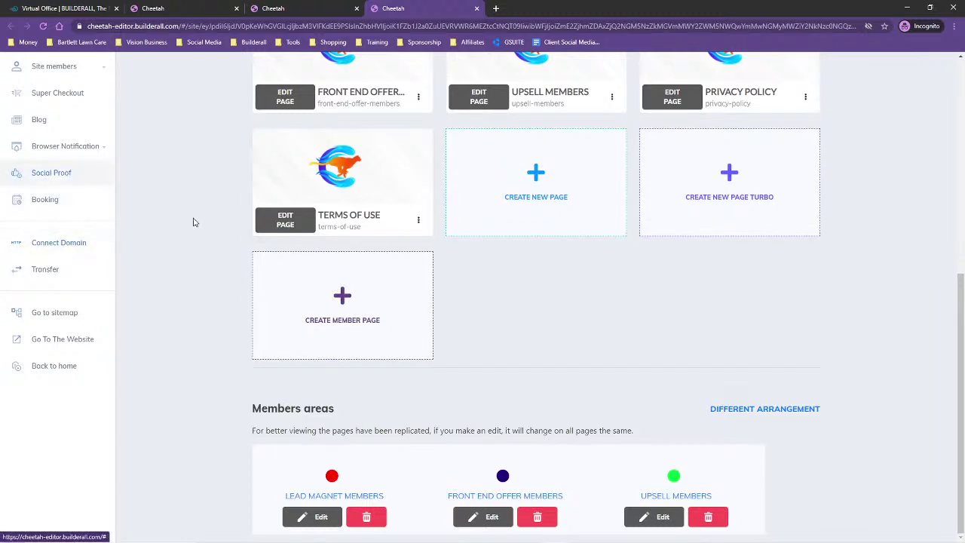
Step: Create a new global footer named Course Footer
{"action": "scroll", "coordinate": [160, 213], "scroll_direction": "up", "scroll_amount": 2}
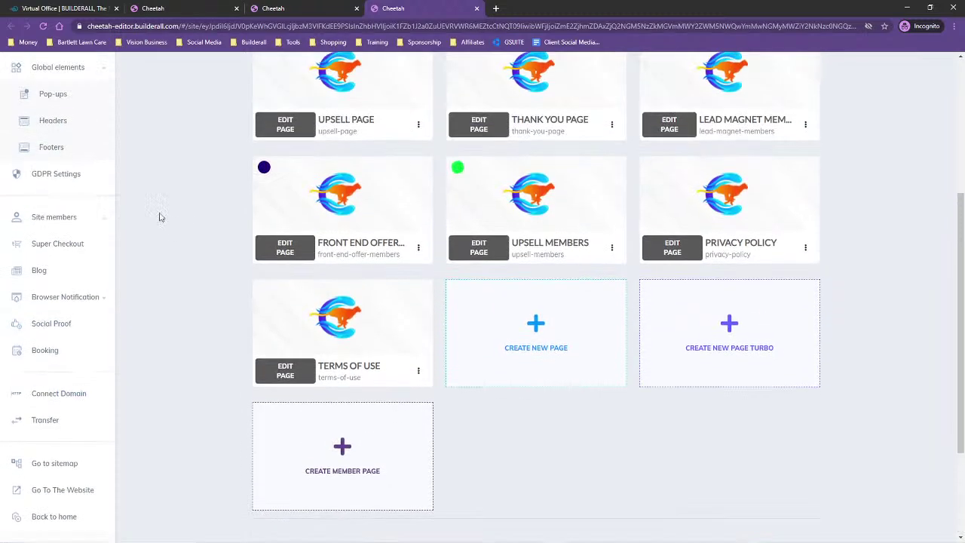
{"action": "left_click", "coordinate": [65, 151]}
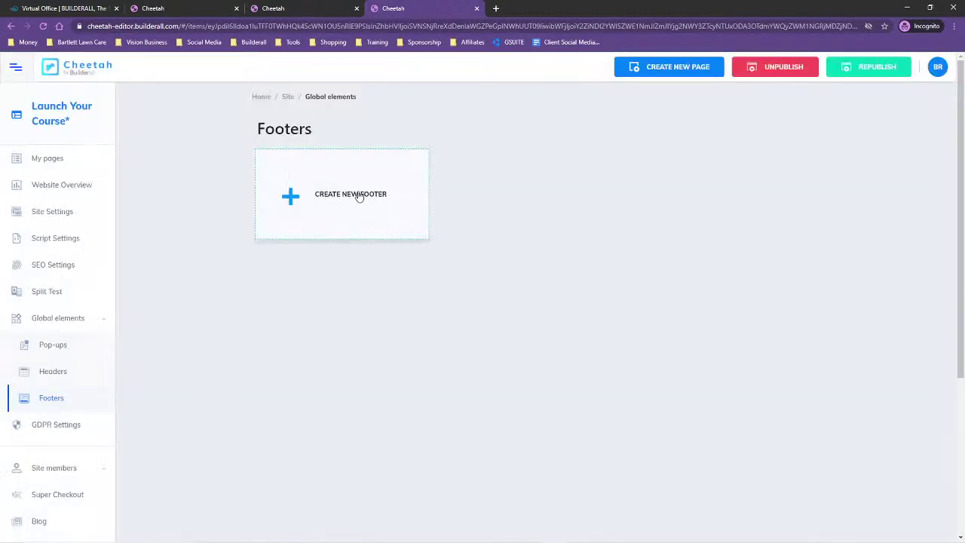
{"action": "left_click", "coordinate": [359, 195]}
{"action": "left_click", "coordinate": [462, 287]}
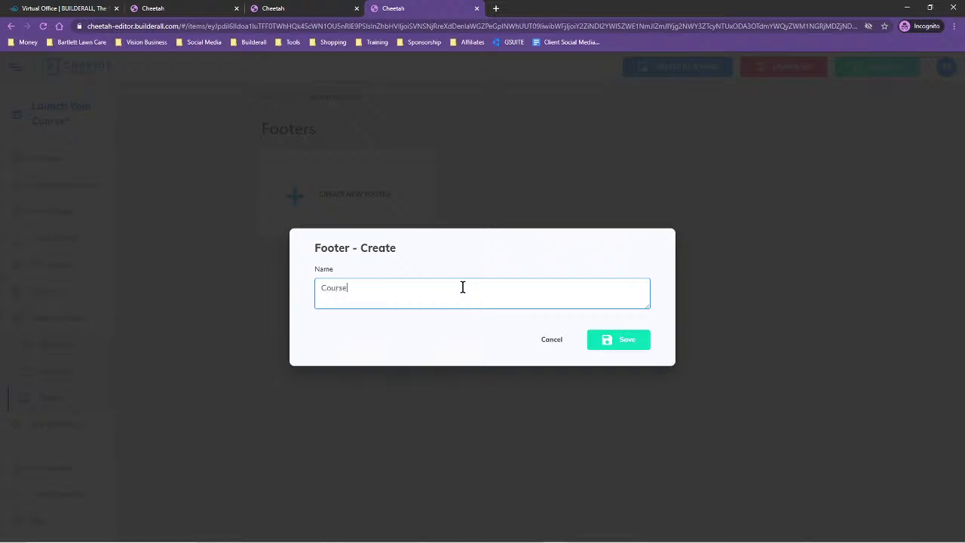
{"action": "left_click", "coordinate": [603, 339]}
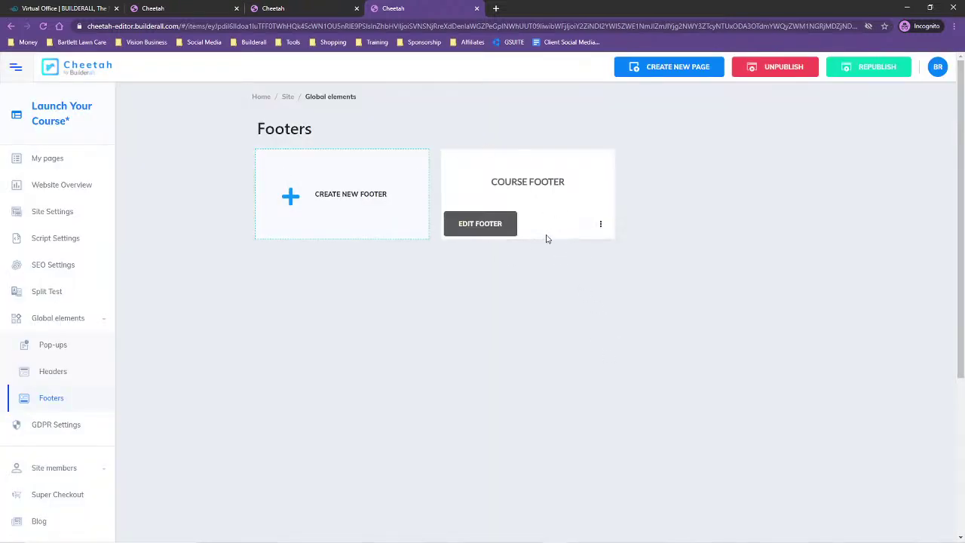
Step: Open the Course Footer for editing and add a blank panel to it
{"action": "left_click", "coordinate": [482, 224]}
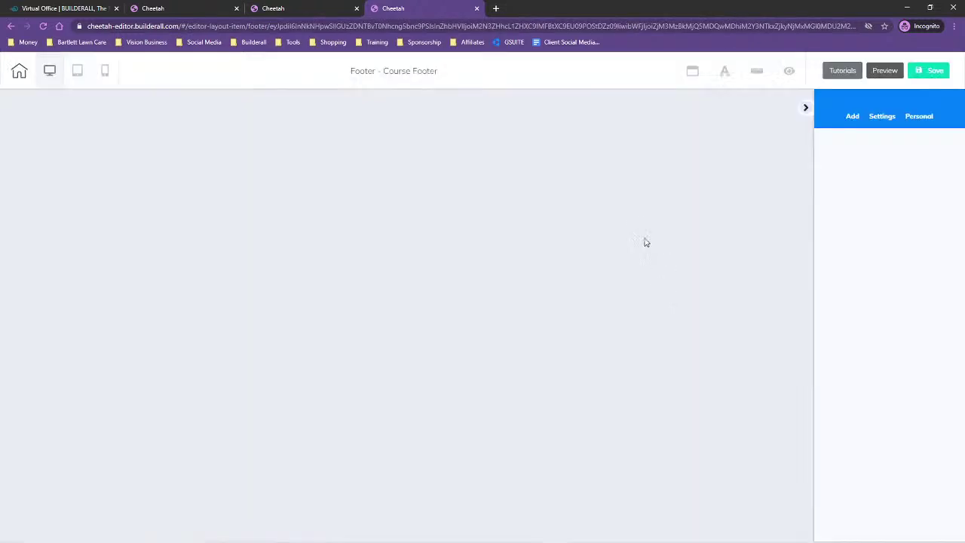
{"action": "left_click", "coordinate": [852, 117]}
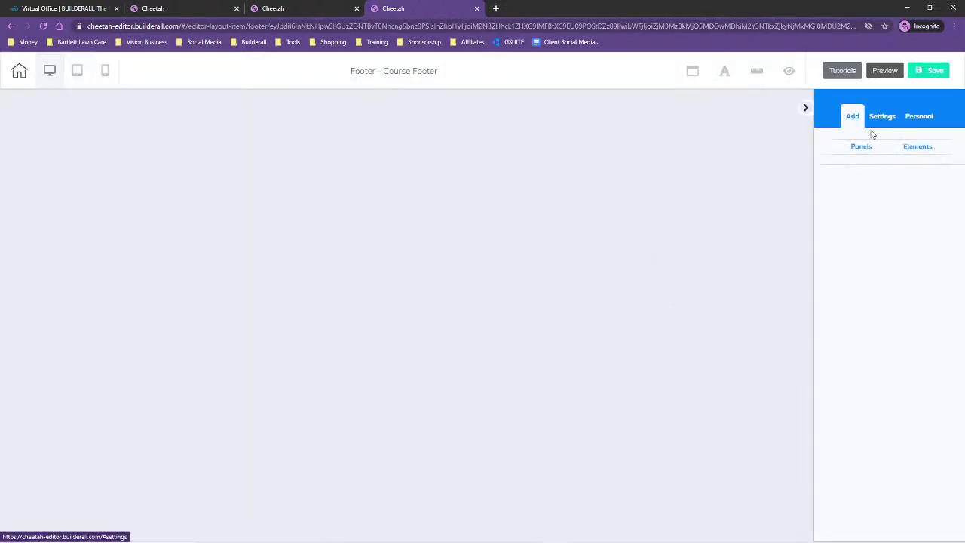
{"action": "left_click", "coordinate": [864, 149]}
{"action": "left_click_drag", "start_coordinate": [867, 209], "coordinate": [581, 203]}
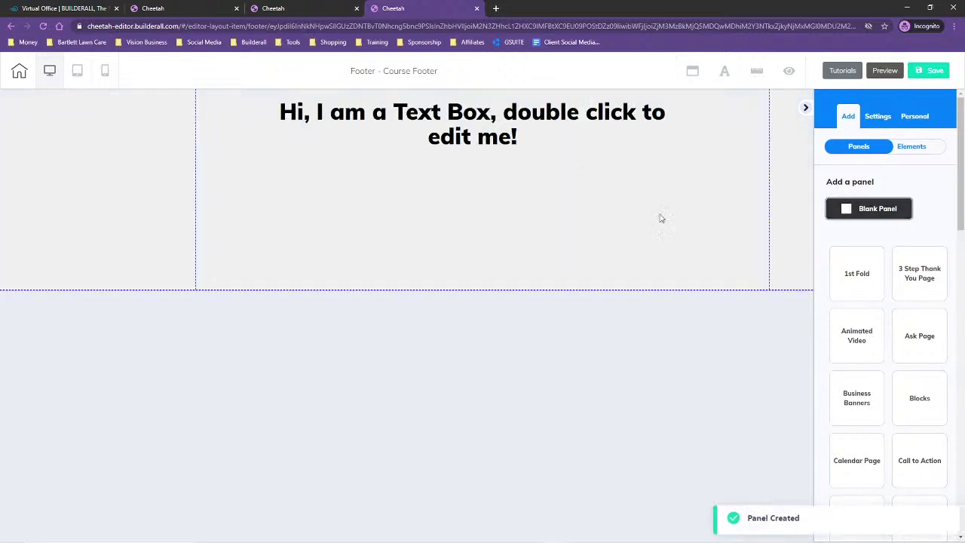
Step: Examine the panel templates in the Footer category and look through the designs offered in the Header category
{"action": "scroll", "coordinate": [885, 302], "scroll_direction": "down", "scroll_amount": 7}
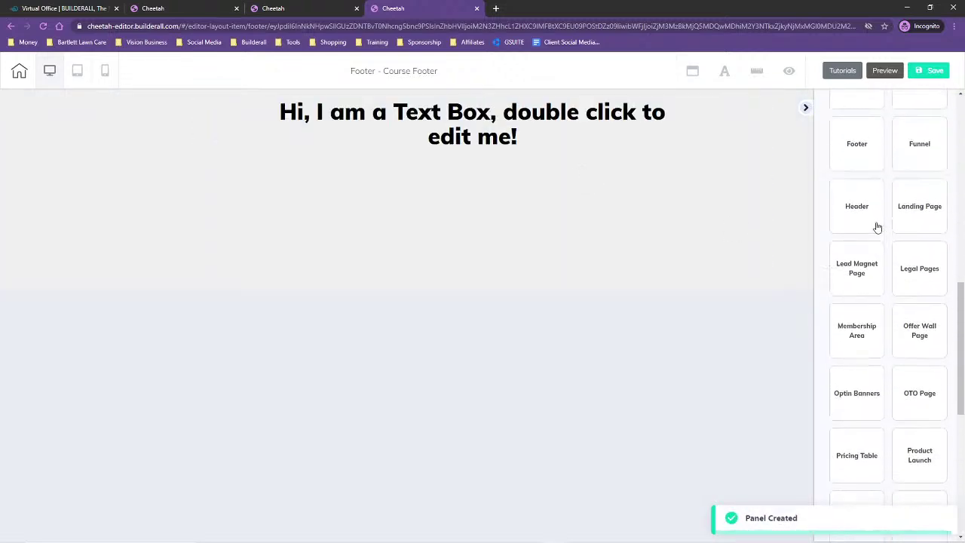
{"action": "left_click", "coordinate": [858, 268]}
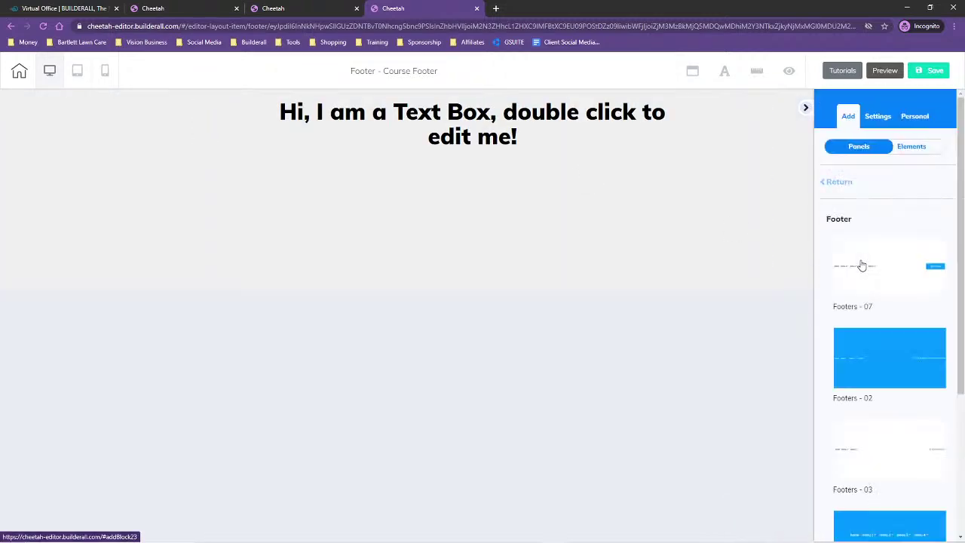
{"action": "left_click", "coordinate": [829, 185]}
{"action": "scroll", "coordinate": [857, 407], "scroll_direction": "down", "scroll_amount": 6}
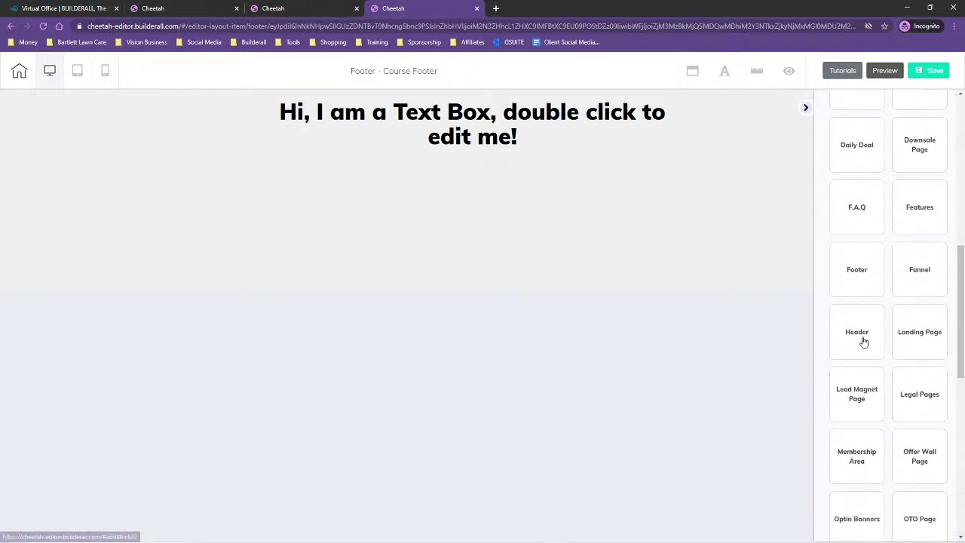
{"action": "left_click", "coordinate": [879, 345]}
{"action": "scroll", "coordinate": [891, 415], "scroll_direction": "down", "scroll_amount": 5}
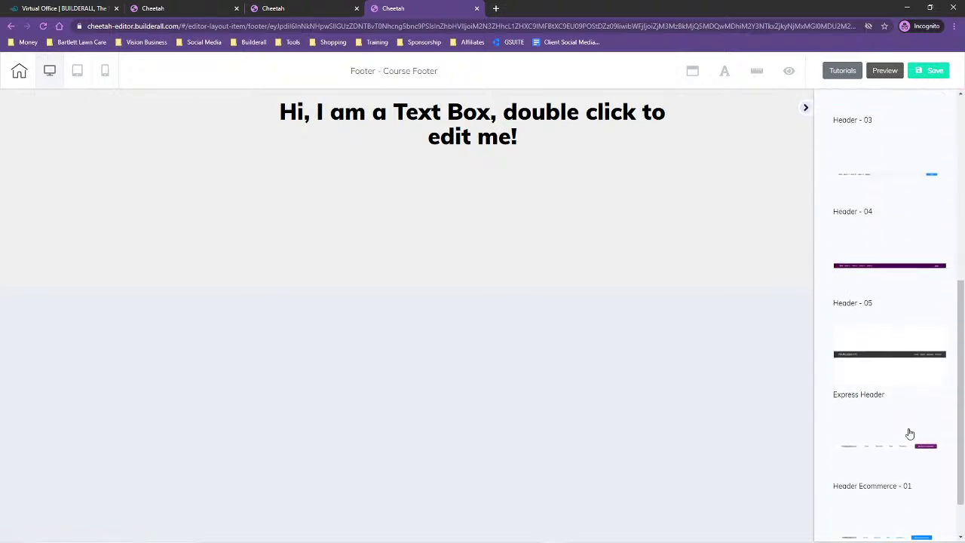
{"action": "scroll", "coordinate": [909, 445], "scroll_direction": "down", "scroll_amount": 1}
{"action": "scroll", "coordinate": [909, 483], "scroll_direction": "up", "scroll_amount": 2}
{"action": "scroll", "coordinate": [901, 438], "scroll_direction": "down", "scroll_amount": 2}
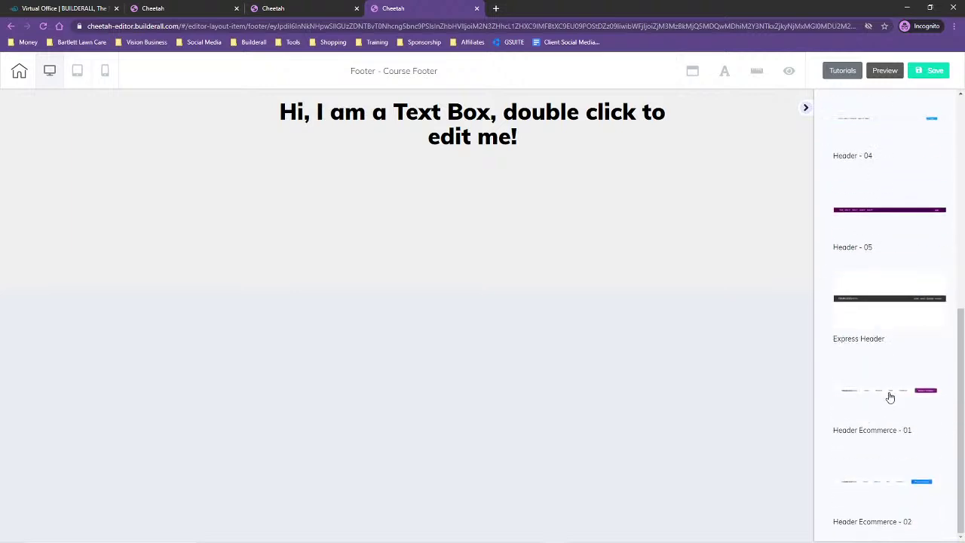
{"action": "scroll", "coordinate": [893, 411], "scroll_direction": "up", "scroll_amount": 2}
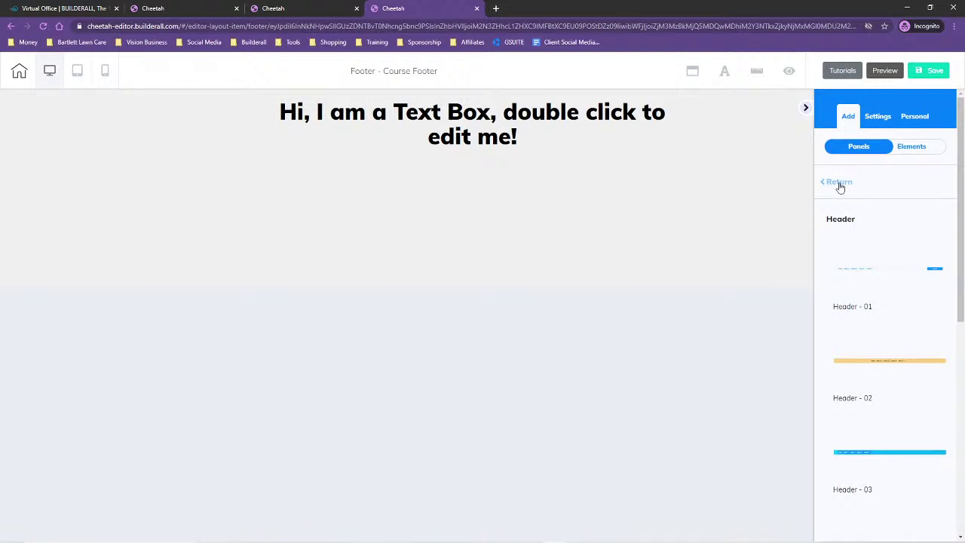
Step: Return to the Footer category and look through its panel templates, down to Footer Ecommerce - 02
{"action": "left_click", "coordinate": [840, 184]}
{"action": "scroll", "coordinate": [889, 429], "scroll_direction": "down", "scroll_amount": 5}
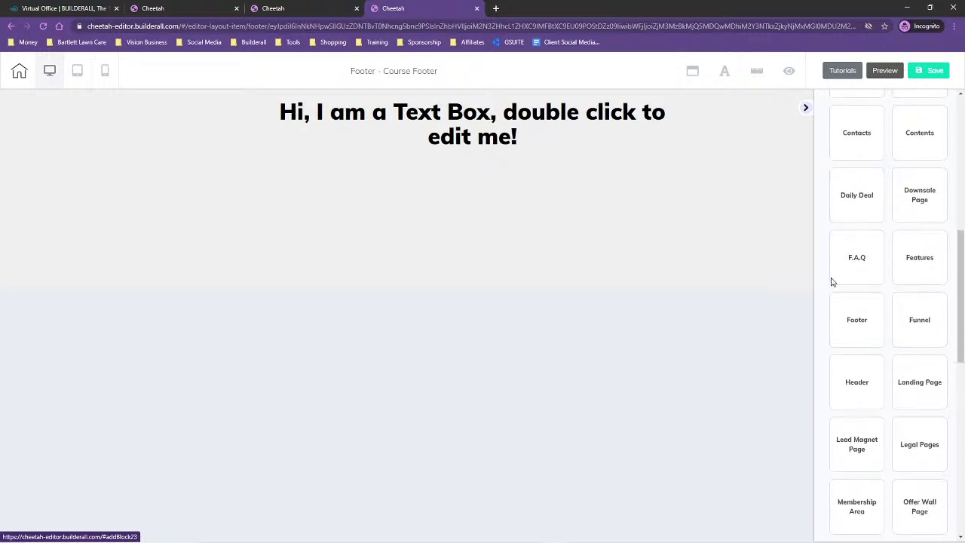
{"action": "left_click", "coordinate": [859, 320]}
{"action": "scroll", "coordinate": [886, 332], "scroll_direction": "down", "scroll_amount": 10}
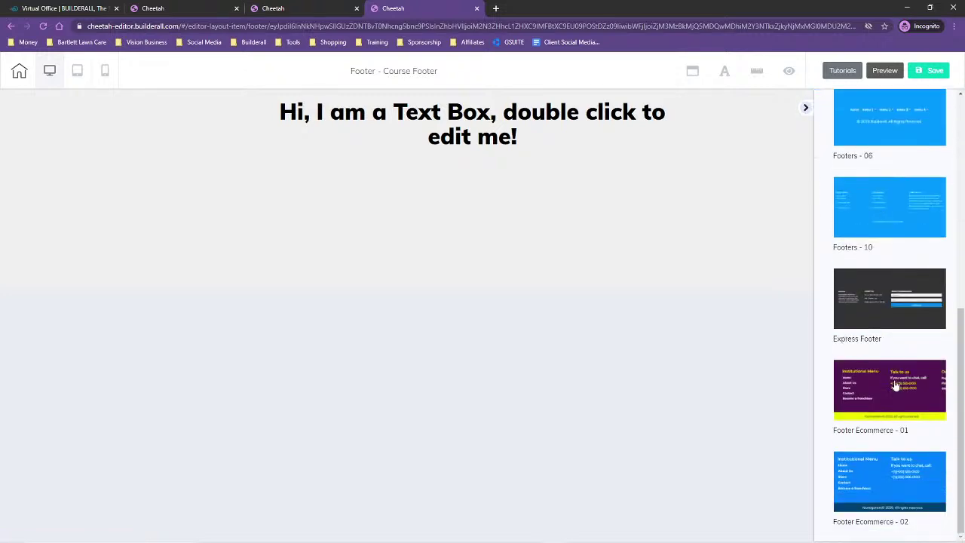
{"action": "scroll", "coordinate": [905, 497], "scroll_direction": "up", "scroll_amount": 5}
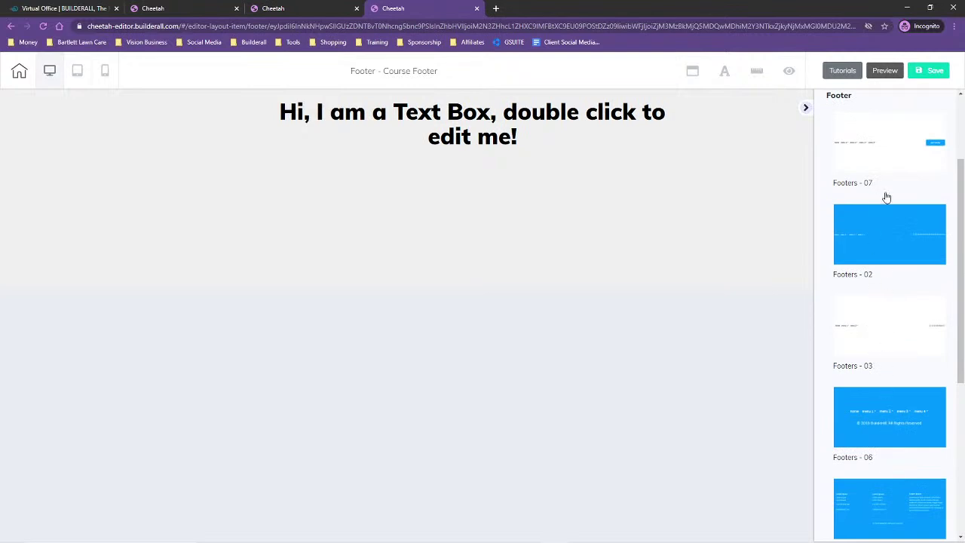
{"action": "scroll", "coordinate": [894, 295], "scroll_direction": "up", "scroll_amount": 3}
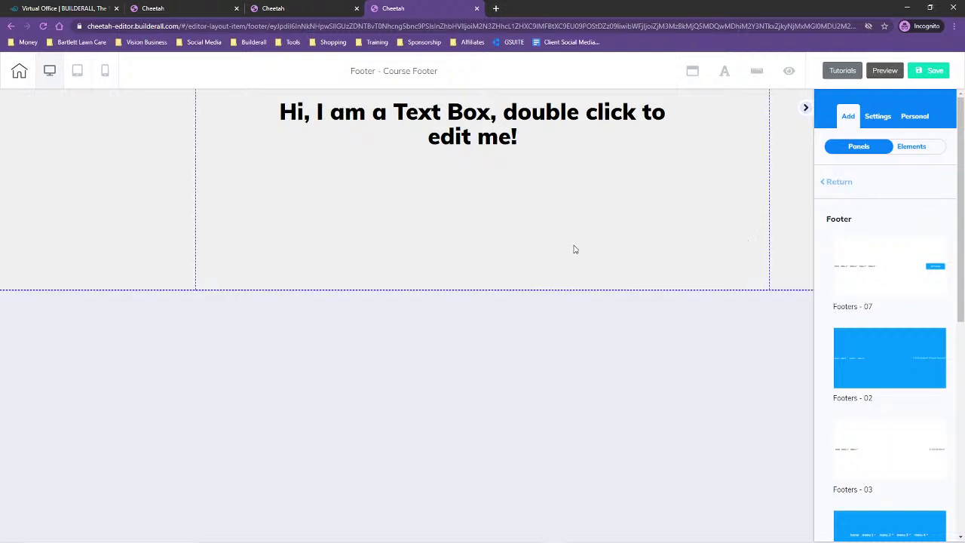
Step: Reduce the footer panel's minimum height to 50 and its height to about 132, moving the placeholder text box toward the left
{"action": "left_click", "coordinate": [558, 211]}
{"action": "left_click", "coordinate": [854, 179]}
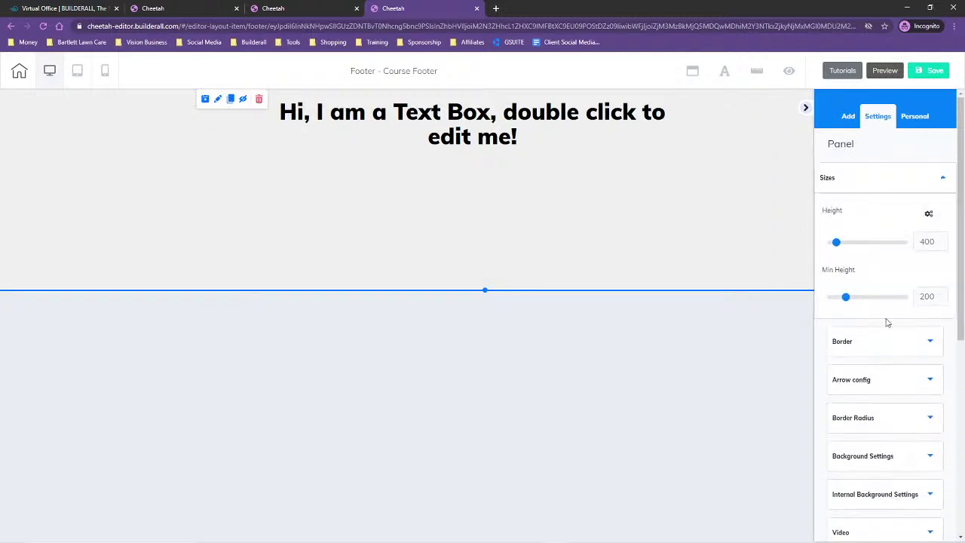
{"action": "left_click_drag", "start_coordinate": [847, 299], "coordinate": [810, 304]}
{"action": "left_click_drag", "start_coordinate": [484, 291], "coordinate": [484, 156]}
{"action": "left_click_drag", "start_coordinate": [484, 120], "coordinate": [158, 109]}
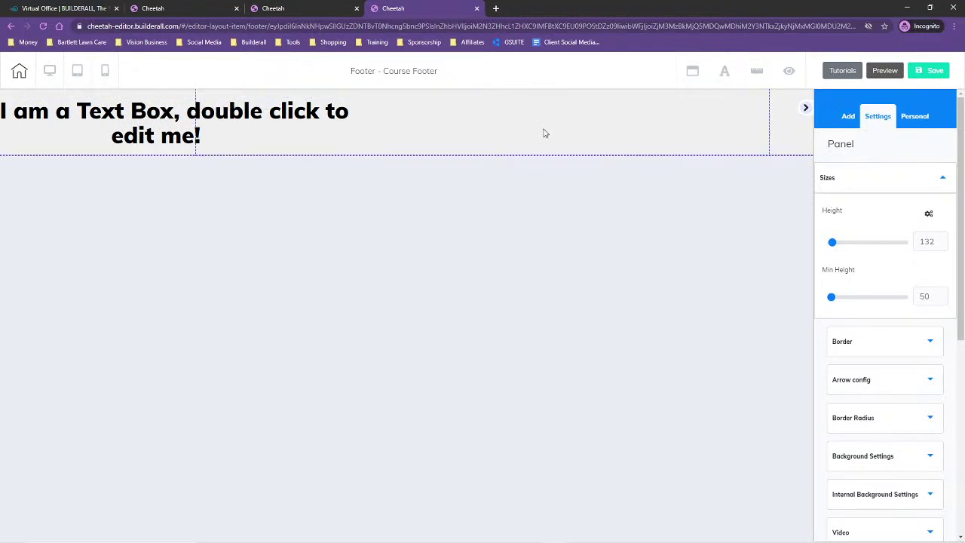
{"action": "mouse_move", "coordinate": [542, 131]}
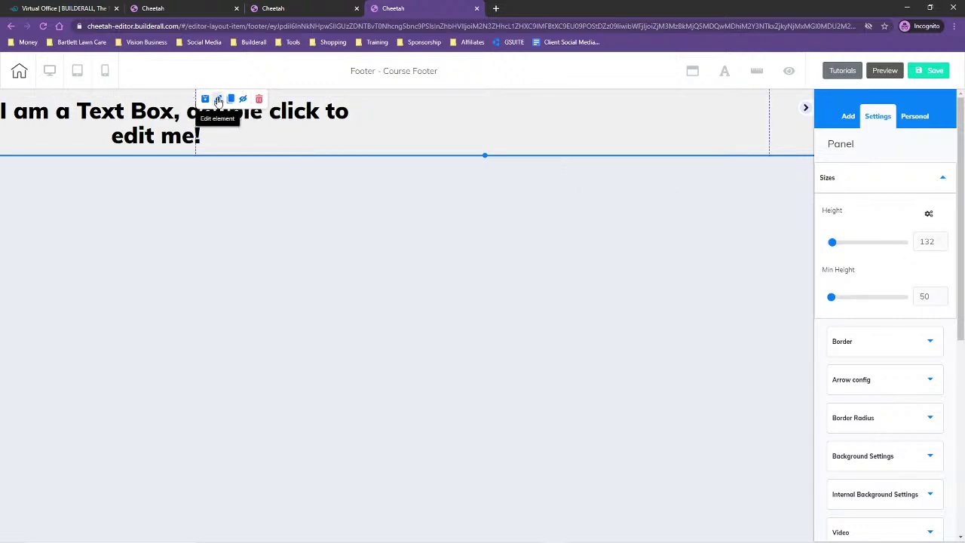
Step: Set the footer panel's solid background color to the saved dark purple
{"action": "scroll", "coordinate": [897, 395], "scroll_direction": "down", "scroll_amount": 3}
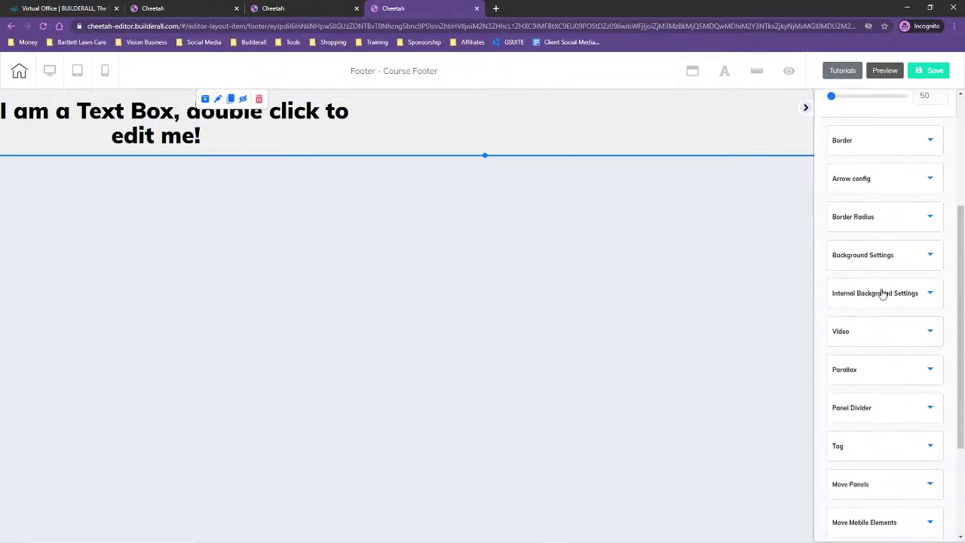
{"action": "left_click", "coordinate": [879, 255]}
{"action": "left_click", "coordinate": [836, 217]}
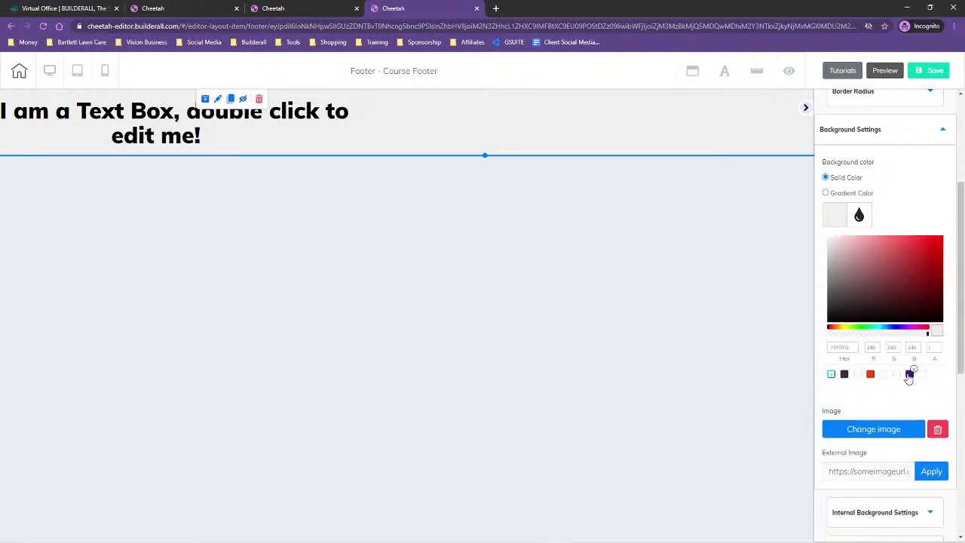
{"action": "left_click", "coordinate": [909, 374]}
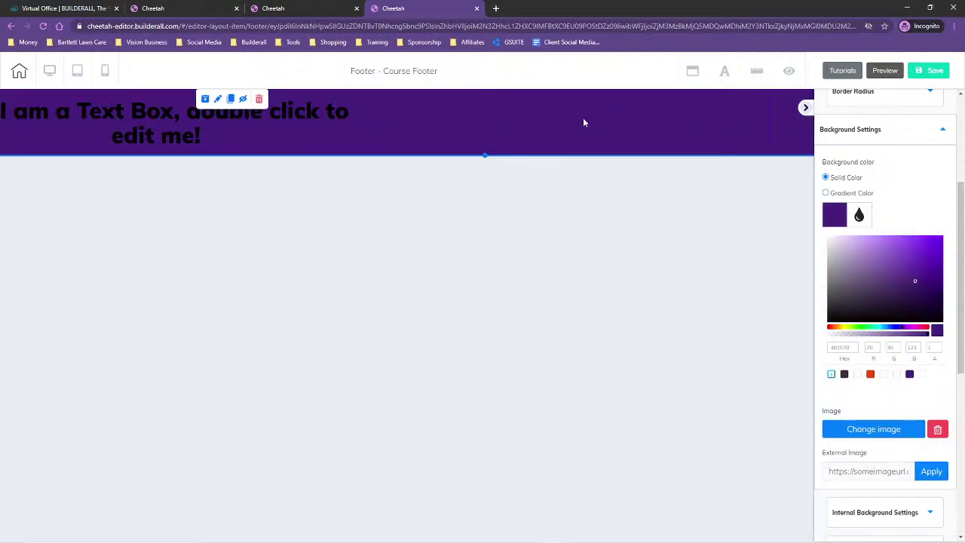
Step: Add a Title H6 text element to the middle of the purple footer panel
{"action": "scroll", "coordinate": [912, 221], "scroll_direction": "up", "scroll_amount": 3}
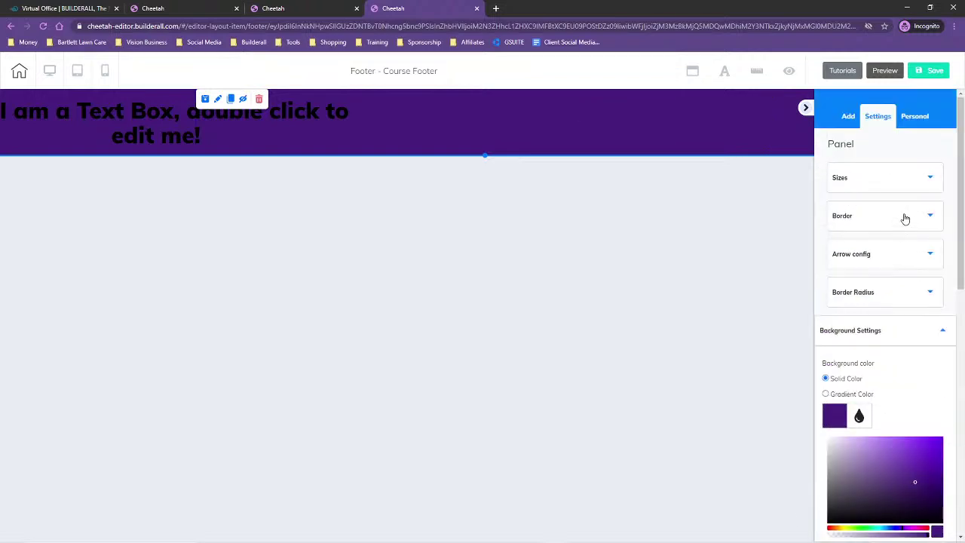
{"action": "left_click", "coordinate": [849, 117]}
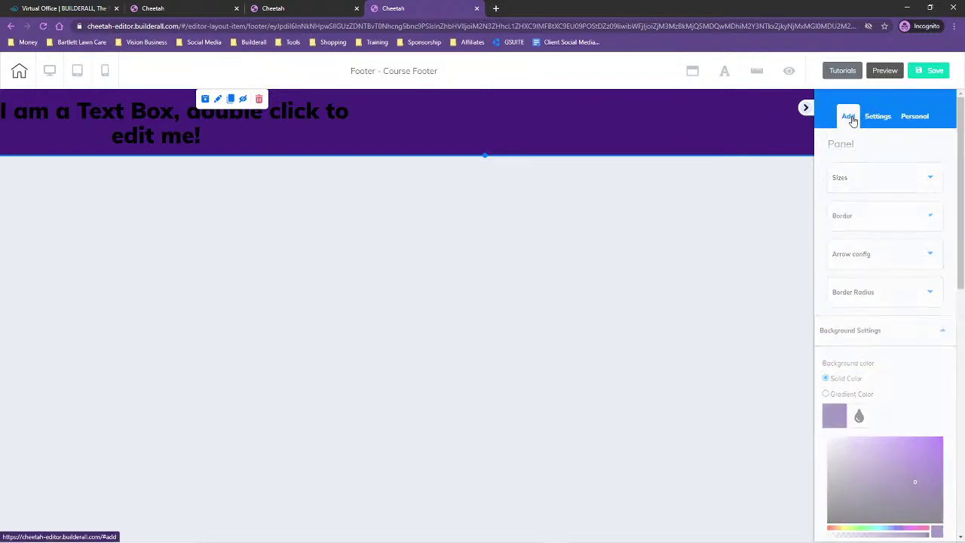
{"action": "left_click", "coordinate": [913, 148]}
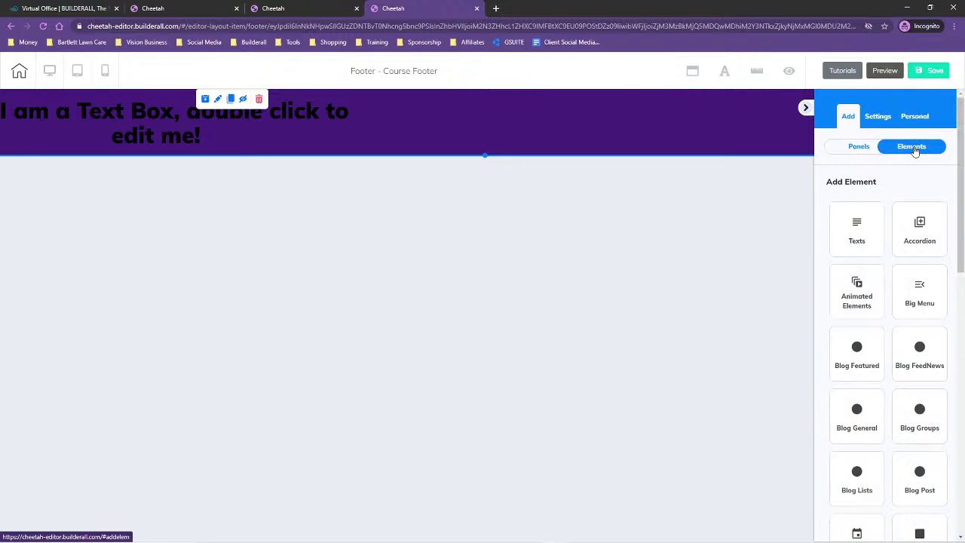
{"action": "left_click", "coordinate": [859, 231]}
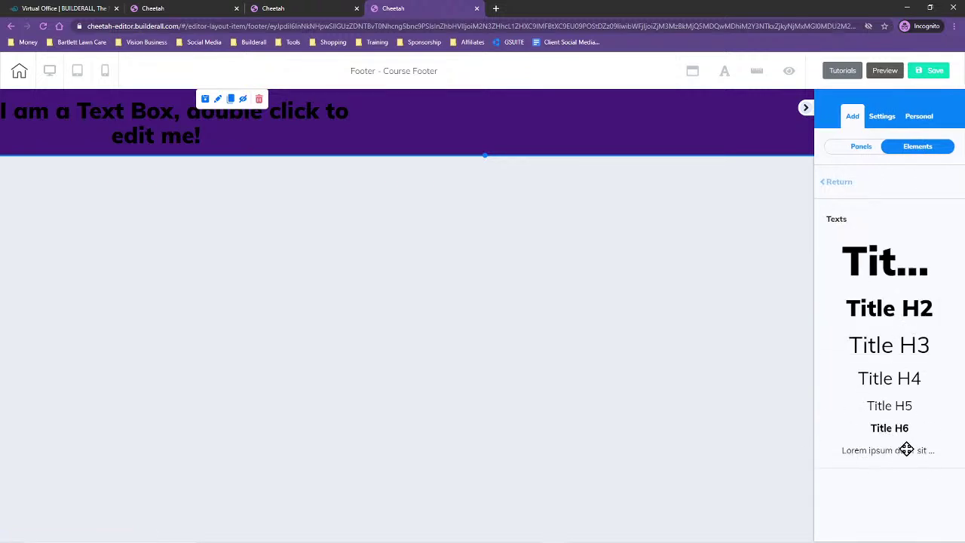
{"action": "left_click_drag", "start_coordinate": [895, 431], "coordinate": [501, 112]}
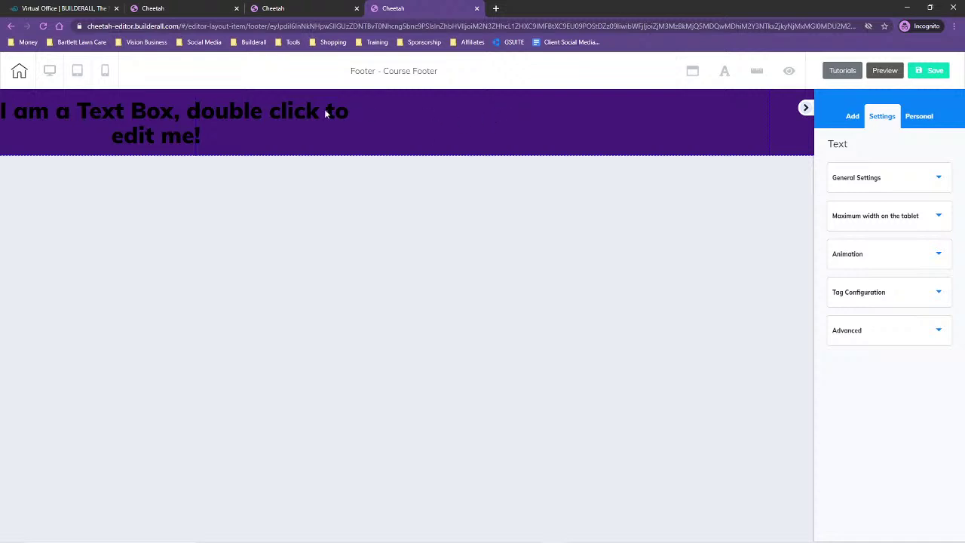
Step: Move the placeholder text box back toward the panel's center and check the new title in the mobile layout
{"action": "left_click", "coordinate": [560, 132]}
{"action": "left_click_drag", "start_coordinate": [201, 140], "coordinate": [453, 125]}
{"action": "left_click", "coordinate": [106, 71]}
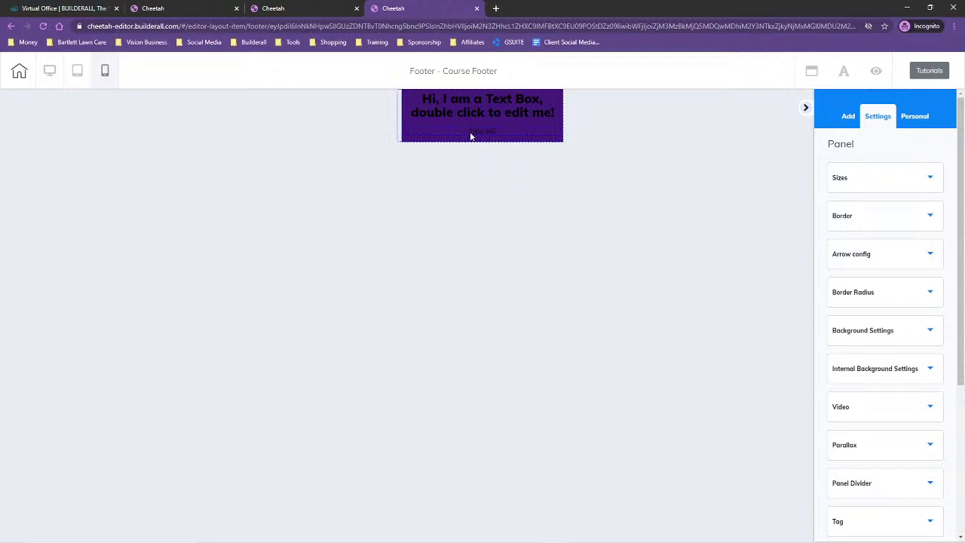
{"action": "left_click", "coordinate": [470, 136]}
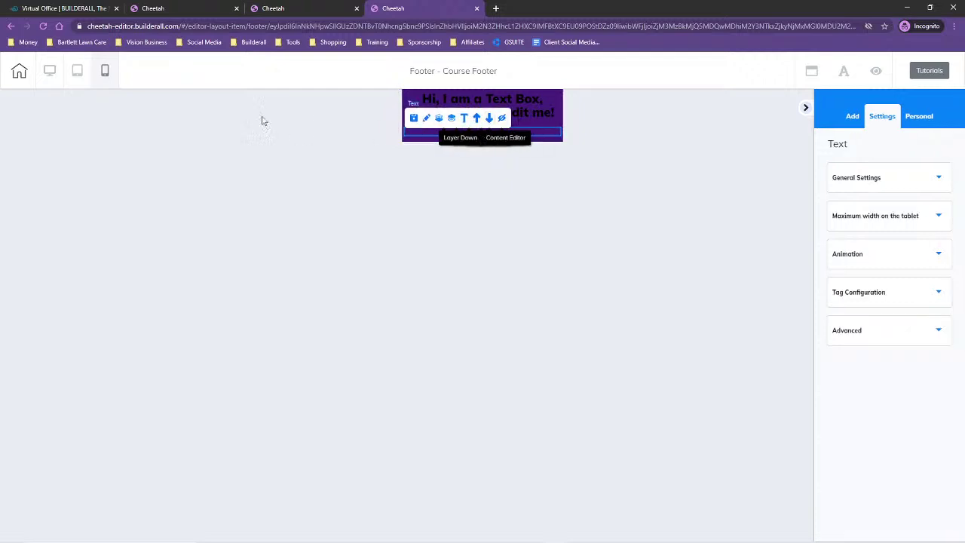
{"action": "left_click", "coordinate": [50, 70]}
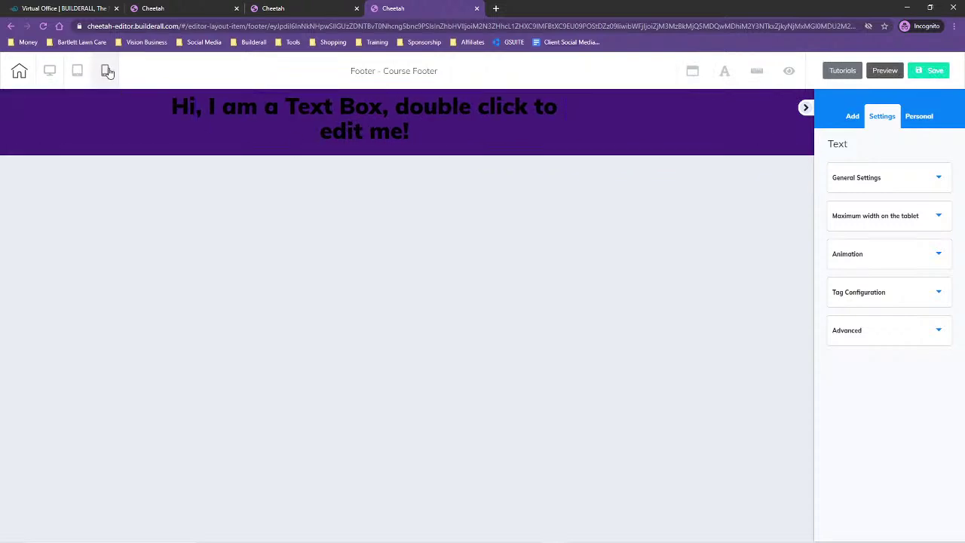
Step: Reload the footer editor to discard the unsaved changes and add a fresh blank panel
{"action": "left_click", "coordinate": [43, 26]}
{"action": "left_click", "coordinate": [530, 81]}
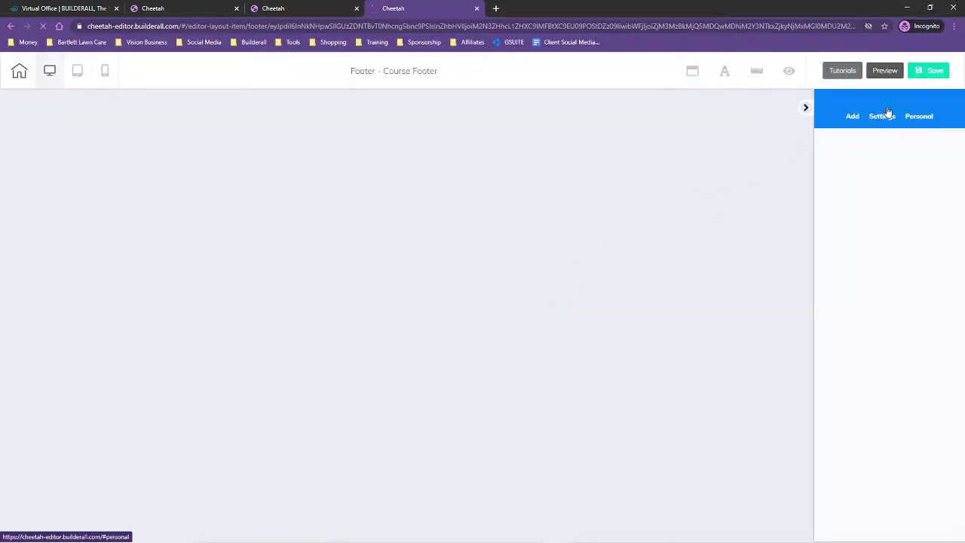
{"action": "left_click", "coordinate": [853, 117]}
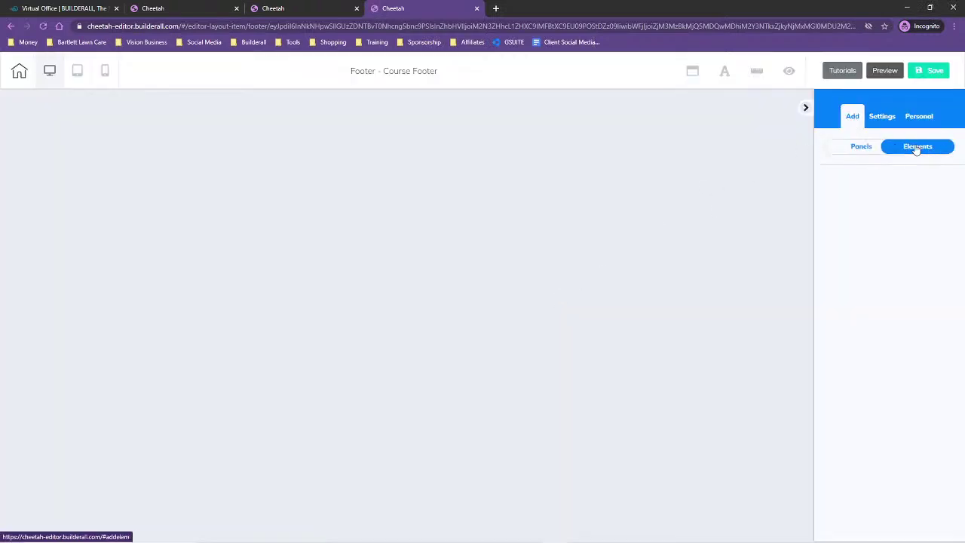
{"action": "left_click", "coordinate": [857, 147]}
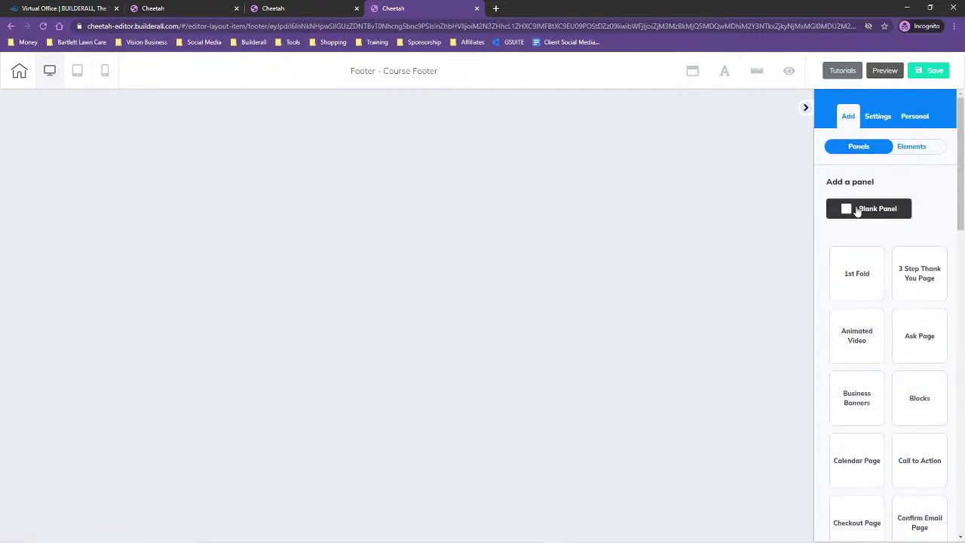
{"action": "left_click_drag", "start_coordinate": [869, 212], "coordinate": [583, 185]}
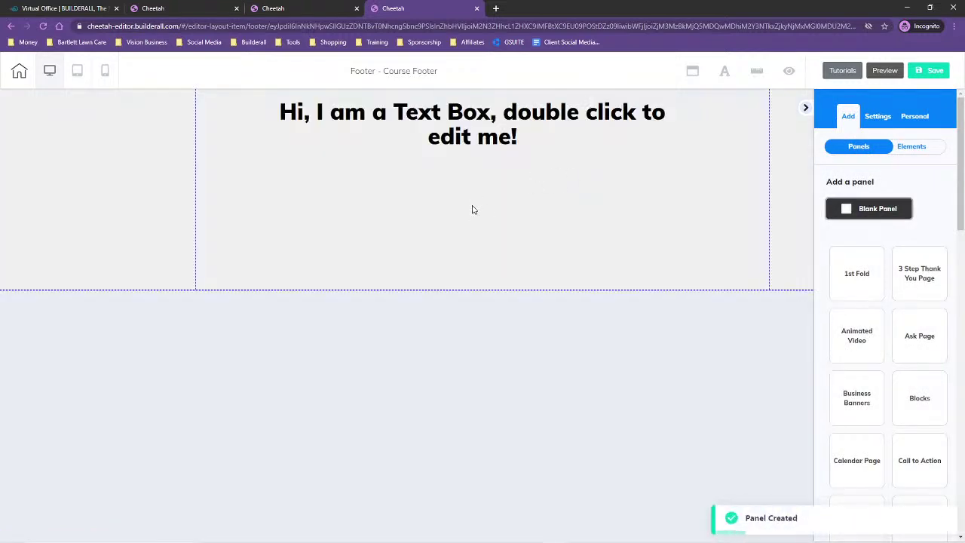
Step: Set the new panel's minimum height to 50 and height to about 350, with its placeholder text box moved toward the left
{"action": "left_click", "coordinate": [564, 241]}
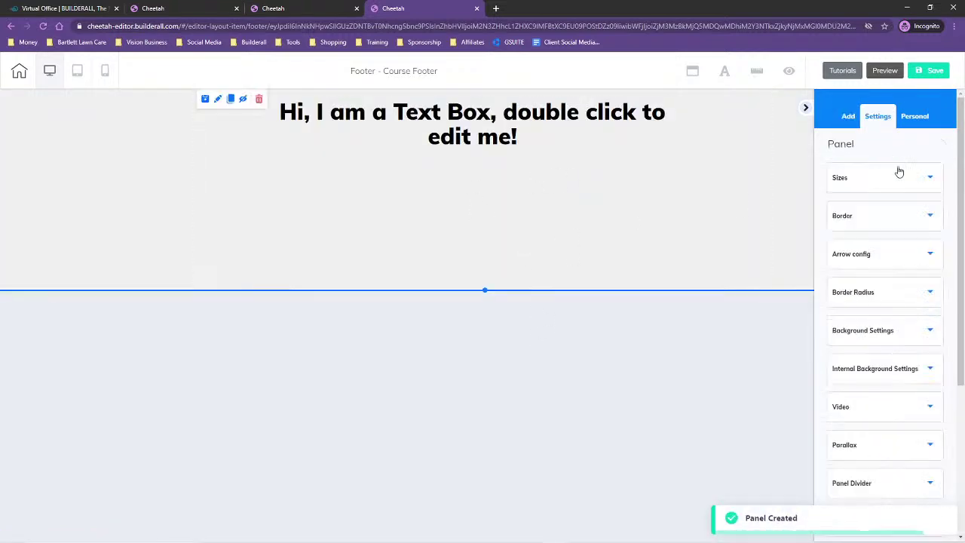
{"action": "left_click", "coordinate": [850, 181]}
{"action": "left_click_drag", "start_coordinate": [845, 299], "coordinate": [831, 297]}
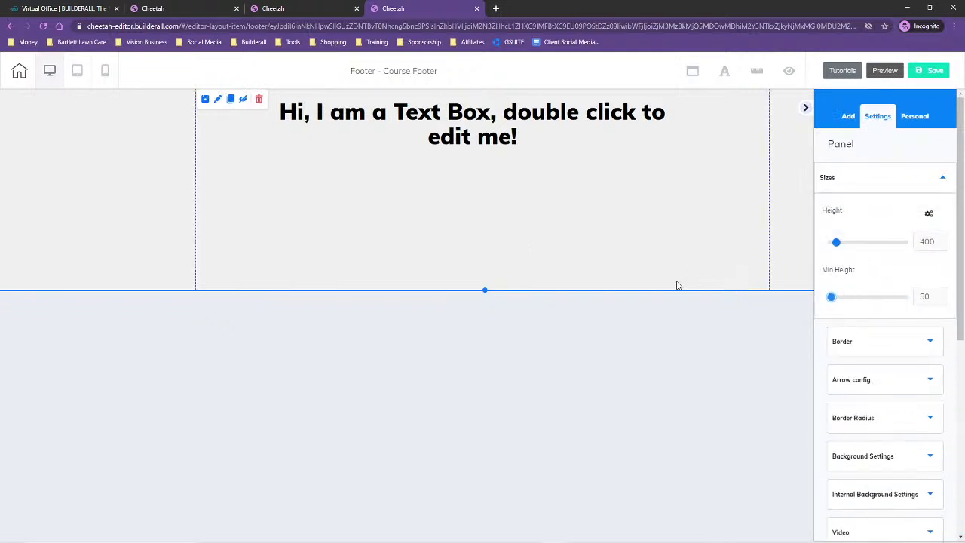
{"action": "left_click_drag", "start_coordinate": [465, 123], "coordinate": [156, 144]}
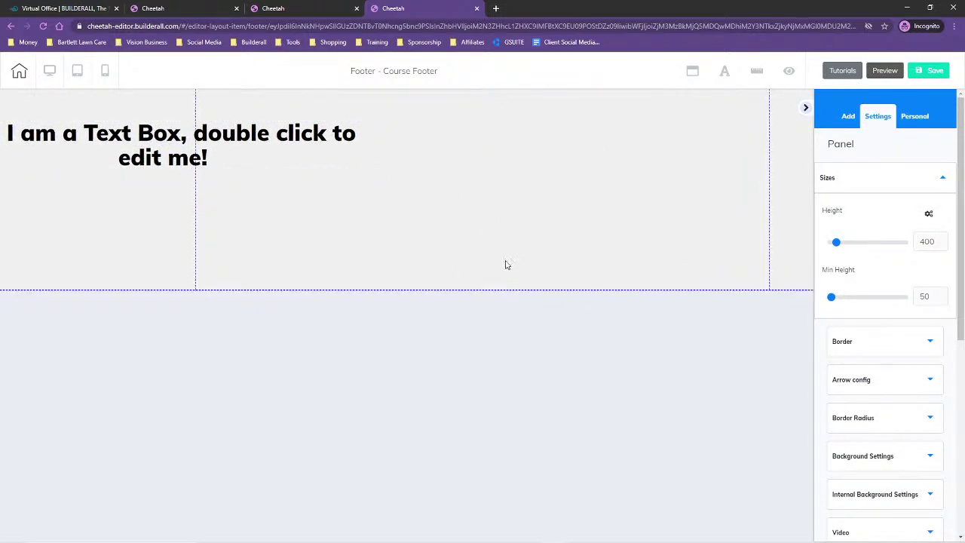
{"action": "left_click", "coordinate": [485, 293]}
{"action": "left_click_drag", "start_coordinate": [485, 286], "coordinate": [477, 265]}
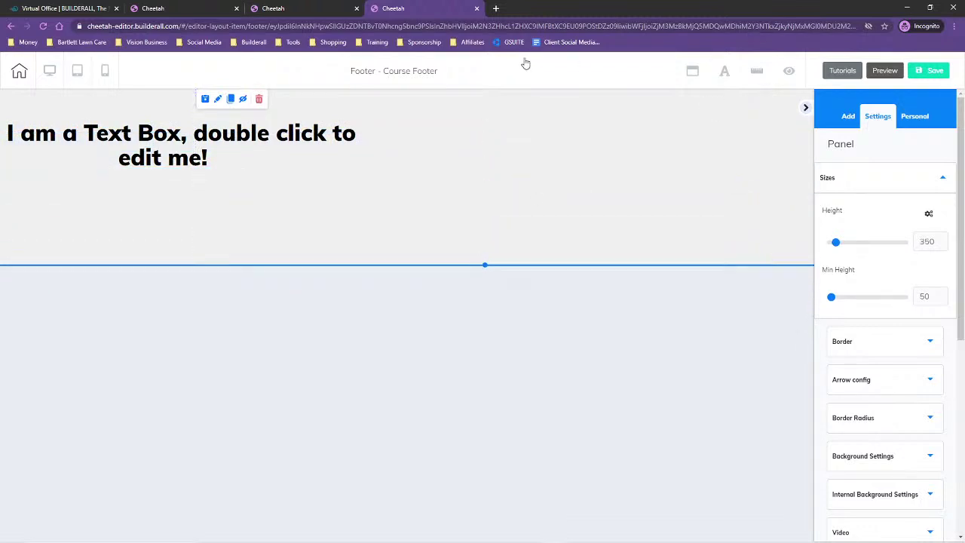
Step: Add a Title H6 text element near the middle of the footer panel
{"action": "left_click", "coordinate": [847, 113]}
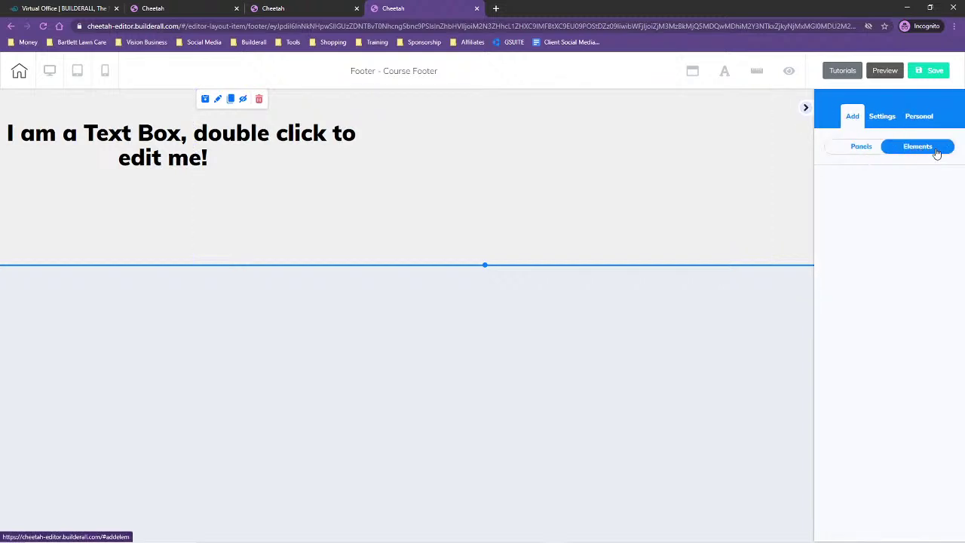
{"action": "left_click", "coordinate": [935, 153]}
{"action": "left_click", "coordinate": [857, 229]}
{"action": "left_click_drag", "start_coordinate": [895, 428], "coordinate": [482, 161]}
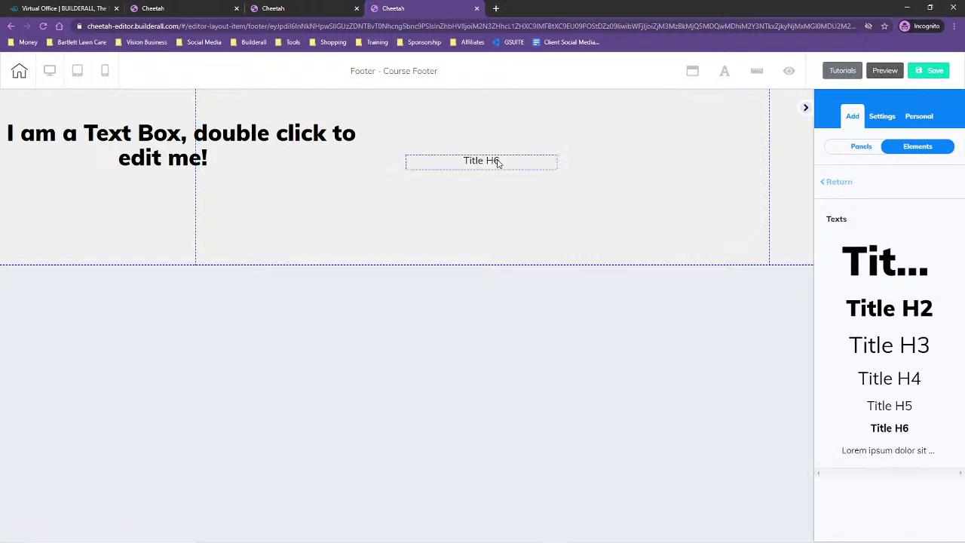
Step: Format the Title H6 text with a neutral heading style, the Lato Black font and size 20
{"action": "double_click", "coordinate": [498, 162]}
{"action": "left_click_drag", "start_coordinate": [496, 160], "coordinate": [452, 159]}
{"action": "left_click", "coordinate": [434, 145]}
{"action": "scroll", "coordinate": [442, 220], "scroll_direction": "down", "scroll_amount": 2}
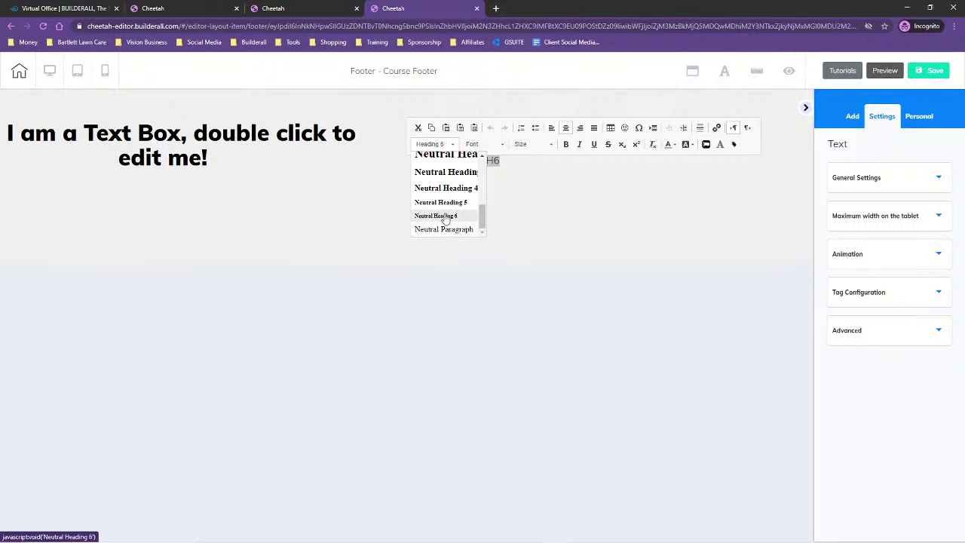
{"action": "left_click", "coordinate": [446, 208]}
{"action": "left_click", "coordinate": [490, 144]}
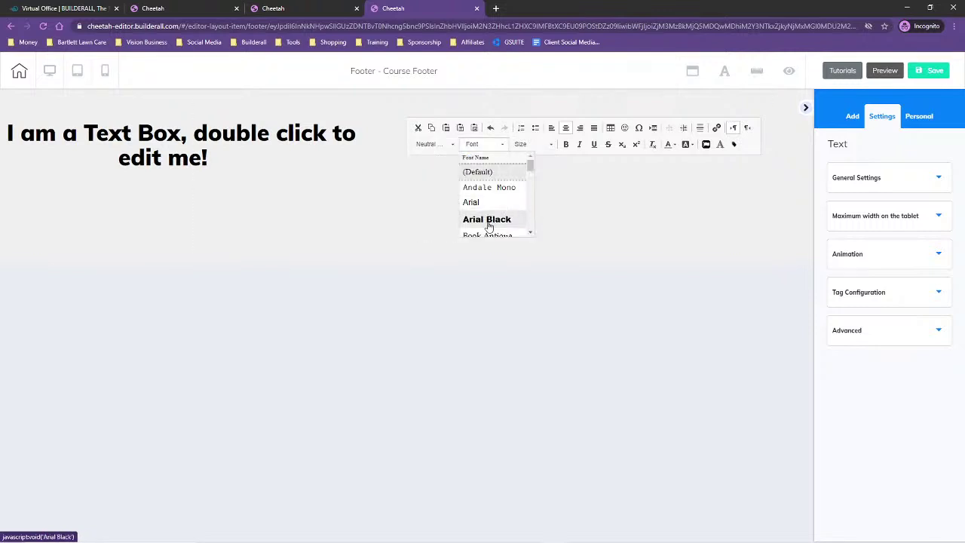
{"action": "scroll", "coordinate": [497, 215], "scroll_direction": "down", "scroll_amount": 3}
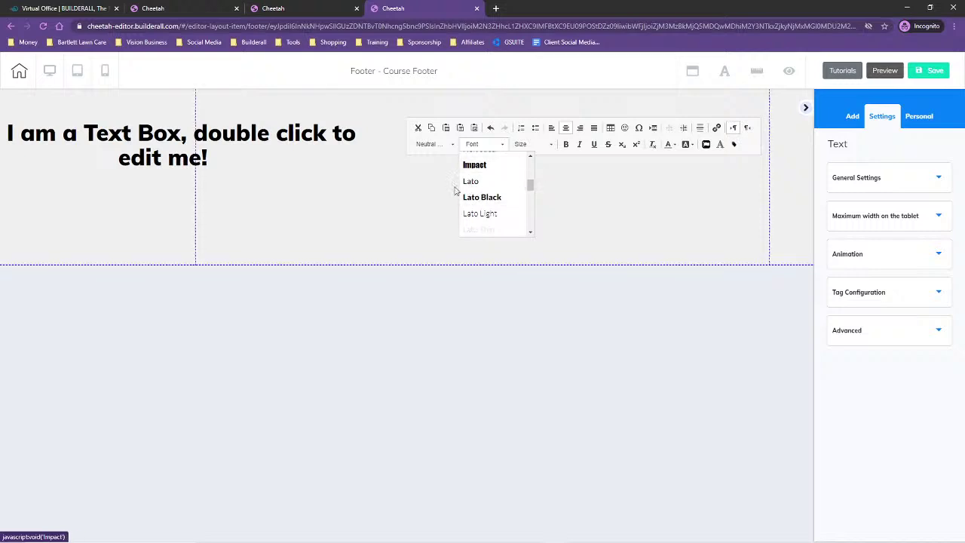
{"action": "left_click", "coordinate": [486, 197]}
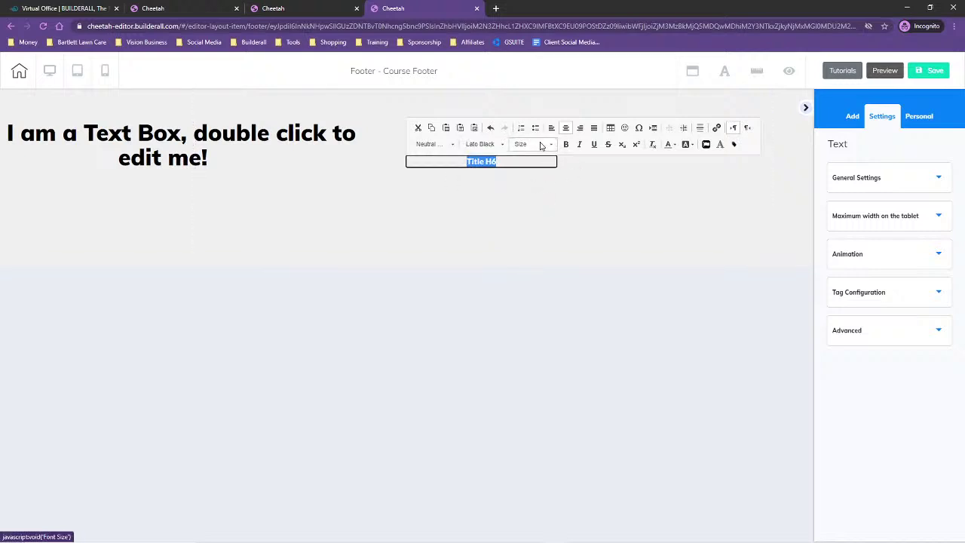
{"action": "left_click", "coordinate": [540, 144]}
{"action": "scroll", "coordinate": [532, 218], "scroll_direction": "down", "scroll_amount": 3}
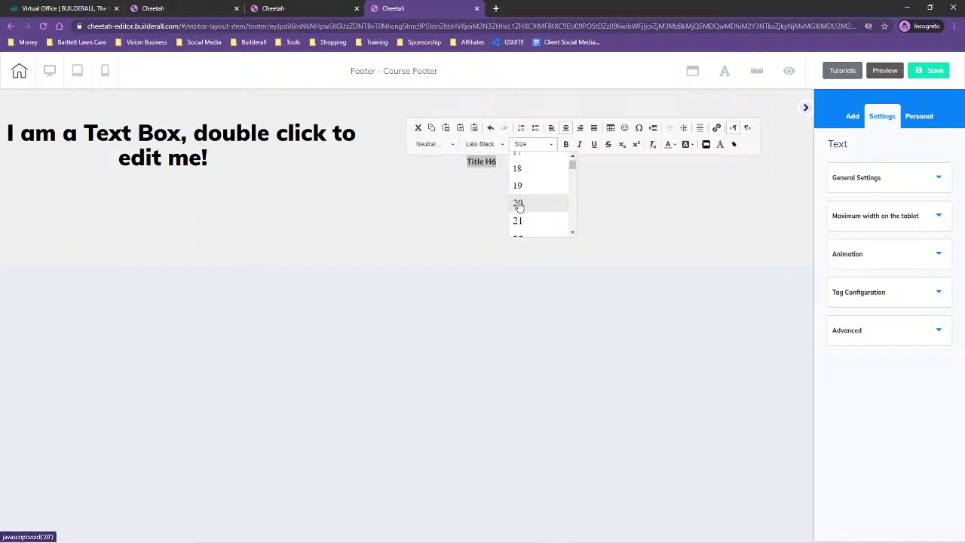
{"action": "left_click", "coordinate": [535, 202]}
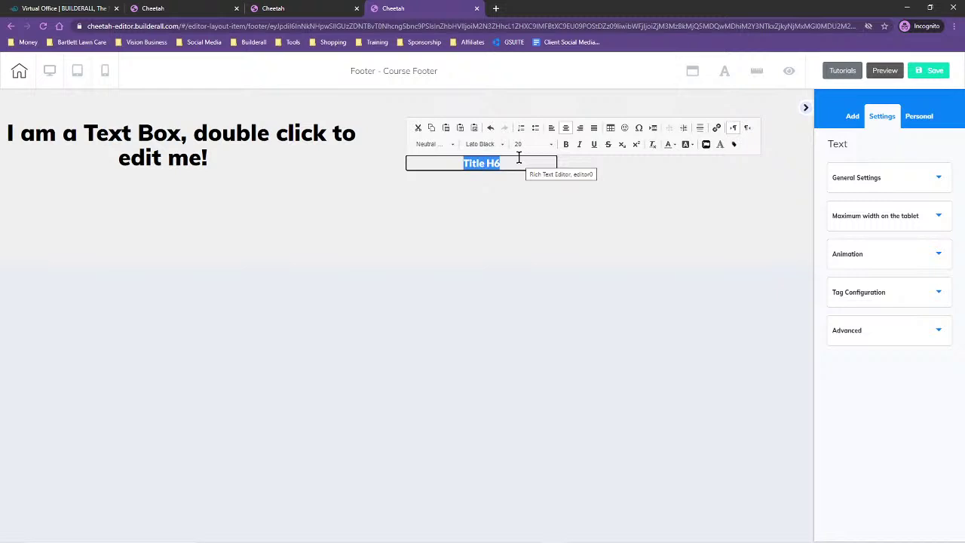
Step: Replace the Title H6 text with "Vision Marketing and Design LLC" and shift the text element slightly toward the panel's center
{"action": "type", "text": "COp"}
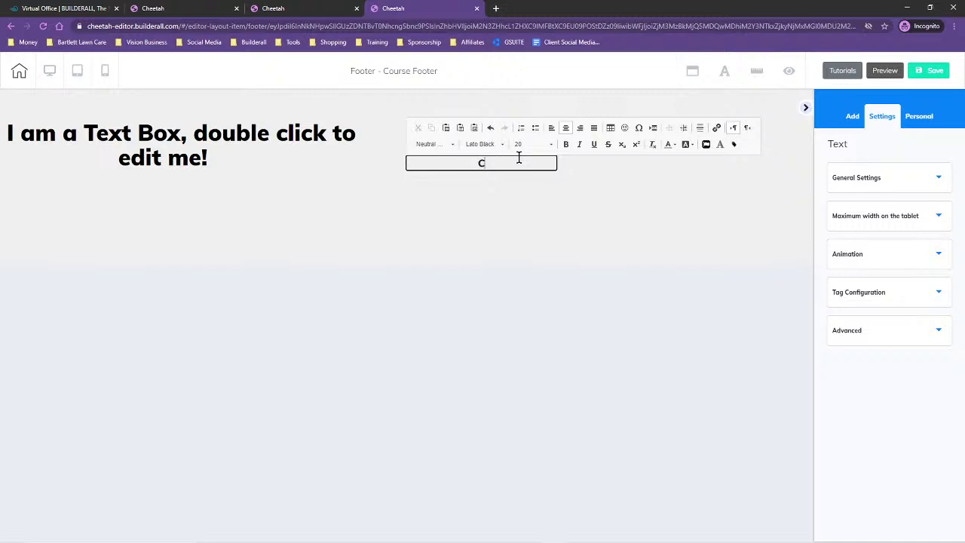
{"action": "key", "text": "BackSpace"}
{"action": "type", "text": "Vision Marketing and Desig"}
{"action": "key", "text": "BackSpace"}
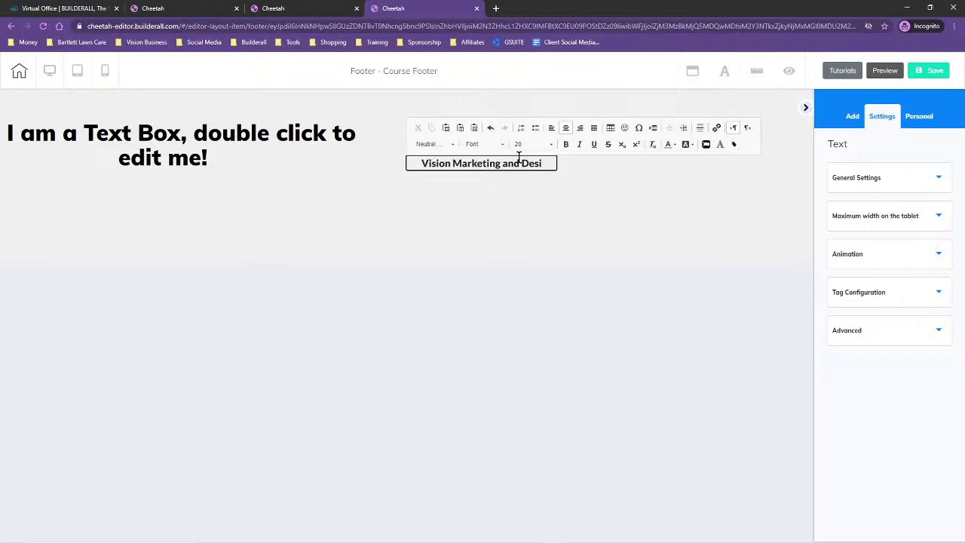
{"action": "type", "text": "ign"}
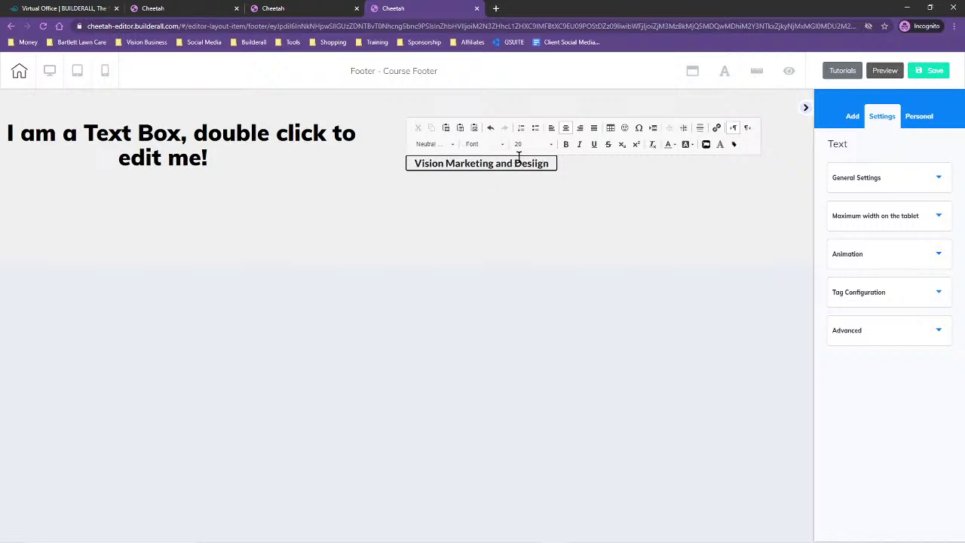
{"action": "key", "text": "BackSpace"}
{"action": "key", "text": "BackSpace"}
{"action": "key", "text": "BackSpace"}
{"action": "type", "text": "gn LL"}
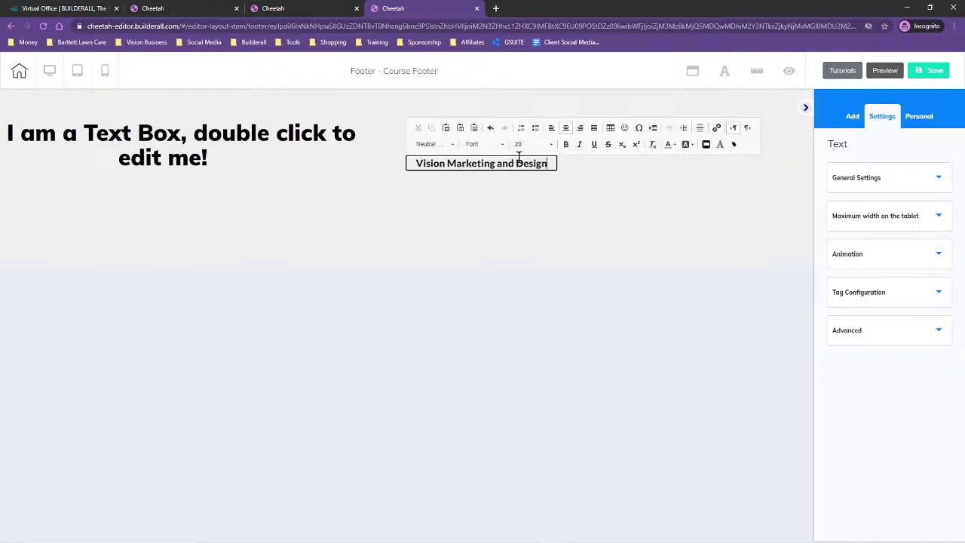
{"action": "type", "text": "c"}
{"action": "key", "text": "BackSpace"}
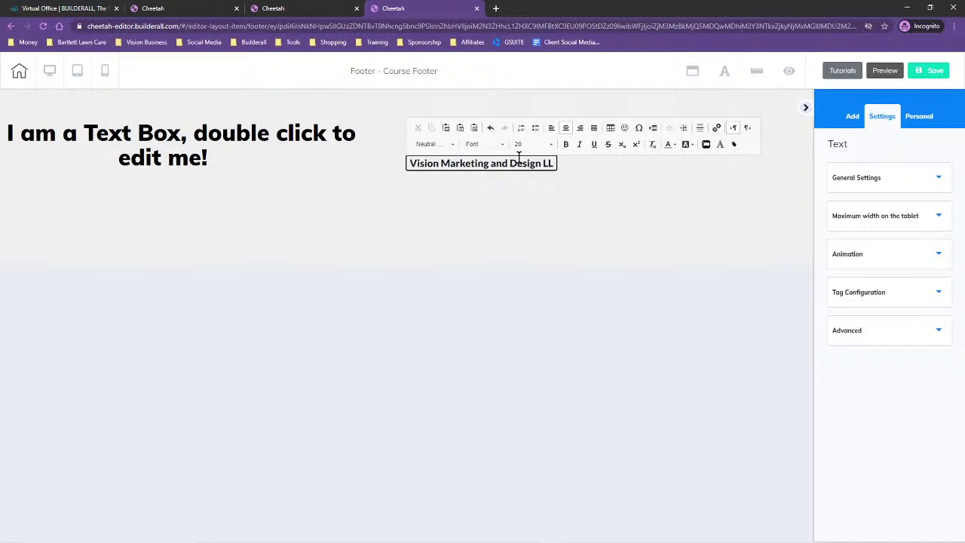
{"action": "type", "text": "C"}
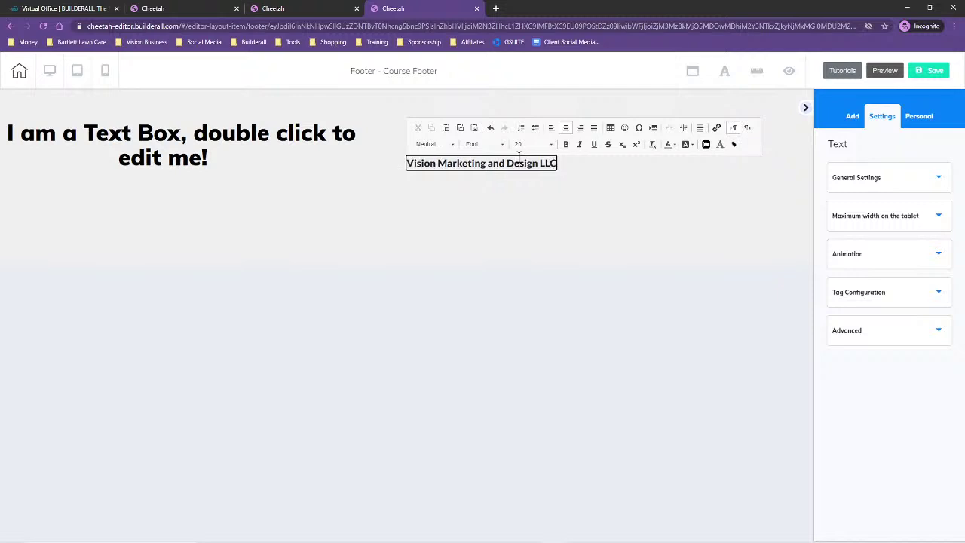
{"action": "left_click", "coordinate": [543, 213]}
{"action": "left_click_drag", "start_coordinate": [478, 161], "coordinate": [449, 165]}
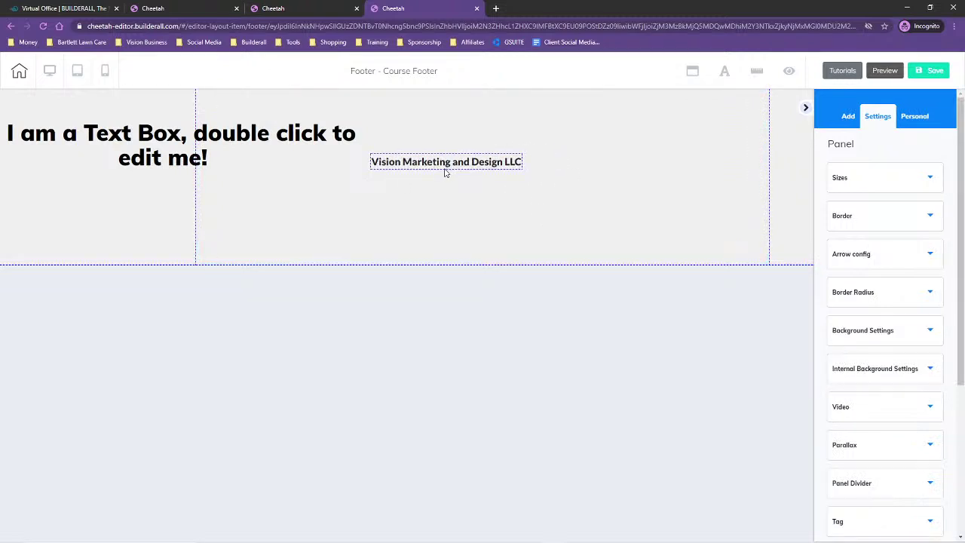
{"action": "left_click_drag", "start_coordinate": [465, 168], "coordinate": [477, 172]}
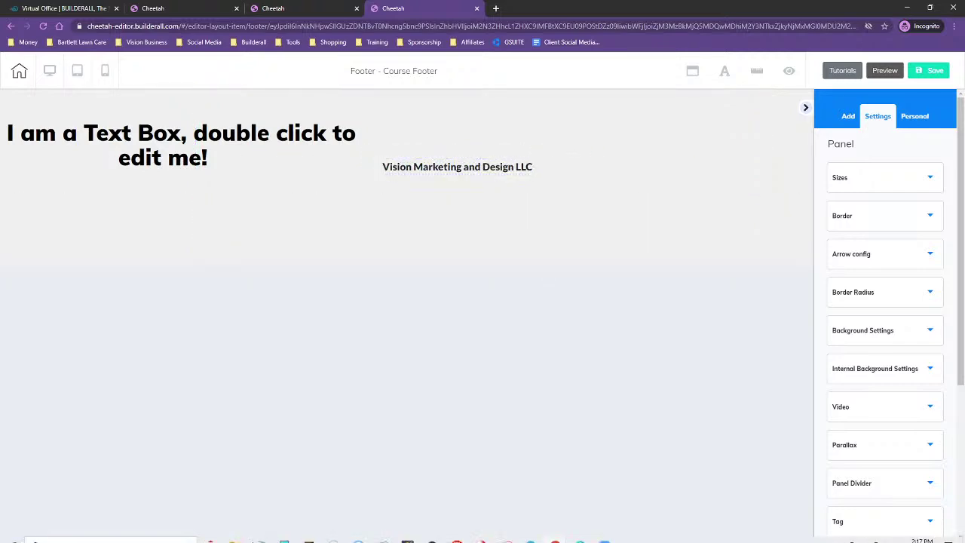
Step: Switch to the Trello Master Board, look through its card lists and return to the footer editor
{"action": "left_click", "coordinate": [211, 533]}
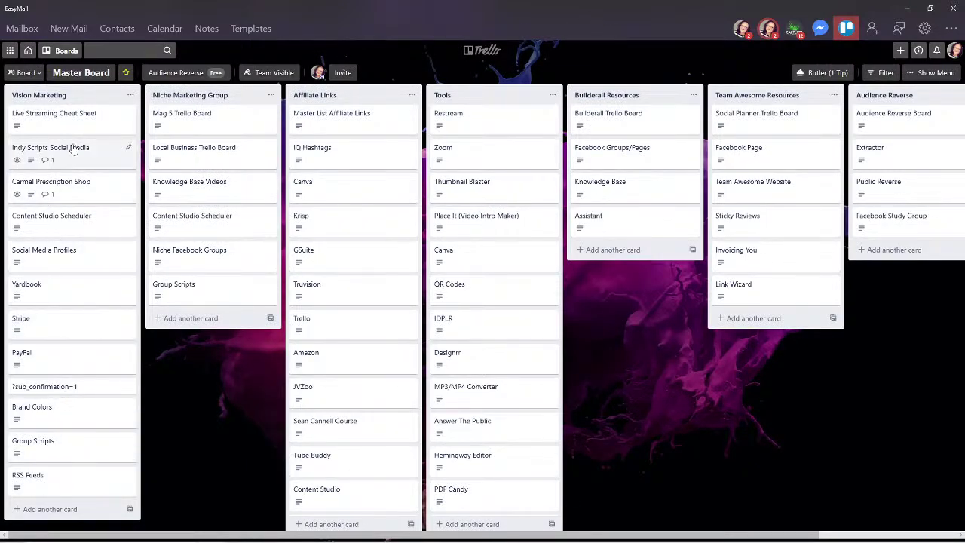
{"action": "scroll", "coordinate": [357, 361], "scroll_direction": "down", "scroll_amount": 2}
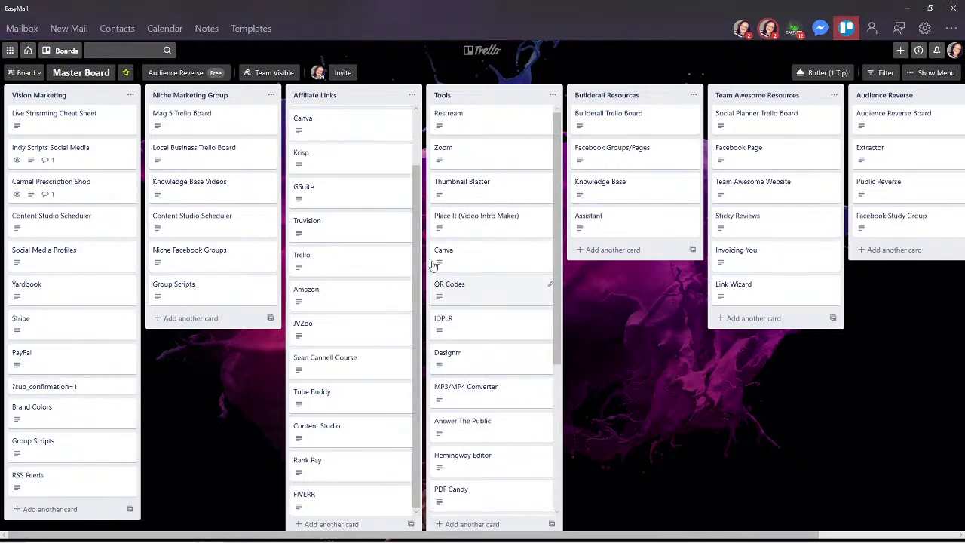
{"action": "left_click", "coordinate": [953, 8]}
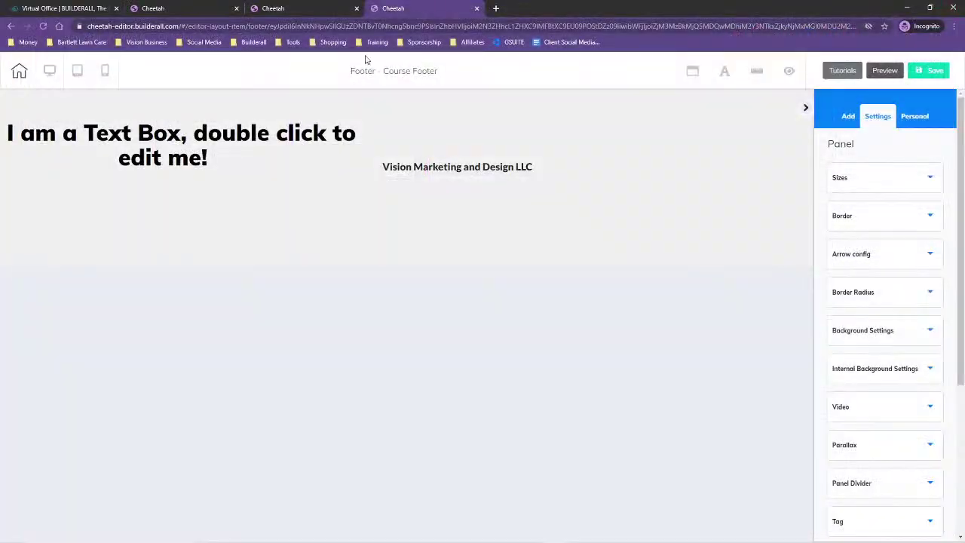
Step: Search Google in a new browser tab for "code to add copyright symbol"
{"action": "left_click", "coordinate": [495, 8]}
{"action": "type", "text": "code to a"}
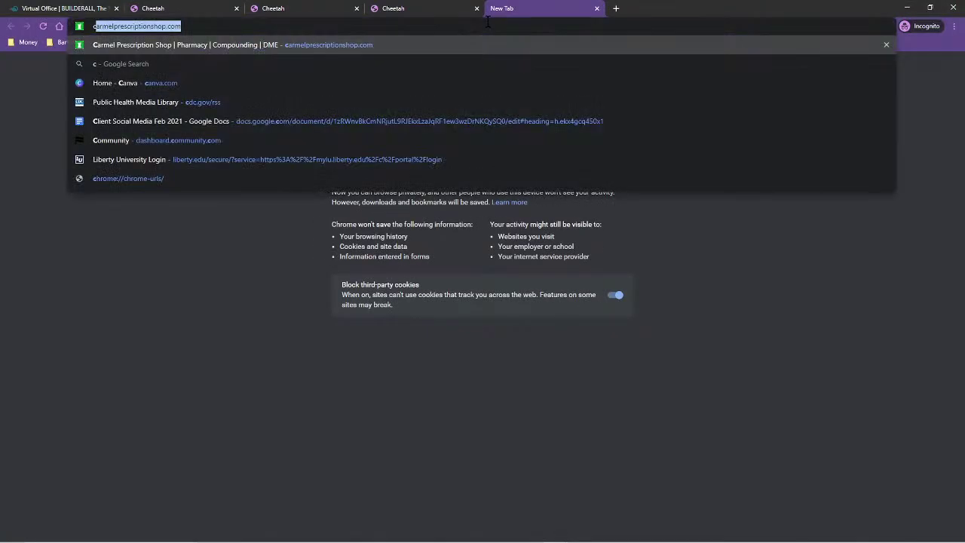
{"action": "type", "text": "o"}
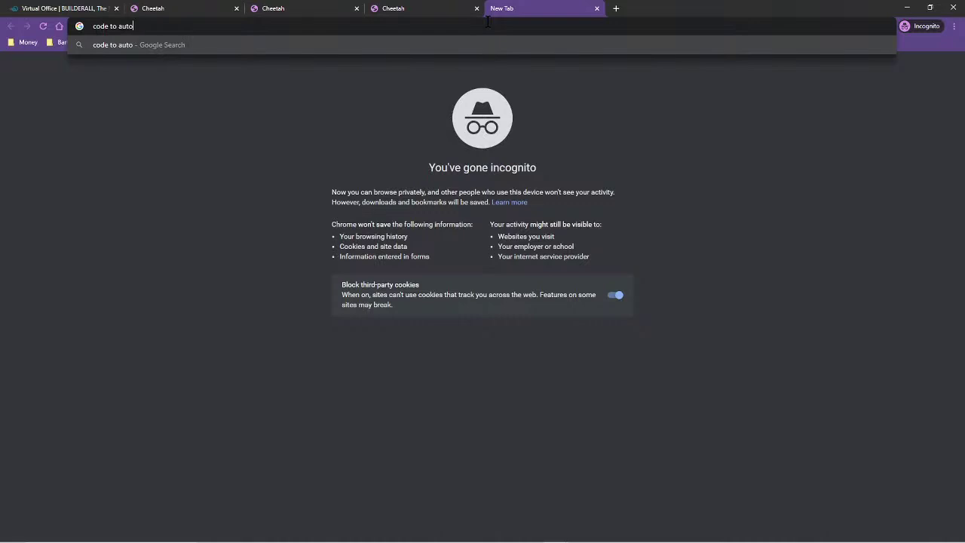
{"action": "key", "text": "BackSpace"}
{"action": "key", "text": "BackSpace"}
{"action": "key", "text": "BackSpace"}
{"action": "type", "text": "dd copyright symbol"}
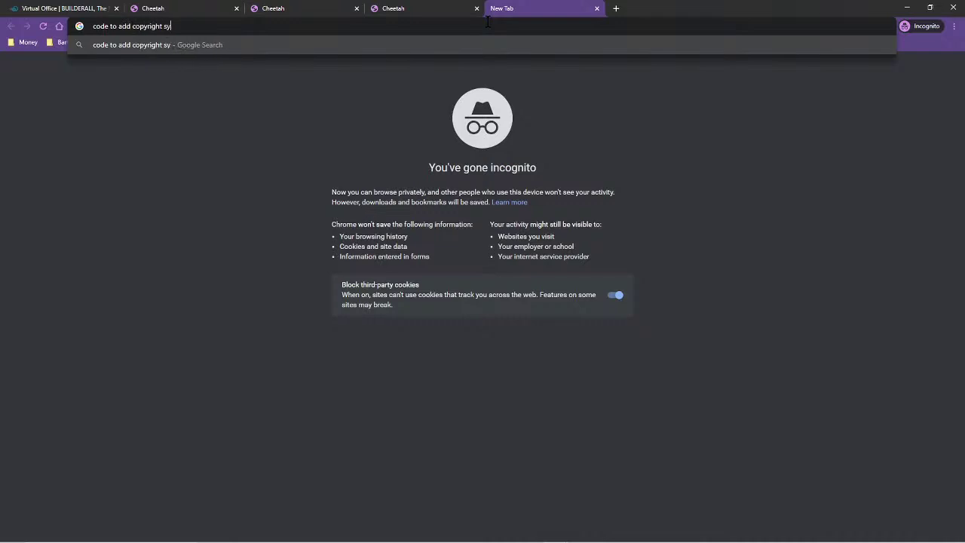
{"action": "key", "text": "Return"}
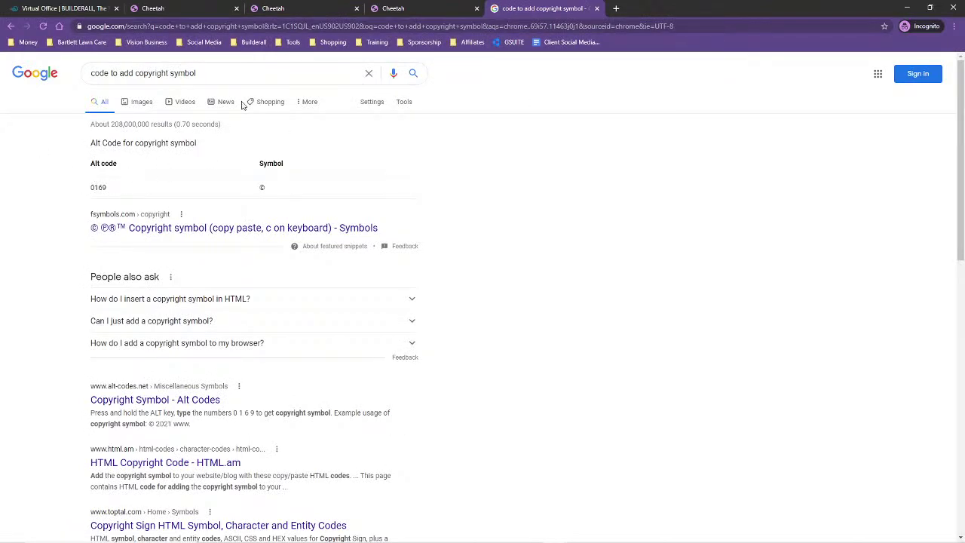
Step: Return to the footer editor and insert a © symbol in front of "Vision Marketing and Design LLC"
{"action": "left_click", "coordinate": [462, 8]}
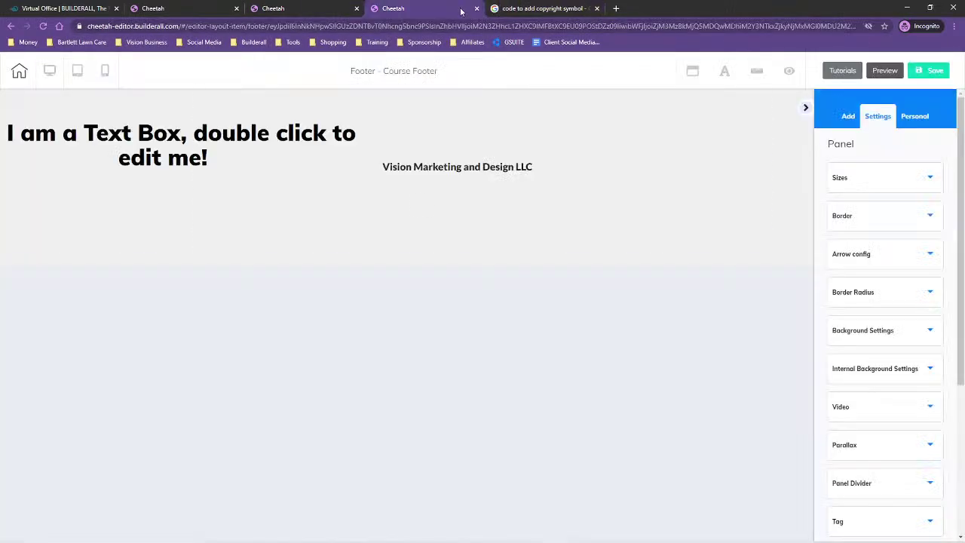
{"action": "double_click", "coordinate": [386, 169]}
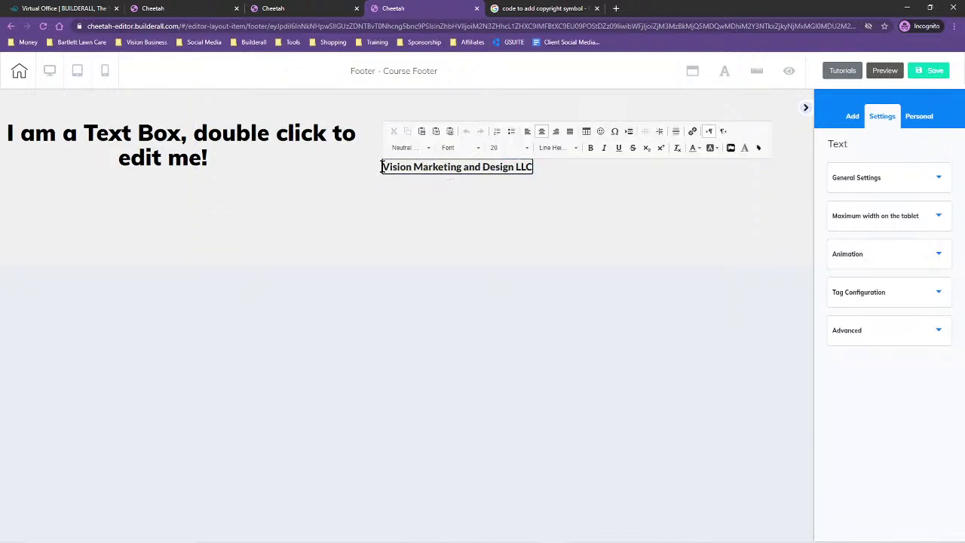
{"action": "type", "text": "©"}
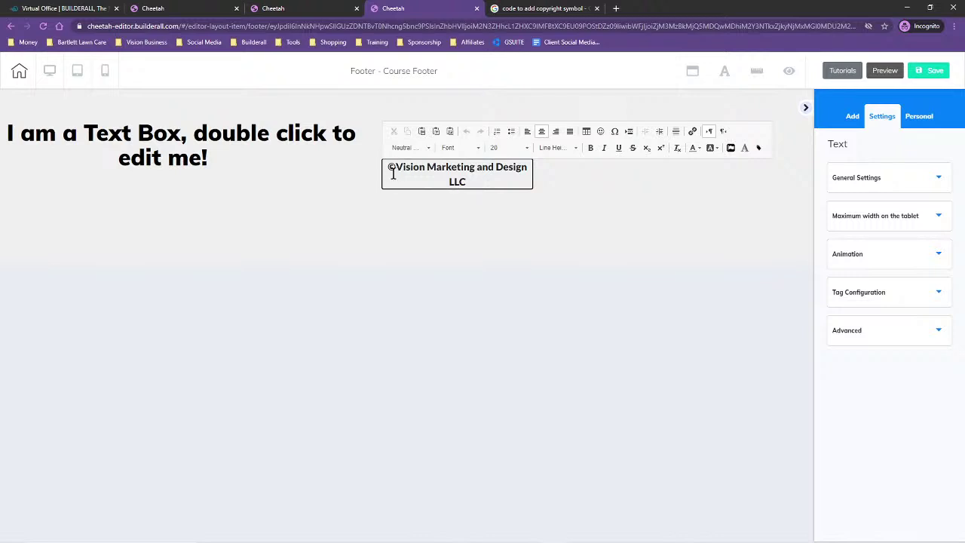
{"action": "left_click", "coordinate": [550, 196]}
Step: Widen the copyright text box so the text fits on one line, and move it higher in the footer panel
{"action": "left_click", "coordinate": [530, 185]}
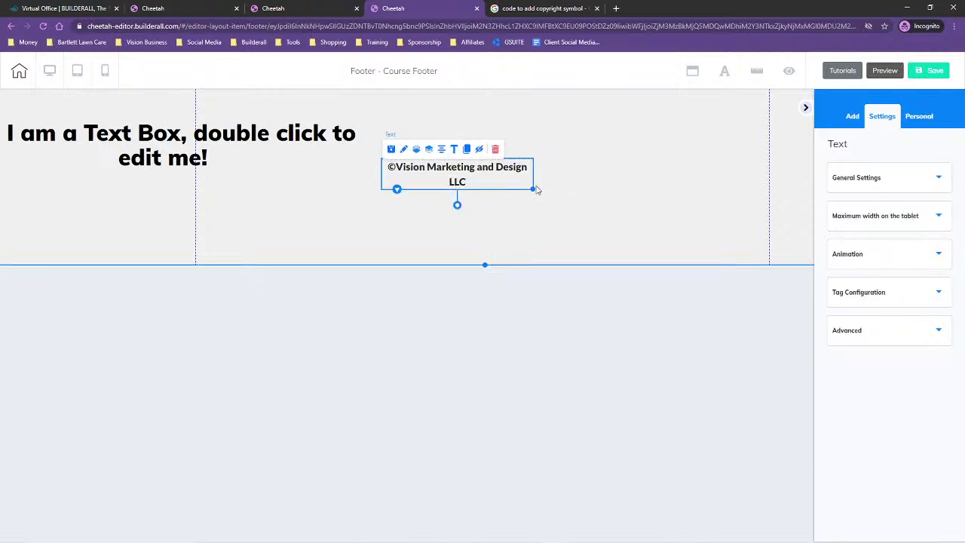
{"action": "left_click", "coordinate": [534, 190]}
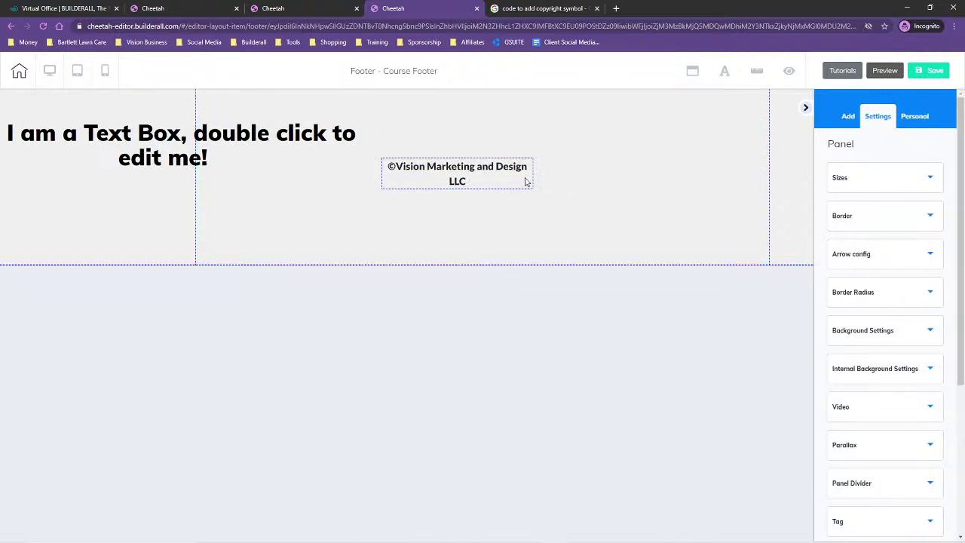
{"action": "left_click", "coordinate": [525, 181]}
{"action": "left_click_drag", "start_coordinate": [533, 187], "coordinate": [582, 180]}
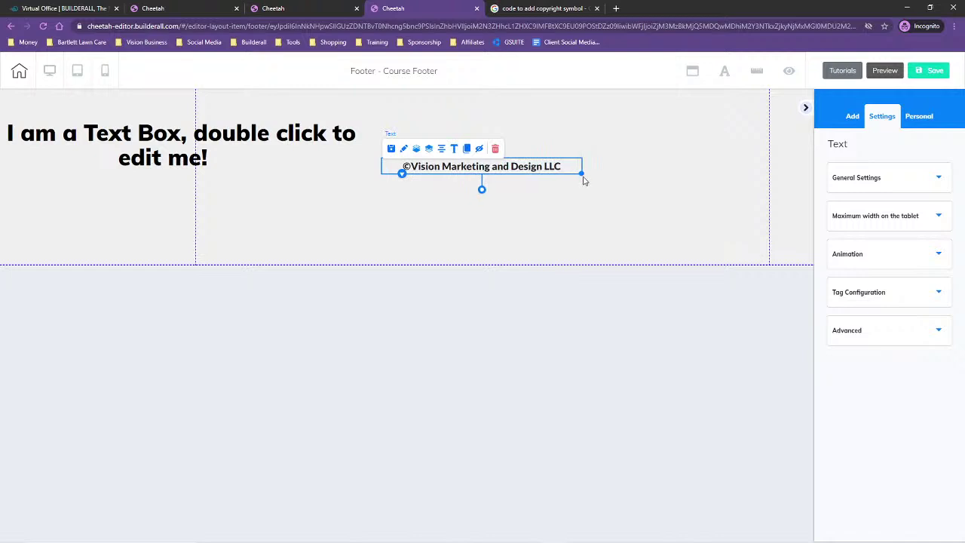
{"action": "left_click_drag", "start_coordinate": [480, 165], "coordinate": [477, 137]}
{"action": "left_click", "coordinate": [475, 140]}
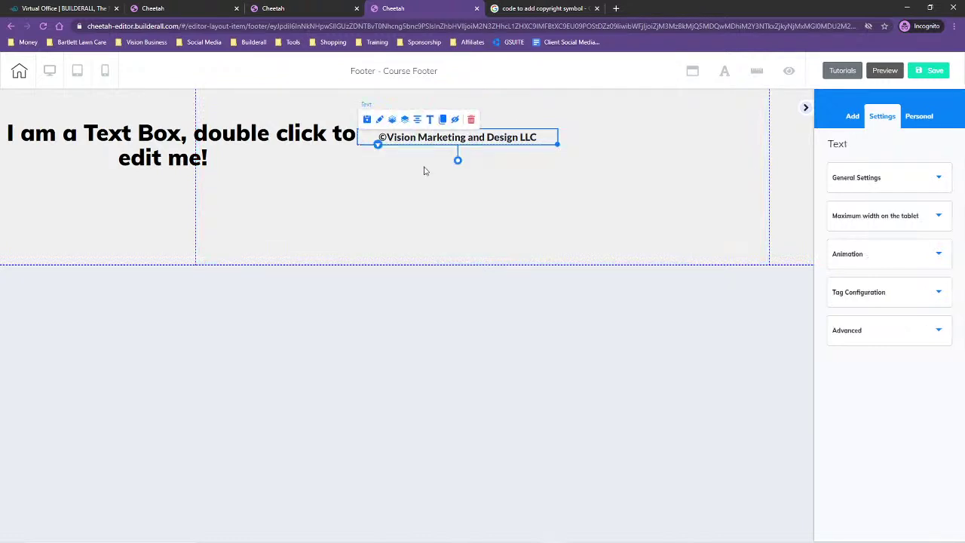
Step: Delete the placeholder "Hi, I am a Text Box" element from the footer panel
{"action": "left_click_drag", "start_coordinate": [333, 169], "coordinate": [170, 200]}
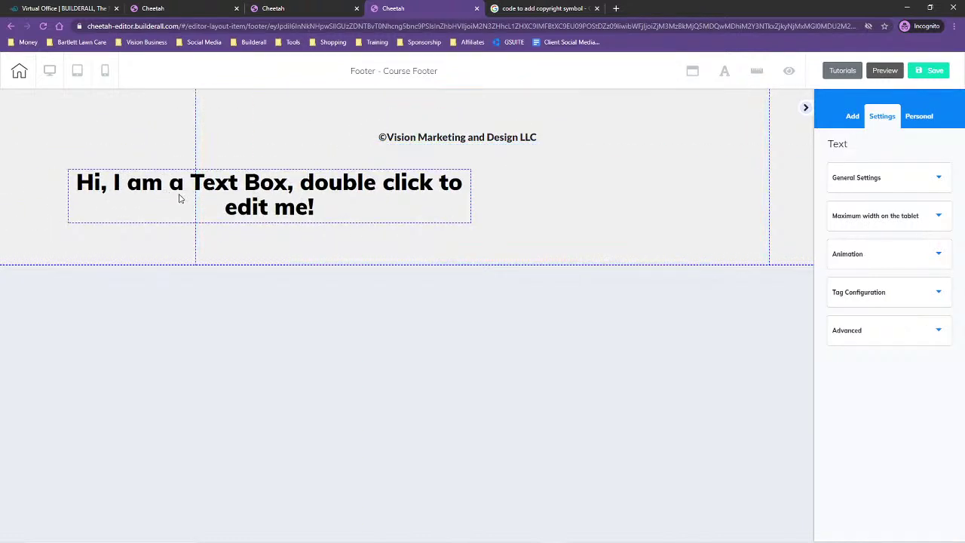
{"action": "left_click", "coordinate": [227, 186]}
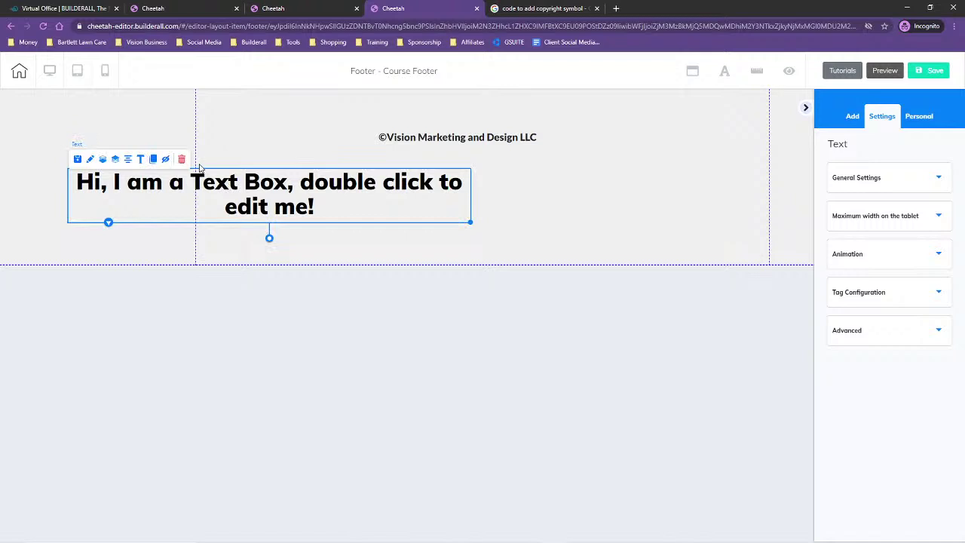
{"action": "left_click", "coordinate": [182, 159]}
{"action": "left_click", "coordinate": [556, 326]}
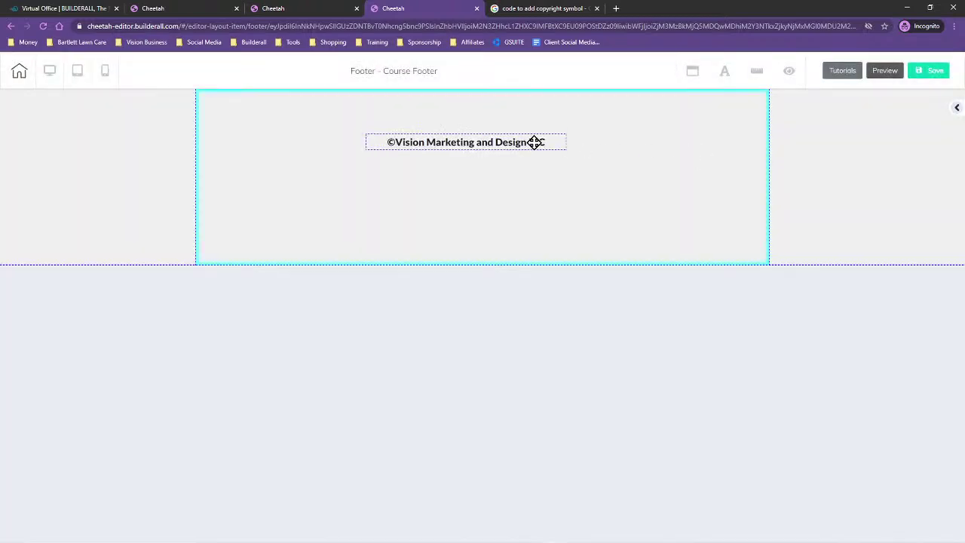
Step: Look through the list of elements that can be added to the footer, including the text elements
{"action": "left_click", "coordinate": [955, 110]}
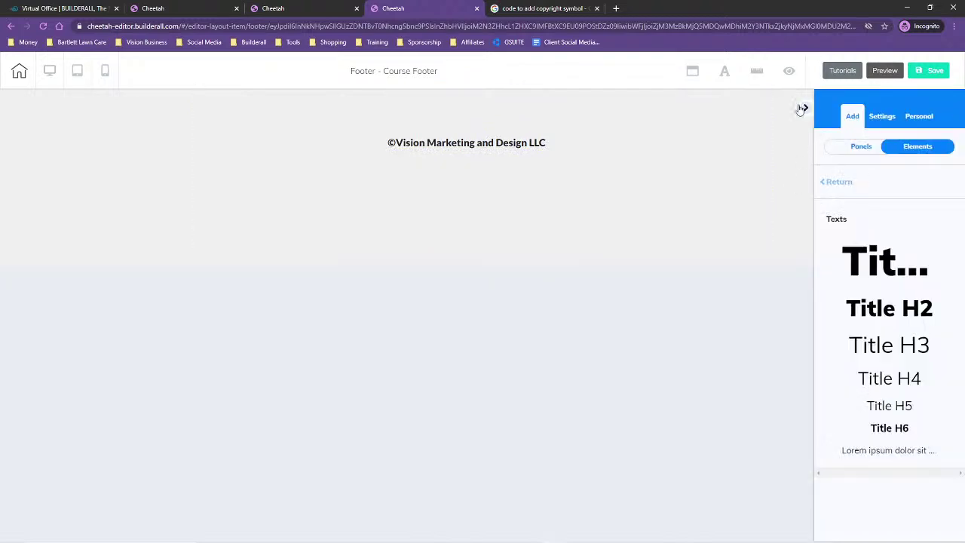
{"action": "left_click", "coordinate": [847, 181]}
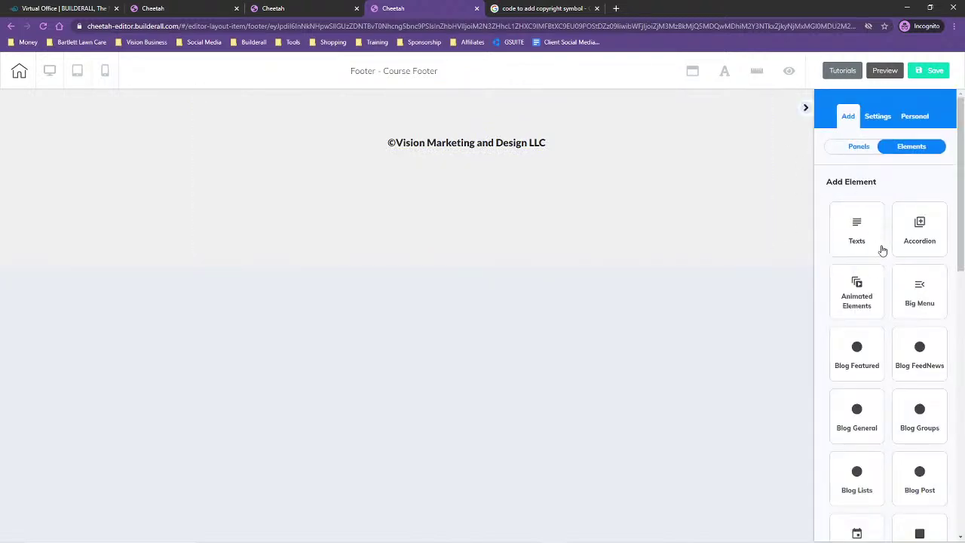
{"action": "scroll", "coordinate": [898, 307], "scroll_direction": "down", "scroll_amount": 1}
{"action": "scroll", "coordinate": [893, 338], "scroll_direction": "down", "scroll_amount": 5}
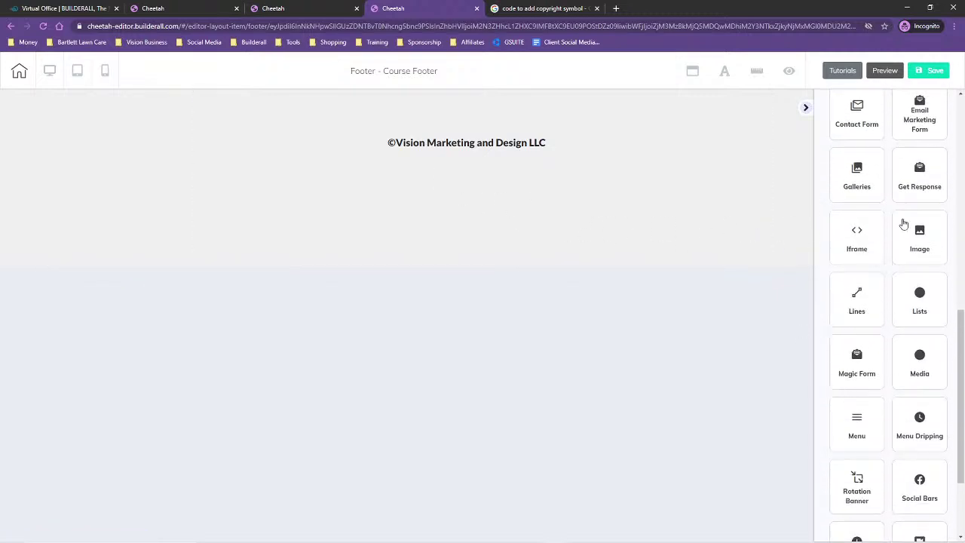
{"action": "scroll", "coordinate": [877, 387], "scroll_direction": "down", "scroll_amount": 3}
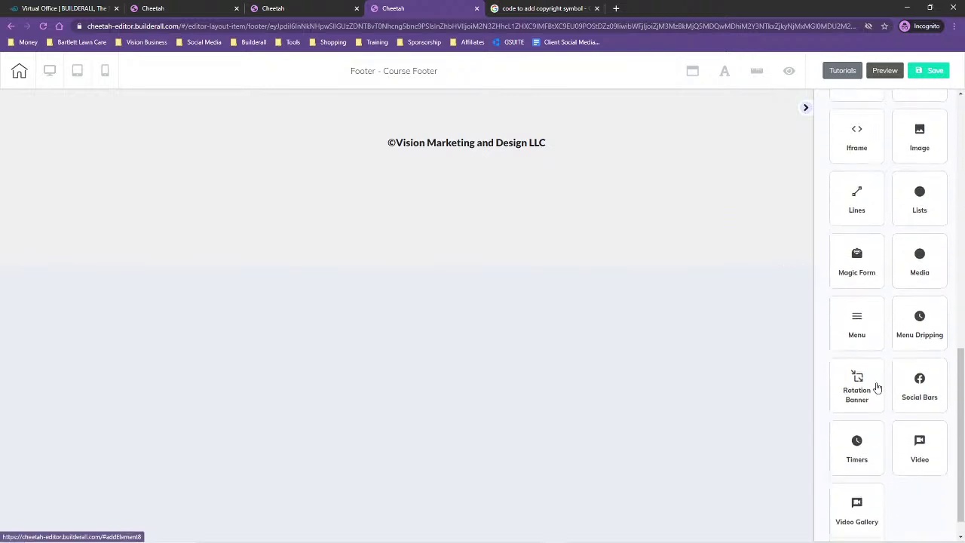
{"action": "scroll", "coordinate": [904, 287], "scroll_direction": "up", "scroll_amount": 10}
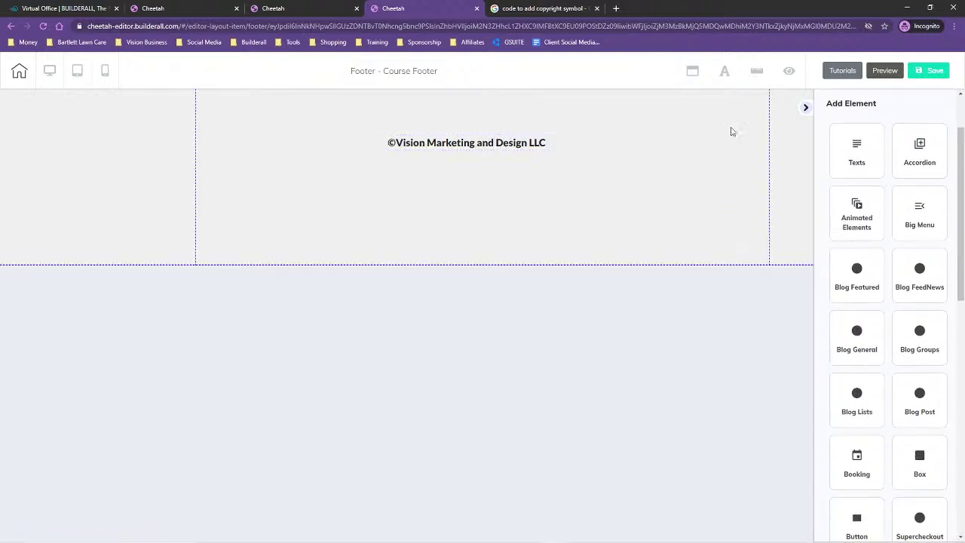
{"action": "left_click", "coordinate": [863, 154]}
Step: Duplicate the copyright text element and place the copy below the original in the footer panel
{"action": "left_click", "coordinate": [477, 149]}
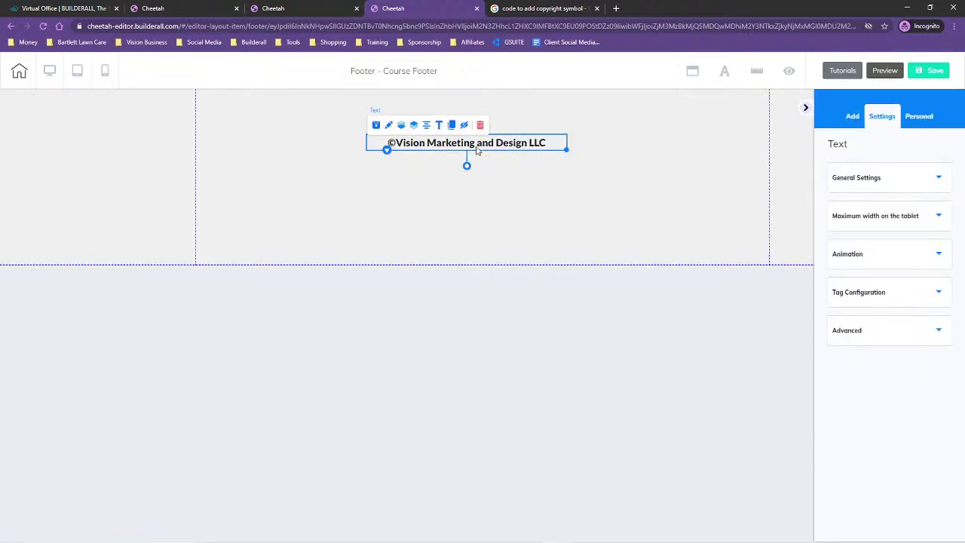
{"action": "left_click", "coordinate": [452, 126]}
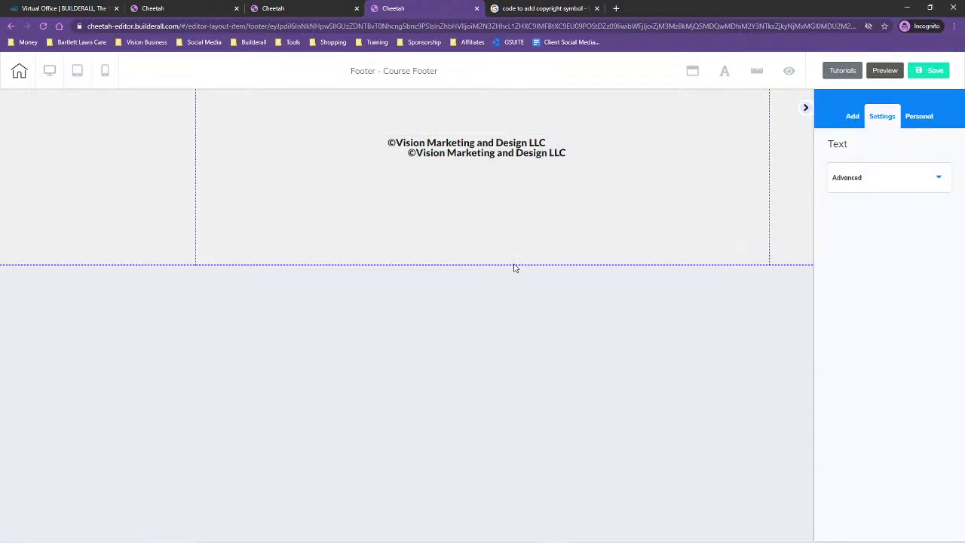
{"action": "mouse_move", "coordinate": [499, 157]}
{"action": "left_mouse_down"}
{"action": "mouse_move", "coordinate": [491, 191]}
{"action": "mouse_move", "coordinate": [478, 194]}
{"action": "left_mouse_up"}
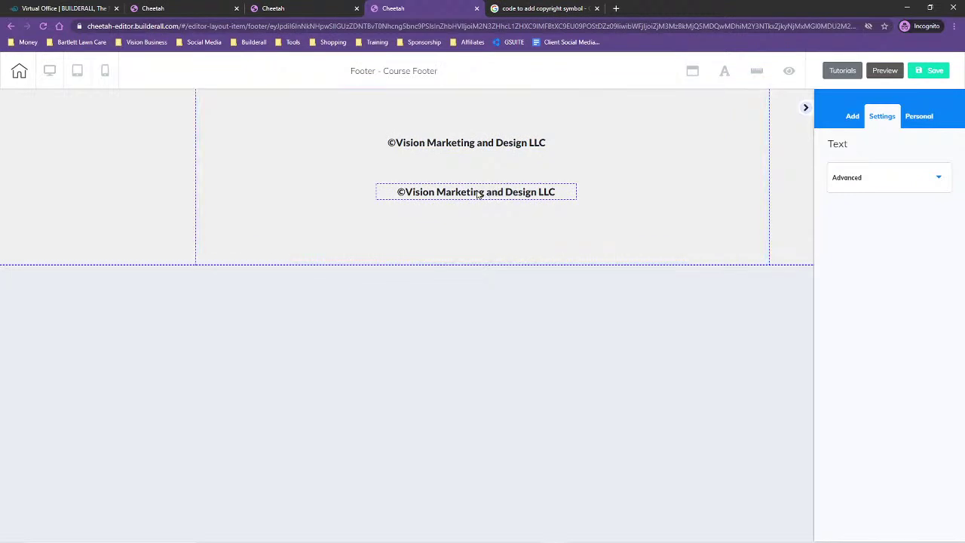
Step: Replace the copied text with "Website Terms of Use | Privacy Policy" and move it closer beneath the copyright line
{"action": "left_click", "coordinate": [450, 196]}
{"action": "left_click_drag", "start_coordinate": [396, 192], "coordinate": [577, 196]}
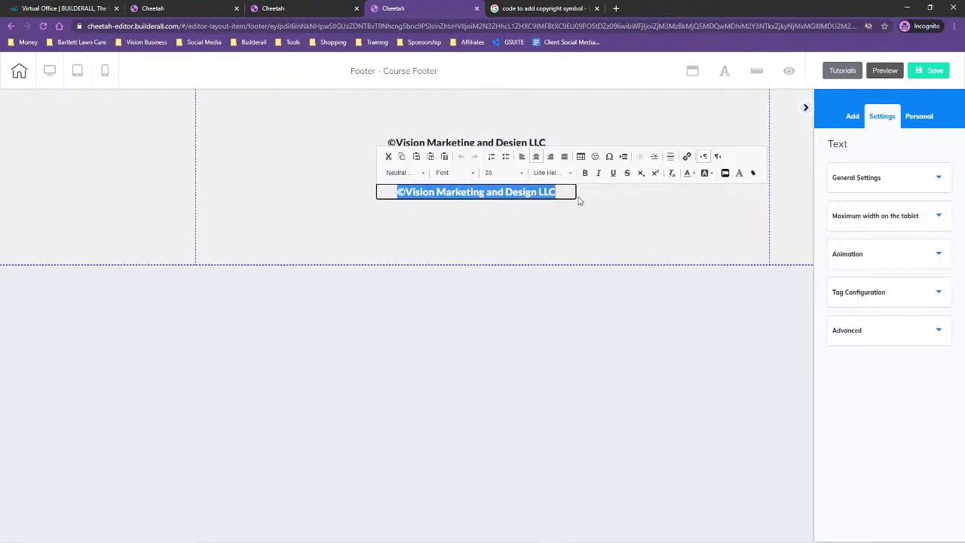
{"action": "type", "text": "Websit"}
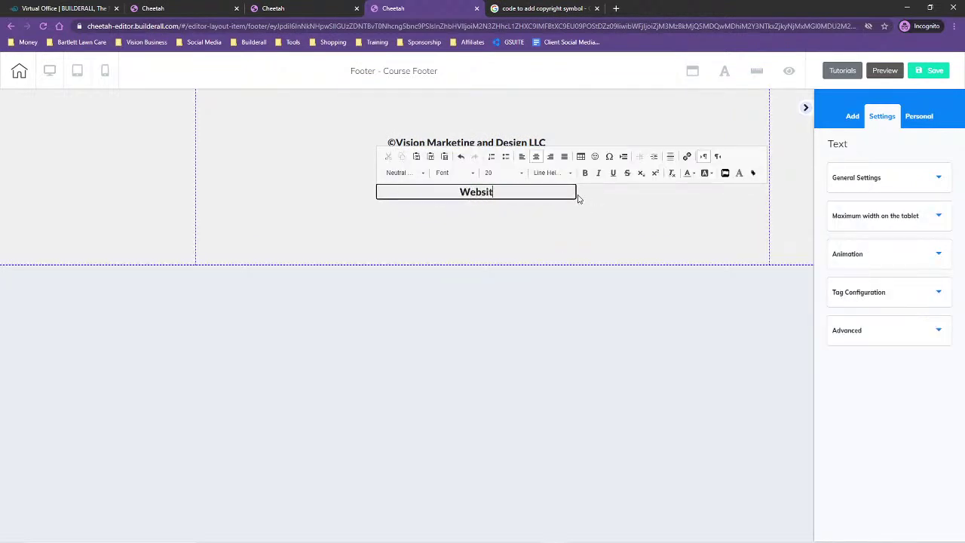
{"action": "type", "text": "e Terms of Use"}
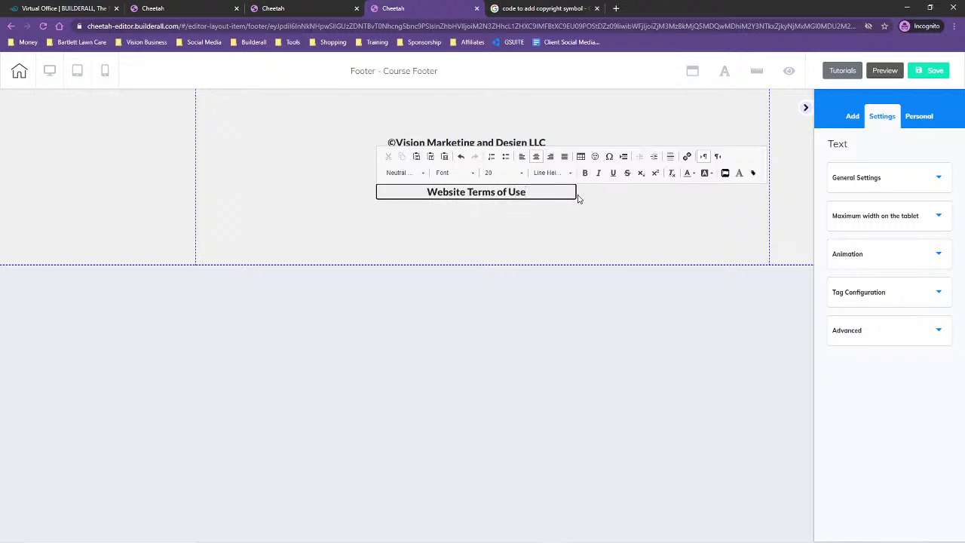
{"action": "type", "text": " |"}
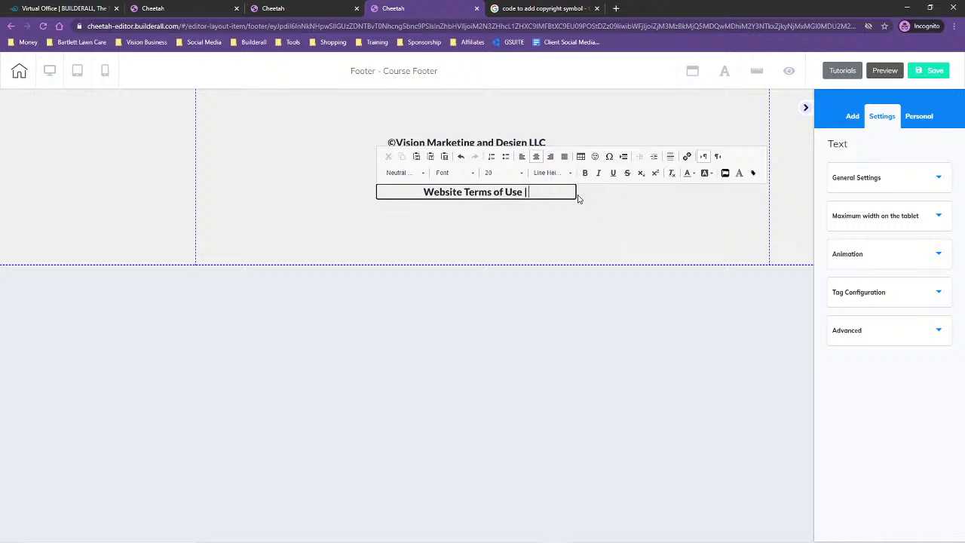
{"action": "type", "text": " Privacy "}
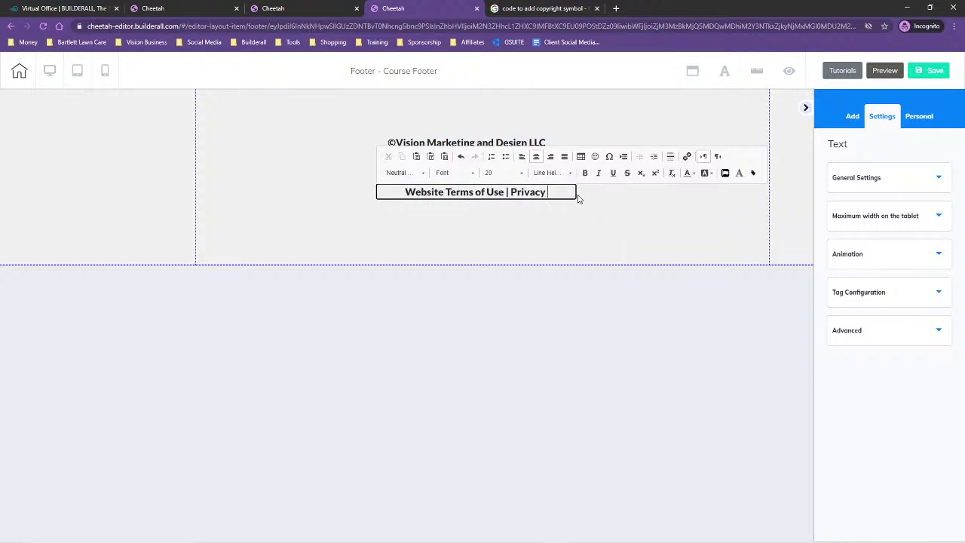
{"action": "type", "text": "Policy"}
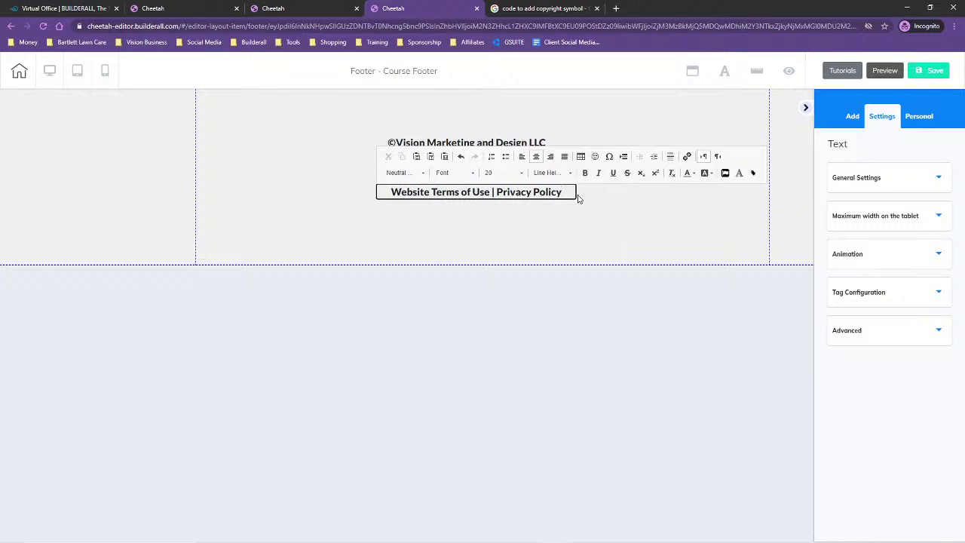
{"action": "left_click", "coordinate": [488, 245]}
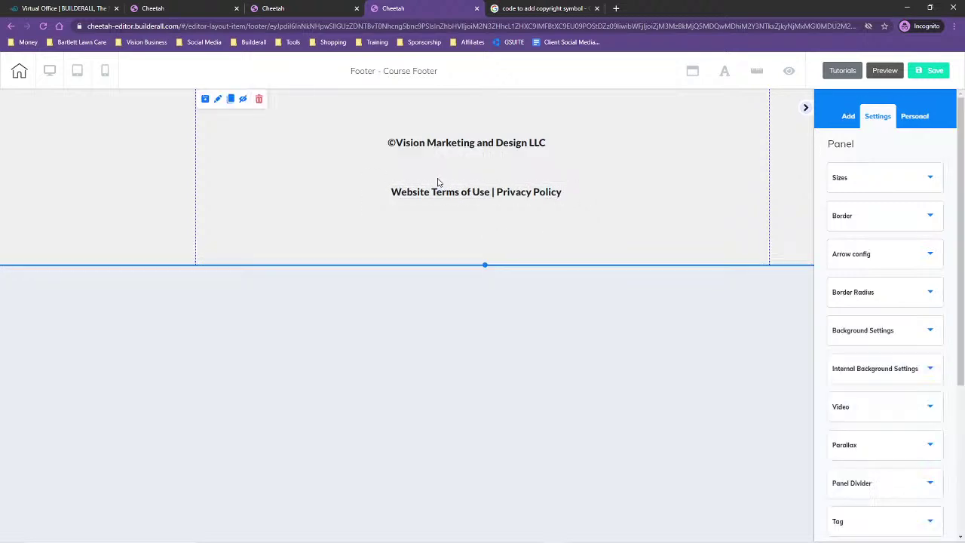
{"action": "left_click_drag", "start_coordinate": [470, 186], "coordinate": [476, 176]}
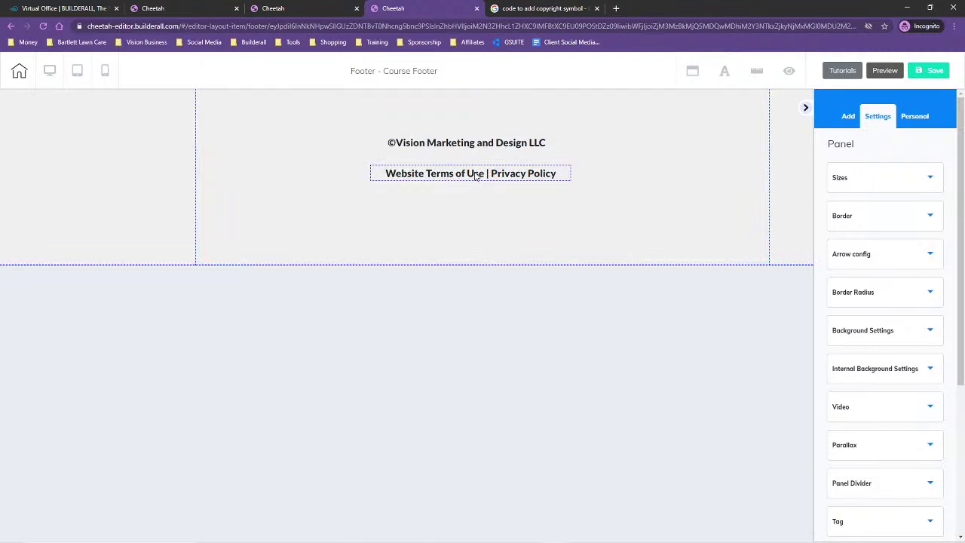
Step: Link the words "Website Terms of Use" to the Terms of Use page, opening in a new tab
{"action": "left_click", "coordinate": [476, 175]}
{"action": "left_click", "coordinate": [475, 176]}
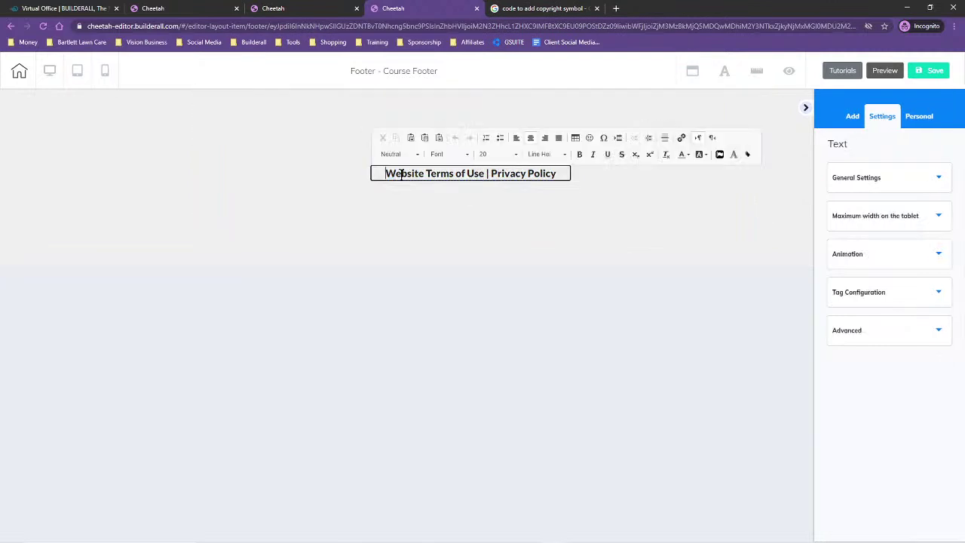
{"action": "left_click_drag", "start_coordinate": [381, 173], "coordinate": [487, 174]}
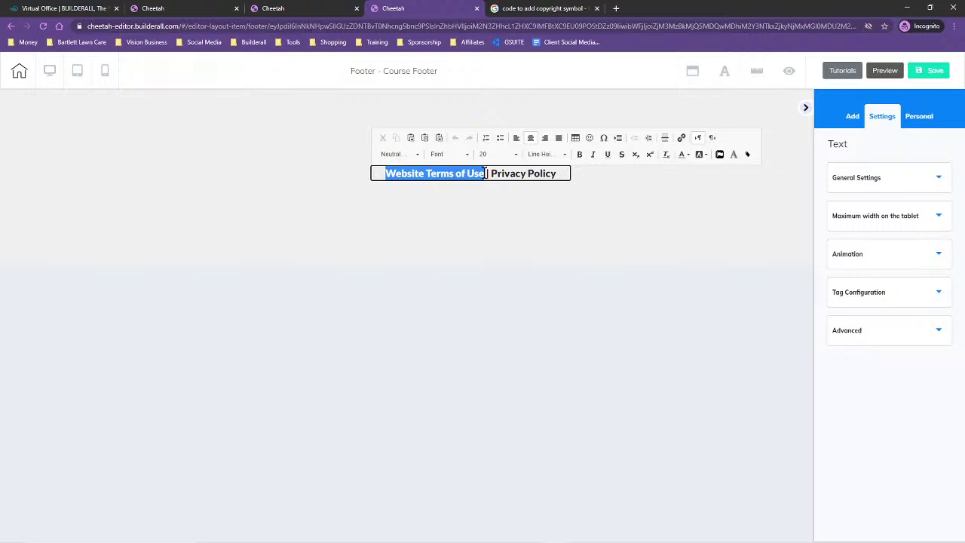
{"action": "left_click", "coordinate": [682, 138]}
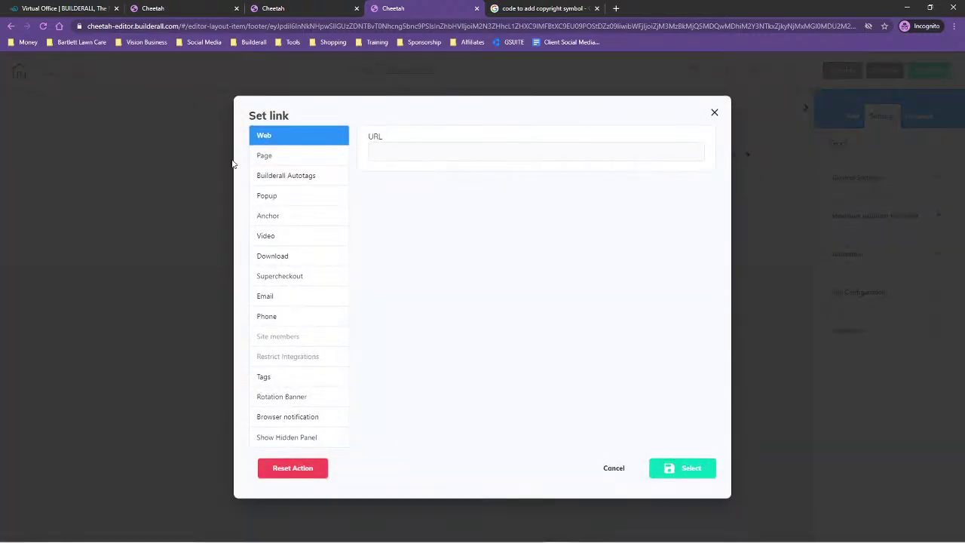
{"action": "left_click", "coordinate": [299, 155]}
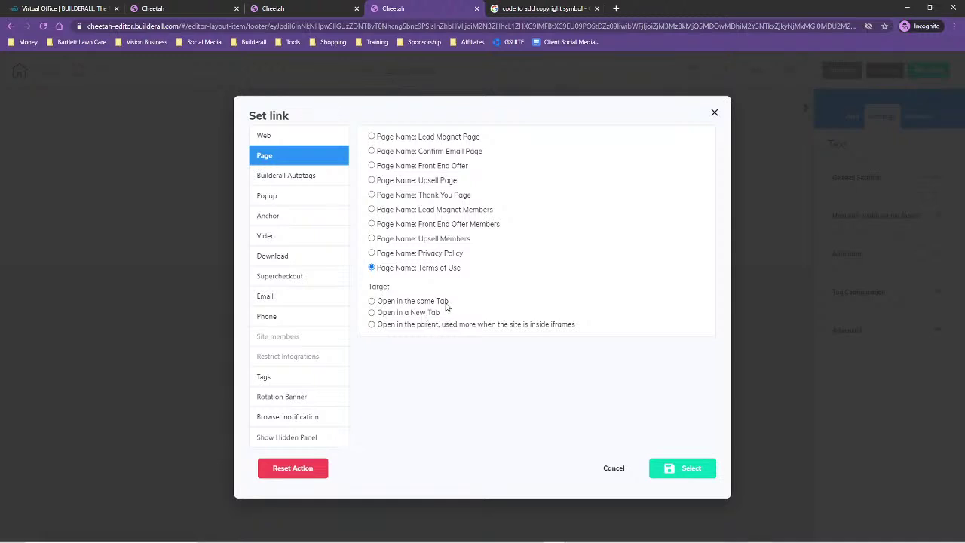
{"action": "left_click", "coordinate": [372, 314]}
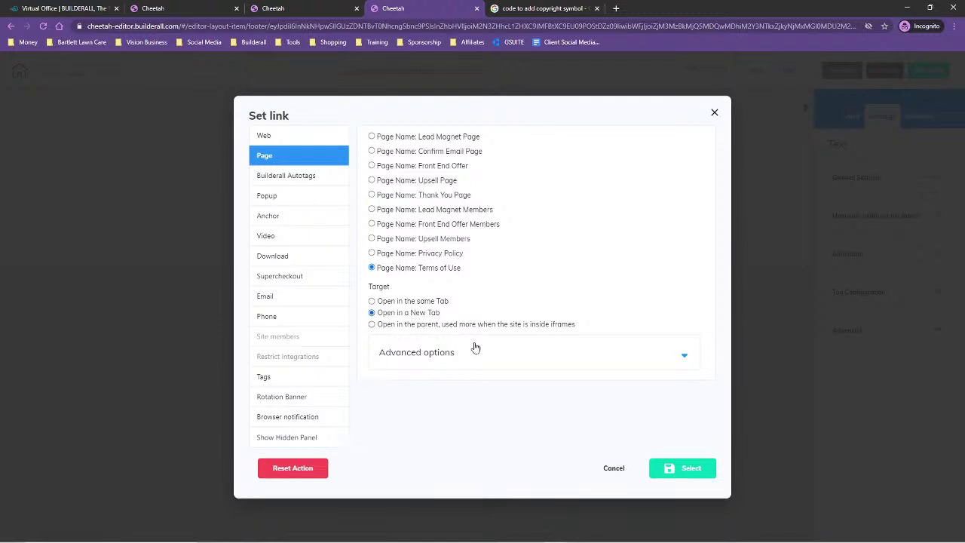
{"action": "left_click", "coordinate": [684, 469]}
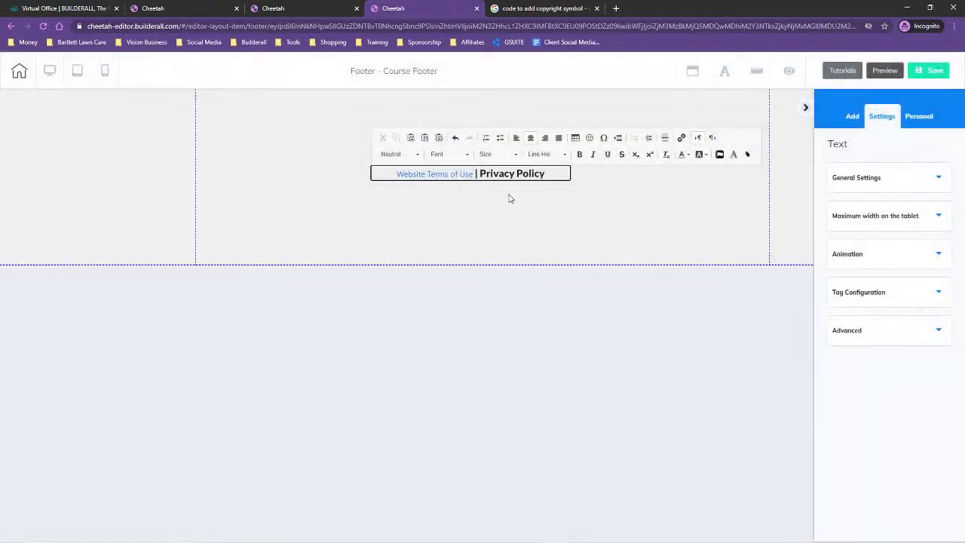
Step: Link the words "Privacy Policy" to the Privacy Policy page, opening in a new tab
{"action": "left_click_drag", "start_coordinate": [478, 174], "coordinate": [551, 174]}
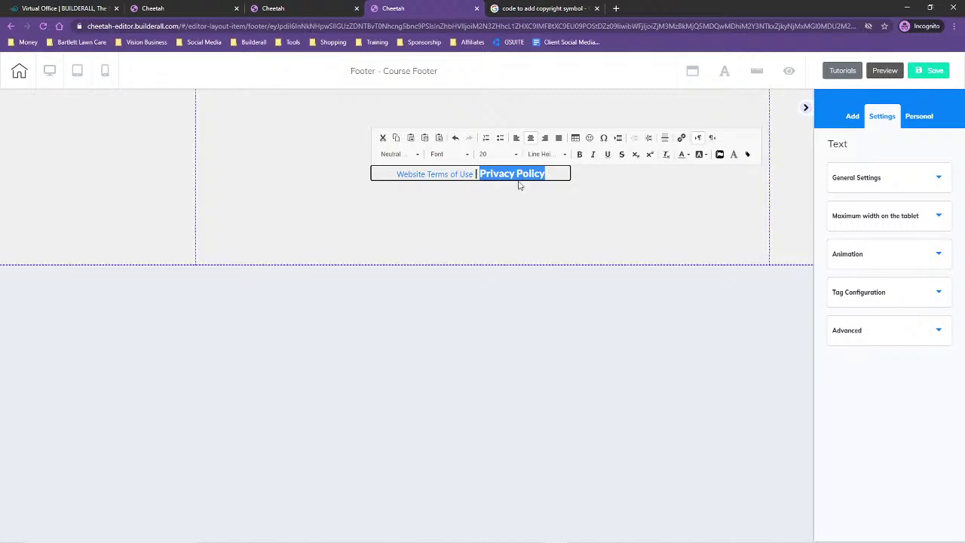
{"action": "left_click", "coordinate": [682, 138]}
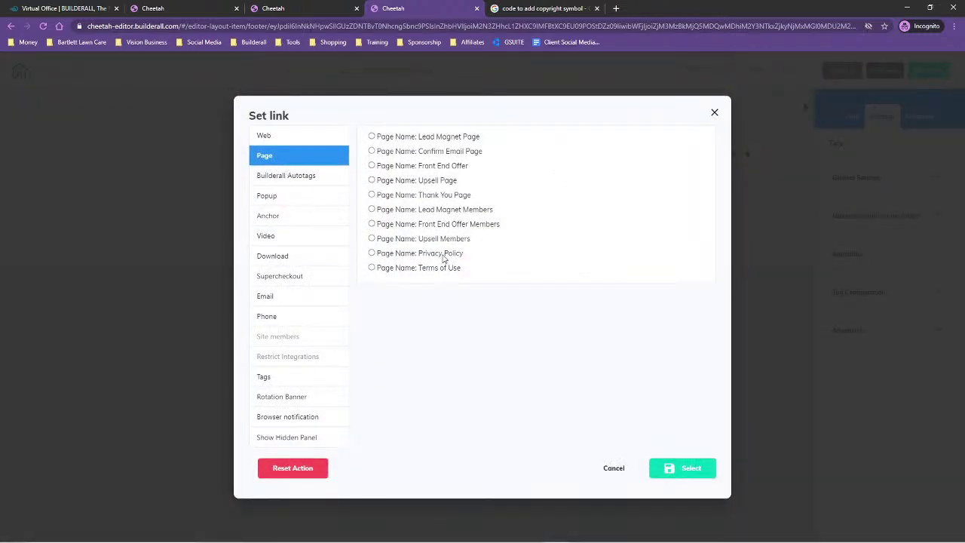
{"action": "left_click", "coordinate": [443, 256]}
{"action": "left_click", "coordinate": [385, 314]}
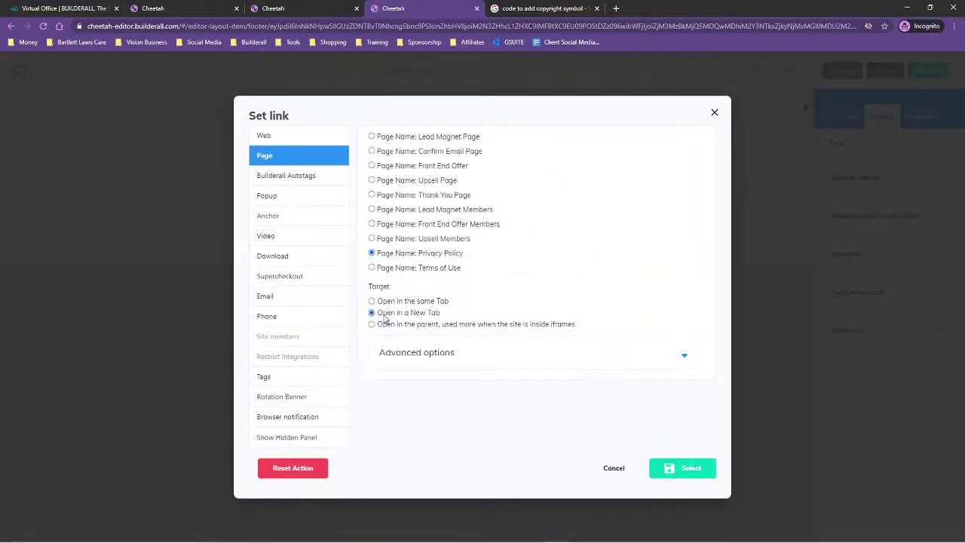
{"action": "left_click", "coordinate": [682, 468]}
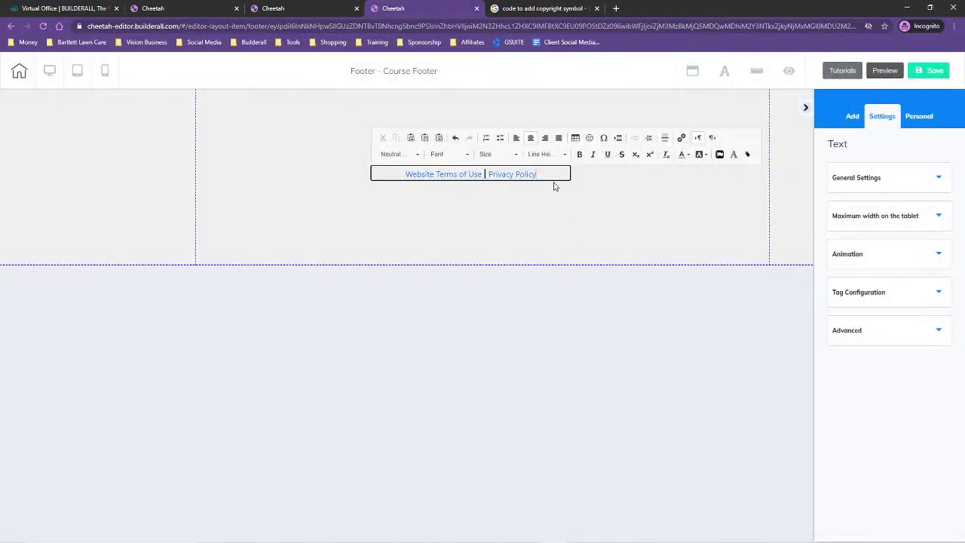
Step: Format the whole legal links line in Lato Black at size 20
{"action": "left_click_drag", "start_coordinate": [555, 174], "coordinate": [308, 202]}
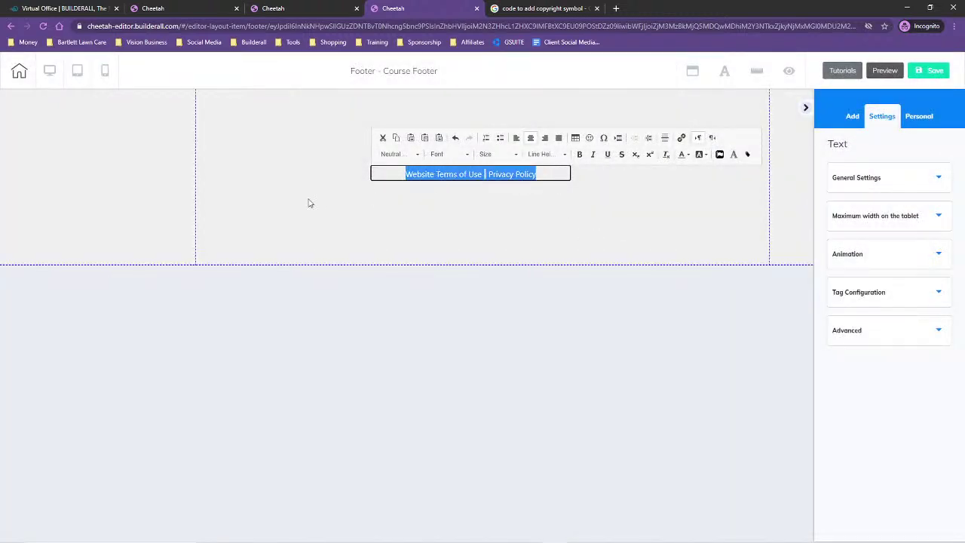
{"action": "left_click", "coordinate": [453, 156]}
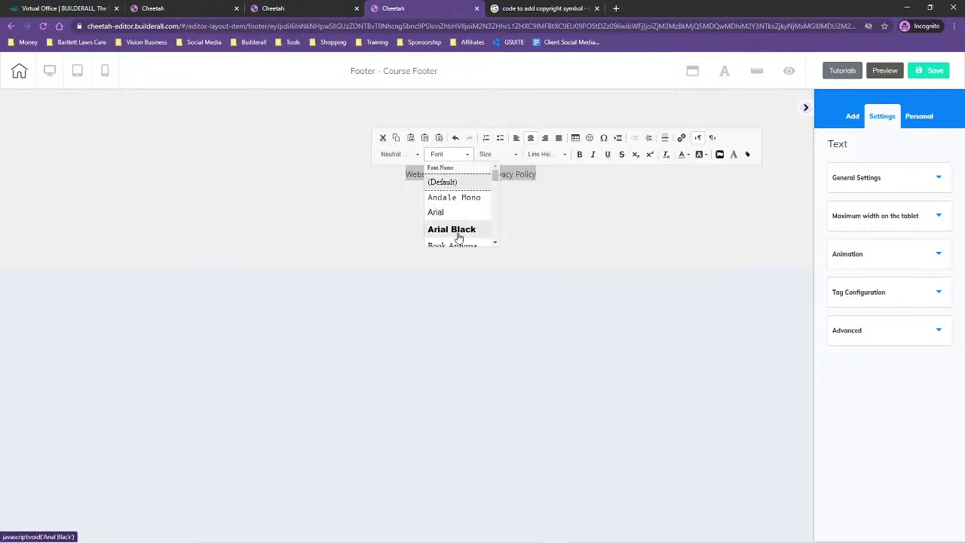
{"action": "scroll", "coordinate": [457, 233], "scroll_direction": "down", "scroll_amount": 3}
{"action": "left_click", "coordinate": [452, 207]}
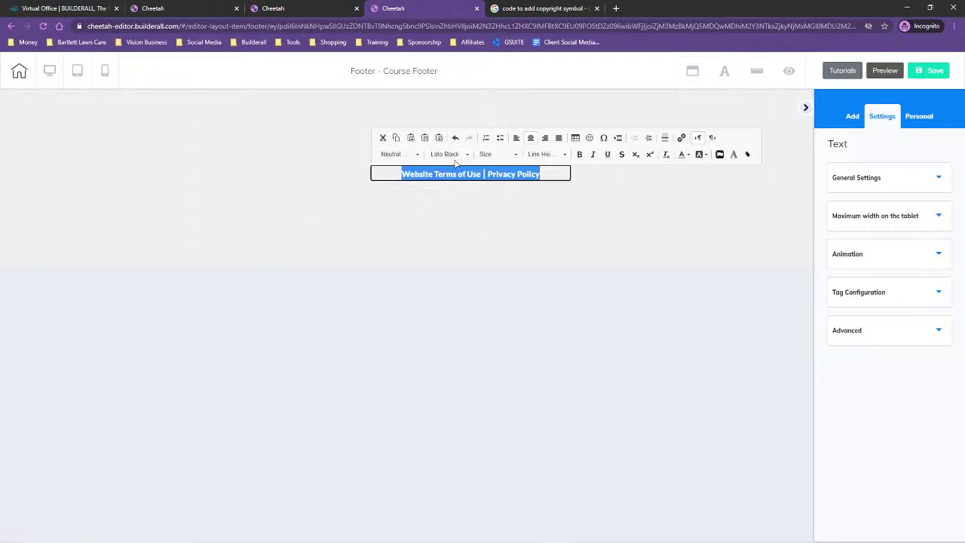
{"action": "left_click", "coordinate": [516, 155]}
{"action": "scroll", "coordinate": [512, 218], "scroll_direction": "down", "scroll_amount": 5}
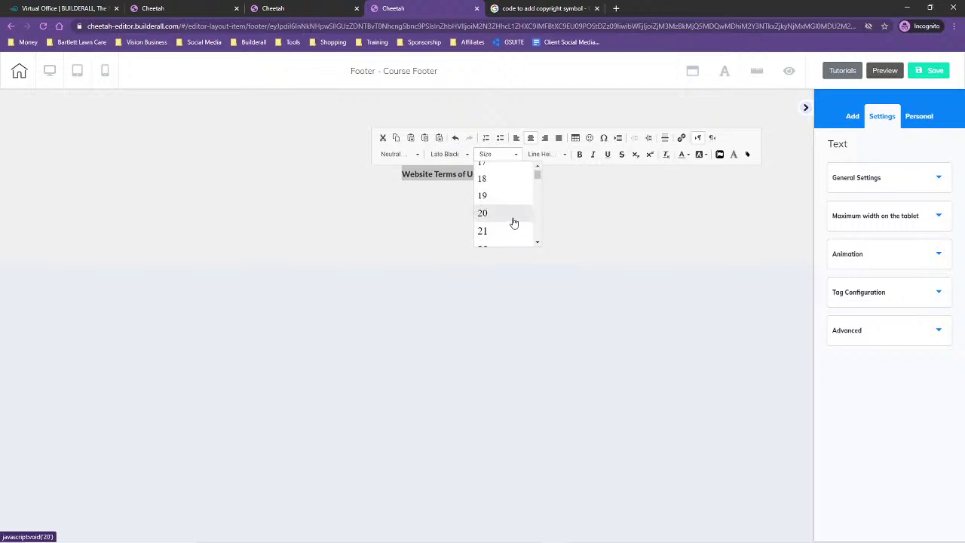
{"action": "left_click", "coordinate": [502, 215]}
Step: Set the text color of the legal links line to black
{"action": "left_click", "coordinate": [686, 155]}
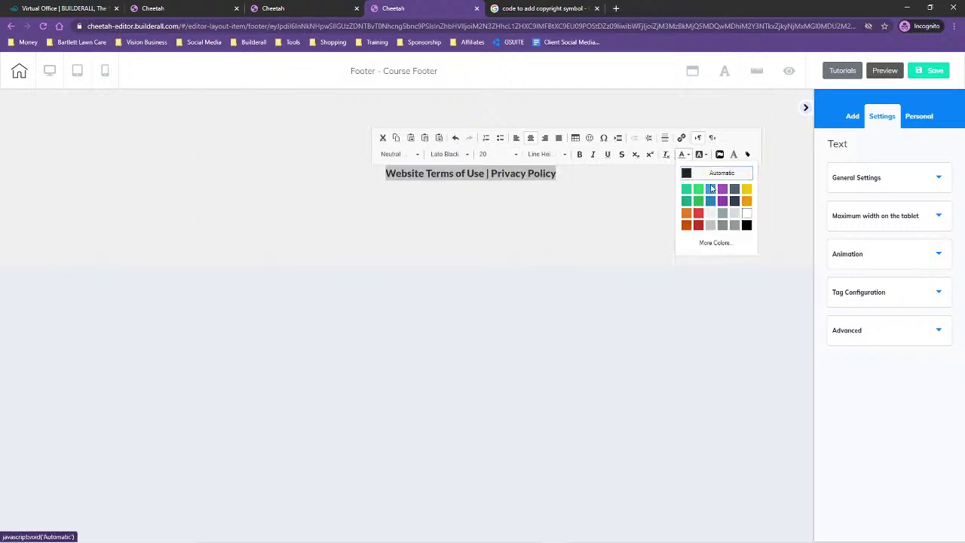
{"action": "left_click", "coordinate": [746, 225]}
{"action": "left_click", "coordinate": [517, 226]}
Step: Nudge the legal links line upward and move the copyright line higher, near the footer panel's upper edge
{"action": "mouse_move", "coordinate": [456, 184]}
{"action": "left_mouse_down"}
{"action": "mouse_move", "coordinate": [452, 167]}
{"action": "mouse_move", "coordinate": [455, 179]}
{"action": "left_mouse_up"}
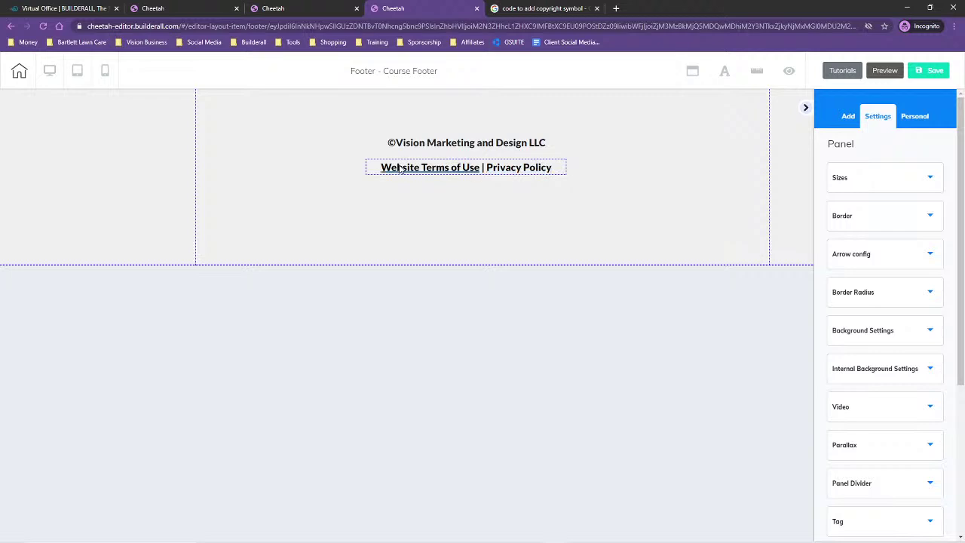
{"action": "left_click_drag", "start_coordinate": [470, 146], "coordinate": [513, 121]}
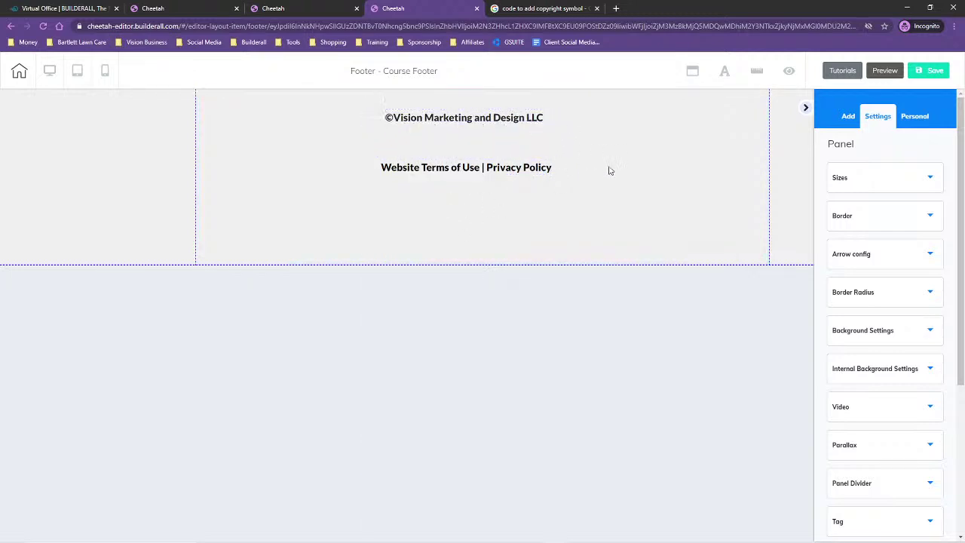
Step: Try to change the copyright line's text color to white
{"action": "left_click", "coordinate": [549, 118]}
{"action": "left_click_drag", "start_coordinate": [548, 119], "coordinate": [367, 129]}
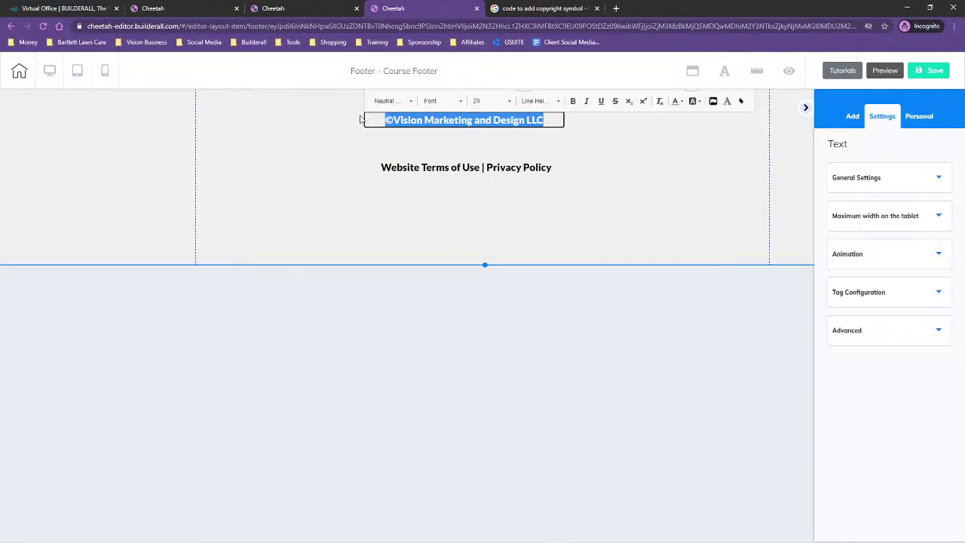
{"action": "left_click", "coordinate": [682, 104]}
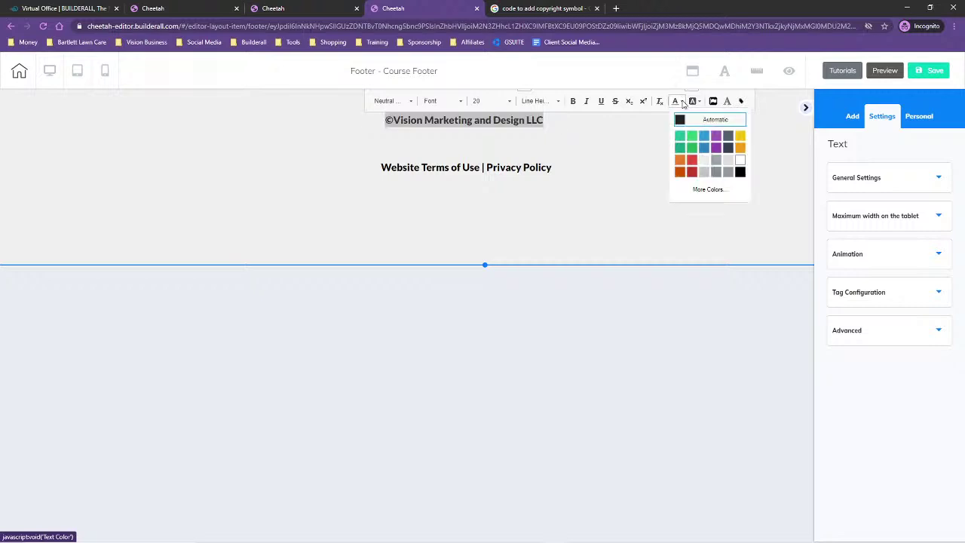
{"action": "left_click", "coordinate": [737, 166]}
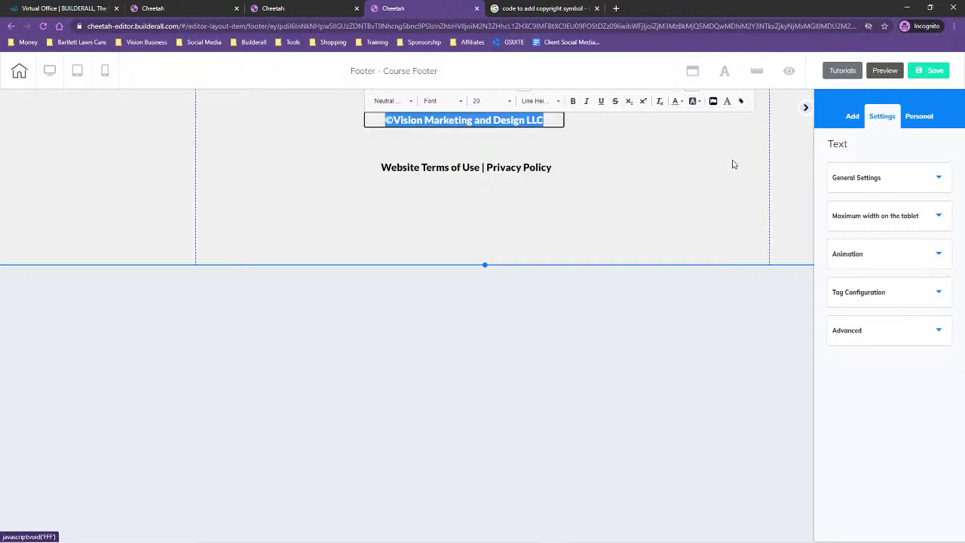
Step: Set the text color of the "Website Terms of Use | Privacy Policy" line to white
{"action": "left_click", "coordinate": [553, 168]}
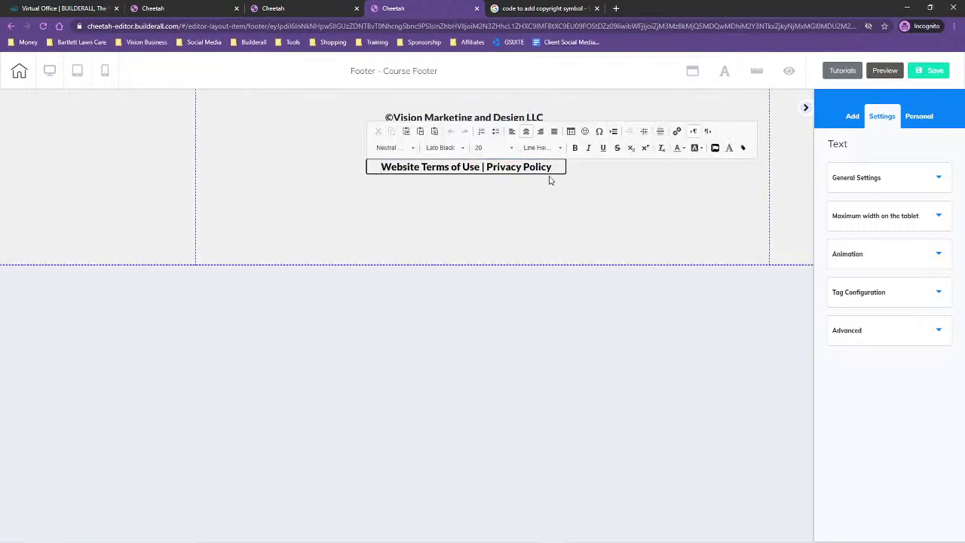
{"action": "left_click_drag", "start_coordinate": [558, 167], "coordinate": [372, 185]}
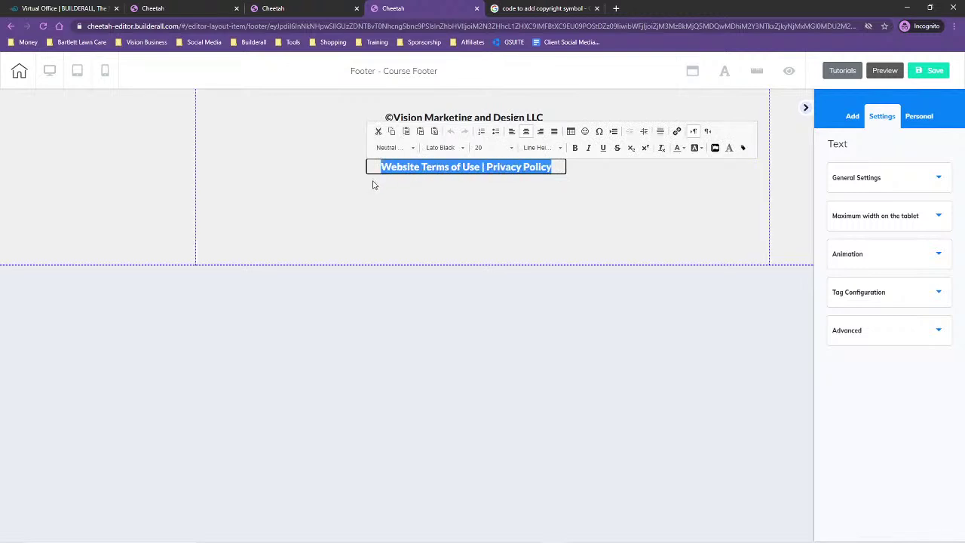
{"action": "left_click", "coordinate": [683, 147]}
{"action": "left_click", "coordinate": [742, 210]}
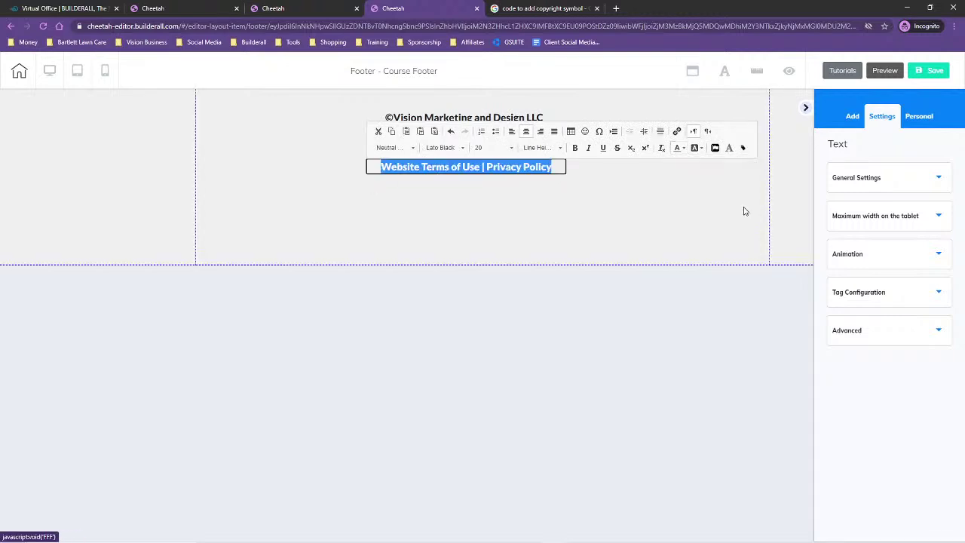
{"action": "left_click", "coordinate": [530, 143]}
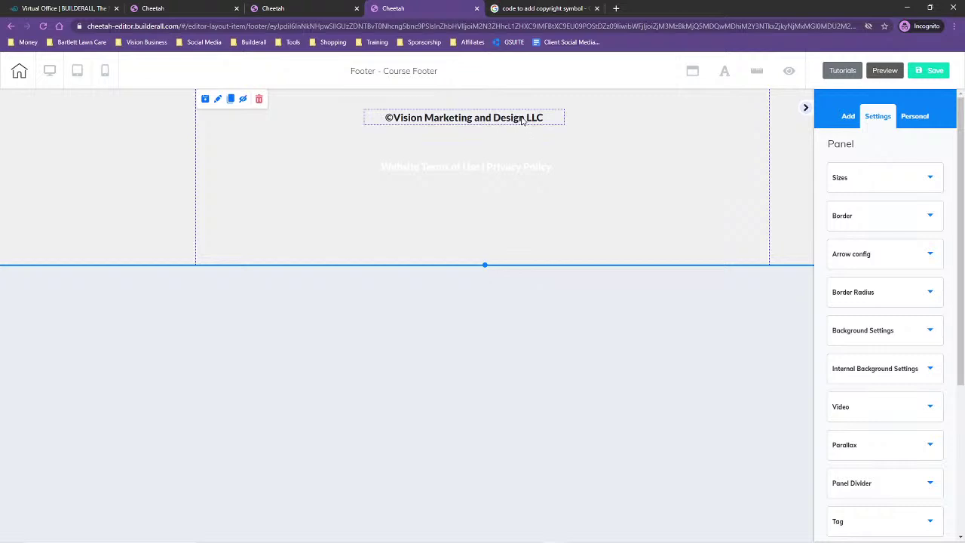
Step: Color the whole copyright line white to match the legal links
{"action": "left_click", "coordinate": [522, 120]}
{"action": "left_click_drag", "start_coordinate": [383, 120], "coordinate": [583, 118]}
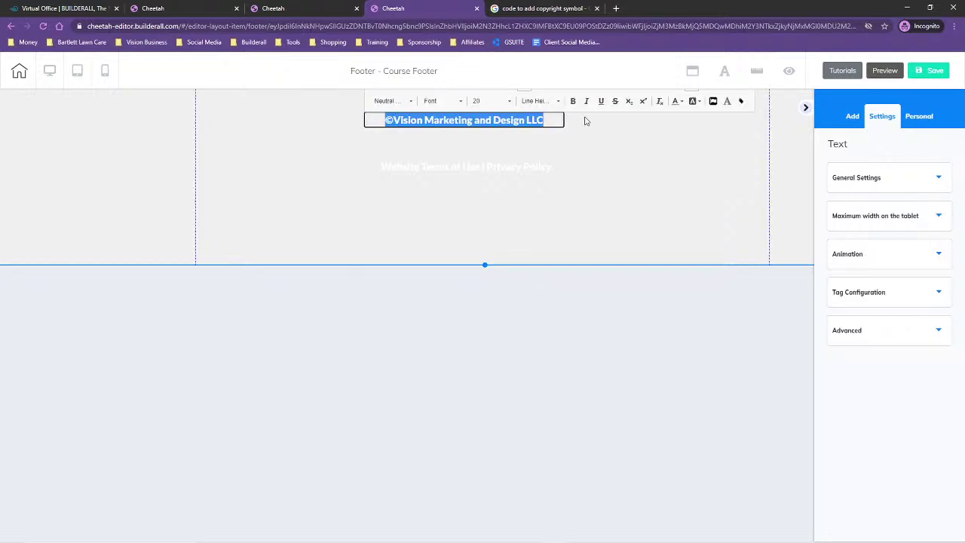
{"action": "left_click", "coordinate": [682, 101]}
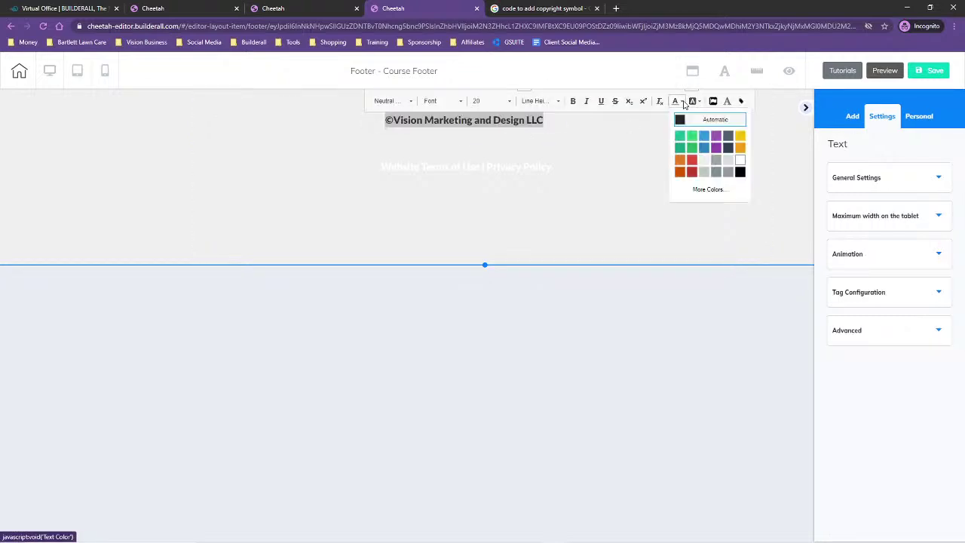
{"action": "left_click", "coordinate": [739, 162]}
Step: Shorten the footer panel so that it ends just below the legal links line
{"action": "left_click", "coordinate": [633, 174]}
{"action": "left_click_drag", "start_coordinate": [485, 264], "coordinate": [484, 184]}
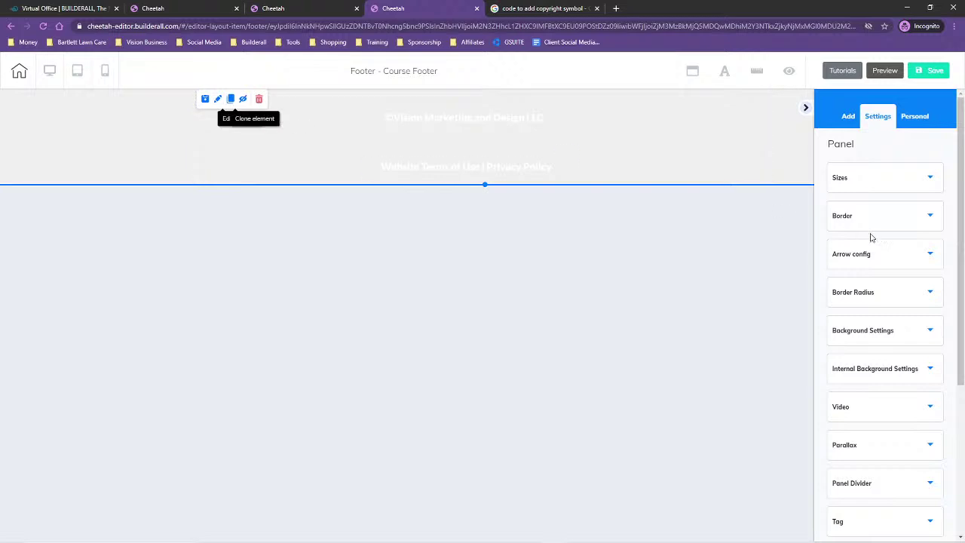
Step: Set the footer panel's solid background color to the saved dark purple, hex 461E7B
{"action": "scroll", "coordinate": [907, 222], "scroll_direction": "down", "scroll_amount": 3}
{"action": "left_click", "coordinate": [905, 139]}
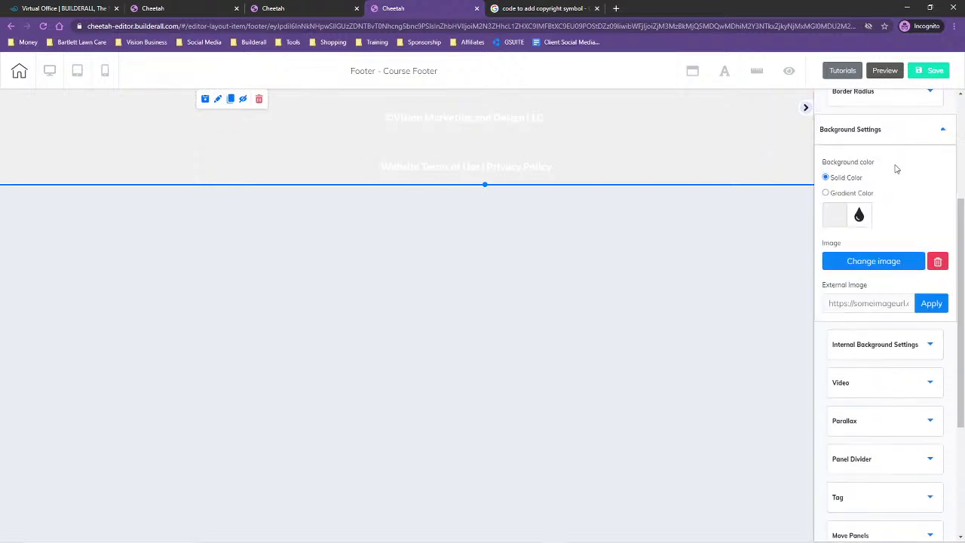
{"action": "left_click", "coordinate": [842, 222]}
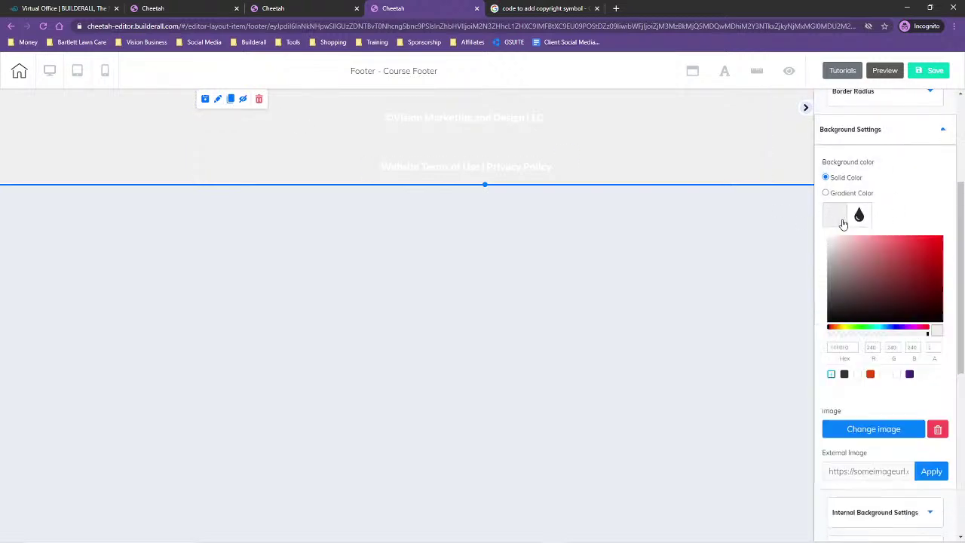
{"action": "left_click", "coordinate": [909, 374]}
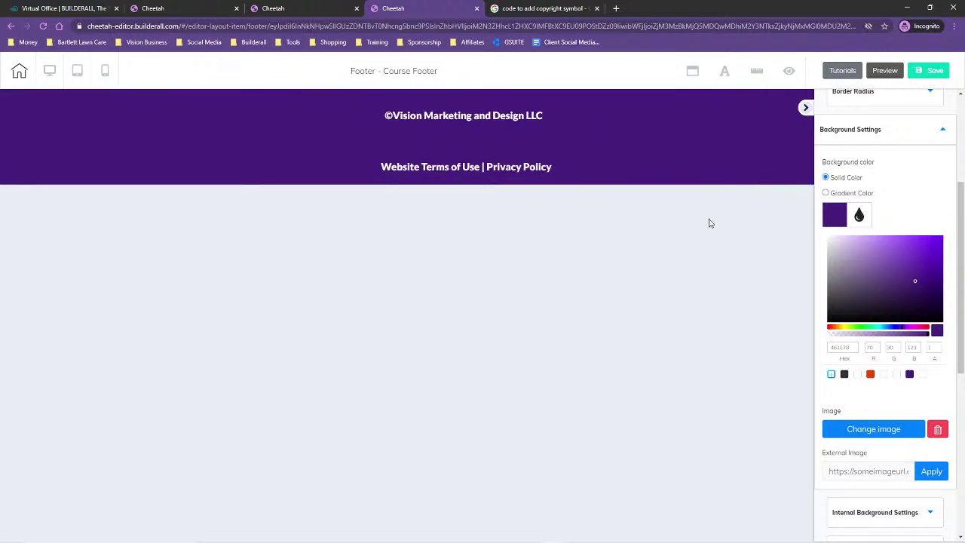
Step: Center the copyright line and the legal links line horizontally, with the links directly beneath the copyright text, and save the footer
{"action": "left_click", "coordinate": [469, 121]}
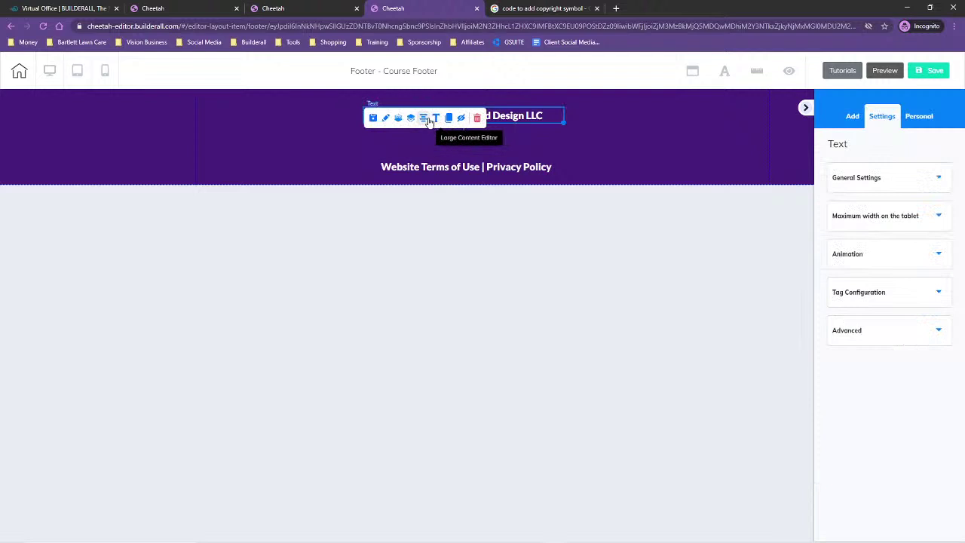
{"action": "left_click_drag", "start_coordinate": [420, 161], "coordinate": [490, 140]}
{"action": "left_click", "coordinate": [445, 139]}
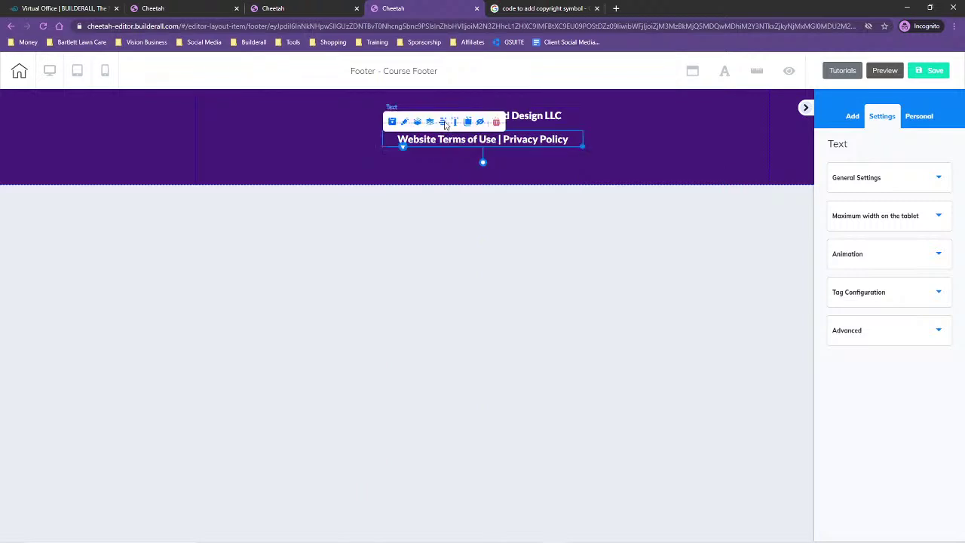
{"action": "left_click", "coordinate": [934, 69]}
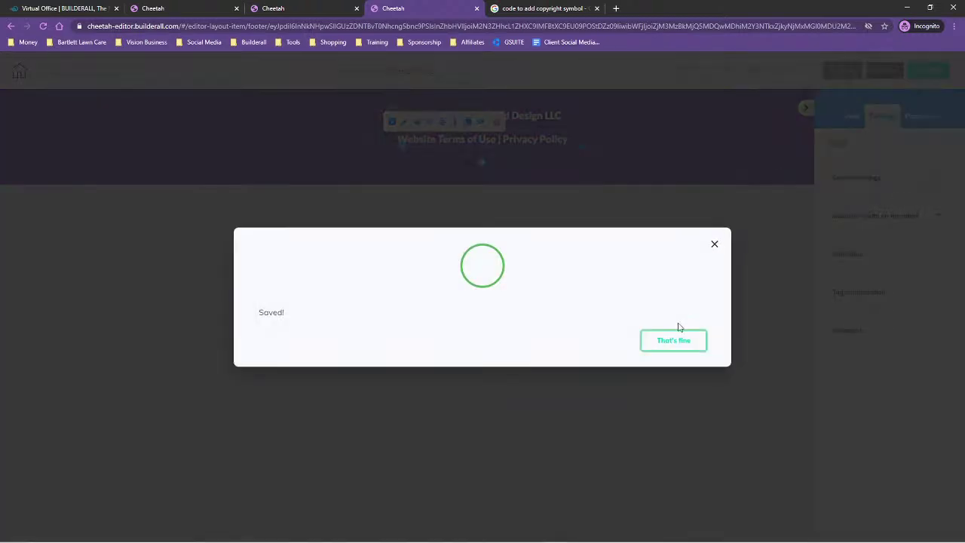
{"action": "left_click", "coordinate": [671, 338]}
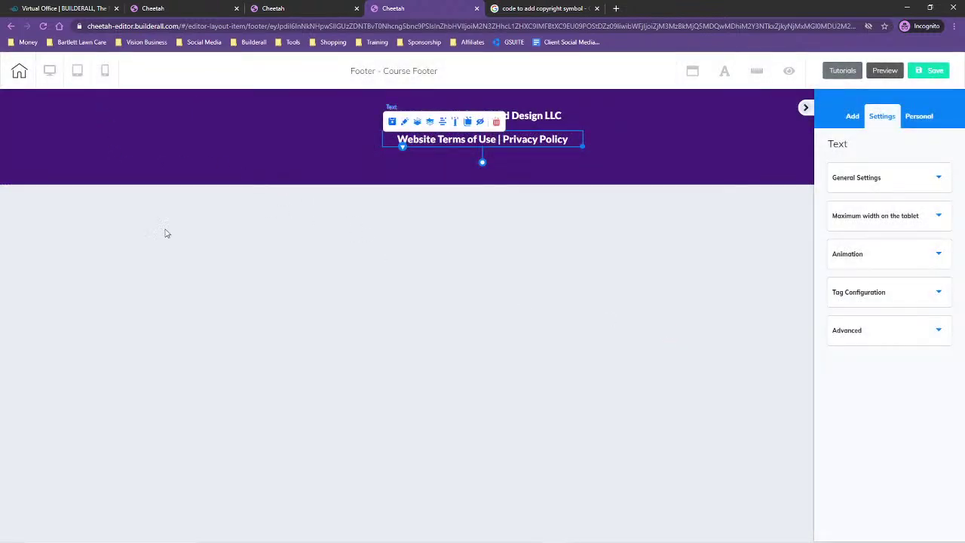
Step: In the mobile view, set the copyright line's top and bottom spacing to 10
{"action": "left_click", "coordinate": [105, 70]}
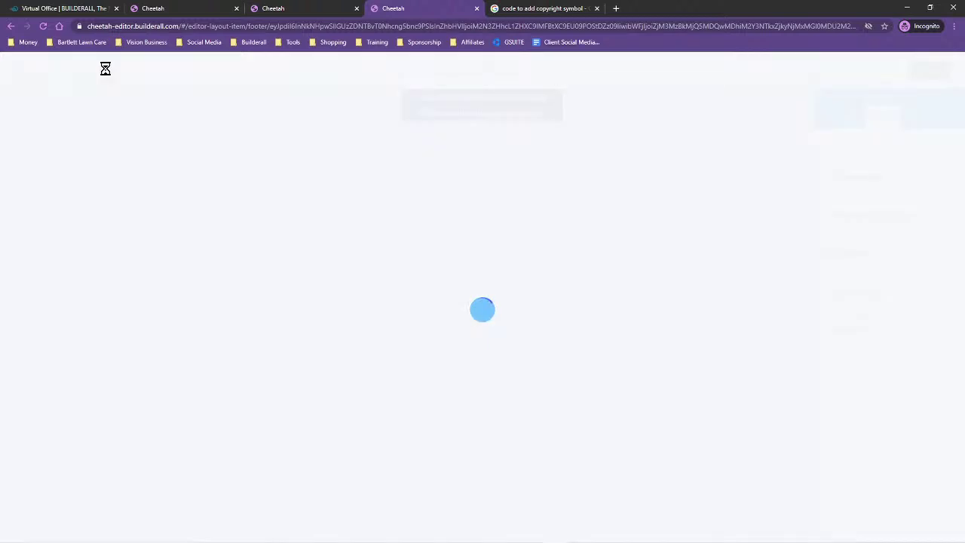
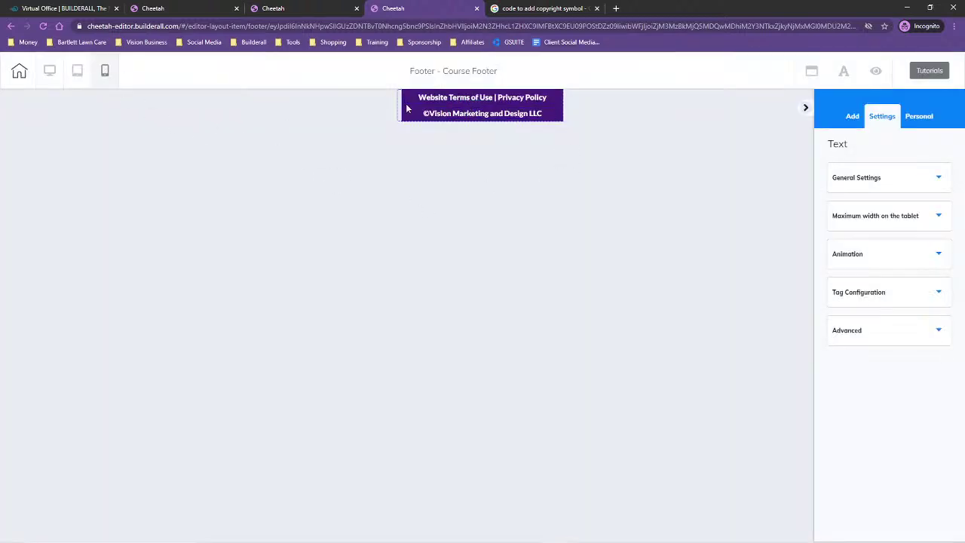
{"action": "left_click", "coordinate": [551, 114]}
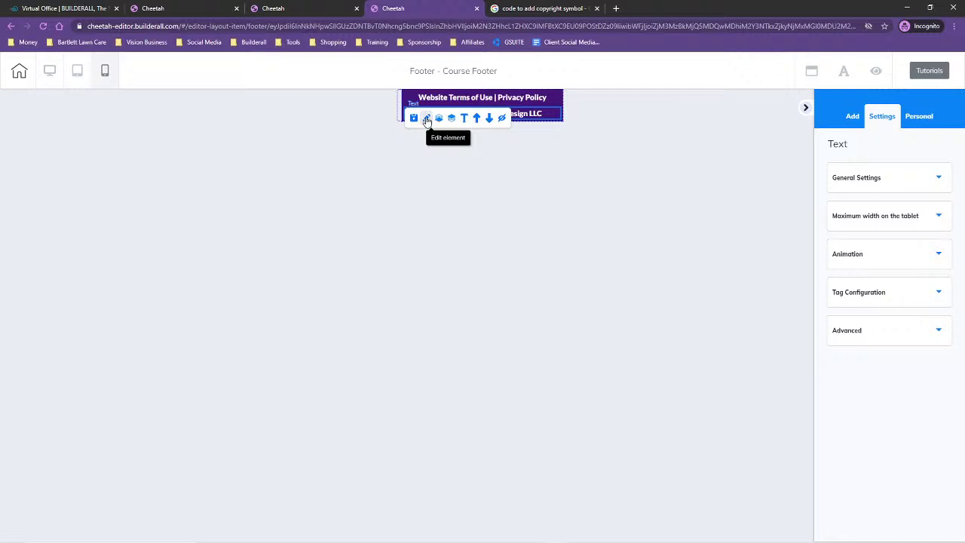
{"action": "left_click", "coordinate": [873, 337]}
{"action": "scroll", "coordinate": [908, 372], "scroll_direction": "down", "scroll_amount": 2}
{"action": "left_click", "coordinate": [942, 359]}
{"action": "left_click", "coordinate": [943, 360]}
{"action": "left_click", "coordinate": [942, 360]}
{"action": "left_click", "coordinate": [942, 360]}
{"action": "left_click", "coordinate": [943, 360]}
{"action": "left_click", "coordinate": [943, 360]}
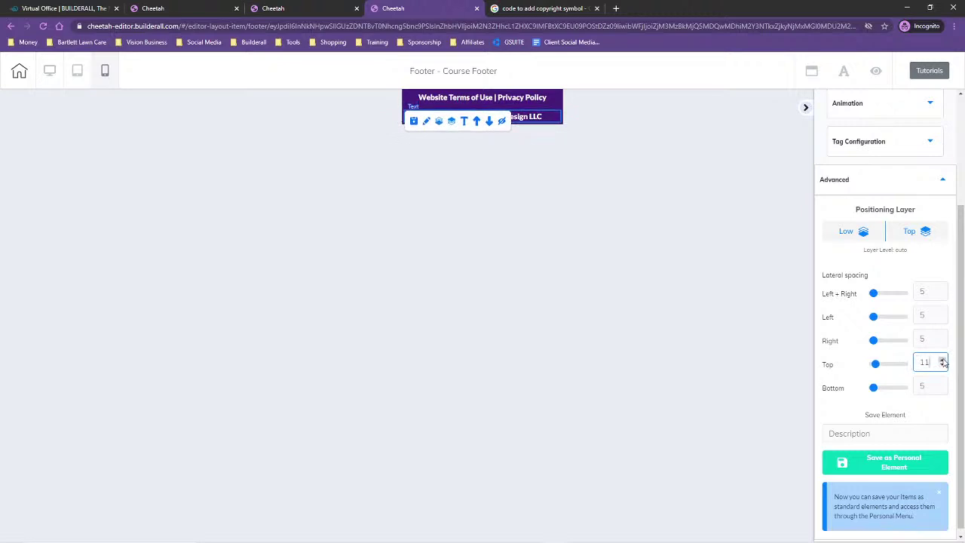
{"action": "left_click", "coordinate": [943, 366]}
{"action": "left_click", "coordinate": [942, 383]}
{"action": "left_click", "coordinate": [943, 383]}
{"action": "left_click", "coordinate": [942, 382]}
{"action": "left_click", "coordinate": [942, 383]}
{"action": "left_click", "coordinate": [942, 383]}
Step: Set the mobile legal links line's top and bottom spacing to 10
{"action": "left_click", "coordinate": [541, 101]}
{"action": "left_click", "coordinate": [542, 98]}
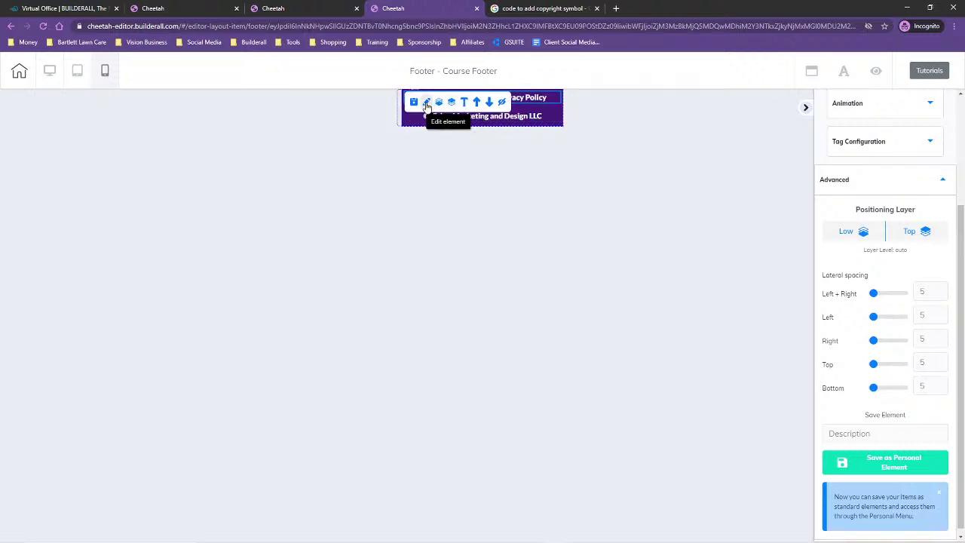
{"action": "left_click", "coordinate": [942, 360]}
{"action": "left_click", "coordinate": [942, 360]}
{"action": "left_click", "coordinate": [942, 360]}
{"action": "left_click", "coordinate": [943, 360]}
{"action": "left_click", "coordinate": [942, 360]}
{"action": "left_click", "coordinate": [943, 383]}
{"action": "left_click", "coordinate": [942, 383]}
{"action": "left_click", "coordinate": [942, 383]}
{"action": "left_click", "coordinate": [942, 382]}
{"action": "left_click", "coordinate": [943, 383]}
{"action": "left_click", "coordinate": [591, 178]}
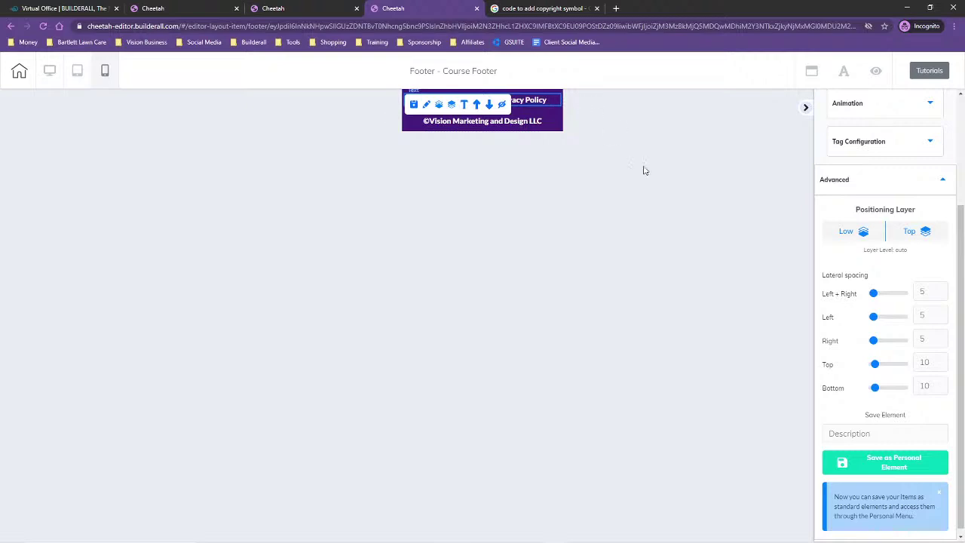
Step: Set the mobile legal links line's right spacing to 10
{"action": "left_click", "coordinate": [942, 336]}
{"action": "left_click", "coordinate": [942, 336]}
{"action": "left_click", "coordinate": [942, 336]}
{"action": "left_click", "coordinate": [942, 336]}
{"action": "left_click", "coordinate": [942, 336]}
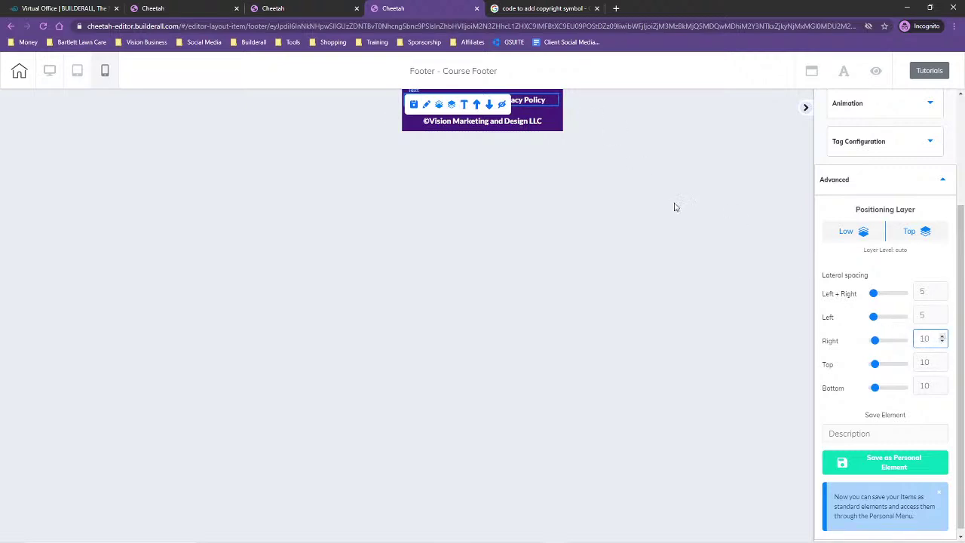
Step: Set the combined left and right spacing of the mobile copyright line to 10
{"action": "left_click", "coordinate": [553, 124]}
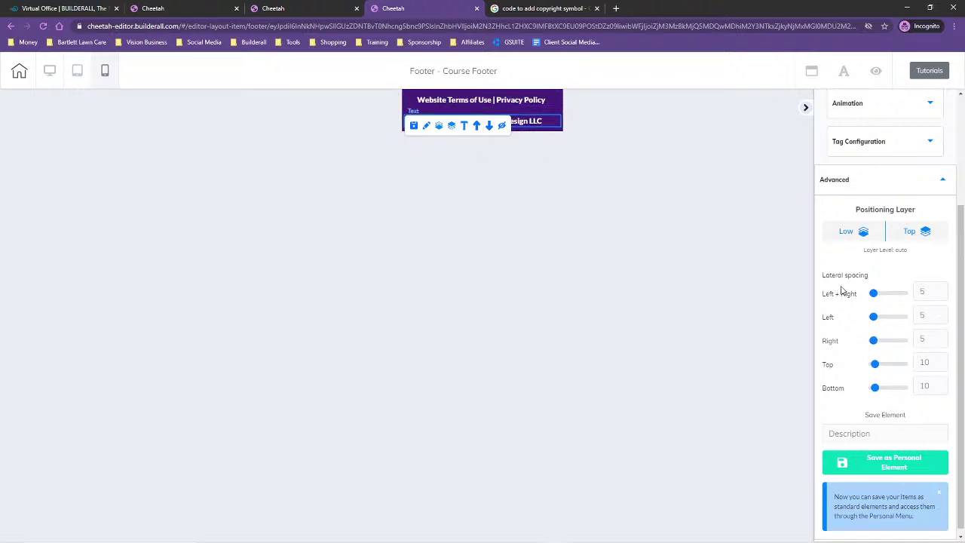
{"action": "left_click", "coordinate": [942, 288]}
{"action": "left_click", "coordinate": [943, 289]}
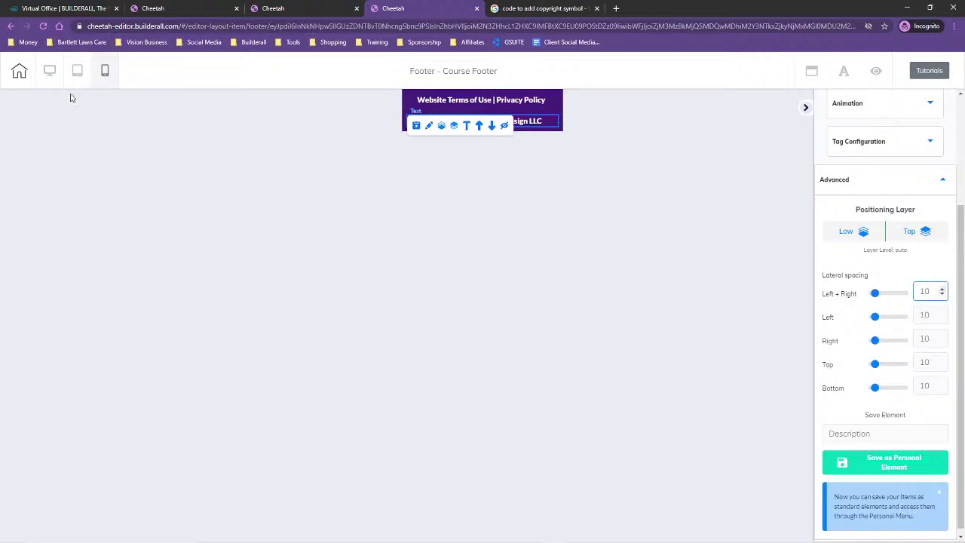
Step: In the desktop view, shorten the footer panel to end closer below the legal links, then save and exit the footer editor
{"action": "left_click", "coordinate": [49, 70]}
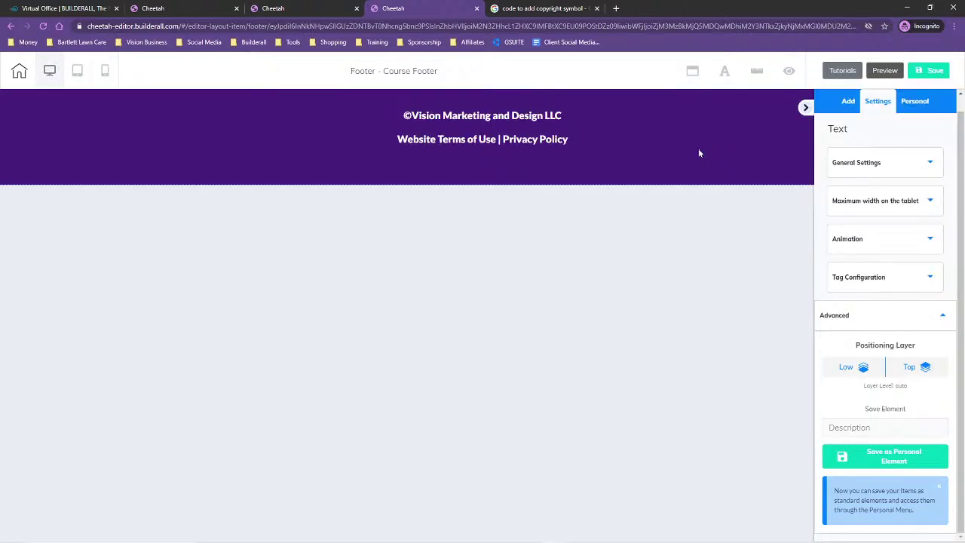
{"action": "left_click", "coordinate": [494, 188]}
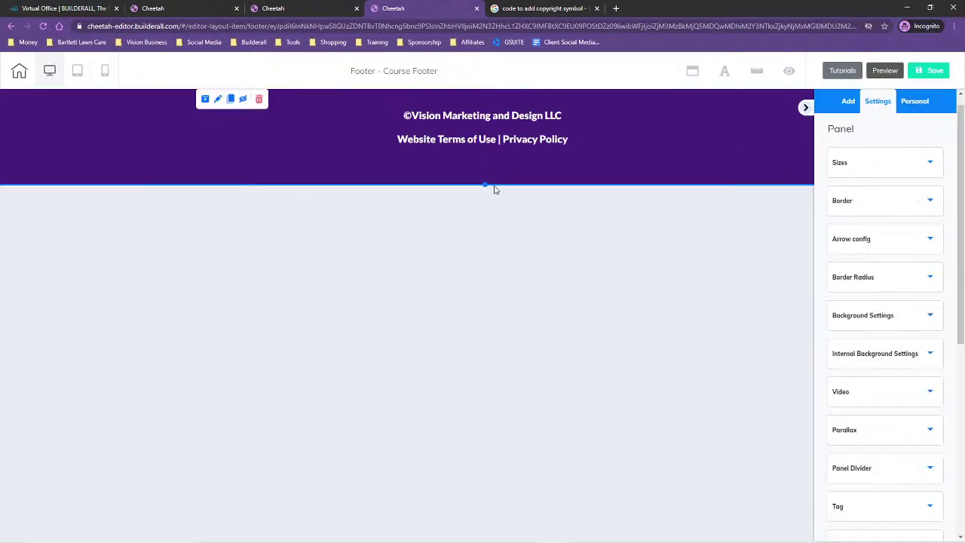
{"action": "left_click_drag", "start_coordinate": [487, 183], "coordinate": [486, 163]}
{"action": "left_click", "coordinate": [935, 70]}
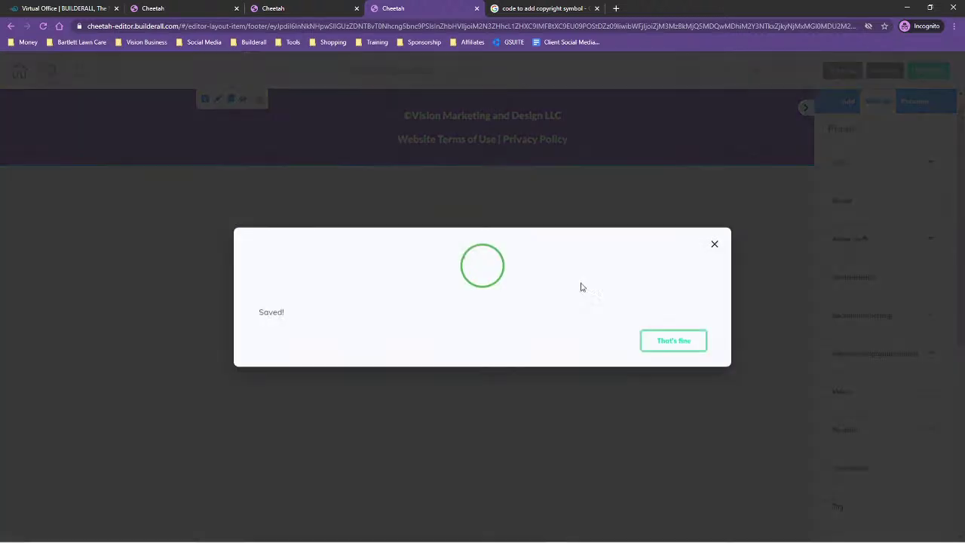
{"action": "left_click", "coordinate": [671, 347]}
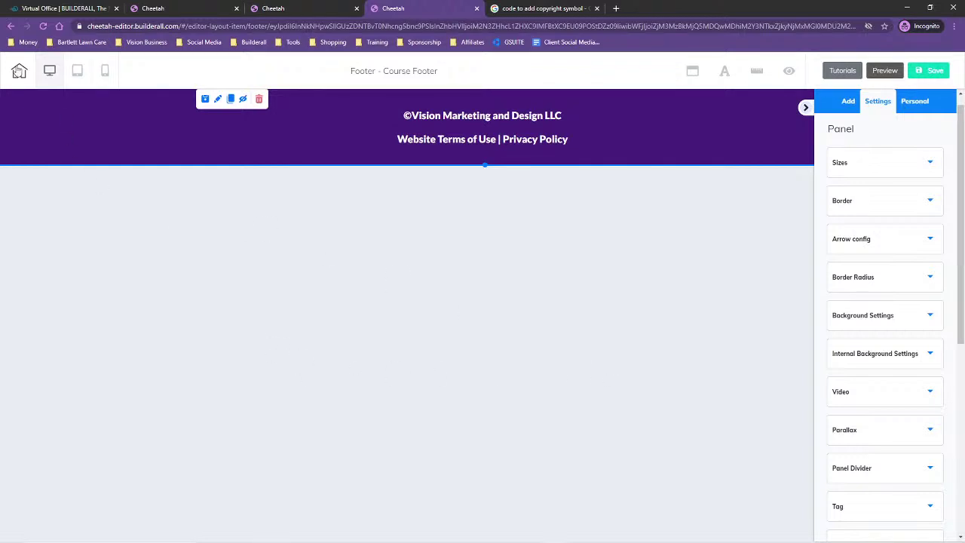
{"action": "left_click", "coordinate": [19, 70]}
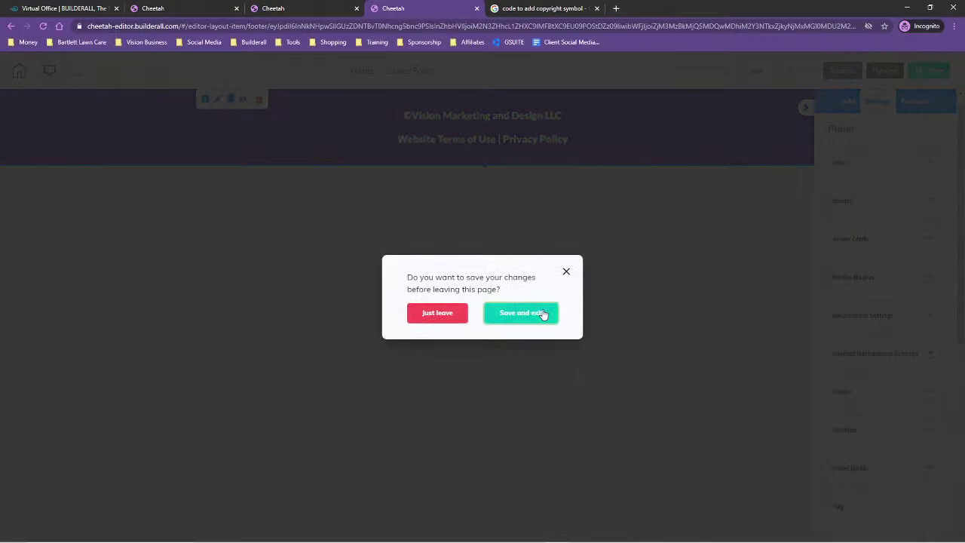
{"action": "left_click", "coordinate": [540, 312]}
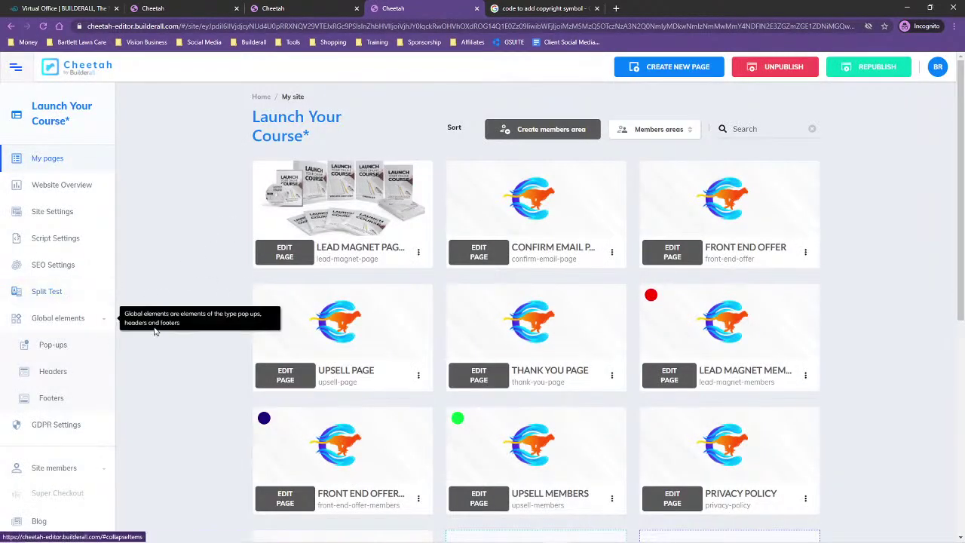
Step: Open the settings of the Lead Magnet page and review its pop-up, header and footer options
{"action": "scroll", "coordinate": [153, 329], "scroll_direction": "down", "scroll_amount": 3}
{"action": "scroll", "coordinate": [189, 262], "scroll_direction": "up", "scroll_amount": 3}
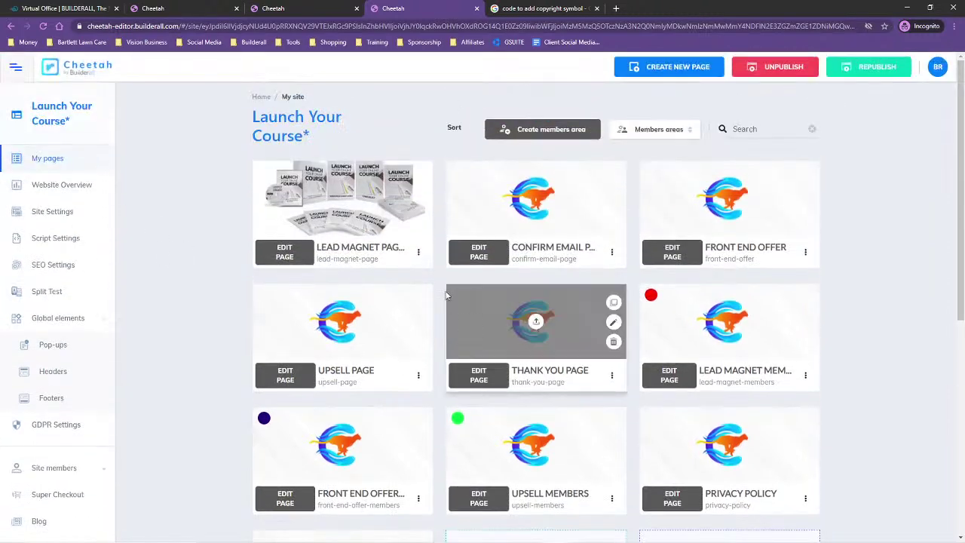
{"action": "left_click", "coordinate": [418, 253]}
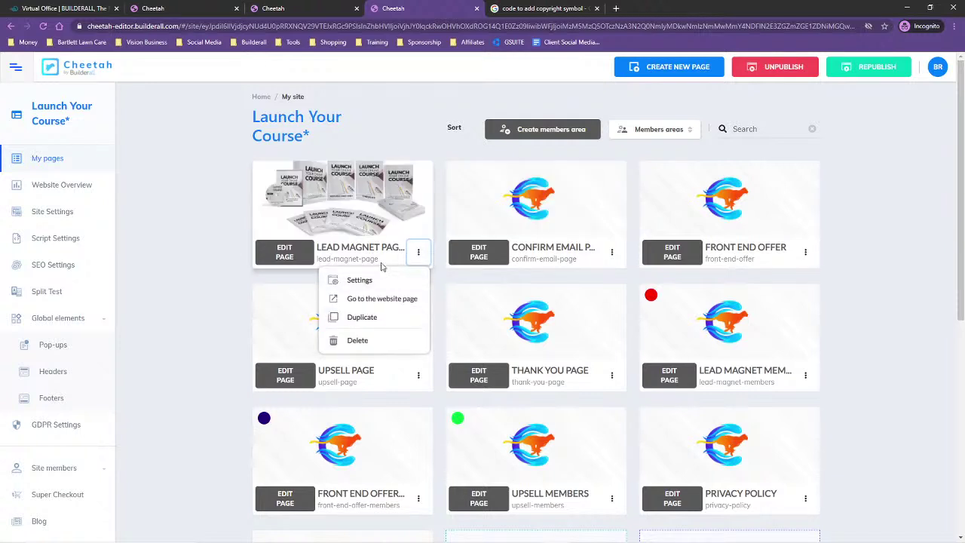
{"action": "left_click", "coordinate": [361, 280]}
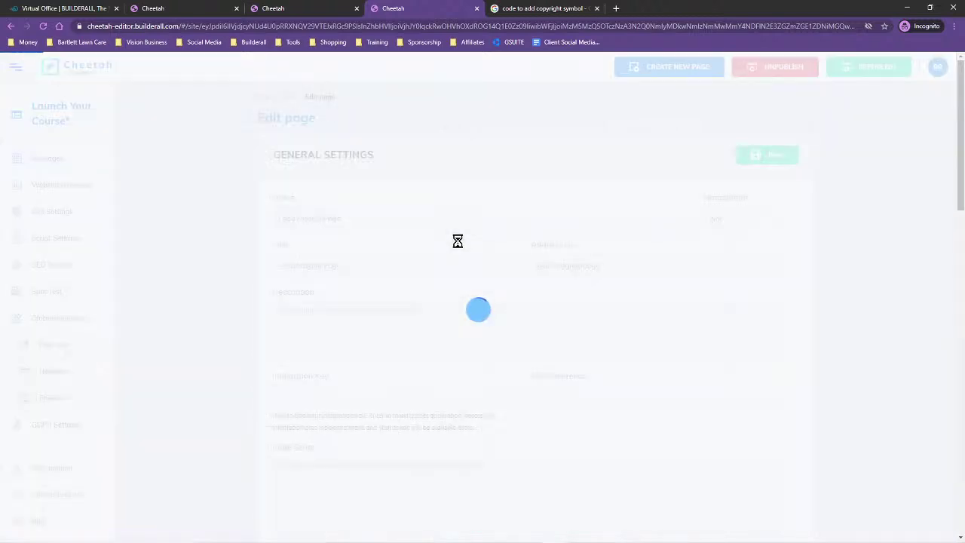
{"action": "scroll", "coordinate": [490, 297], "scroll_direction": "down", "scroll_amount": 15}
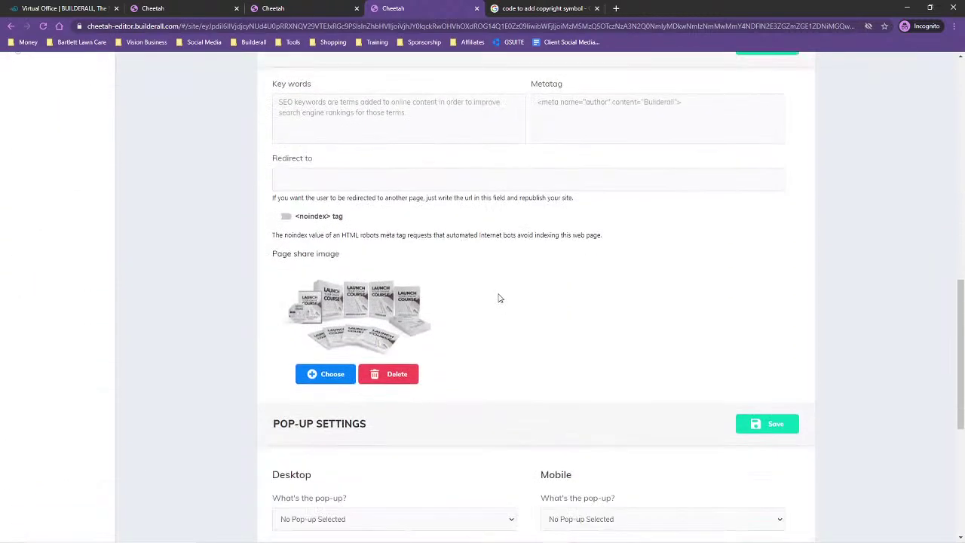
{"action": "scroll", "coordinate": [498, 300], "scroll_direction": "down", "scroll_amount": 1}
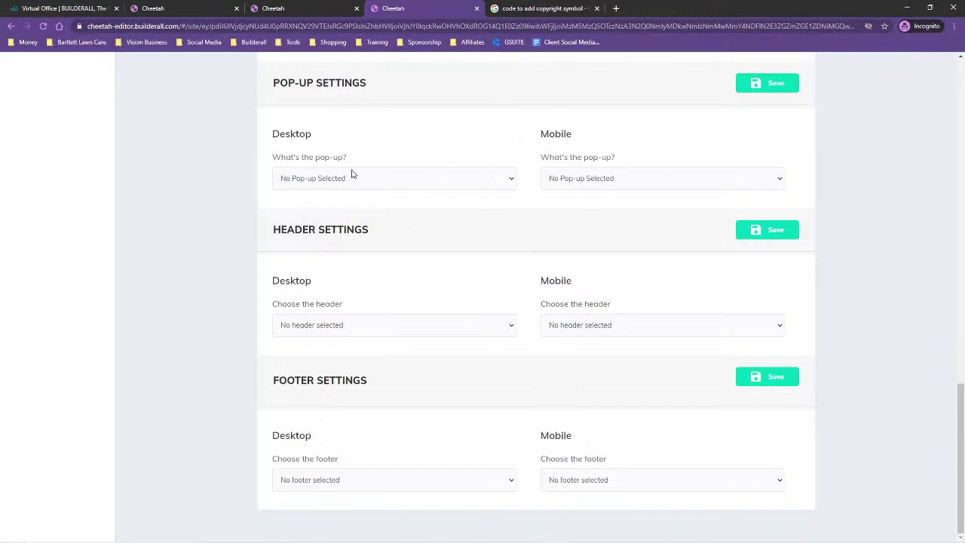
{"action": "left_click", "coordinate": [403, 178]}
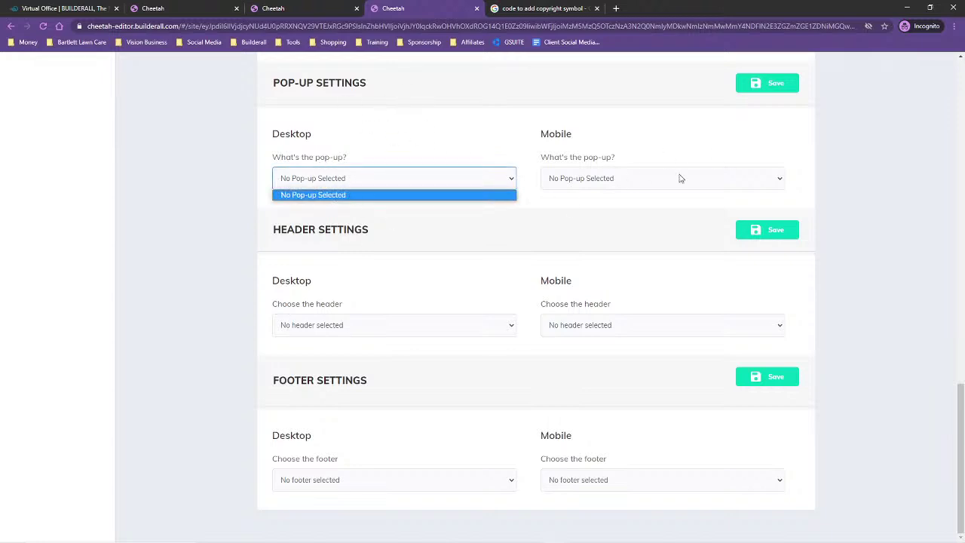
{"action": "left_click", "coordinate": [375, 276]}
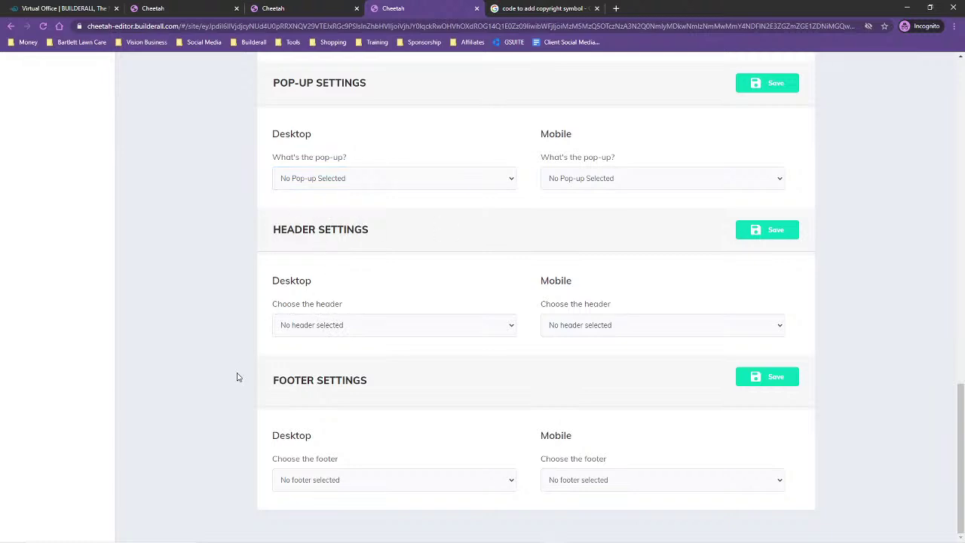
{"action": "left_click_drag", "start_coordinate": [275, 380], "coordinate": [454, 397]}
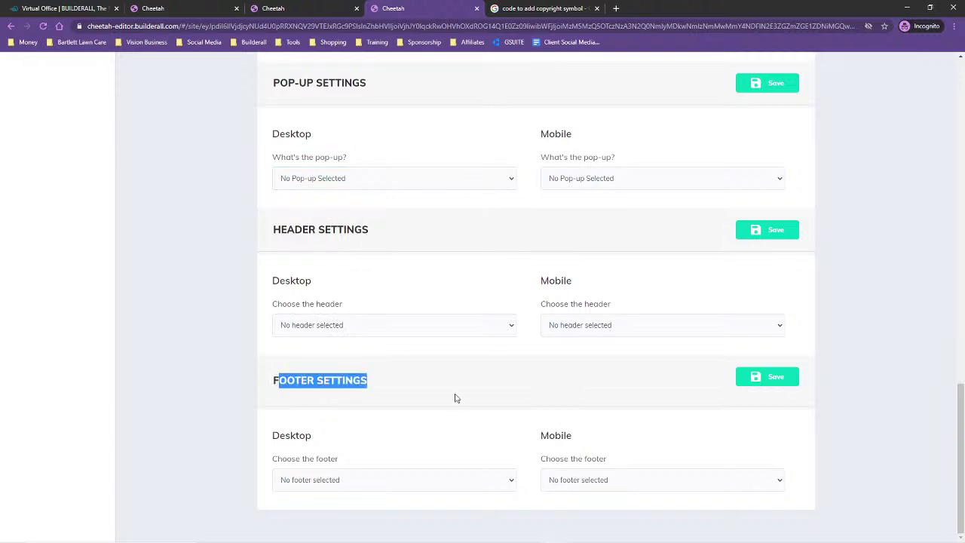
Step: Assign Course Header as the Lead Magnet page's header for both desktop and mobile
{"action": "left_click", "coordinate": [355, 324]}
{"action": "left_click", "coordinate": [322, 349]}
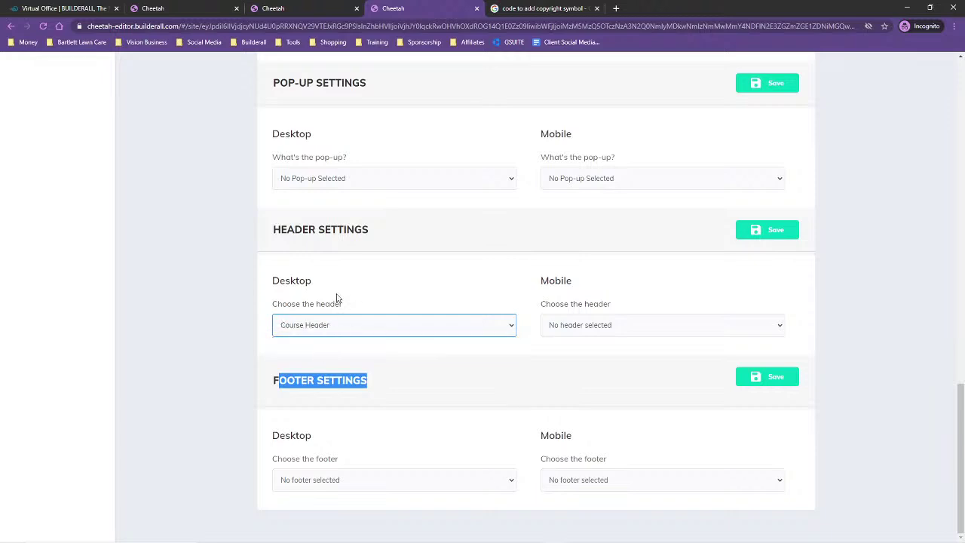
{"action": "left_click", "coordinate": [393, 356]}
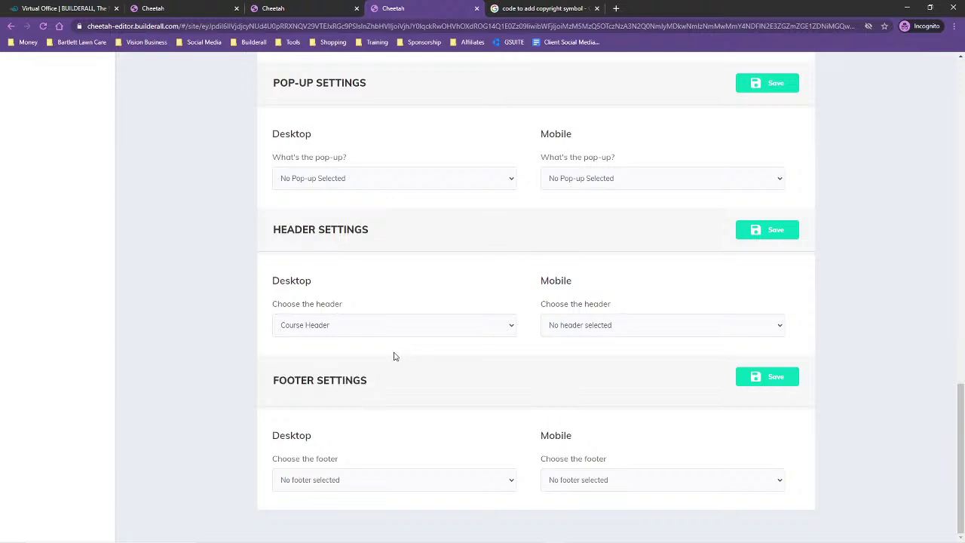
{"action": "left_click", "coordinate": [320, 326]}
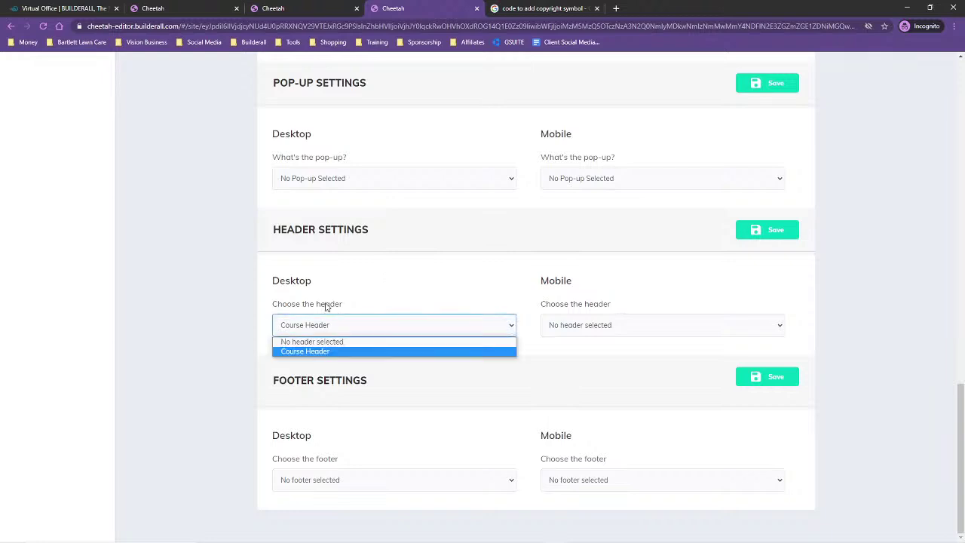
{"action": "left_click", "coordinate": [358, 375]}
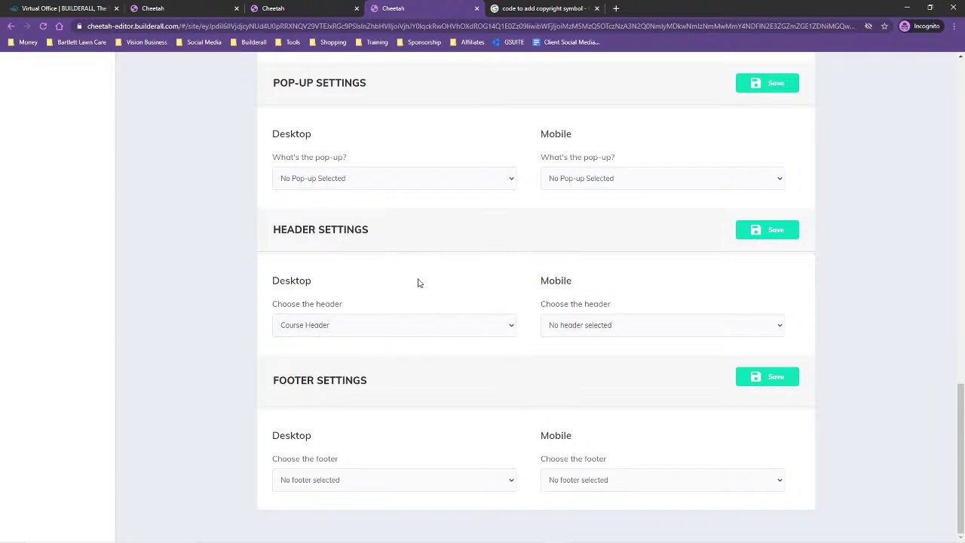
{"action": "left_click", "coordinate": [601, 327]}
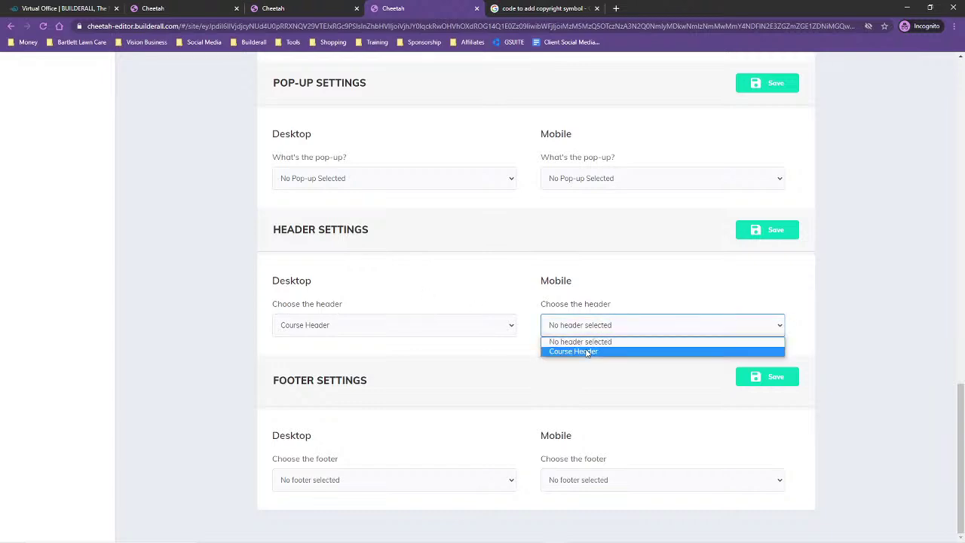
{"action": "left_click", "coordinate": [587, 352]}
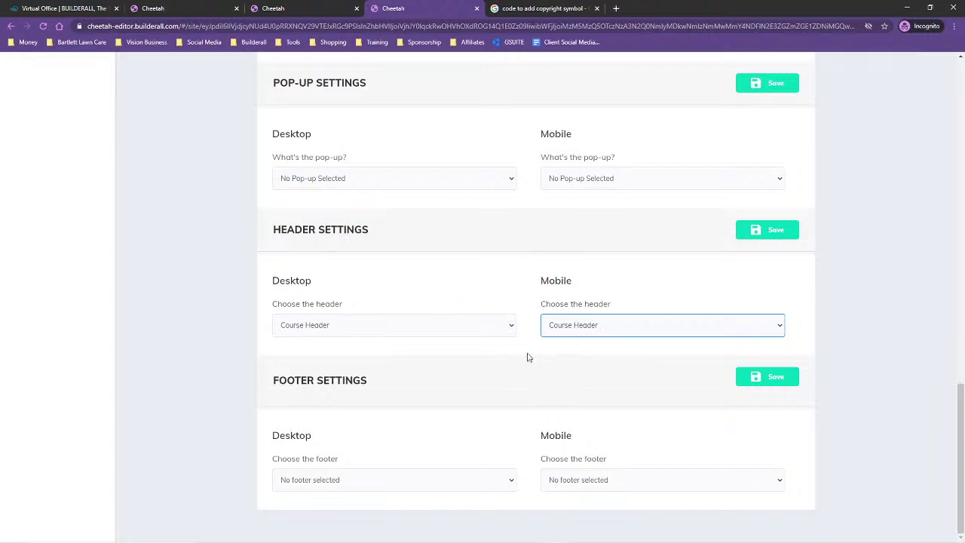
Step: Assign Course Footer as the Lead Magnet page's footer for both desktop and mobile, and save the page settings
{"action": "left_click", "coordinate": [315, 482]}
{"action": "left_click", "coordinate": [336, 508]}
{"action": "left_click", "coordinate": [590, 483]}
{"action": "left_click", "coordinate": [596, 509]}
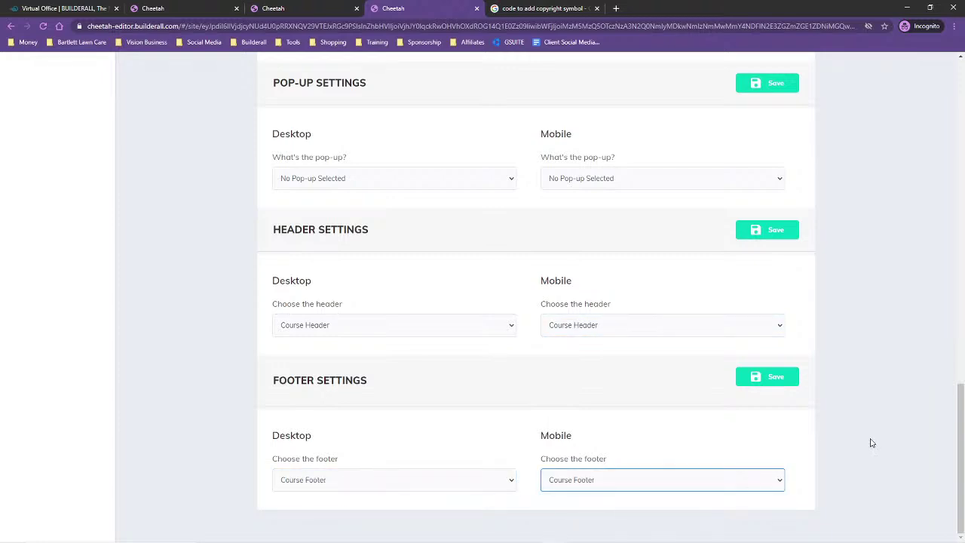
{"action": "left_click", "coordinate": [764, 377]}
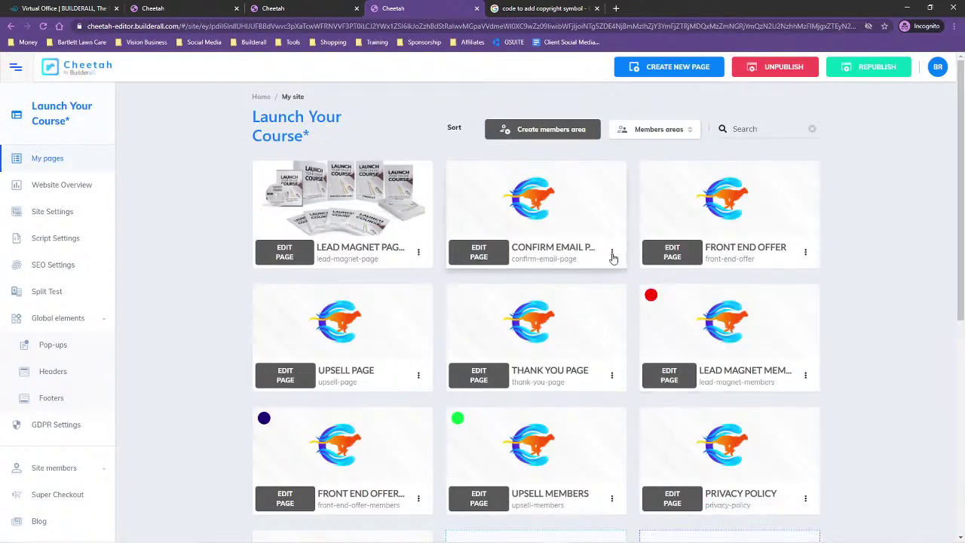
Step: In the Confirm Email Page's settings, choose Course Header as both the desktop and mobile header
{"action": "left_click", "coordinate": [612, 254]}
{"action": "left_click", "coordinate": [594, 280]}
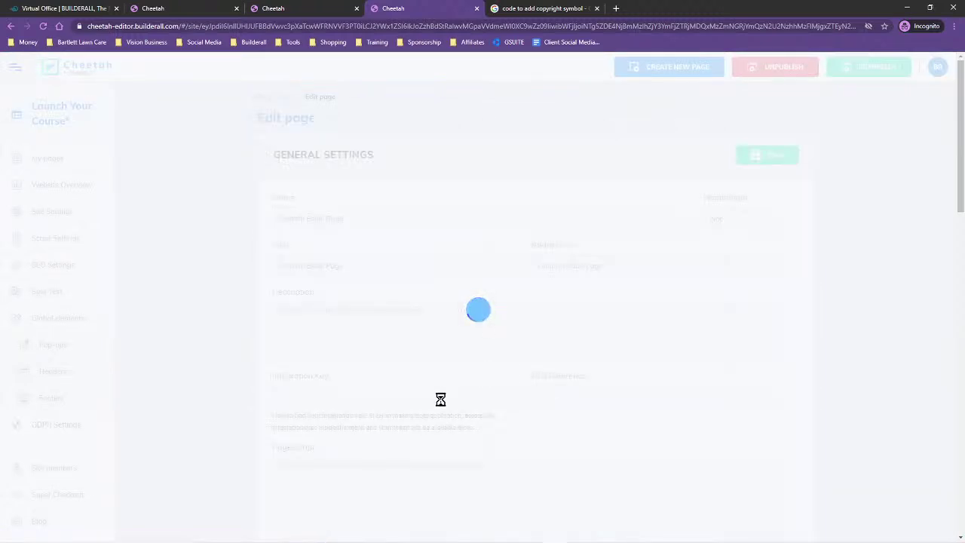
{"action": "scroll", "coordinate": [441, 402], "scroll_direction": "down", "scroll_amount": 6}
{"action": "scroll", "coordinate": [441, 403], "scroll_direction": "down", "scroll_amount": 5}
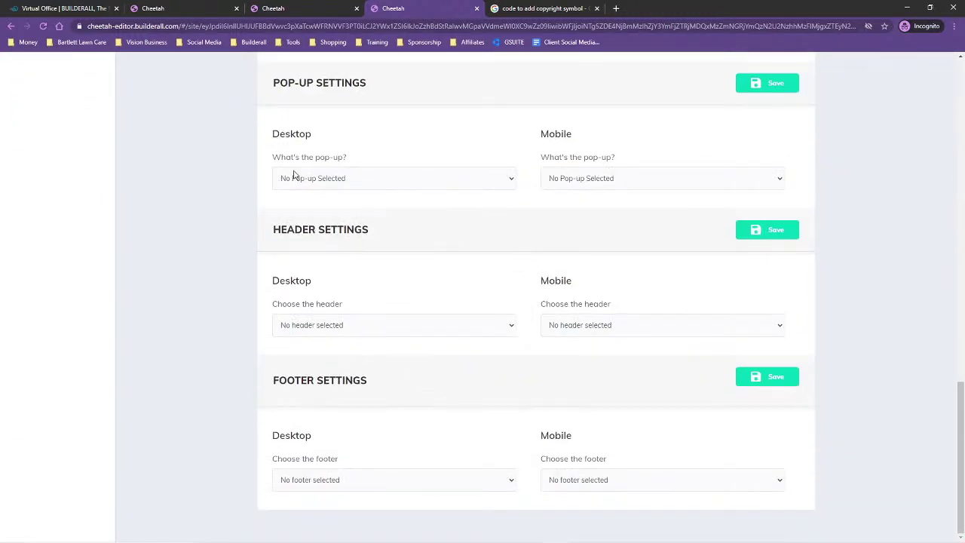
{"action": "left_click", "coordinate": [336, 323]}
{"action": "left_click", "coordinate": [360, 351]}
{"action": "left_click", "coordinate": [659, 326]}
{"action": "left_click", "coordinate": [653, 352]}
{"action": "left_click", "coordinate": [413, 481]}
{"action": "left_click", "coordinate": [410, 507]}
{"action": "left_click", "coordinate": [628, 483]}
{"action": "left_click", "coordinate": [625, 506]}
{"action": "left_click", "coordinate": [766, 379]}
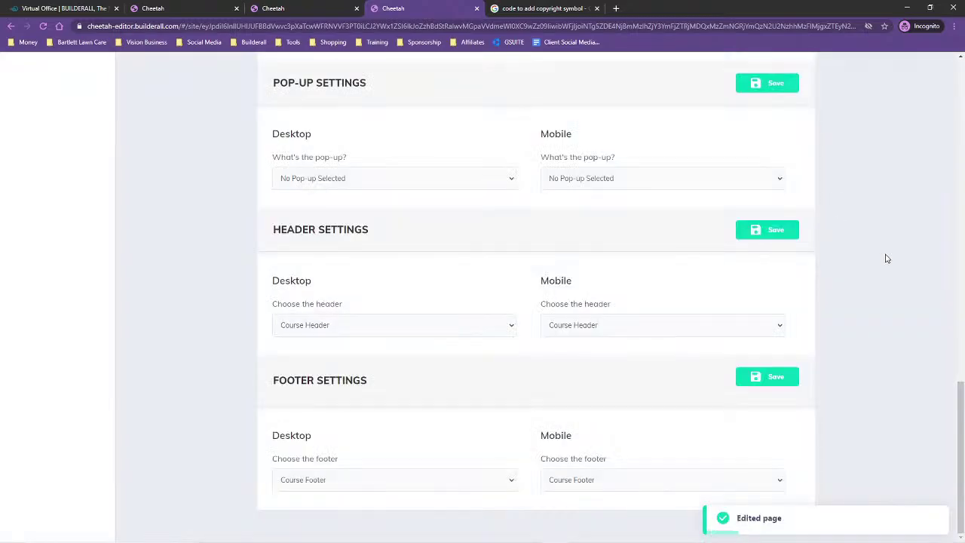
{"action": "scroll", "coordinate": [882, 266], "scroll_direction": "up", "scroll_amount": 5}
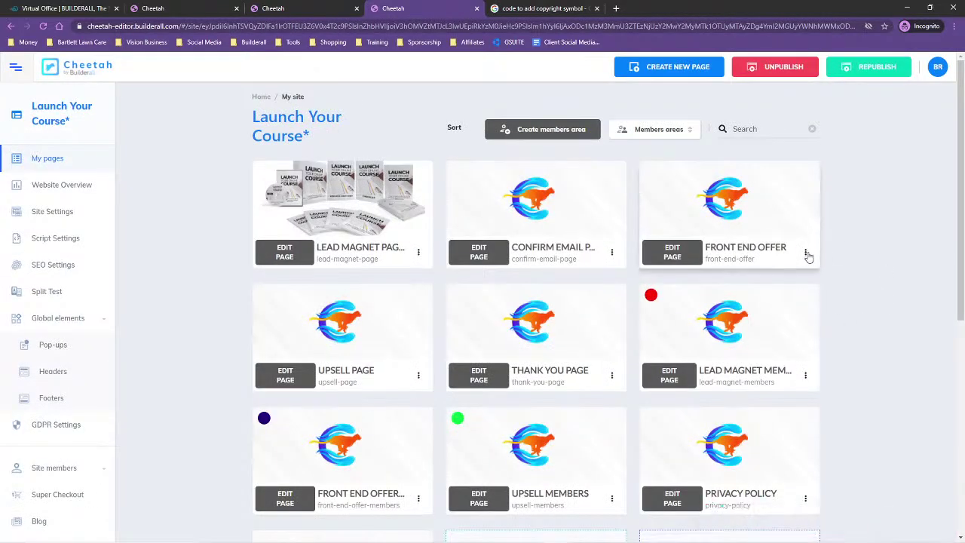
Step: In the Front End Offer page's settings, choose Course Header as both the desktop and mobile header
{"action": "left_click", "coordinate": [805, 252]}
{"action": "left_click", "coordinate": [777, 279]}
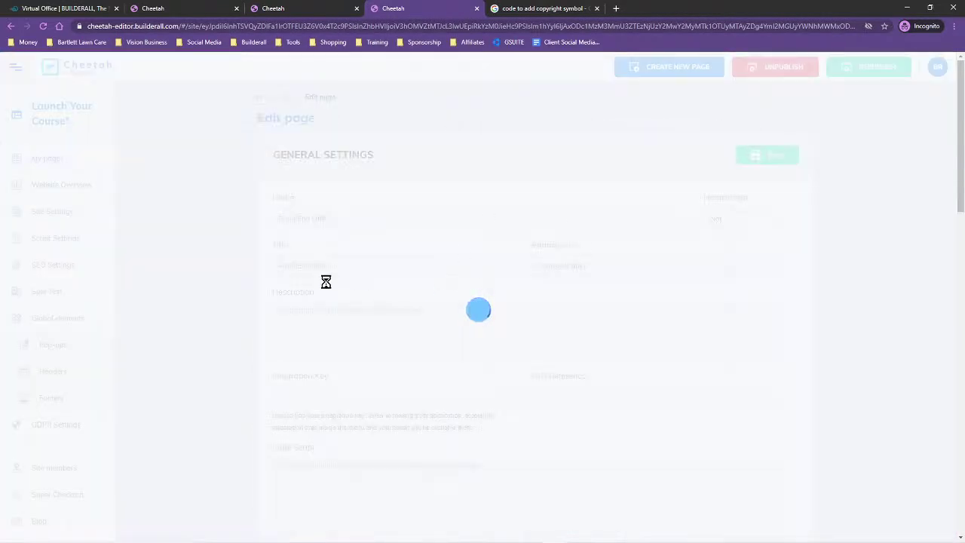
{"action": "scroll", "coordinate": [383, 309], "scroll_direction": "down", "scroll_amount": 15}
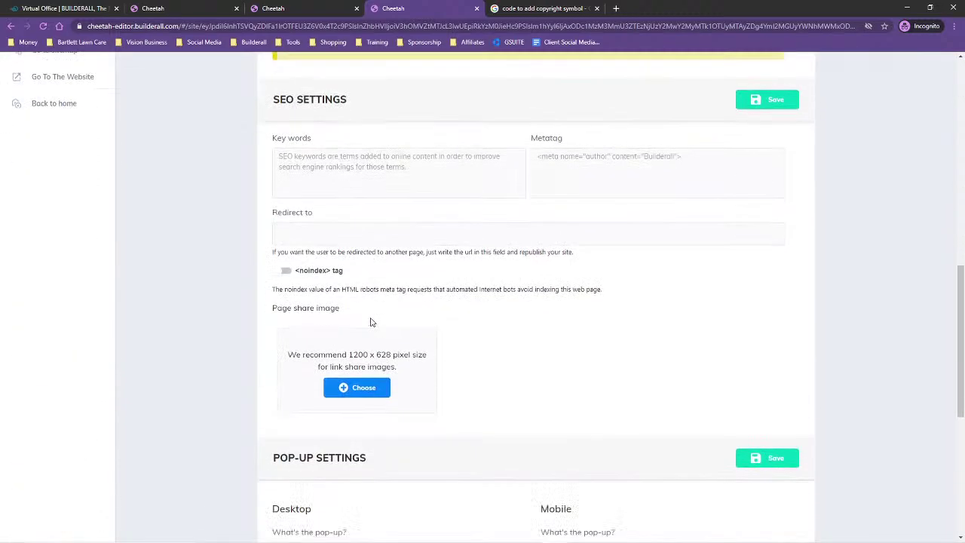
{"action": "left_click", "coordinate": [327, 325]}
{"action": "left_click", "coordinate": [324, 350]}
{"action": "left_click", "coordinate": [603, 333]}
{"action": "left_click", "coordinate": [603, 351]}
Step: Set the Front End Offer page's desktop and mobile footers to Course Footer and save the page settings
{"action": "left_click", "coordinate": [390, 486]}
{"action": "left_click", "coordinate": [392, 506]}
{"action": "left_click", "coordinate": [592, 484]}
{"action": "left_click", "coordinate": [620, 482]}
{"action": "left_click", "coordinate": [621, 505]}
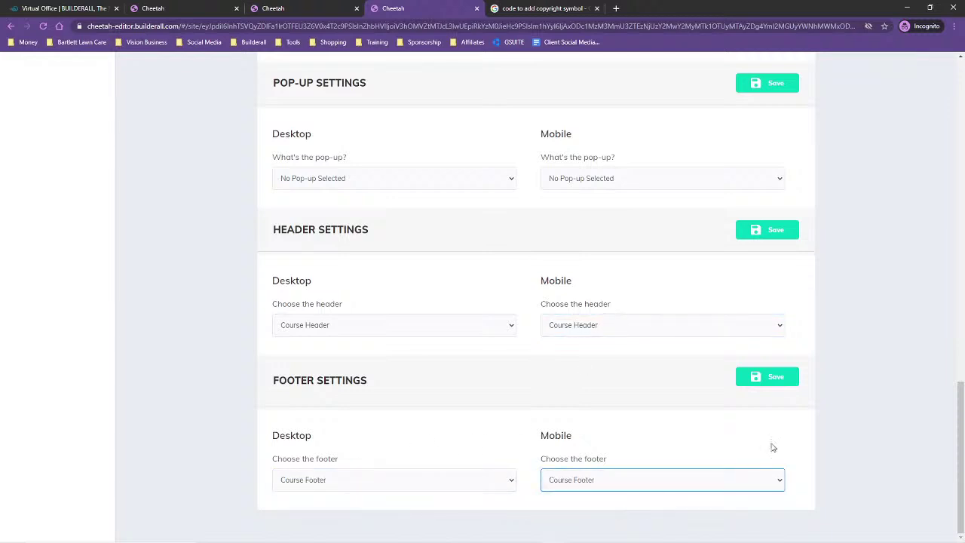
{"action": "left_click", "coordinate": [771, 379]}
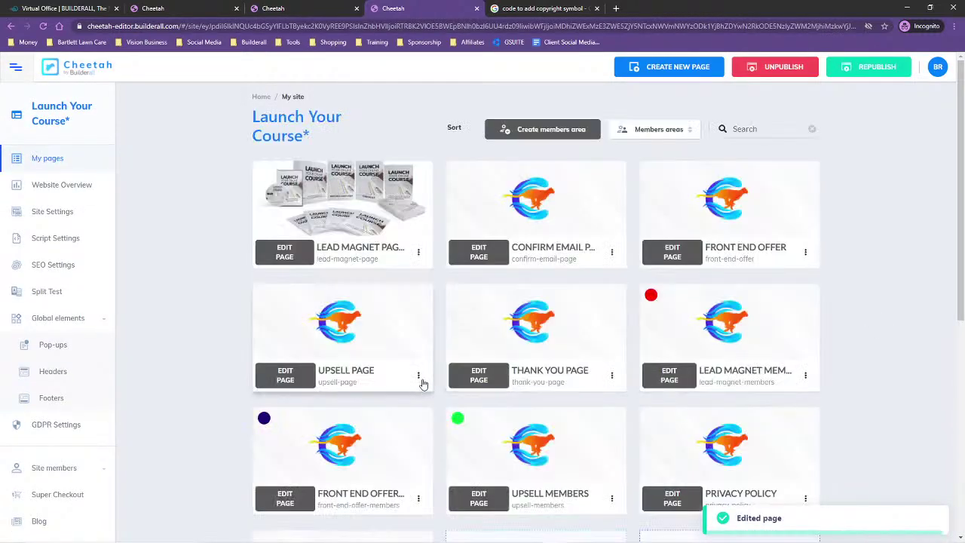
Step: In the Upsell Page's settings, choose Course Header as both the desktop and mobile header
{"action": "left_click", "coordinate": [418, 376]}
{"action": "left_click", "coordinate": [394, 403]}
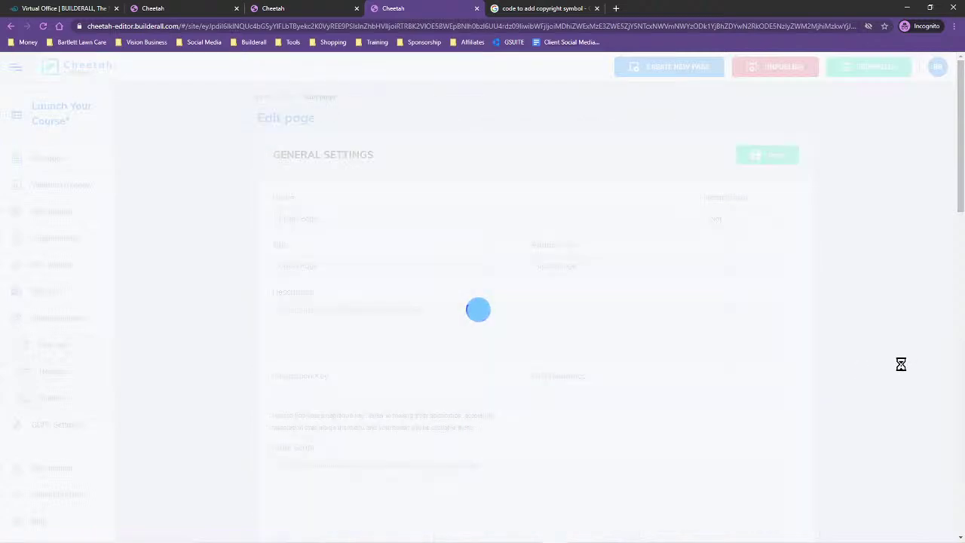
{"action": "scroll", "coordinate": [894, 370], "scroll_direction": "down", "scroll_amount": 10}
{"action": "scroll", "coordinate": [888, 372], "scroll_direction": "down", "scroll_amount": 7}
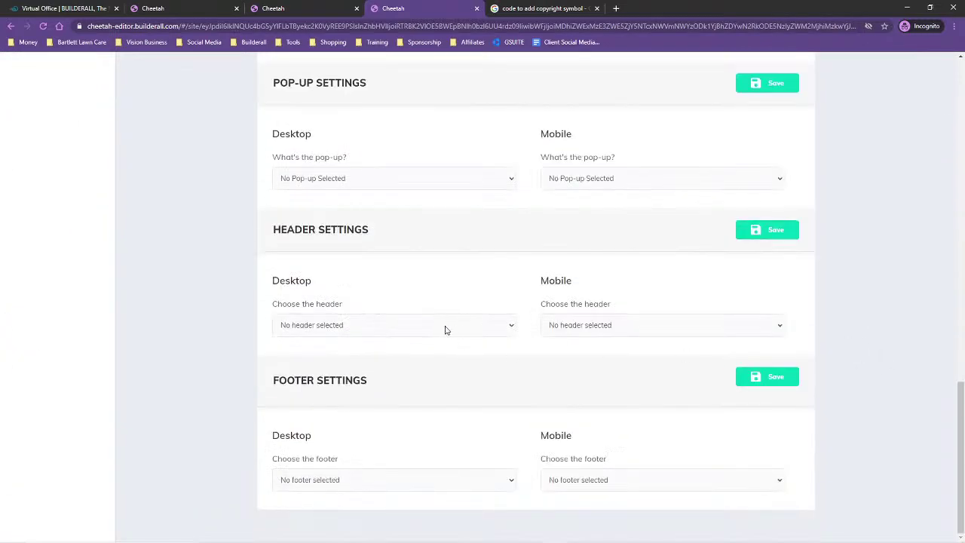
{"action": "left_click", "coordinate": [398, 324]}
{"action": "left_click", "coordinate": [395, 352]}
{"action": "left_click", "coordinate": [641, 320]}
{"action": "left_click", "coordinate": [641, 351]}
{"action": "left_click", "coordinate": [435, 480]}
{"action": "left_click", "coordinate": [442, 519]}
{"action": "left_click", "coordinate": [491, 488]}
{"action": "left_click", "coordinate": [486, 506]}
{"action": "left_click", "coordinate": [605, 480]}
{"action": "left_click", "coordinate": [606, 506]}
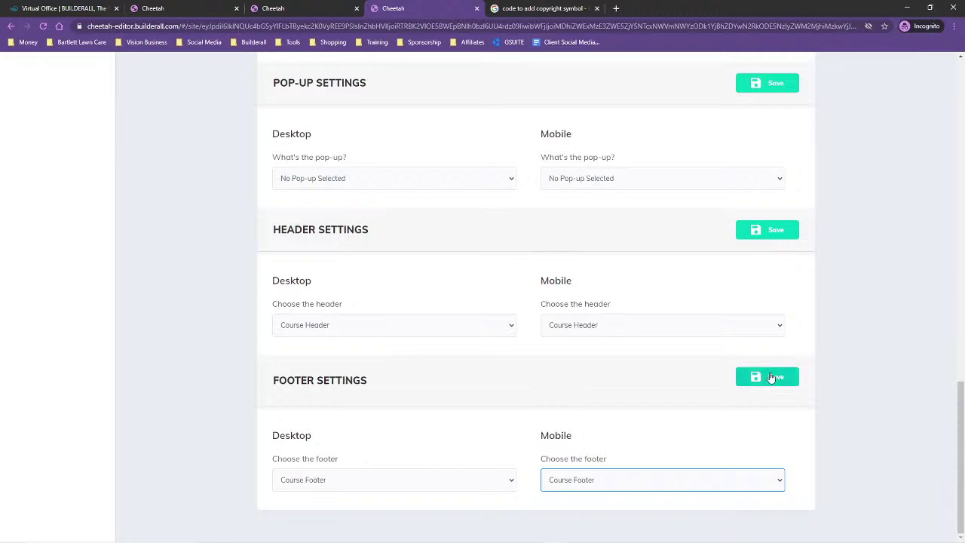
{"action": "left_click", "coordinate": [771, 377]}
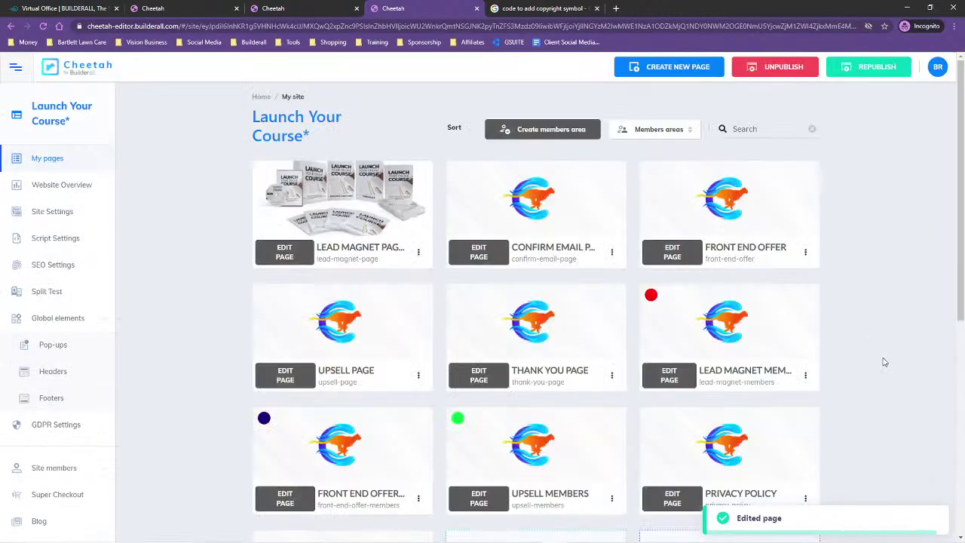
Step: In the Thank You Page's settings, choose Course Header as both the desktop and mobile header
{"action": "scroll", "coordinate": [882, 360], "scroll_direction": "down", "scroll_amount": 3}
{"action": "left_click", "coordinate": [611, 226]}
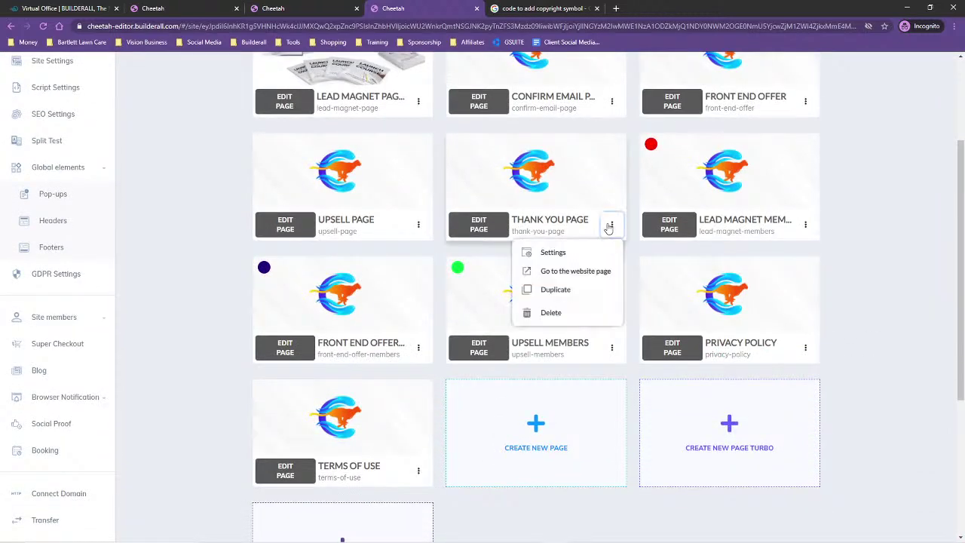
{"action": "left_click", "coordinate": [558, 254]}
{"action": "scroll", "coordinate": [475, 373], "scroll_direction": "down", "scroll_amount": 3}
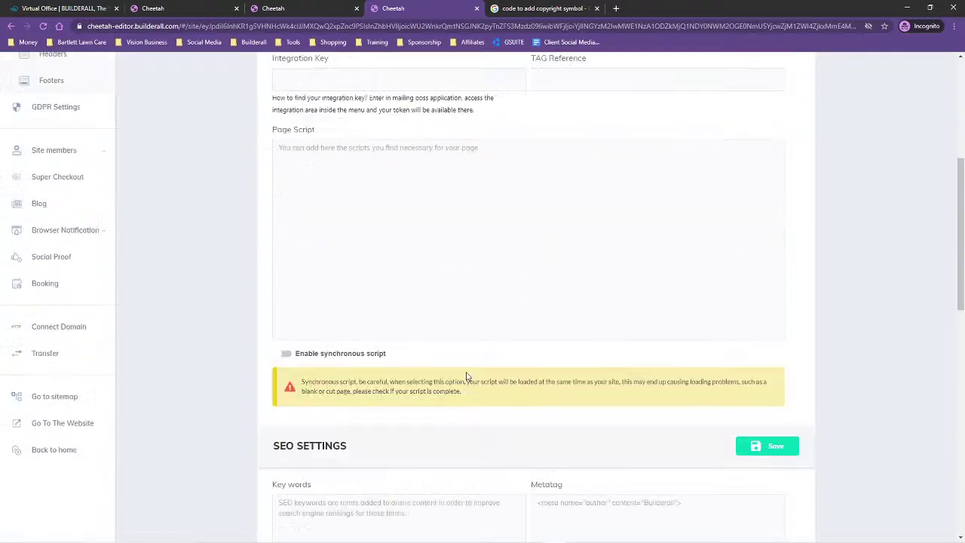
{"action": "scroll", "coordinate": [463, 368], "scroll_direction": "down", "scroll_amount": 15}
{"action": "left_click", "coordinate": [405, 328]}
{"action": "left_click", "coordinate": [395, 363]}
{"action": "left_click", "coordinate": [398, 331]}
{"action": "left_click", "coordinate": [391, 352]}
{"action": "left_click", "coordinate": [588, 326]}
{"action": "left_click", "coordinate": [581, 352]}
{"action": "left_click", "coordinate": [323, 486]}
{"action": "left_click", "coordinate": [324, 515]}
{"action": "left_click", "coordinate": [599, 483]}
{"action": "left_click", "coordinate": [592, 507]}
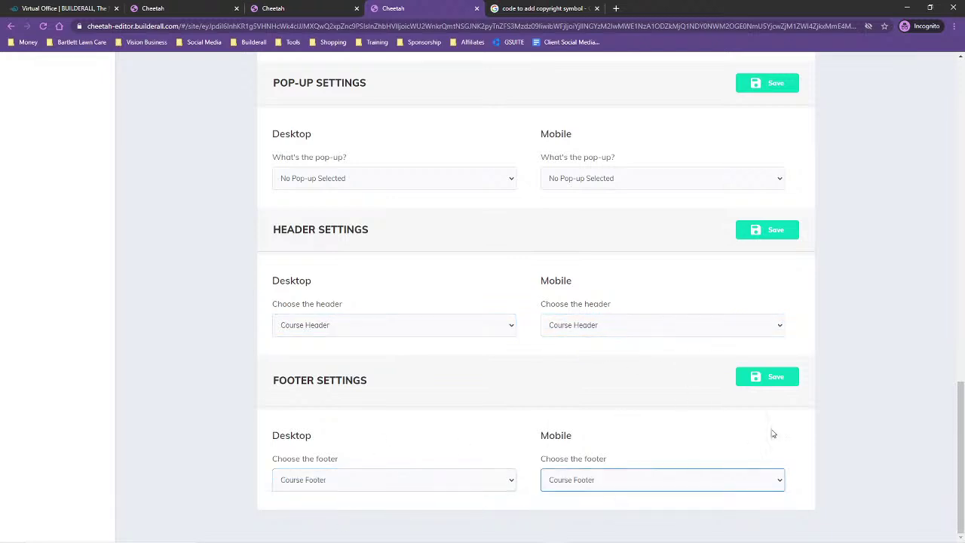
{"action": "left_click", "coordinate": [775, 374]}
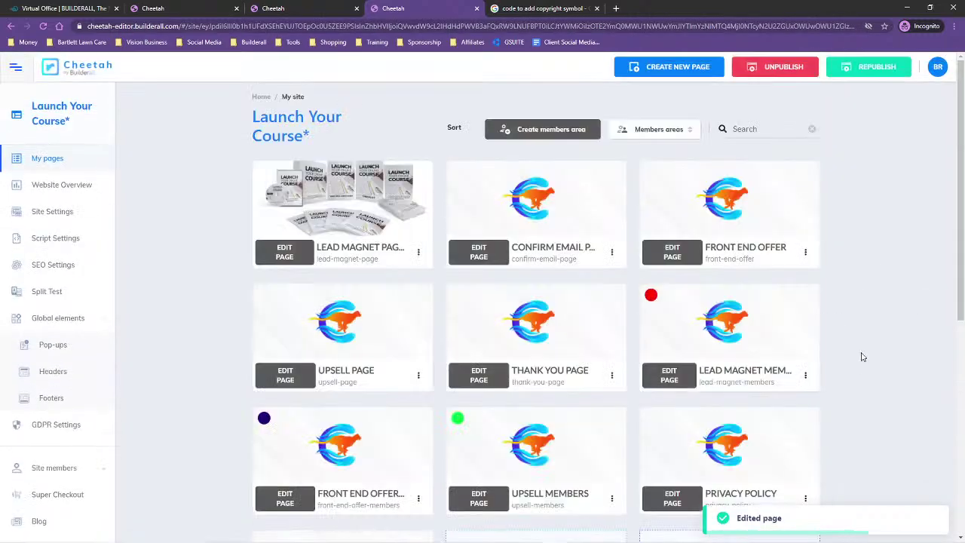
Step: In the Lead Magnet Members page's settings, choose Course Header as both the desktop and mobile header
{"action": "scroll", "coordinate": [830, 292], "scroll_direction": "down", "scroll_amount": 4}
{"action": "left_click", "coordinate": [805, 174]}
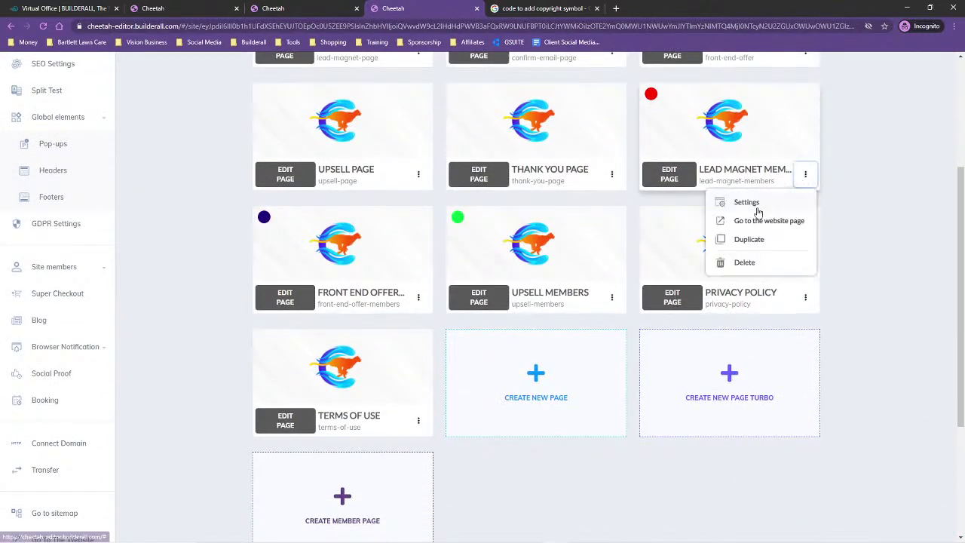
{"action": "left_click", "coordinate": [745, 202]}
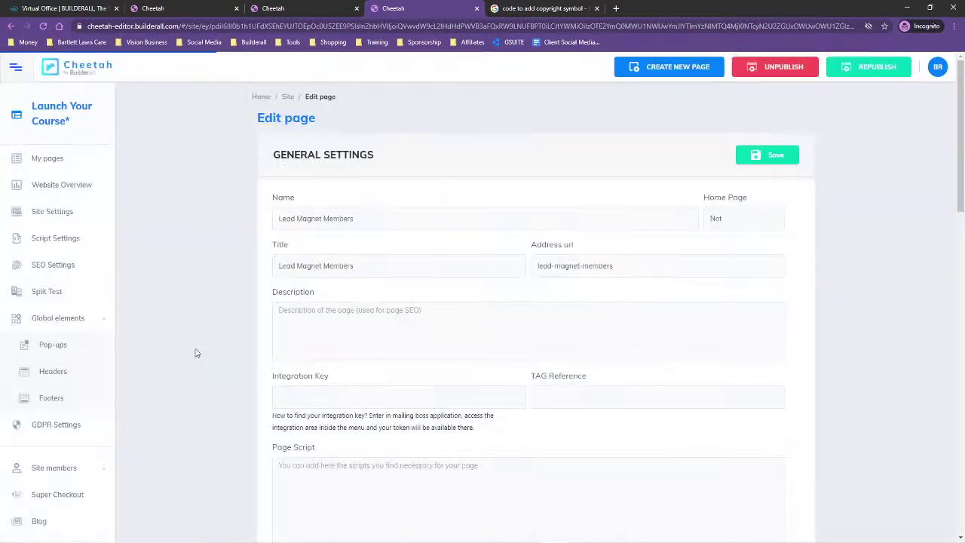
{"action": "scroll", "coordinate": [483, 392], "scroll_direction": "down", "scroll_amount": 15}
{"action": "left_click", "coordinate": [354, 326]}
{"action": "left_click", "coordinate": [351, 351]}
{"action": "left_click", "coordinate": [620, 333]}
{"action": "left_click", "coordinate": [600, 352]}
Step: Set the Lead Magnet Members page's desktop and mobile footers to Course Footer and save the page settings
{"action": "left_click", "coordinate": [415, 486]}
{"action": "left_click", "coordinate": [398, 507]}
{"action": "left_click", "coordinate": [600, 487]}
{"action": "left_click", "coordinate": [600, 506]}
{"action": "left_click", "coordinate": [776, 377]}
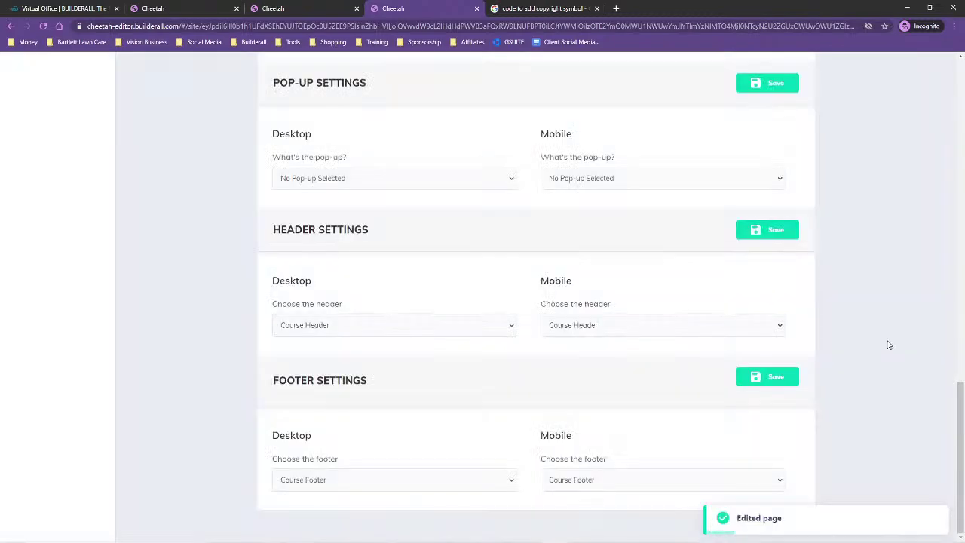
Step: In the Front End Offer Members page's settings, choose Course Header as both the desktop and mobile header
{"action": "scroll", "coordinate": [884, 340], "scroll_direction": "down", "scroll_amount": 4}
{"action": "scroll", "coordinate": [867, 338], "scroll_direction": "up", "scroll_amount": 1}
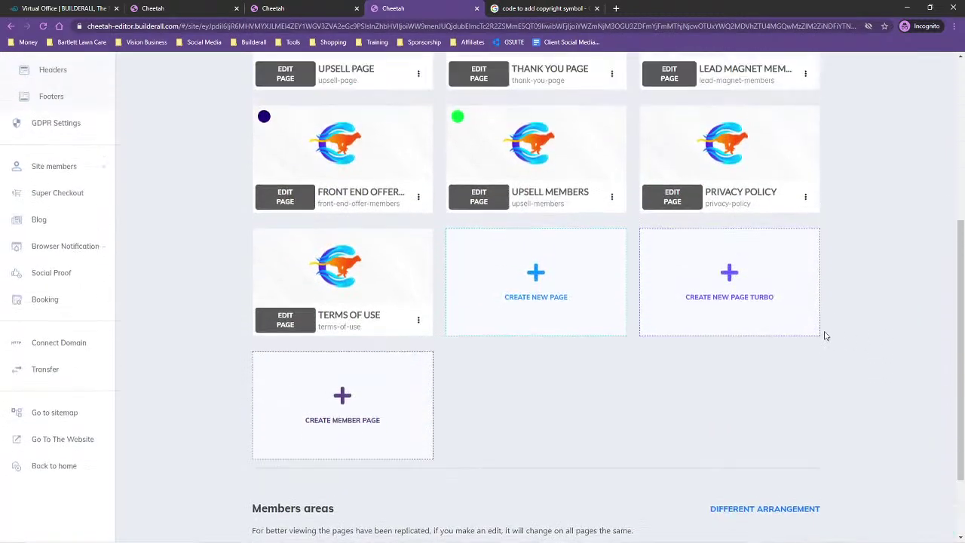
{"action": "left_click", "coordinate": [418, 146]}
{"action": "left_click", "coordinate": [386, 225]}
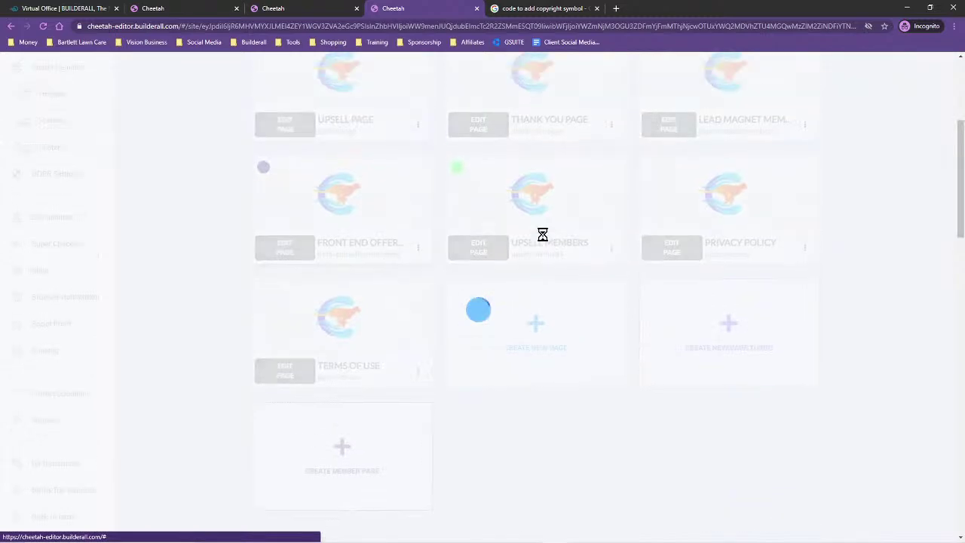
{"action": "scroll", "coordinate": [849, 325], "scroll_direction": "down", "scroll_amount": 15}
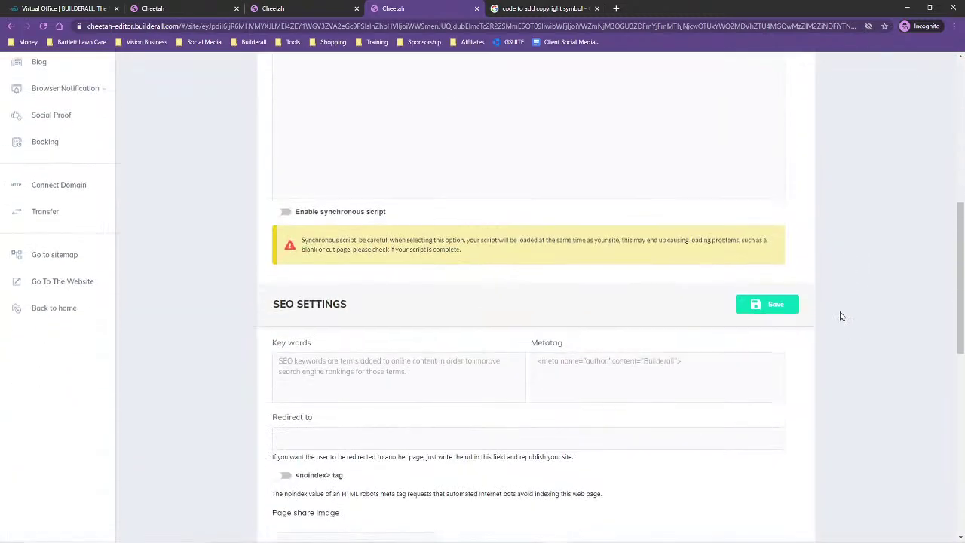
{"action": "left_click", "coordinate": [309, 407]}
{"action": "left_click", "coordinate": [340, 435]}
{"action": "left_click", "coordinate": [579, 409]}
{"action": "left_click", "coordinate": [595, 434]}
Step: Set the Front End Offer Members page's desktop and mobile footers to Course Footer and save the page settings
{"action": "scroll", "coordinate": [668, 398], "scroll_direction": "down", "scroll_amount": 1}
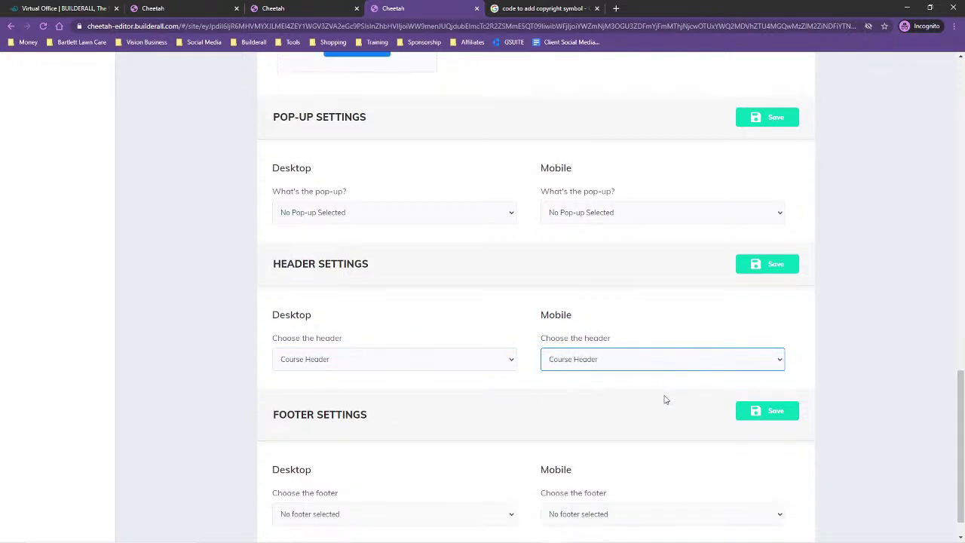
{"action": "left_click", "coordinate": [388, 483]}
{"action": "left_click", "coordinate": [392, 506]}
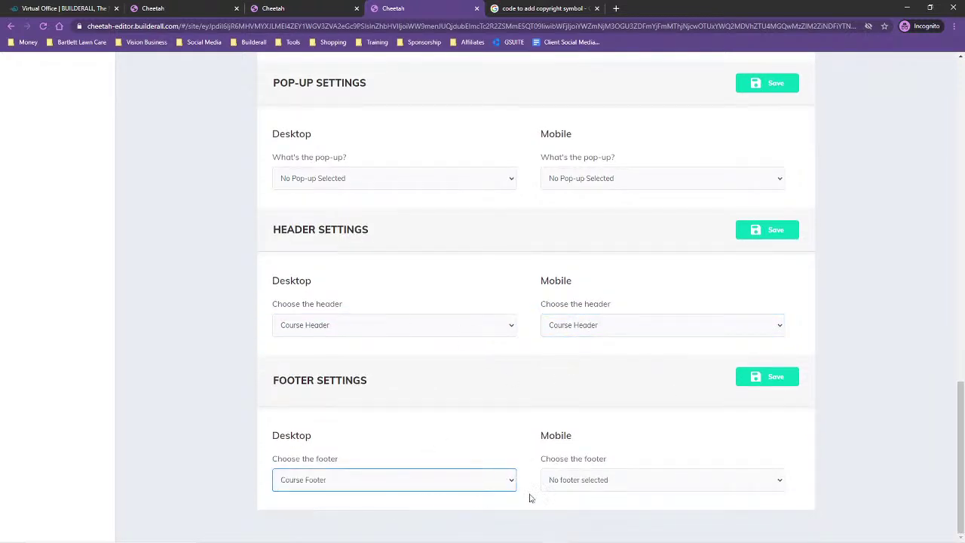
{"action": "left_click", "coordinate": [638, 483]}
{"action": "left_click", "coordinate": [608, 508]}
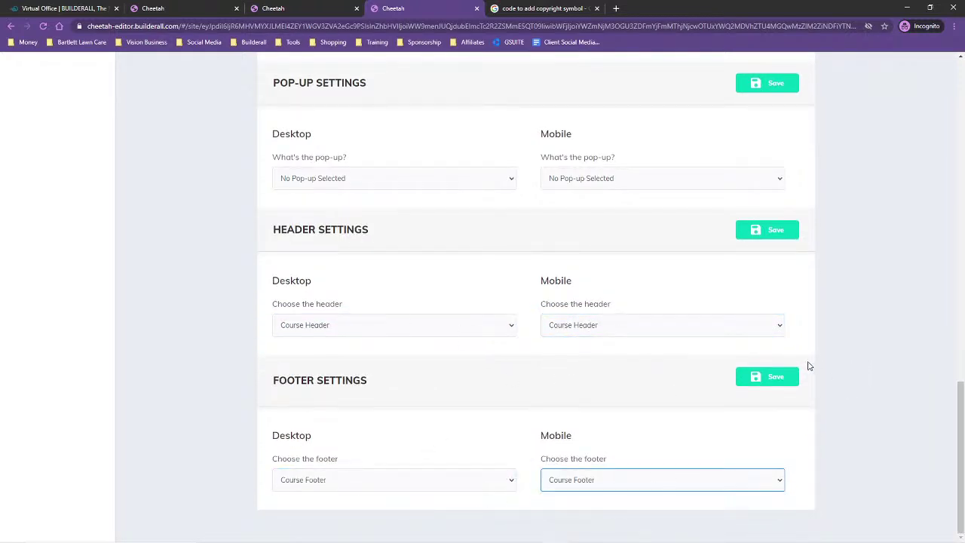
{"action": "left_click", "coordinate": [776, 377]}
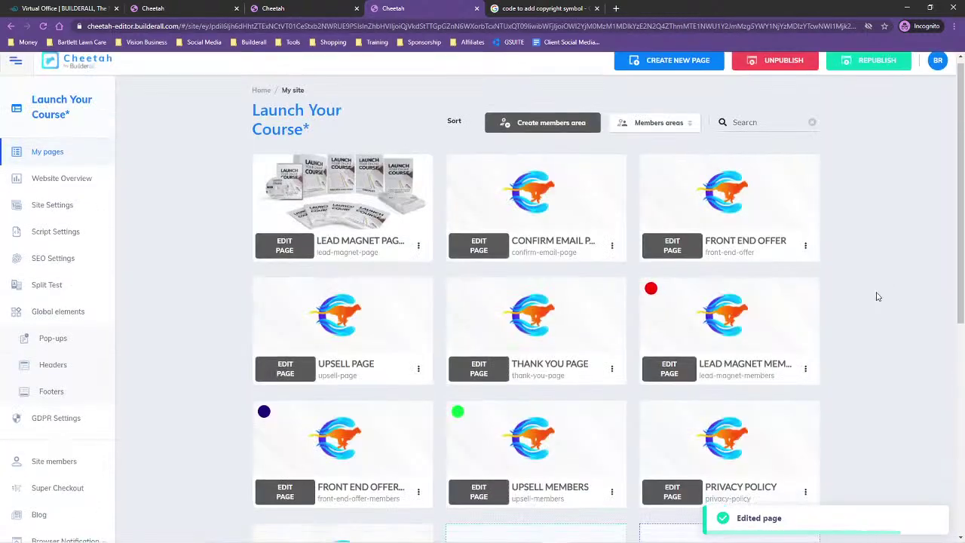
Step: In the Upsell Members page's settings, choose Course Header as both the desktop and mobile header
{"action": "scroll", "coordinate": [874, 296], "scroll_direction": "down", "scroll_amount": 5}
{"action": "left_click", "coordinate": [611, 248]}
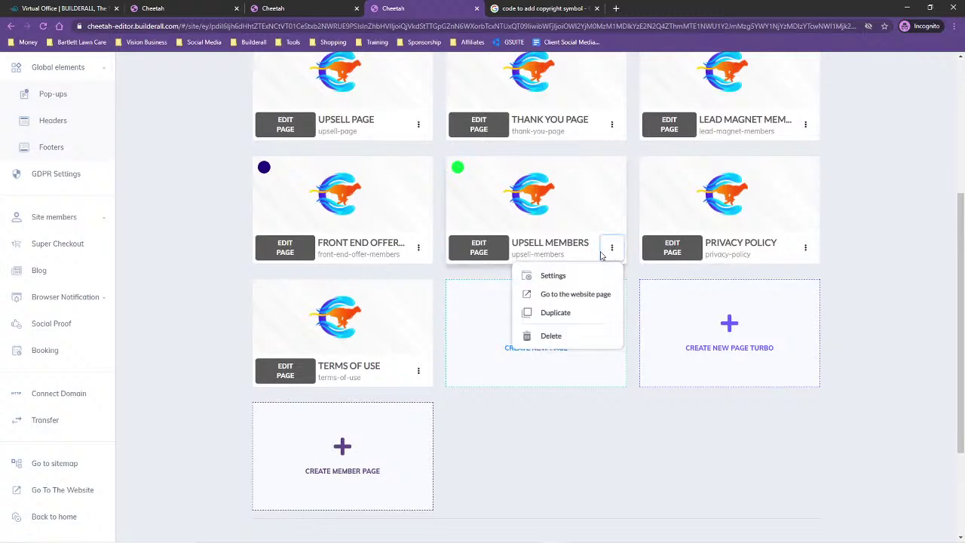
{"action": "left_click", "coordinate": [540, 276]}
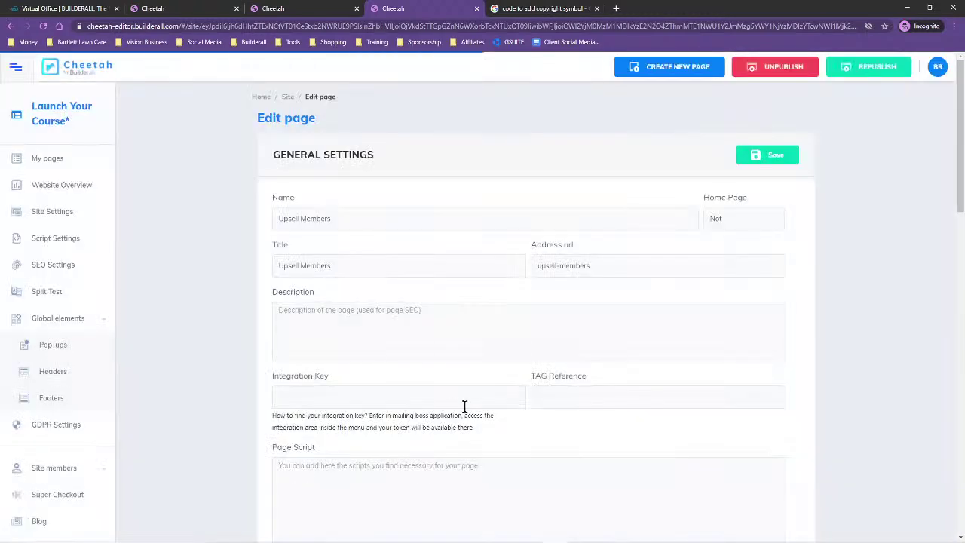
{"action": "scroll", "coordinate": [463, 404], "scroll_direction": "down", "scroll_amount": 8}
{"action": "scroll", "coordinate": [452, 377], "scroll_direction": "down", "scroll_amount": 6}
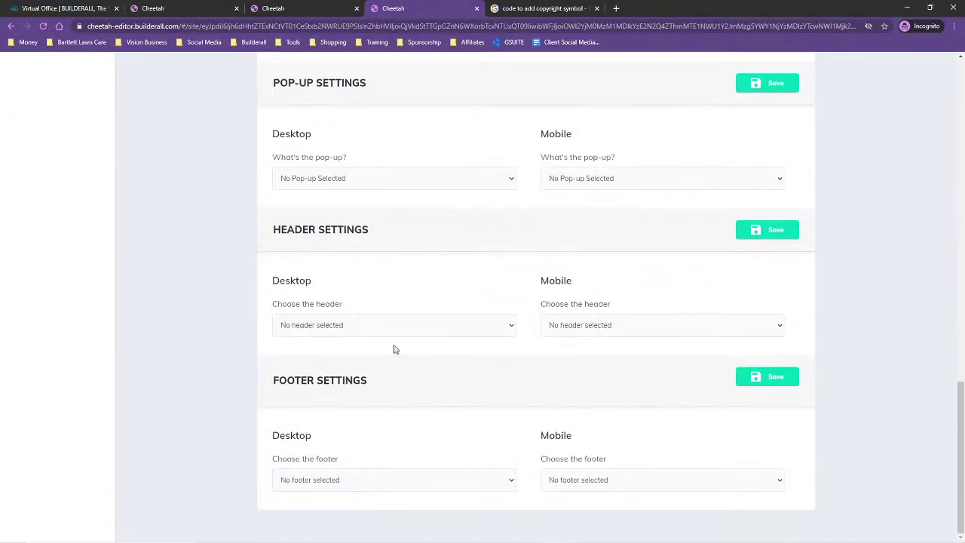
{"action": "left_click", "coordinate": [321, 329]}
{"action": "left_click", "coordinate": [317, 352]}
{"action": "left_click", "coordinate": [581, 331]}
{"action": "left_click", "coordinate": [581, 351]}
Step: Set the Upsell Members page's desktop and mobile footers to Course Footer and save the page settings
{"action": "left_click", "coordinate": [392, 481]}
{"action": "left_click", "coordinate": [383, 506]}
{"action": "left_click", "coordinate": [635, 480]}
{"action": "left_click", "coordinate": [636, 505]}
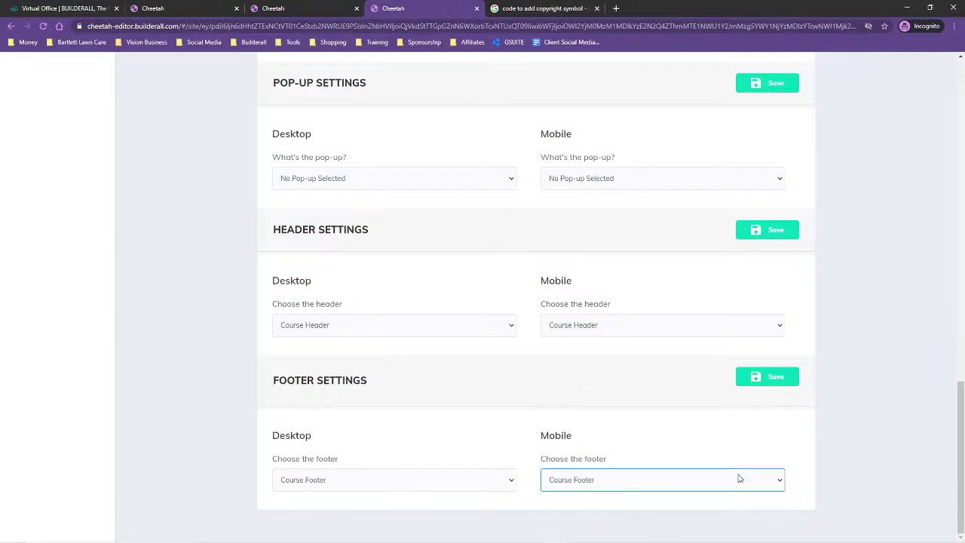
{"action": "left_click", "coordinate": [784, 386]}
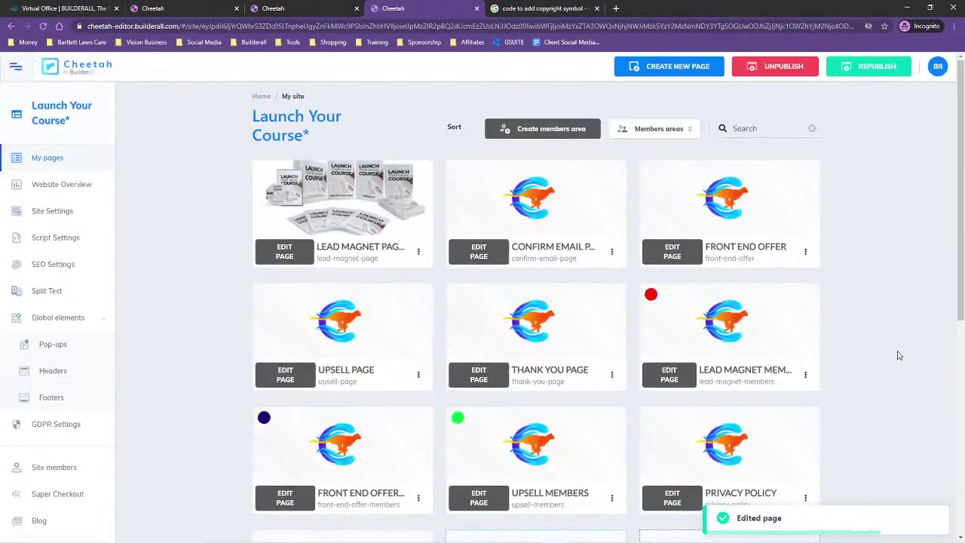
Step: View the published Upsell Members page on the website and return to the site's page list
{"action": "scroll", "coordinate": [900, 355], "scroll_direction": "down", "scroll_amount": 3}
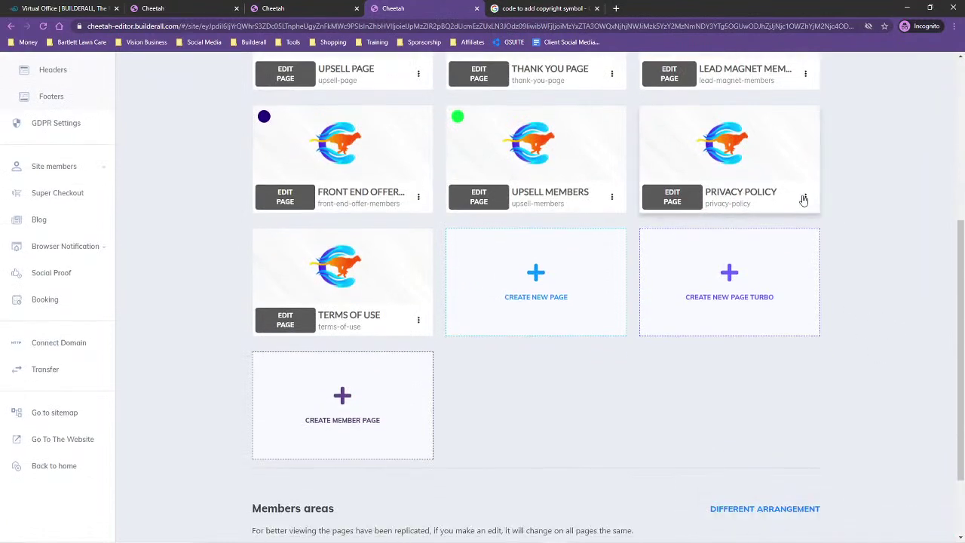
{"action": "left_click", "coordinate": [613, 197]}
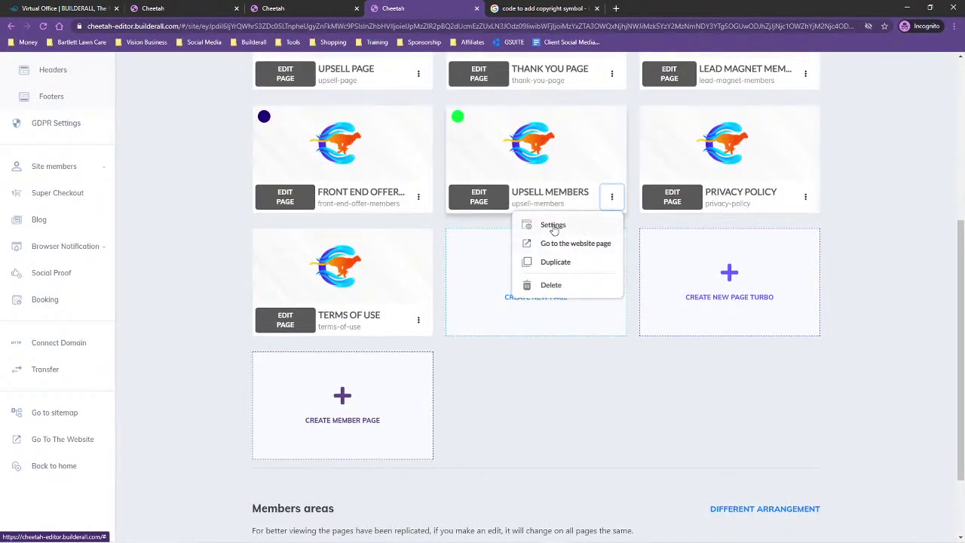
{"action": "left_click", "coordinate": [556, 251]}
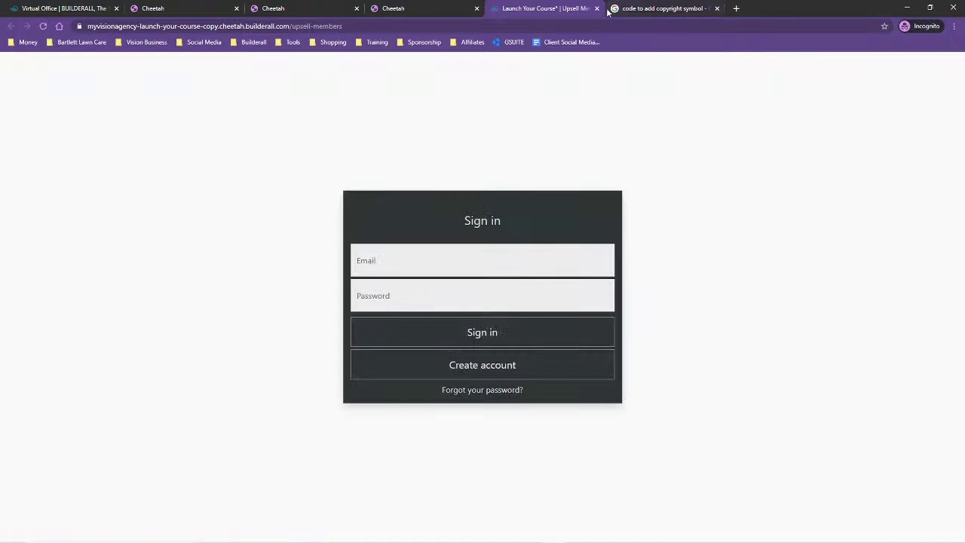
{"action": "key", "text": "ctrl+shift+Tab"}
{"action": "left_click", "coordinate": [565, 8]}
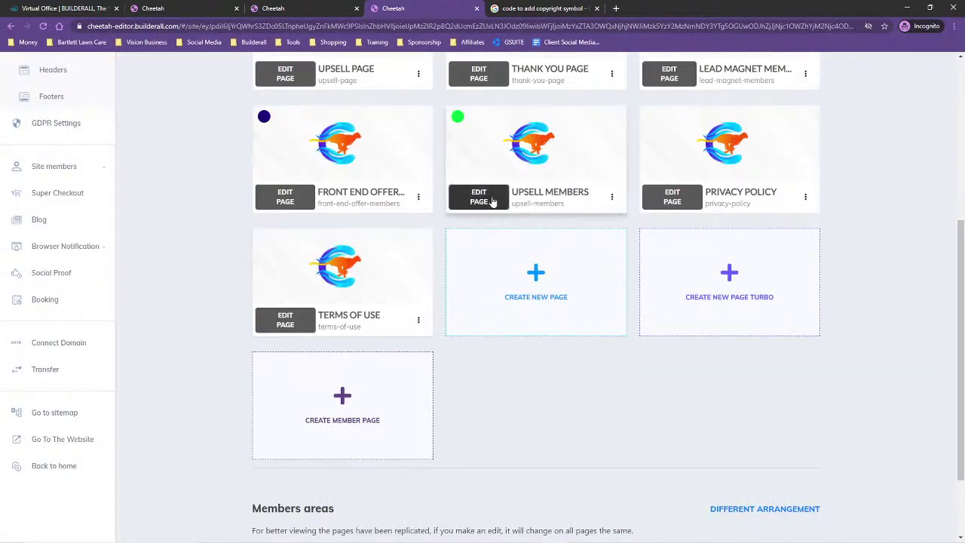
Step: Check the header and footer choices in the Upsell Members page's settings and return to the site's page list
{"action": "left_click", "coordinate": [612, 199]}
{"action": "left_click", "coordinate": [593, 221]}
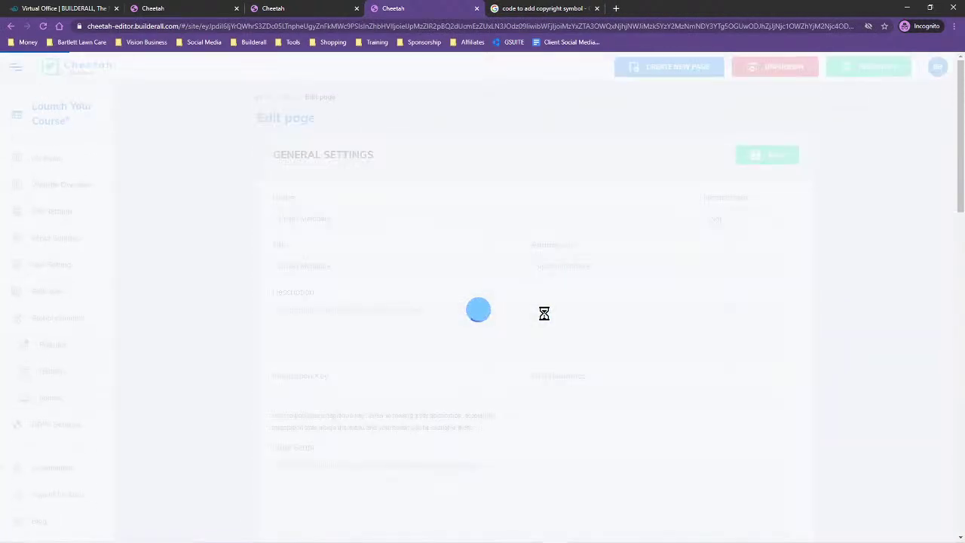
{"action": "scroll", "coordinate": [503, 338], "scroll_direction": "down", "scroll_amount": 5}
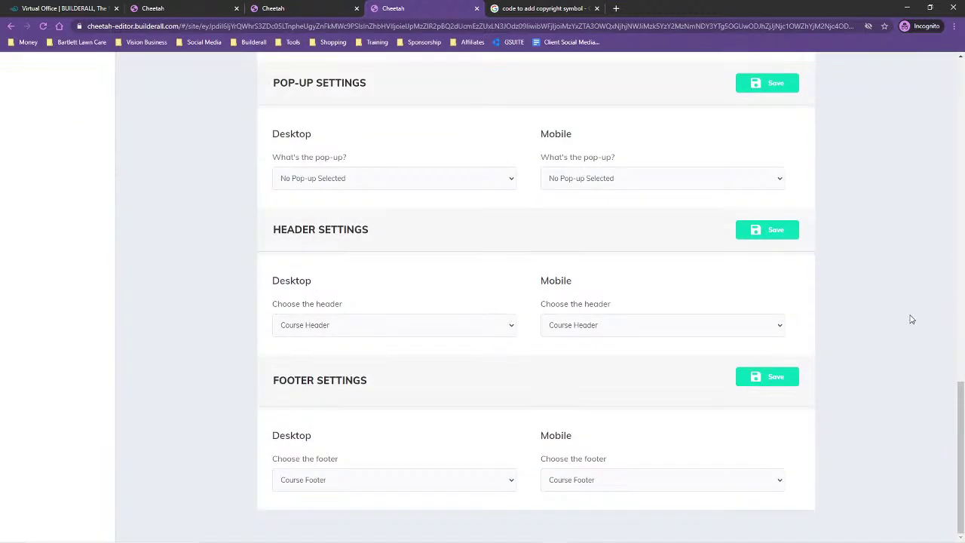
{"action": "scroll", "coordinate": [877, 317], "scroll_direction": "up", "scroll_amount": 10}
{"action": "left_click", "coordinate": [293, 102]}
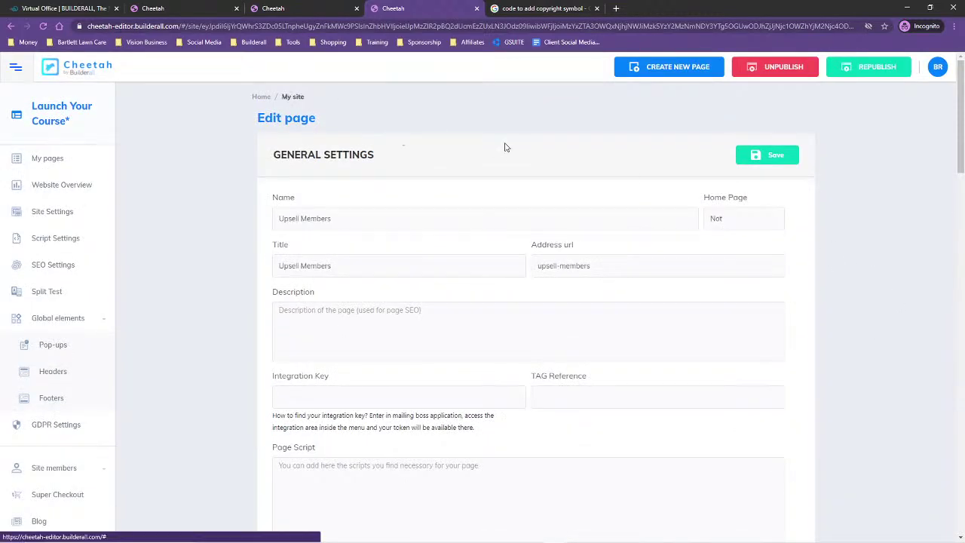
Step: In the Privacy Policy page's settings, choose Course Header as both the desktop and mobile header
{"action": "scroll", "coordinate": [874, 332], "scroll_direction": "down", "scroll_amount": 8}
{"action": "scroll", "coordinate": [892, 345], "scroll_direction": "up", "scroll_amount": 3}
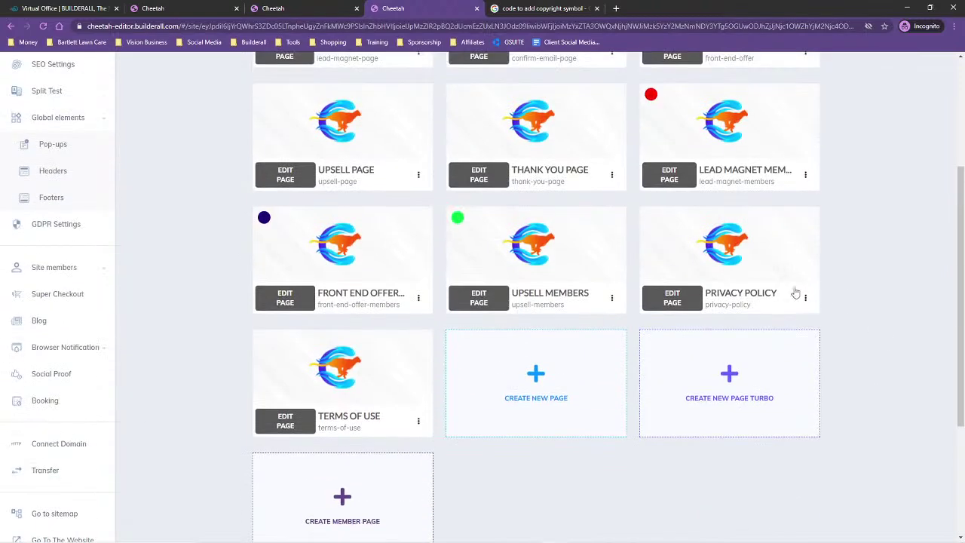
{"action": "left_click", "coordinate": [805, 300]}
{"action": "left_click", "coordinate": [789, 323]}
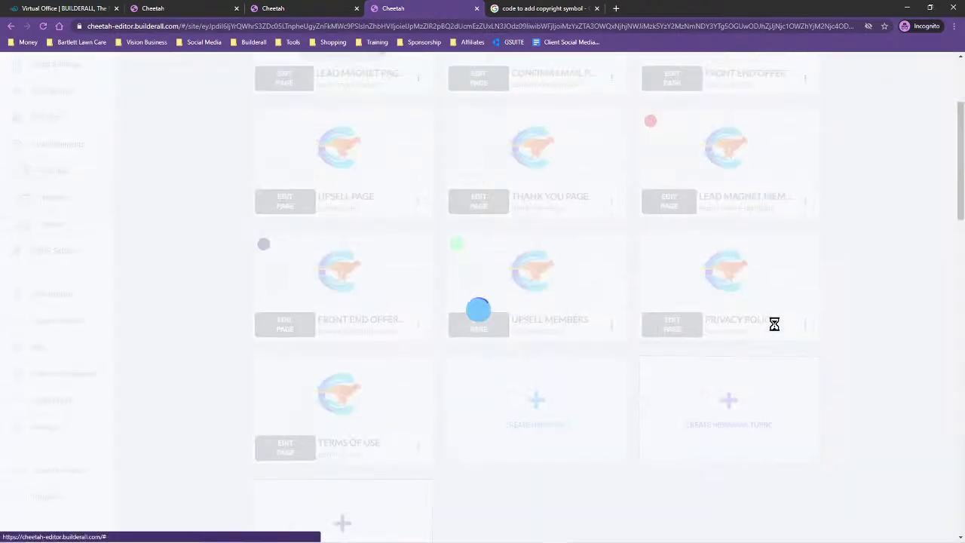
{"action": "scroll", "coordinate": [452, 369], "scroll_direction": "down", "scroll_amount": 15}
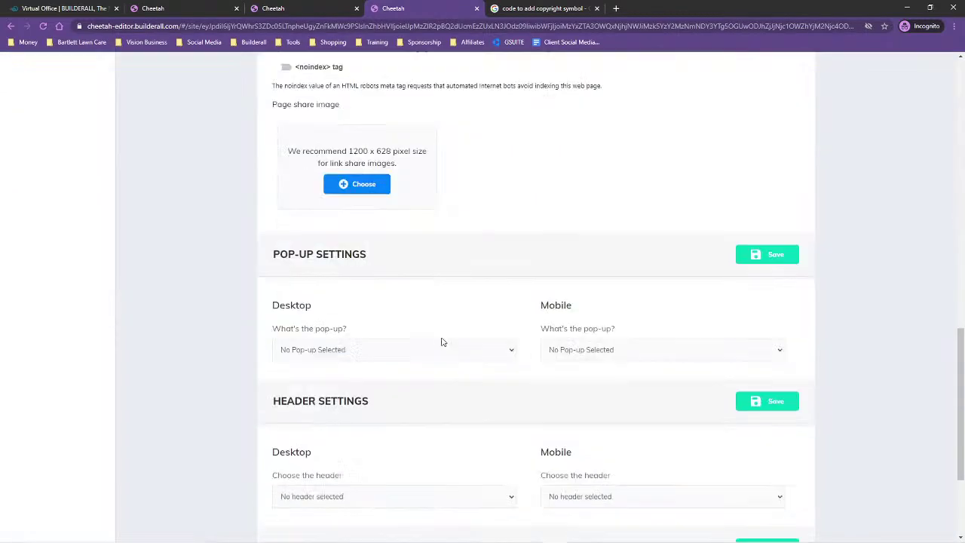
{"action": "left_click", "coordinate": [310, 324]}
{"action": "left_click", "coordinate": [318, 351]}
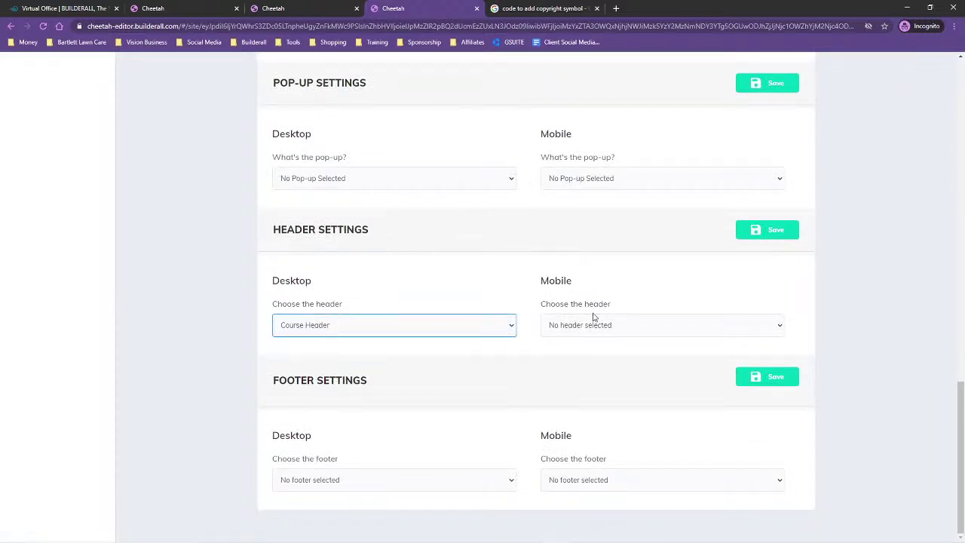
{"action": "left_click", "coordinate": [599, 324]}
{"action": "left_click", "coordinate": [591, 351]}
Step: Set the Privacy Policy page's desktop and mobile footers to Course Footer and save the page settings
{"action": "left_click", "coordinate": [399, 481]}
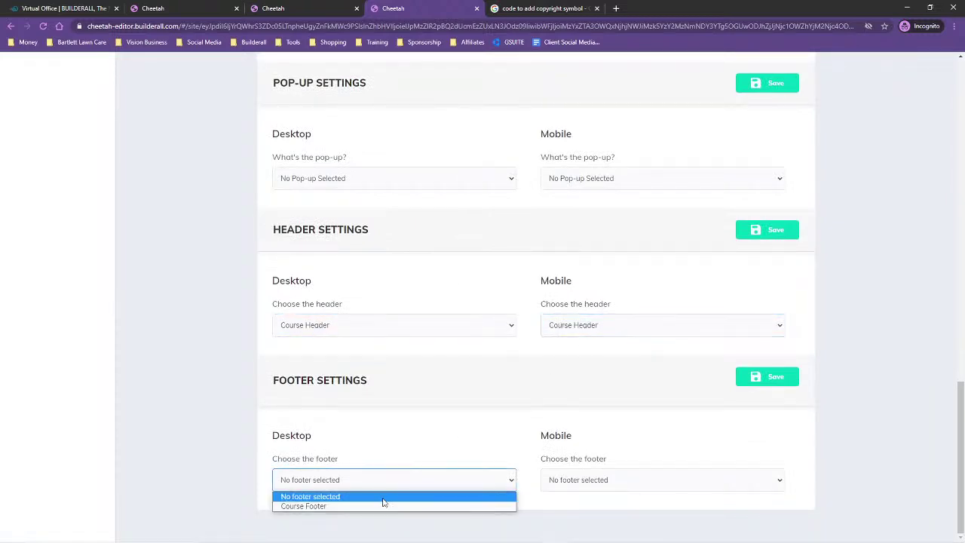
{"action": "left_click", "coordinate": [379, 507]}
{"action": "left_click", "coordinate": [620, 484]}
{"action": "left_click", "coordinate": [620, 503]}
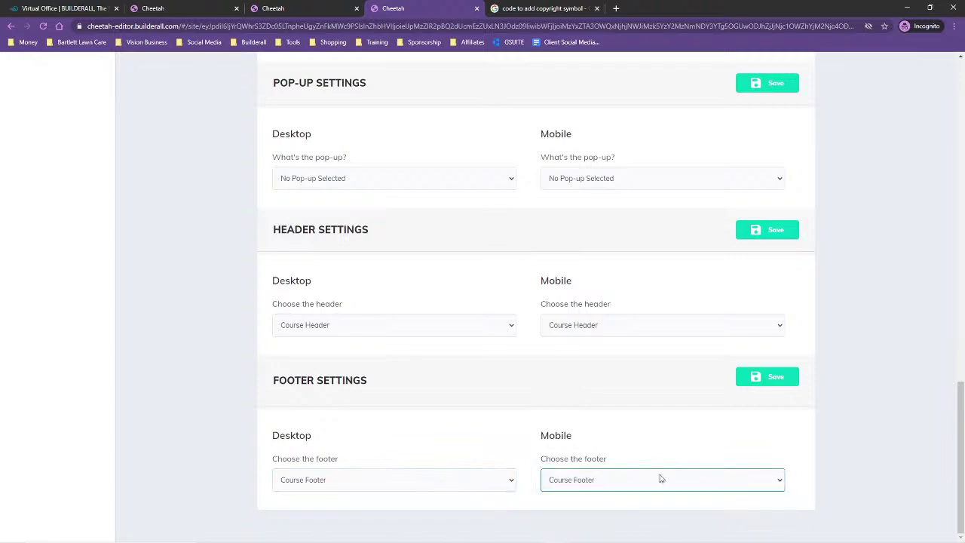
{"action": "left_click", "coordinate": [776, 377]}
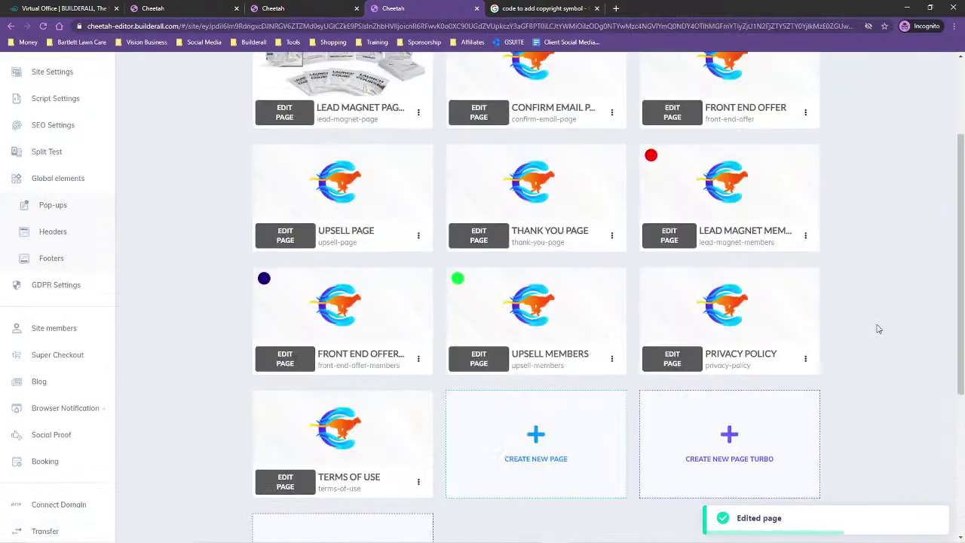
Step: In the Terms of Use page's settings, choose Course Header as both the desktop and mobile header
{"action": "scroll", "coordinate": [472, 334], "scroll_direction": "down", "scroll_amount": 3}
{"action": "left_click", "coordinate": [418, 220]}
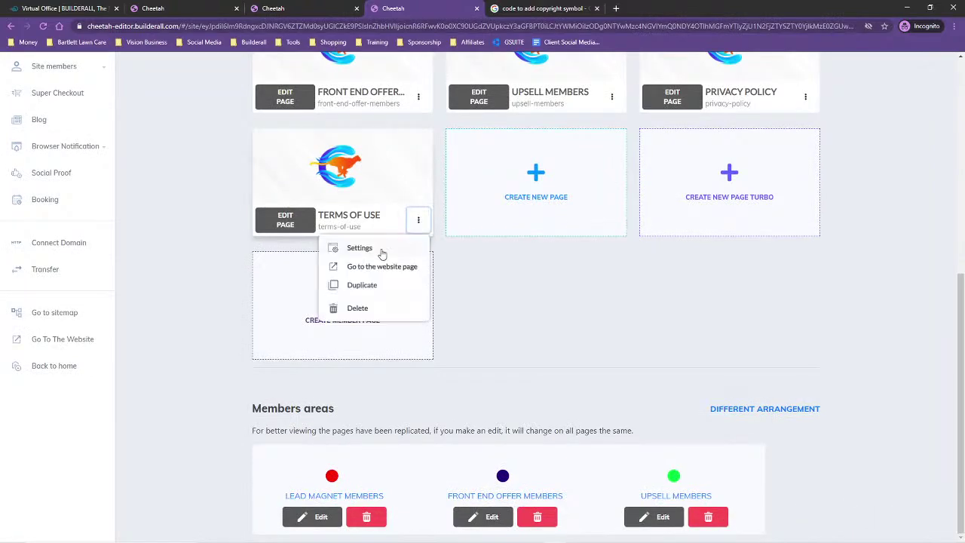
{"action": "left_click", "coordinate": [381, 254]}
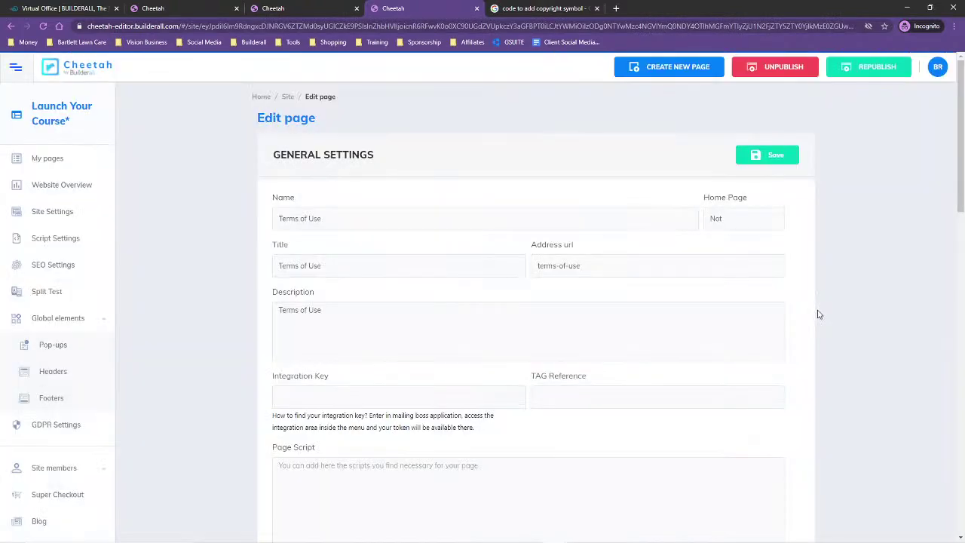
{"action": "scroll", "coordinate": [814, 313], "scroll_direction": "down", "scroll_amount": 4}
{"action": "scroll", "coordinate": [807, 312], "scroll_direction": "down", "scroll_amount": 10}
{"action": "left_click", "coordinate": [319, 328]}
{"action": "left_click", "coordinate": [325, 351]}
{"action": "left_click", "coordinate": [658, 330]}
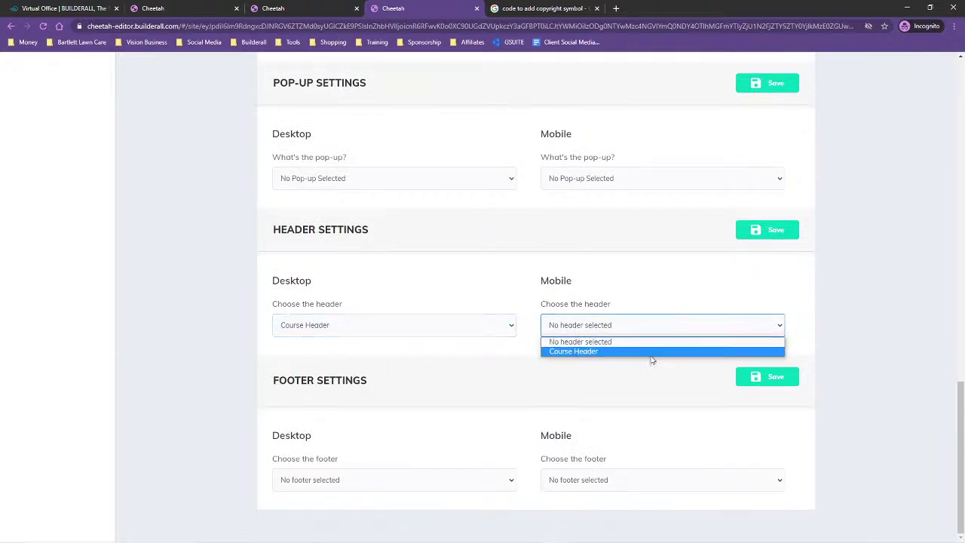
{"action": "left_click", "coordinate": [647, 353]}
Step: Set the Terms of Use page's desktop and mobile footers to Course Footer and save the page settings
{"action": "left_click", "coordinate": [413, 491]}
{"action": "left_click", "coordinate": [397, 508]}
{"action": "left_click", "coordinate": [618, 475]}
{"action": "left_click", "coordinate": [595, 503]}
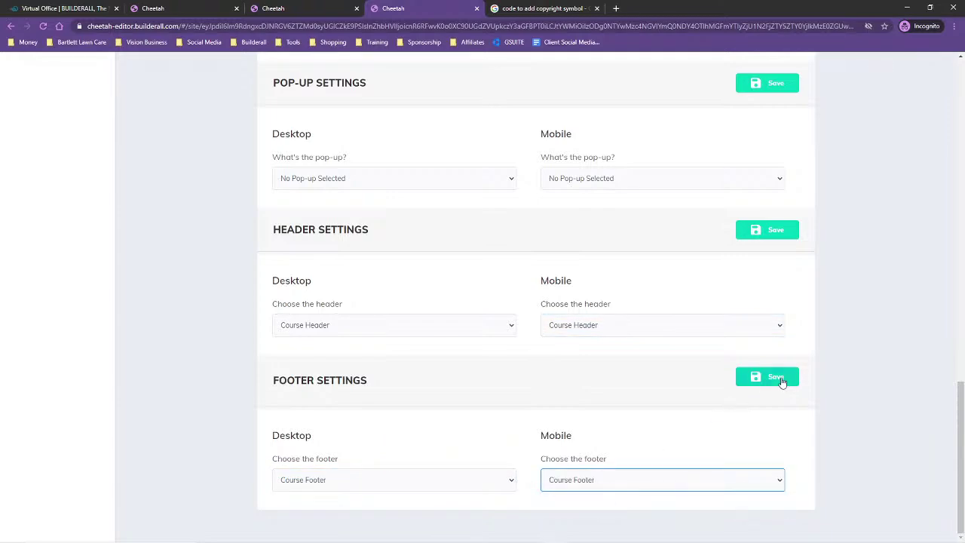
{"action": "left_click", "coordinate": [769, 377]}
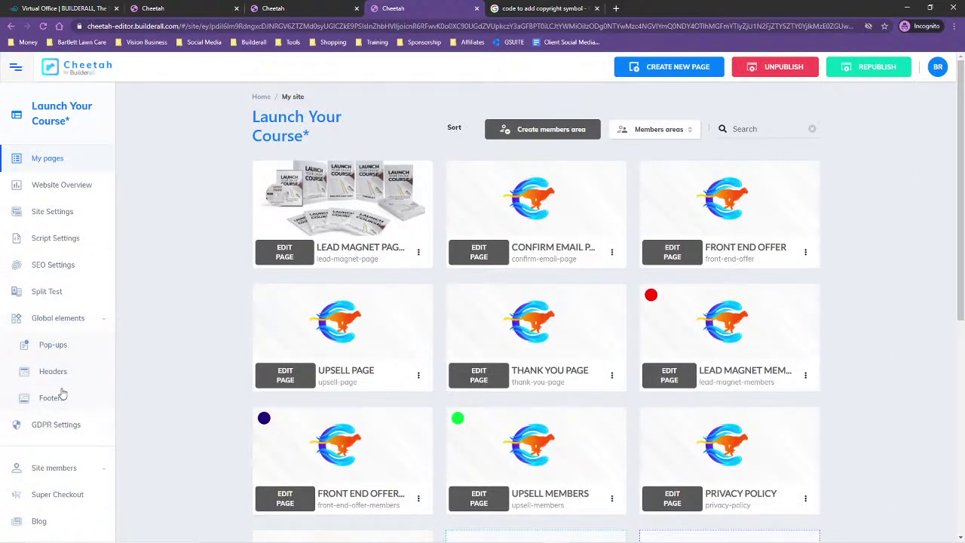
Step: Republish the site and view the published Lead Magnet Page down to its footer text
{"action": "left_click", "coordinate": [867, 72]}
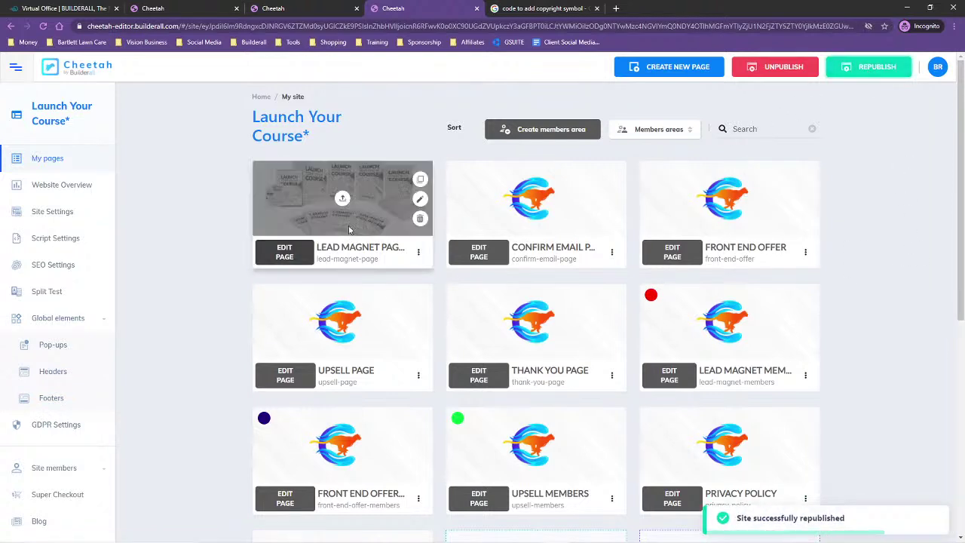
{"action": "left_click", "coordinate": [418, 252]}
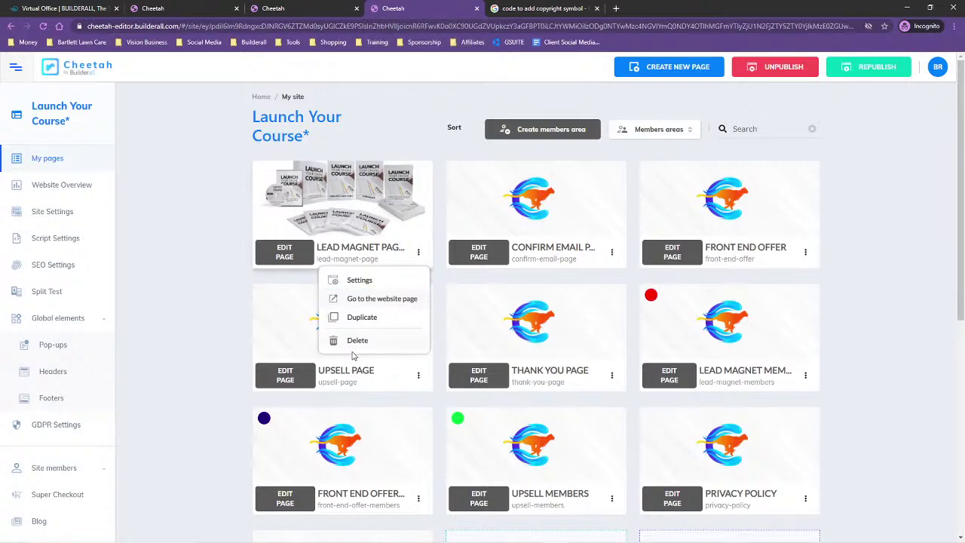
{"action": "left_click", "coordinate": [377, 299]}
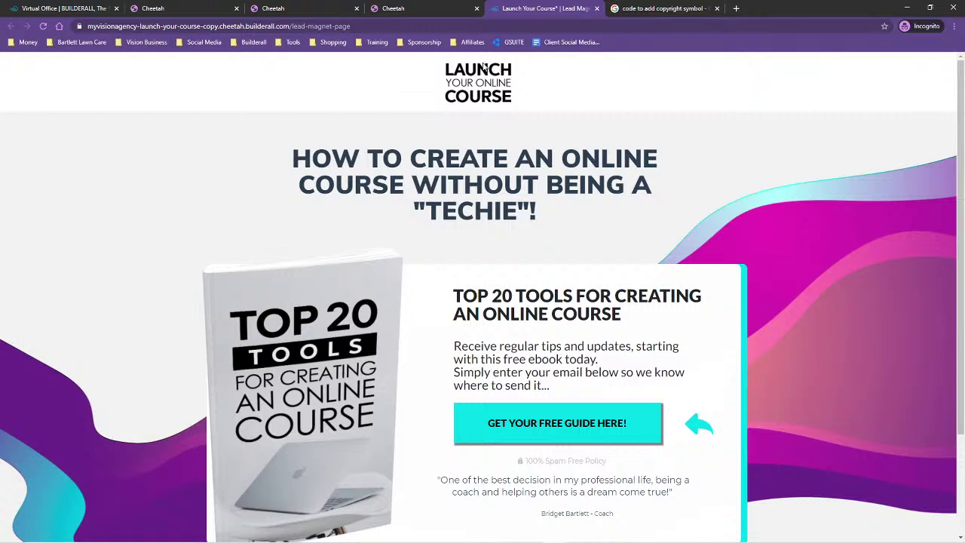
{"action": "scroll", "coordinate": [880, 267], "scroll_direction": "down", "scroll_amount": 2}
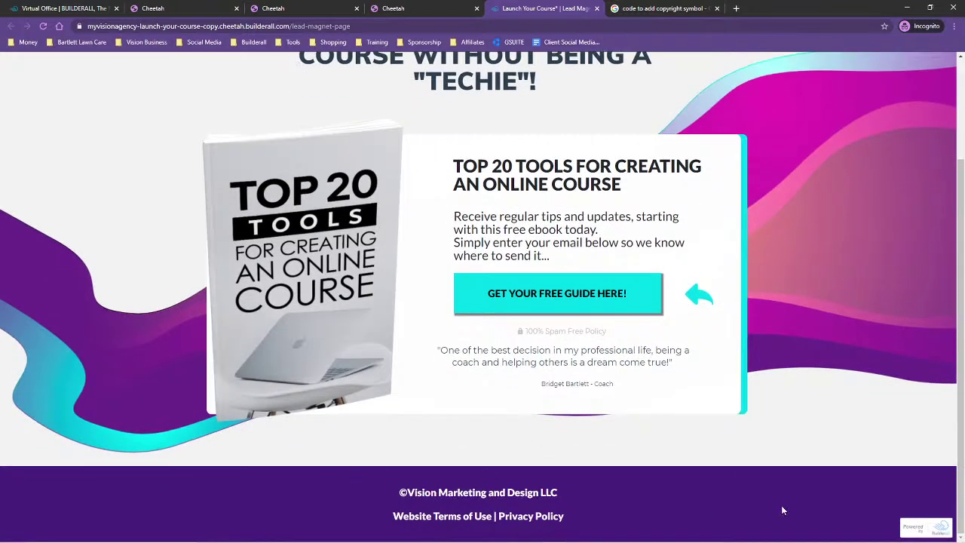
{"action": "left_click_drag", "start_coordinate": [400, 493], "coordinate": [376, 493]}
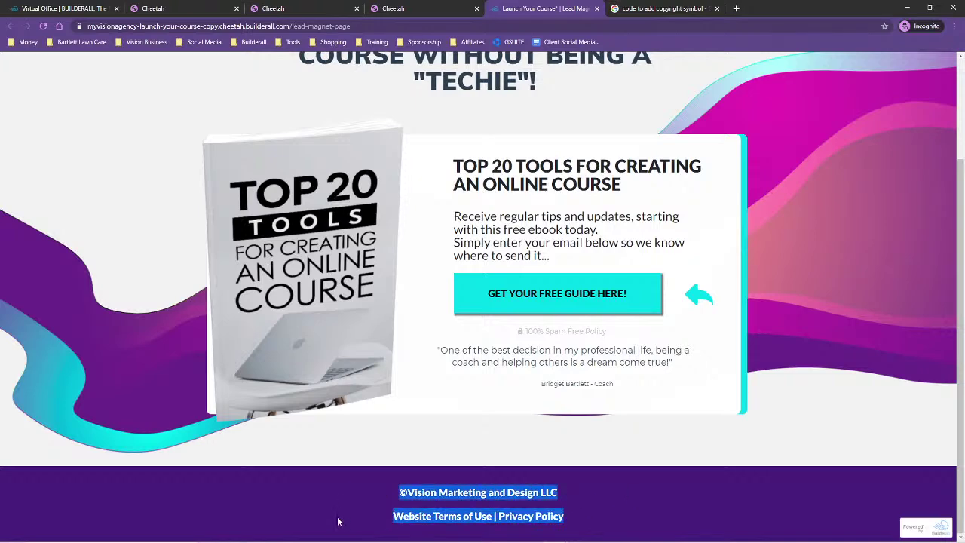
Step: Test the footer's Website Terms of Use and Privacy Policy links, checking each linked page and closing it
{"action": "left_click", "coordinate": [405, 521]}
{"action": "left_click", "coordinate": [436, 520]}
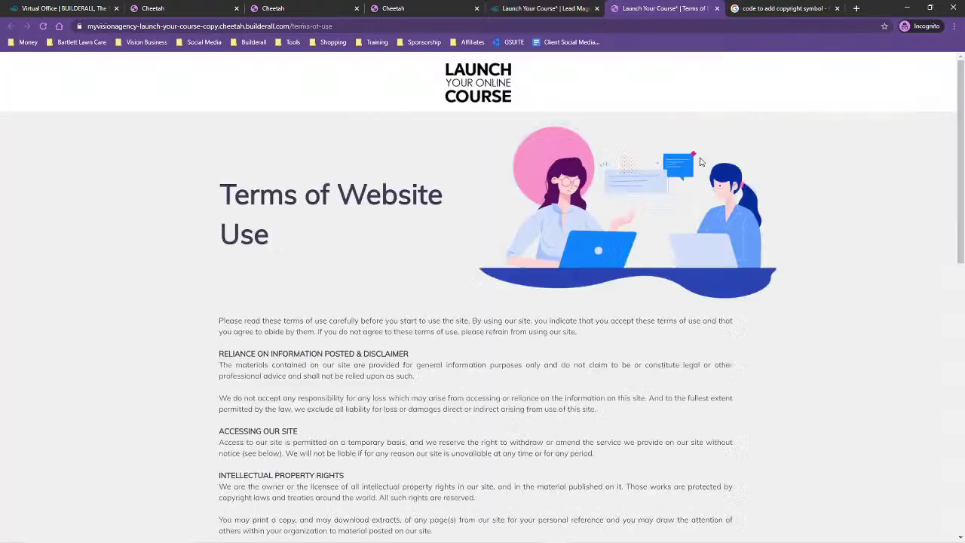
{"action": "left_click", "coordinate": [717, 9]}
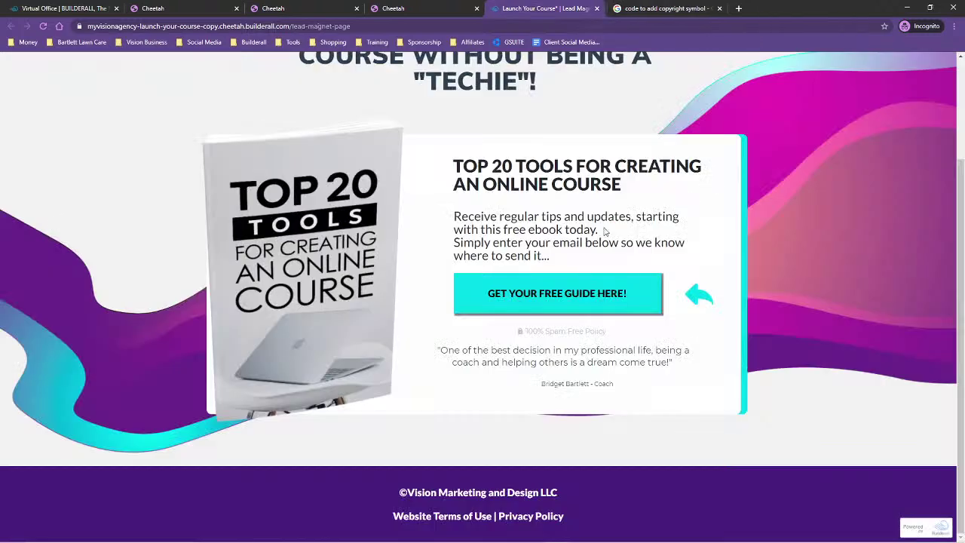
{"action": "left_click", "coordinate": [518, 517]}
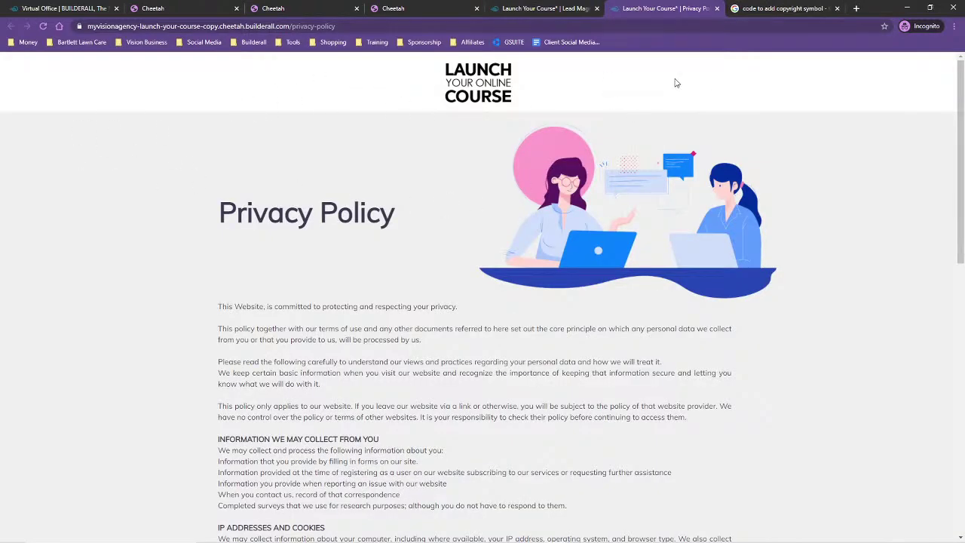
{"action": "scroll", "coordinate": [859, 418], "scroll_direction": "down", "scroll_amount": 15}
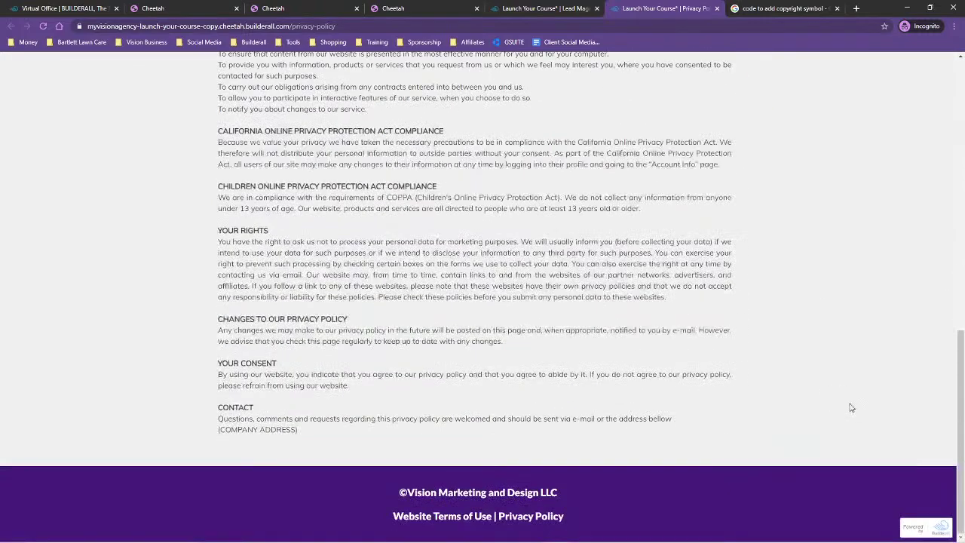
{"action": "scroll", "coordinate": [725, 464], "scroll_direction": "up", "scroll_amount": 15}
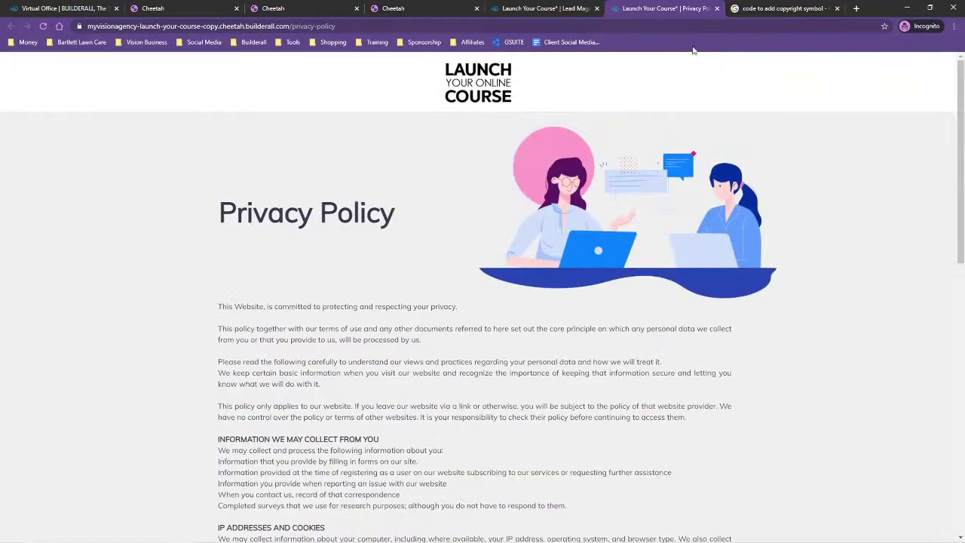
{"action": "left_click", "coordinate": [717, 8]}
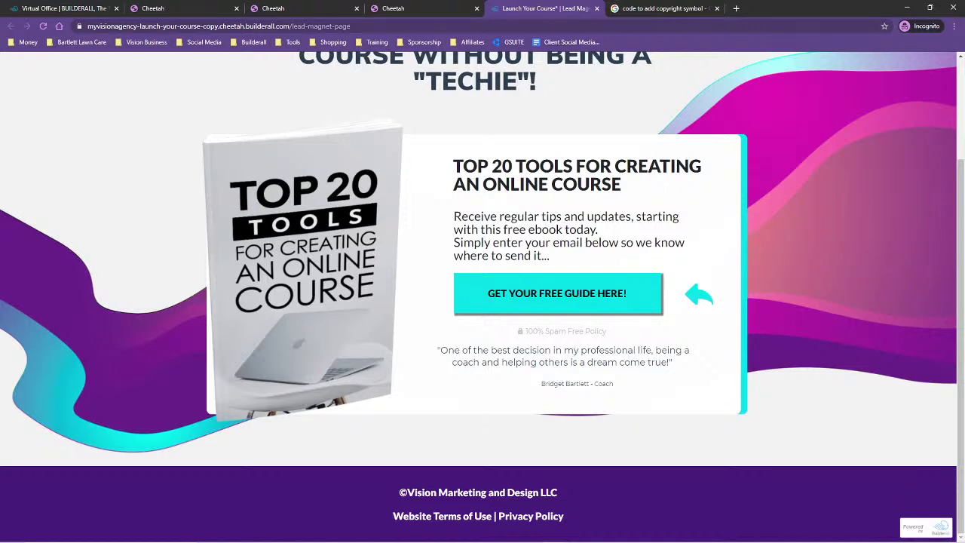
Step: Follow the Powered by Builderall badge on the published page, inspect the affiliate ID in the web address, and close the site
{"action": "left_click", "coordinate": [935, 531]}
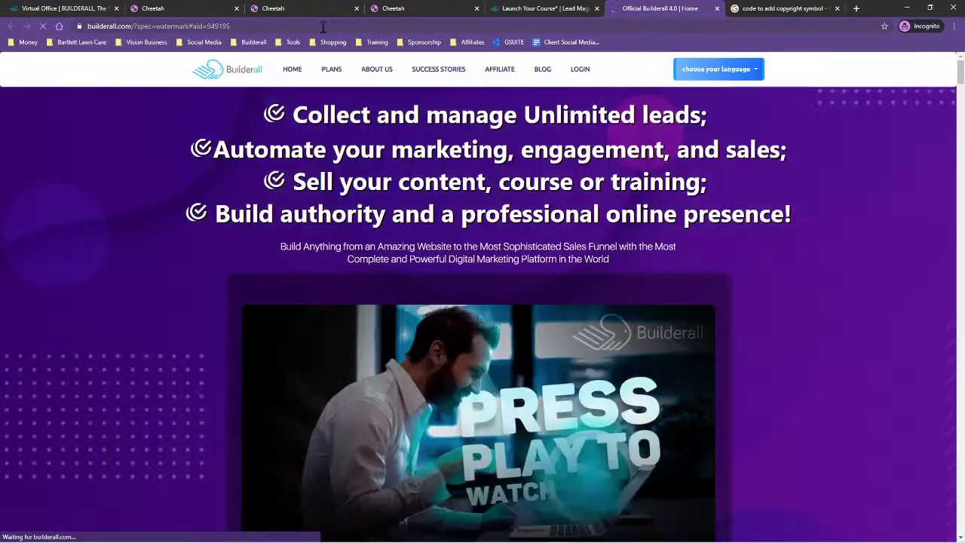
{"action": "left_click", "coordinate": [339, 27]}
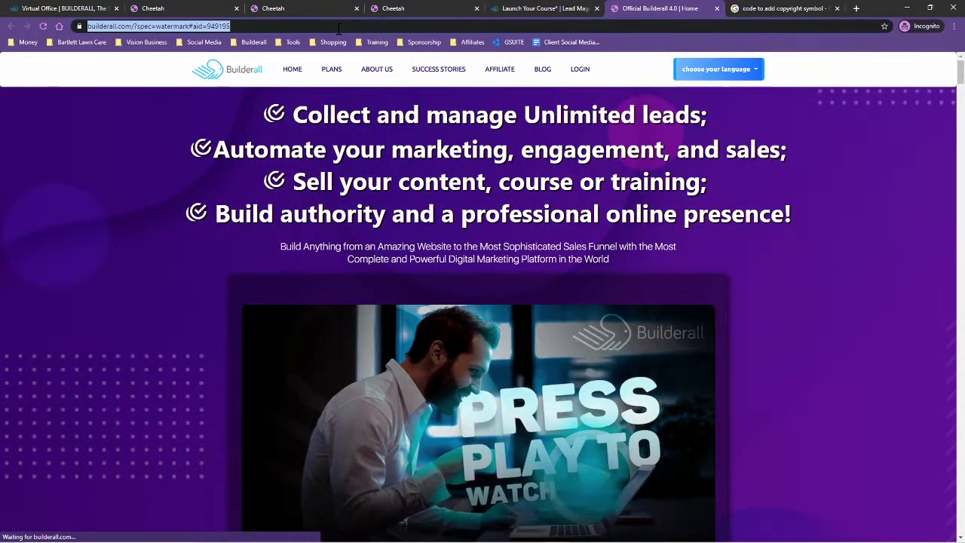
{"action": "left_click", "coordinate": [370, 28]}
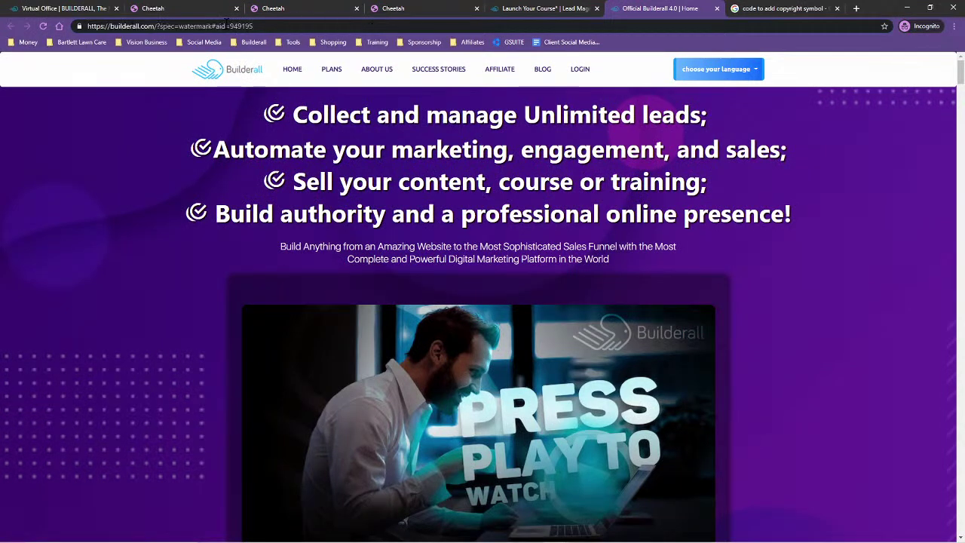
{"action": "key", "text": "ctrl+shift+Left"}
{"action": "left_click", "coordinate": [716, 8]}
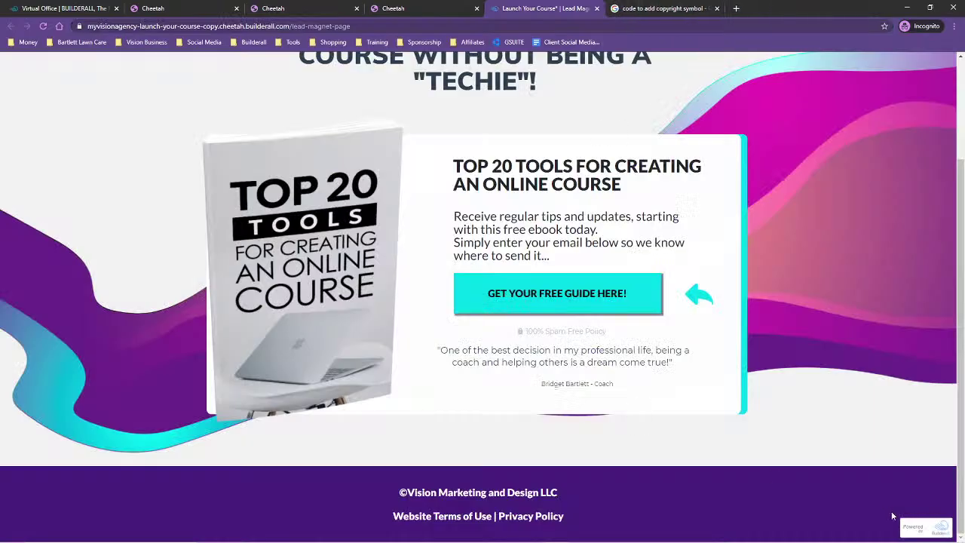
Step: Return to the Launch Your Course page list and close the published page and the copyright symbol search
{"action": "left_click", "coordinate": [419, 7]}
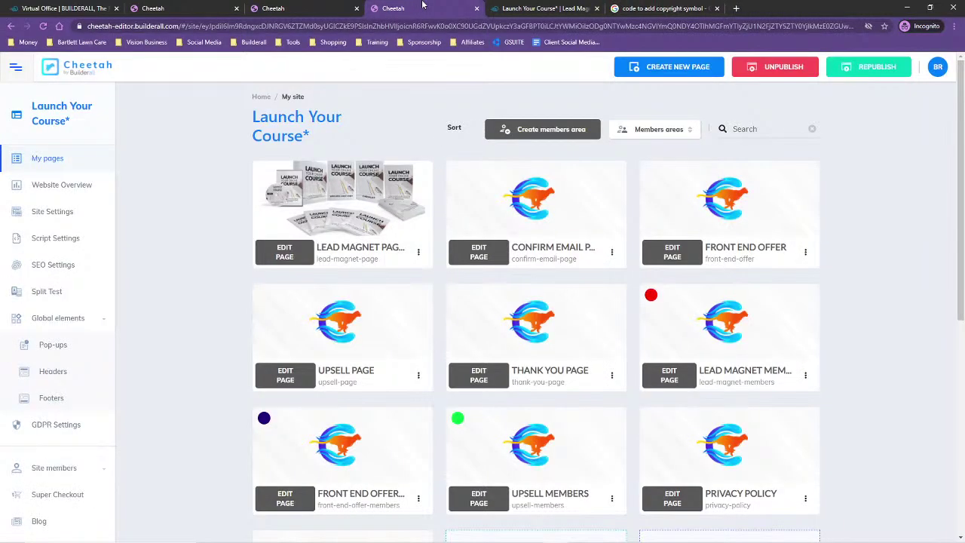
{"action": "left_click", "coordinate": [596, 8]}
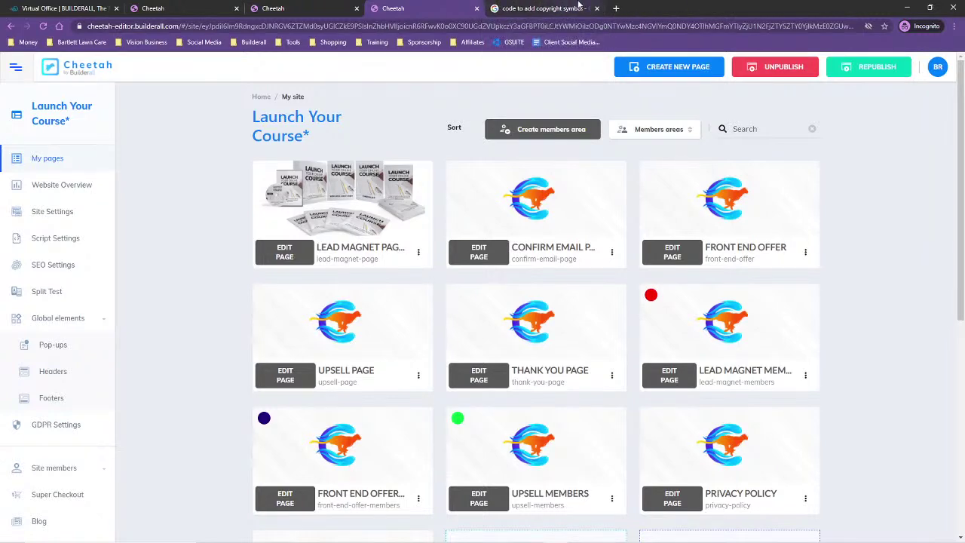
{"action": "left_click", "coordinate": [576, 9]}
{"action": "left_click", "coordinate": [596, 8]}
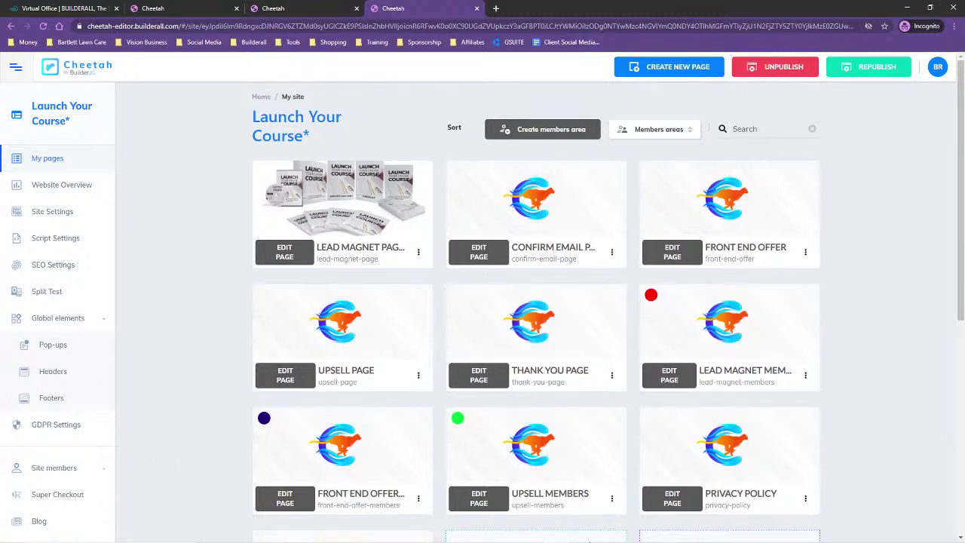
Step: Switch to the browser window showing the Canva home page
{"action": "mouse_move", "coordinate": [591, 541]}
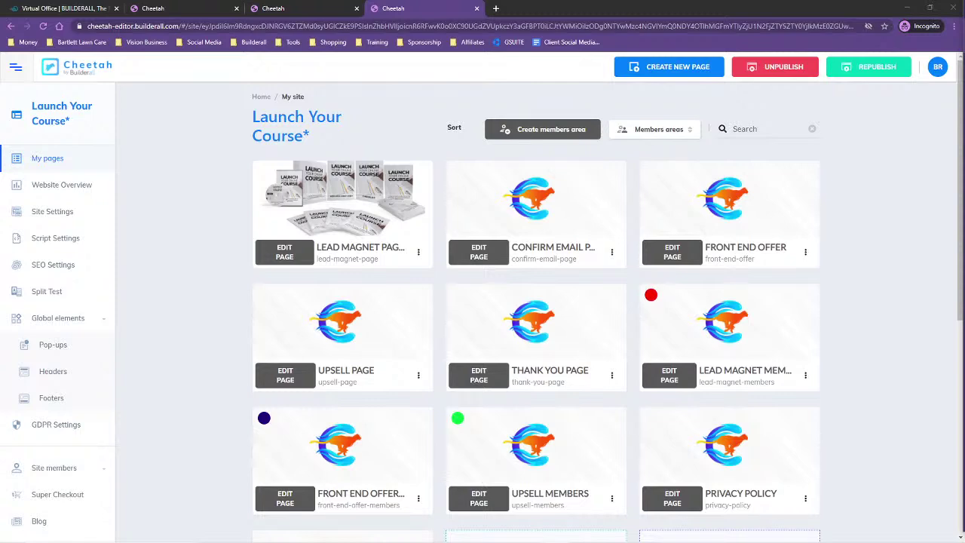
{"action": "left_click_drag", "start_coordinate": [964, 99], "coordinate": [472, 100]}
{"action": "left_click", "coordinate": [473, 100]}
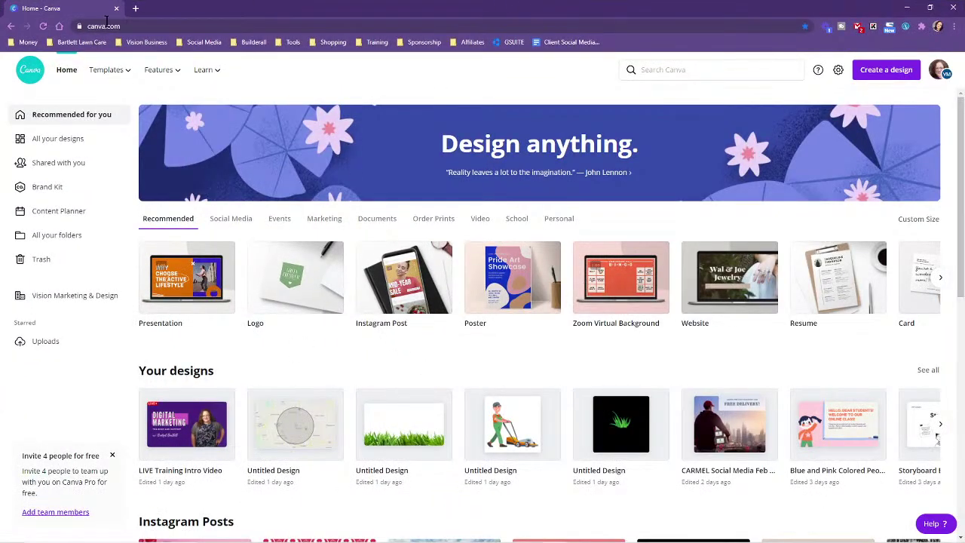
Step: Search the web in a new browser tab for "share image size"
{"action": "left_click", "coordinate": [136, 8]}
{"action": "left_click", "coordinate": [143, 25]}
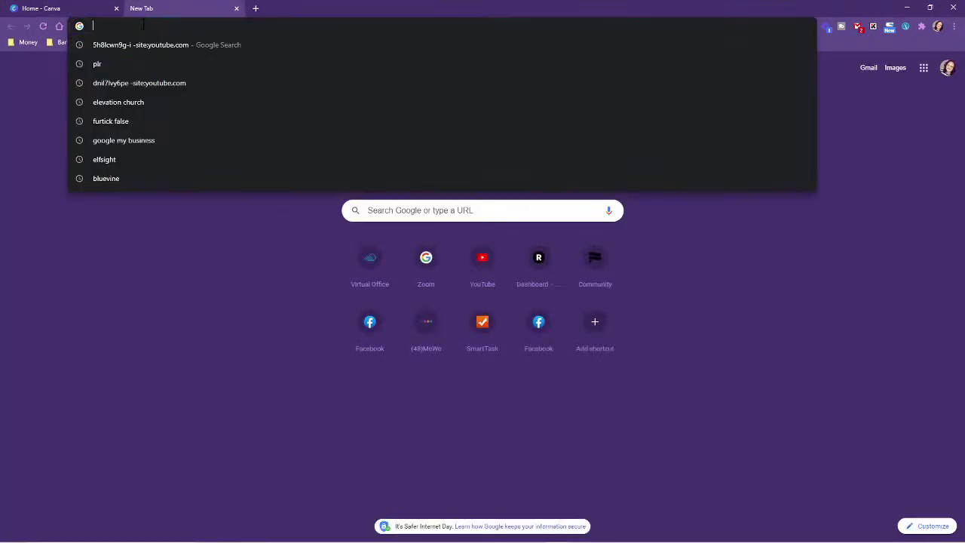
{"action": "type", "text": "share u"}
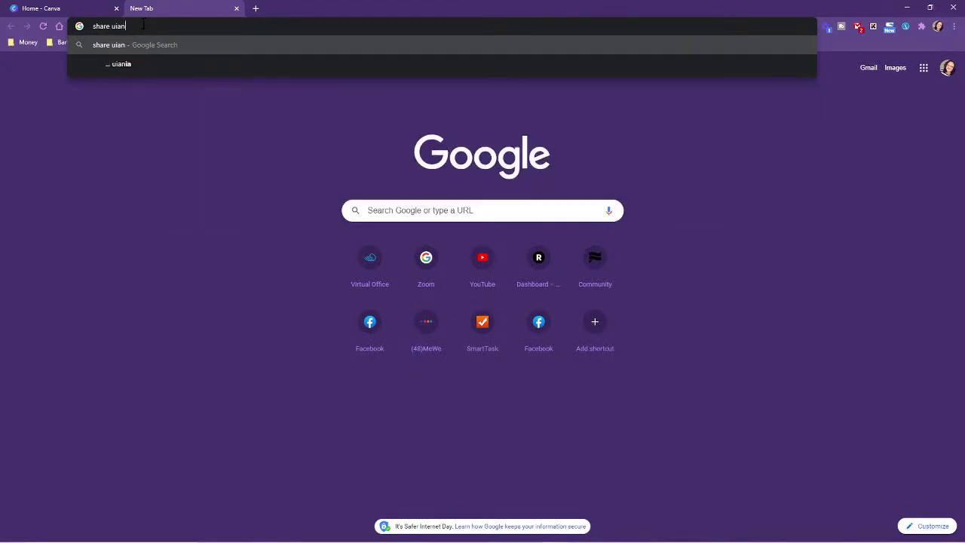
{"action": "key", "text": "BackSpace"}
{"action": "type", "text": "image "}
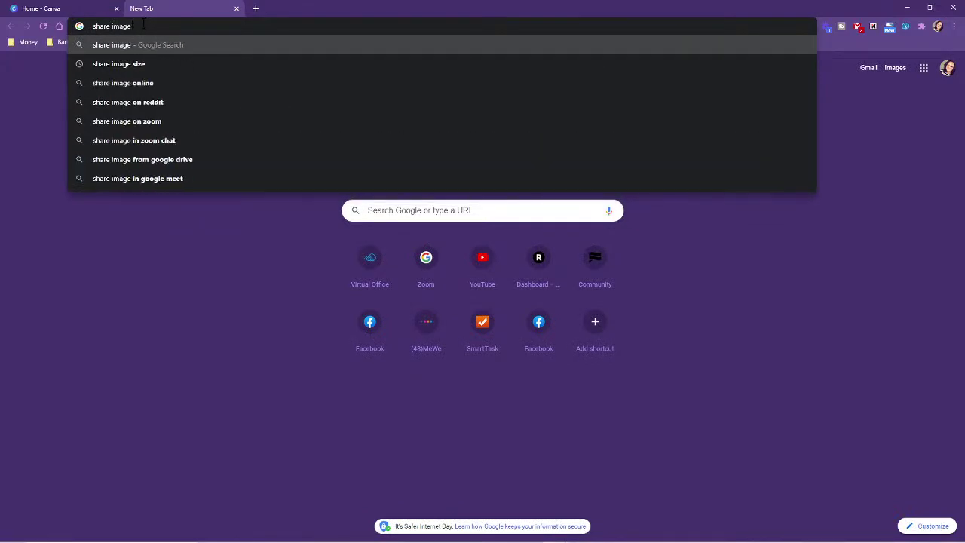
{"action": "type", "text": "size"}
{"action": "key", "text": "Return"}
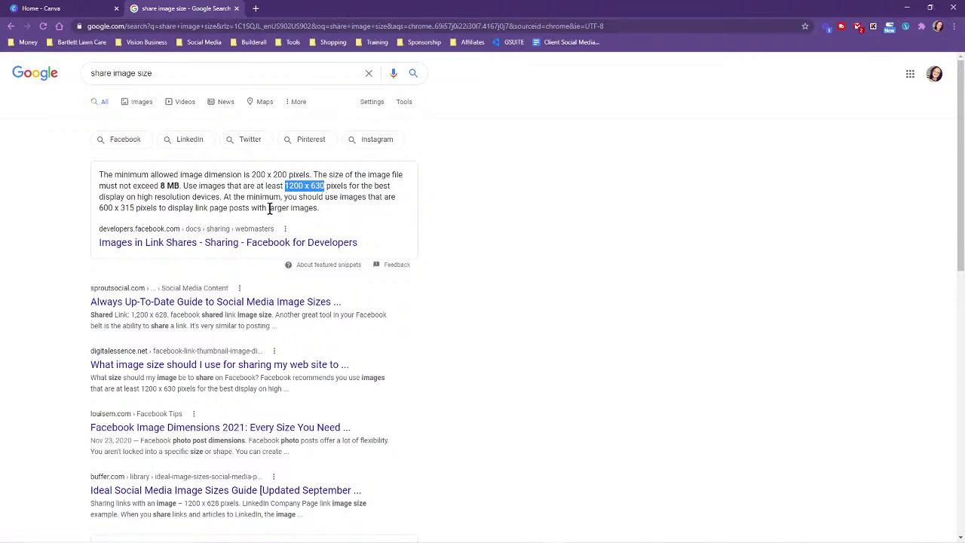
Step: Return to the Canva home page and create a new custom-size design of 1200 x 630 px
{"action": "left_click", "coordinate": [88, 7]}
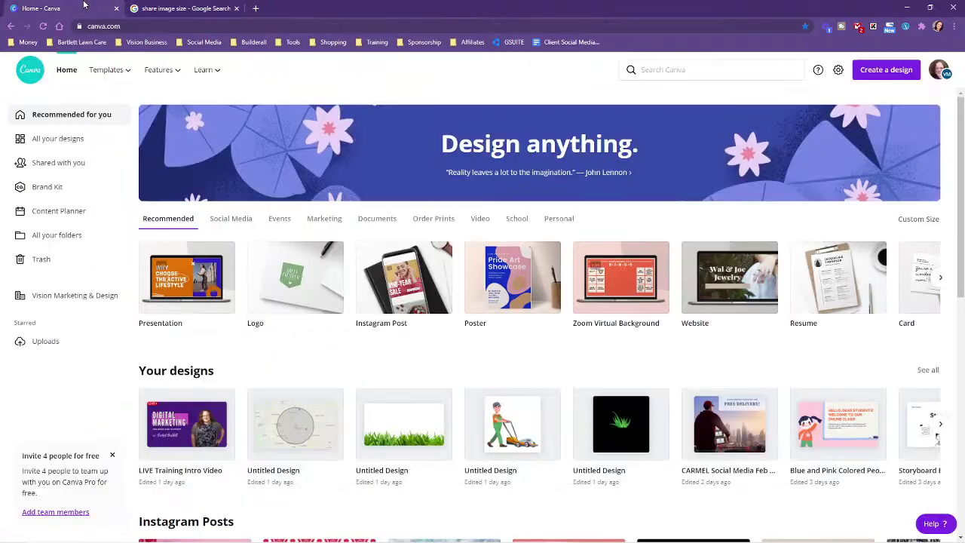
{"action": "left_click", "coordinate": [884, 71]}
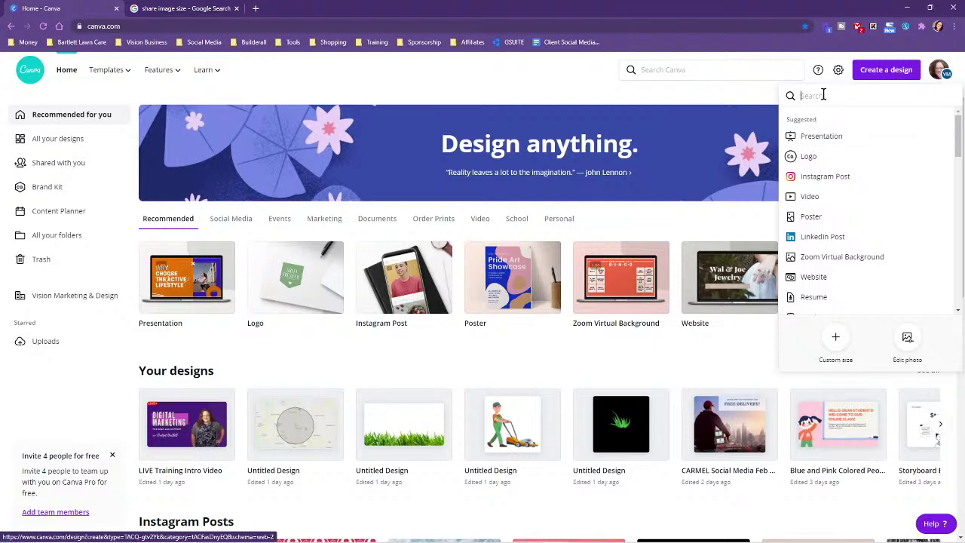
{"action": "left_click", "coordinate": [835, 338]}
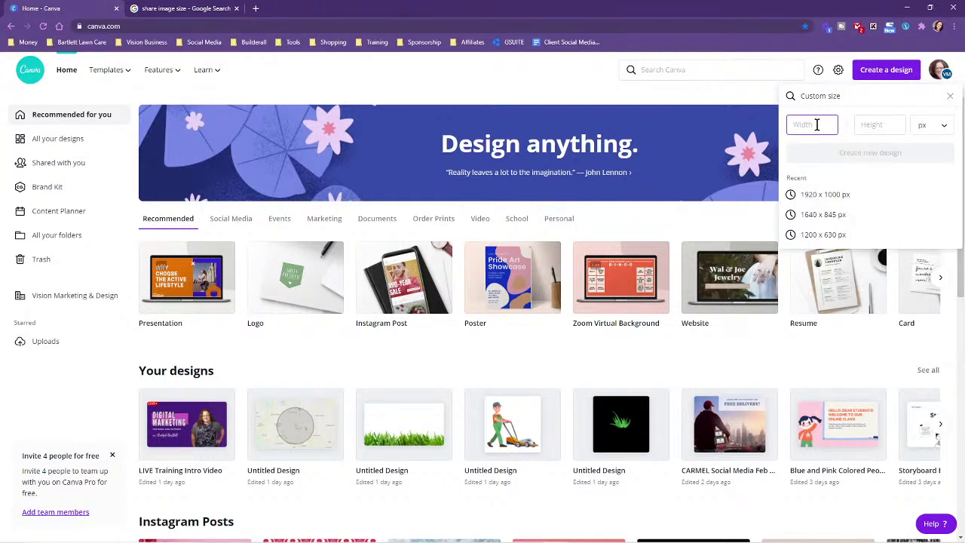
{"action": "type", "text": "1200"}
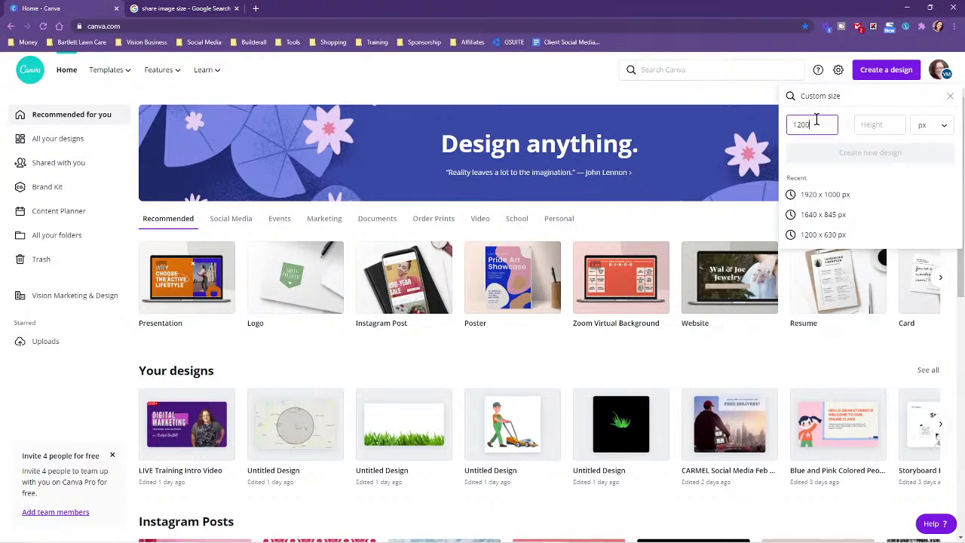
{"action": "left_click", "coordinate": [889, 124]}
{"action": "type", "text": "630"}
{"action": "left_click", "coordinate": [886, 152]}
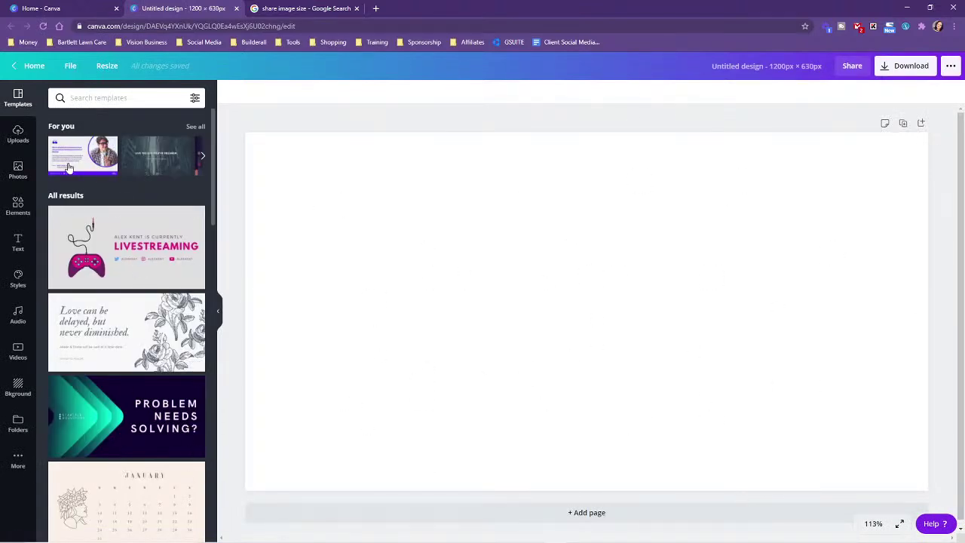
Step: Look through the uploaded images for a course bundle picture and start a media upload from the device
{"action": "left_click", "coordinate": [18, 134]}
{"action": "scroll", "coordinate": [113, 362], "scroll_direction": "down", "scroll_amount": 5}
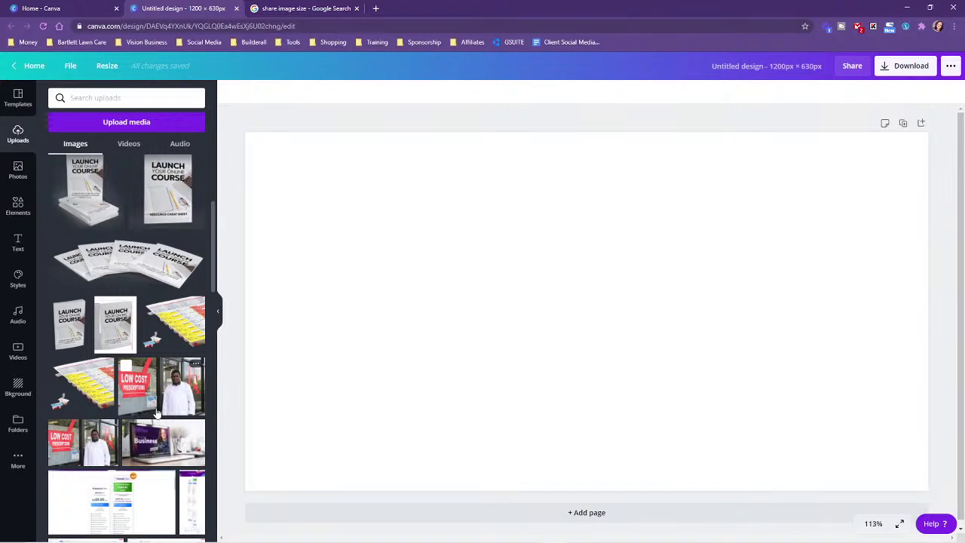
{"action": "scroll", "coordinate": [157, 413], "scroll_direction": "up", "scroll_amount": 3}
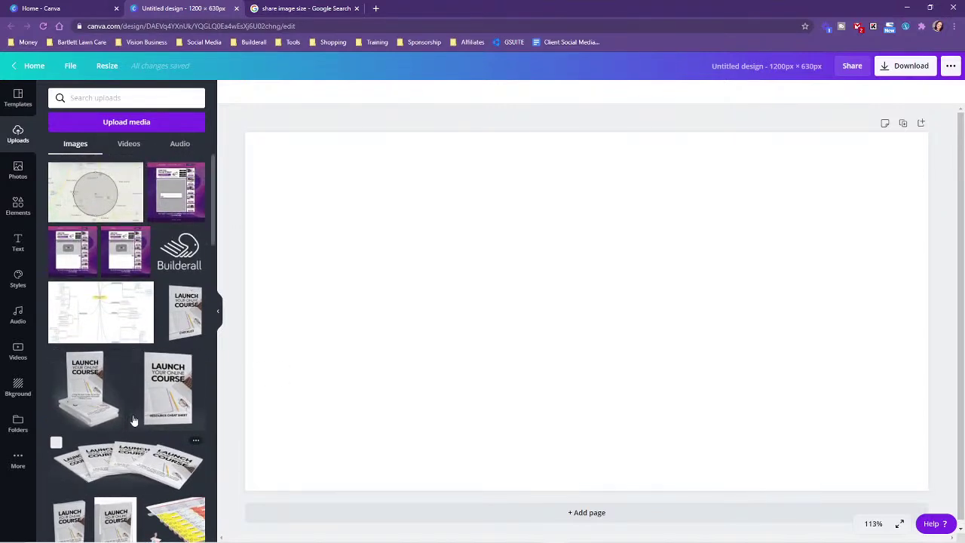
{"action": "scroll", "coordinate": [128, 422], "scroll_direction": "down", "scroll_amount": 12}
{"action": "scroll", "coordinate": [126, 419], "scroll_direction": "down", "scroll_amount": 3}
{"action": "scroll", "coordinate": [123, 392], "scroll_direction": "up", "scroll_amount": 15}
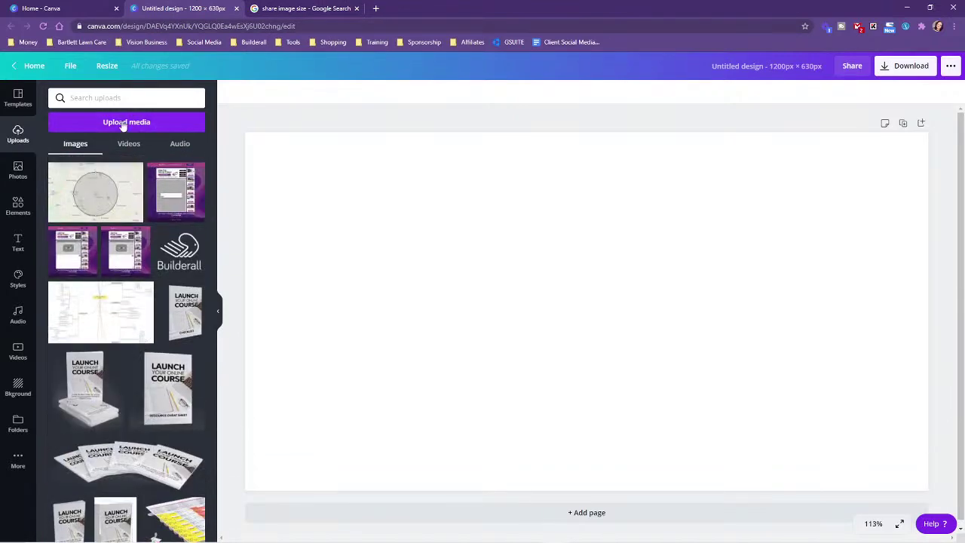
{"action": "left_click", "coordinate": [123, 124]}
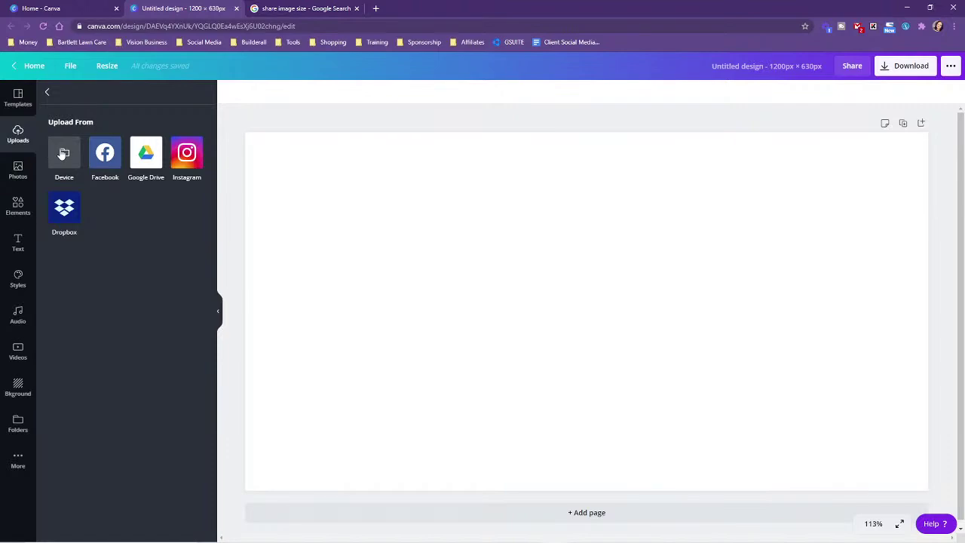
{"action": "left_click", "coordinate": [64, 153]}
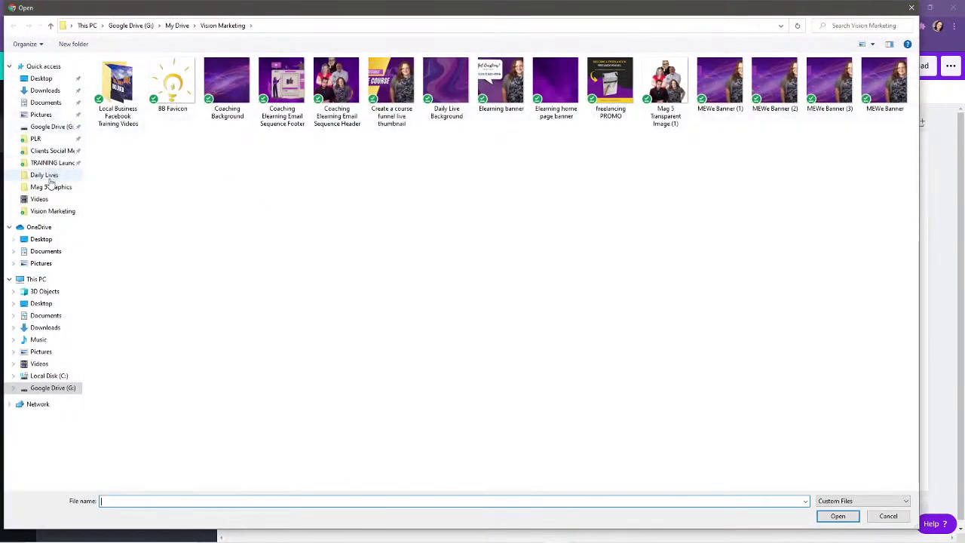
Step: Check the Images folder under 7 - Graphics in LaunchYourOnlineCourse, and go back to the TRAINING Launch Your Online Course folder
{"action": "left_click", "coordinate": [48, 163]}
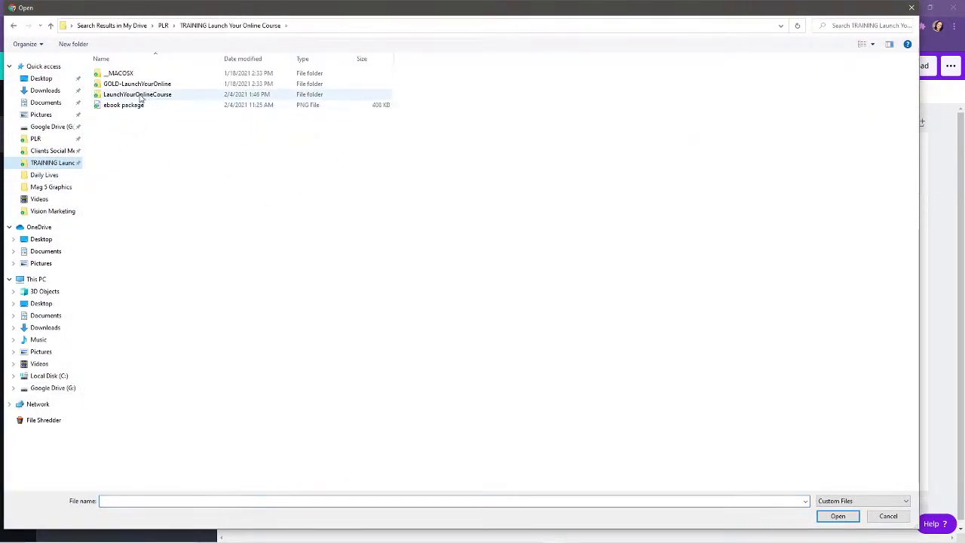
{"action": "double_click", "coordinate": [140, 96]}
{"action": "double_click", "coordinate": [154, 86]}
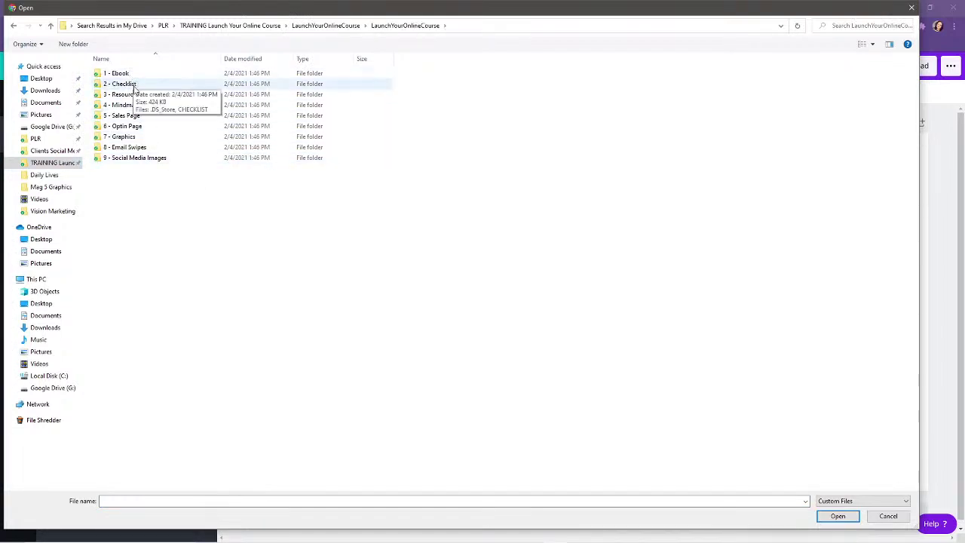
{"action": "double_click", "coordinate": [124, 136]}
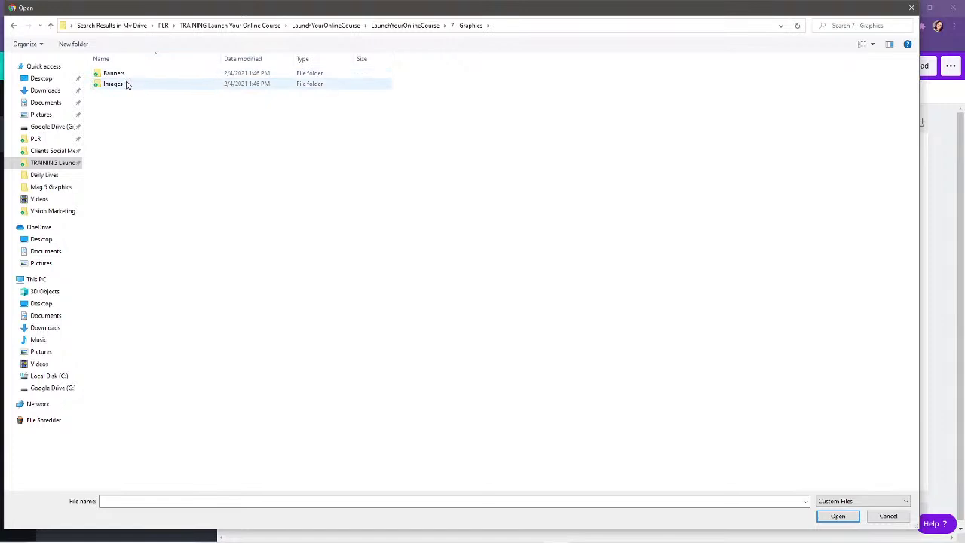
{"action": "double_click", "coordinate": [127, 84]}
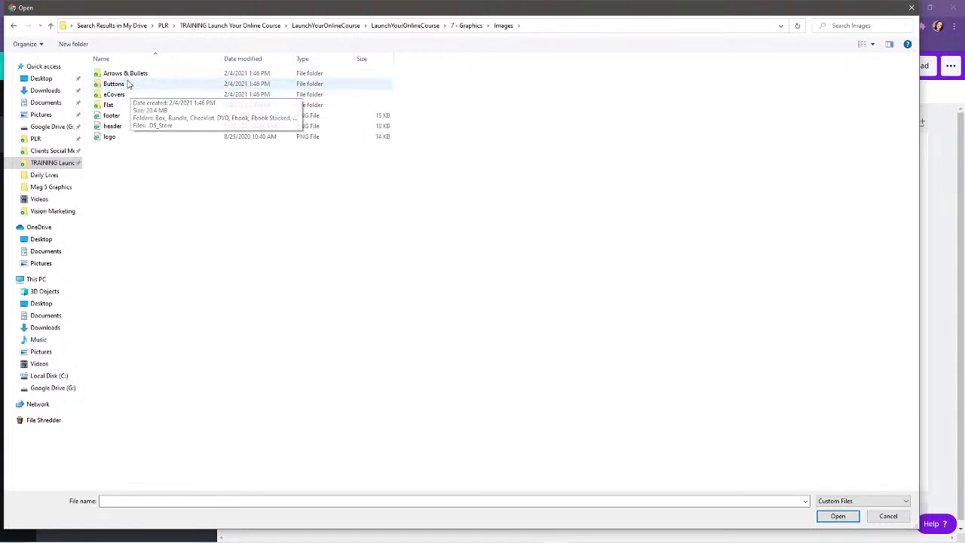
{"action": "left_click", "coordinate": [14, 26]}
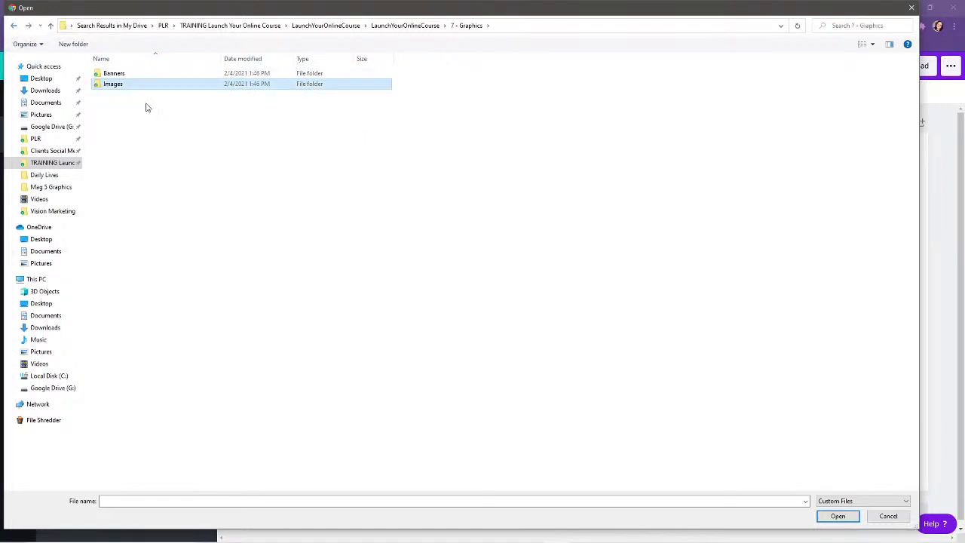
{"action": "left_click", "coordinate": [13, 27]}
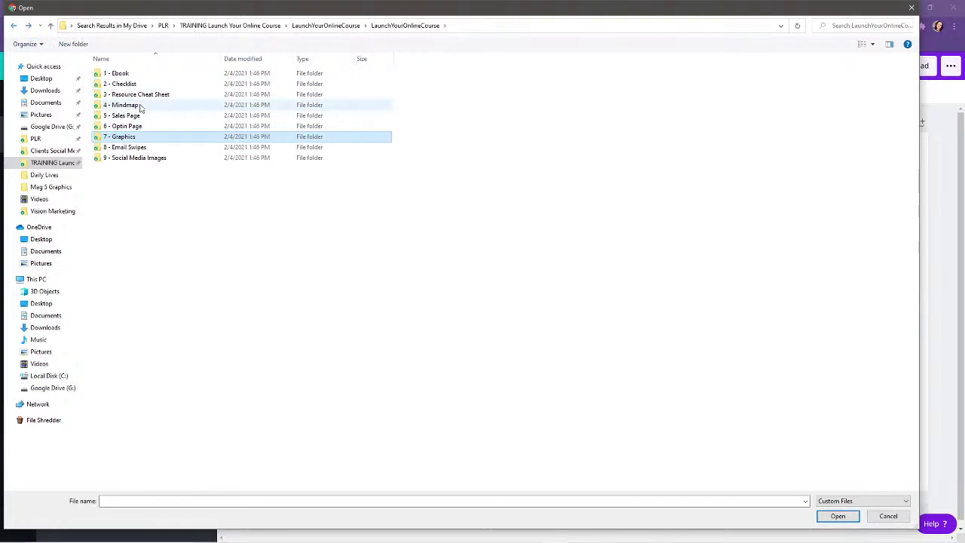
{"action": "left_click", "coordinate": [14, 28]}
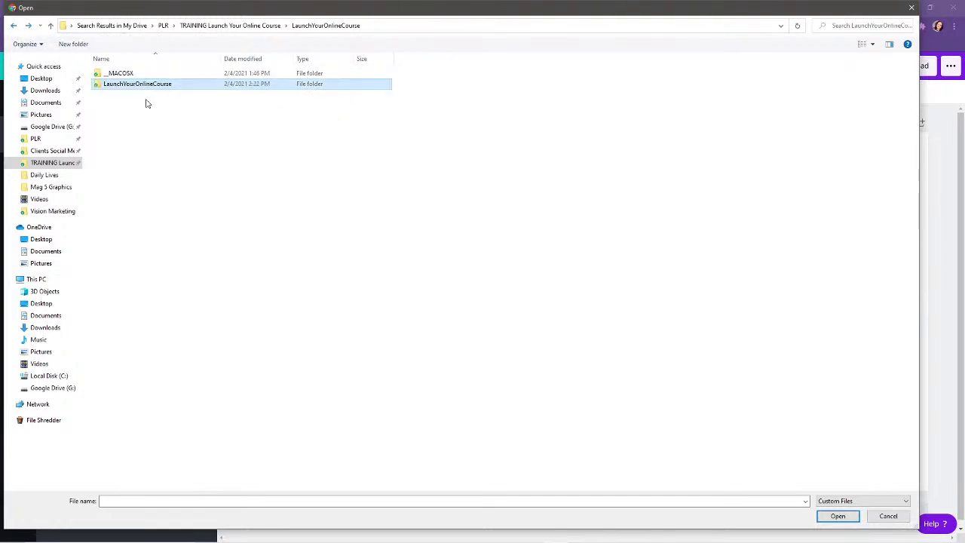
{"action": "left_click", "coordinate": [14, 27]}
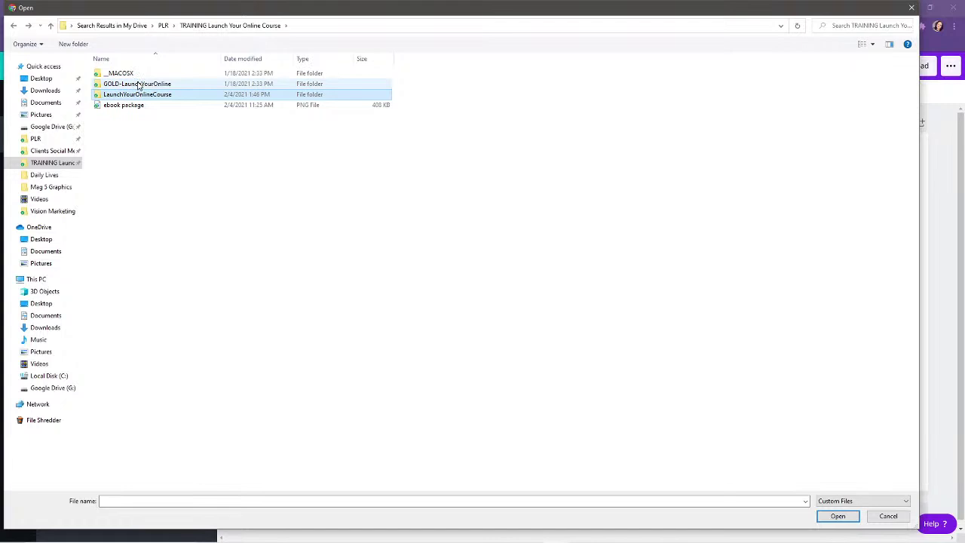
Step: Check the images folder of Module 2 - Upsell Page inside GOLD-LaunchYourOnline and return to the module list
{"action": "double_click", "coordinate": [138, 86]}
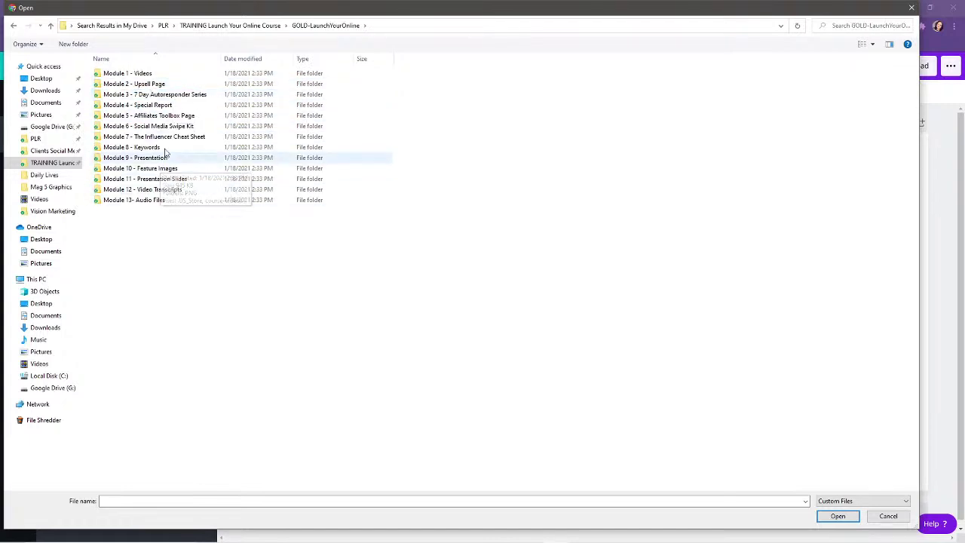
{"action": "double_click", "coordinate": [160, 84]}
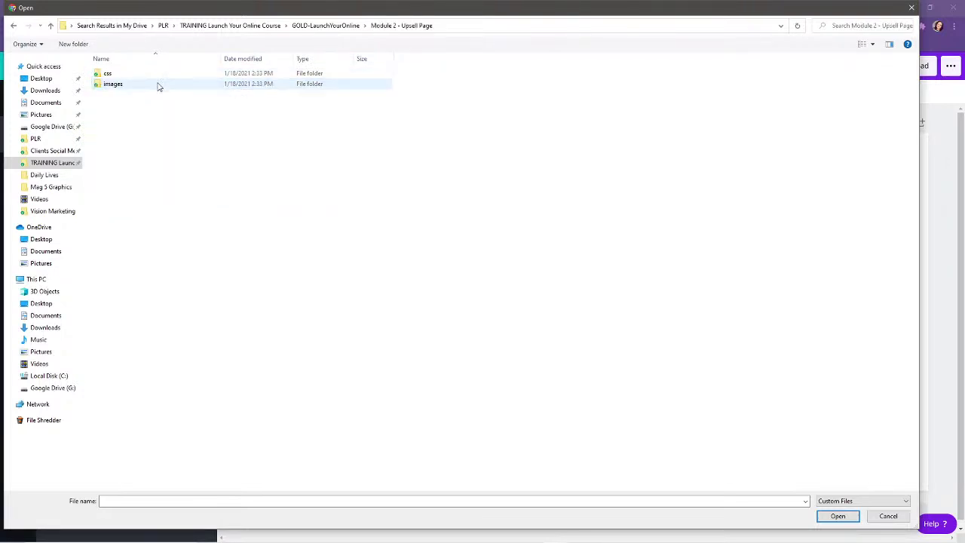
{"action": "double_click", "coordinate": [140, 85]}
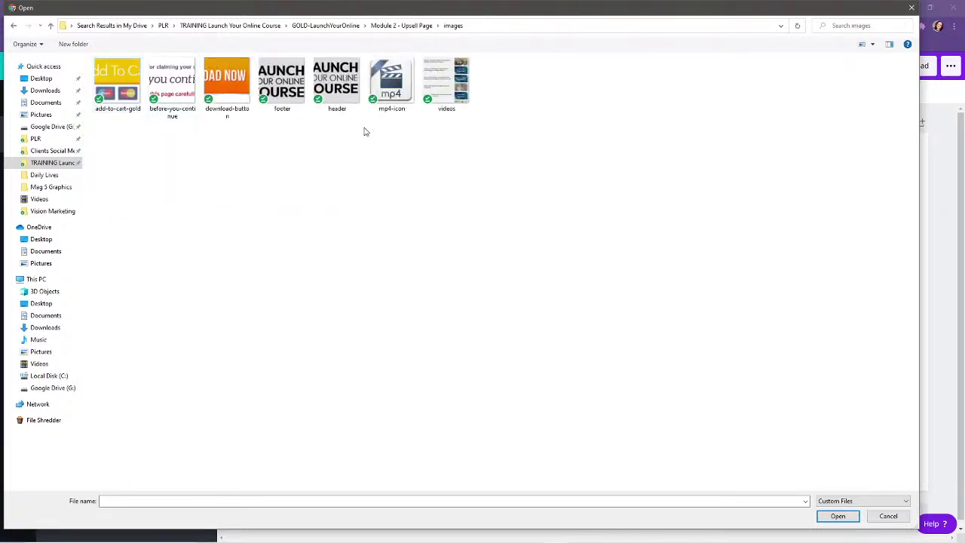
{"action": "left_click", "coordinate": [14, 27]}
{"action": "left_click", "coordinate": [14, 26]}
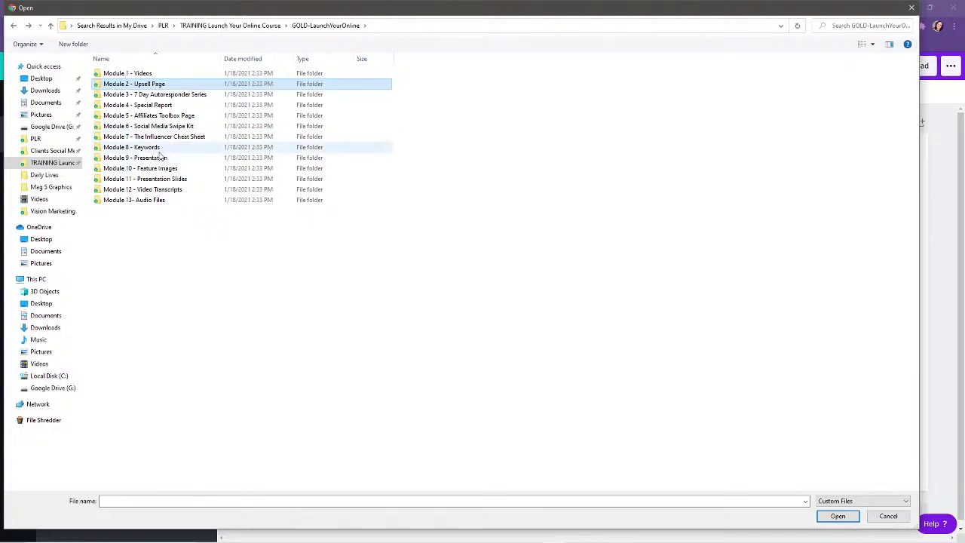
Step: Upload the course-videos image from Module 10 - Feature Images and add it to the blank page
{"action": "double_click", "coordinate": [158, 168]}
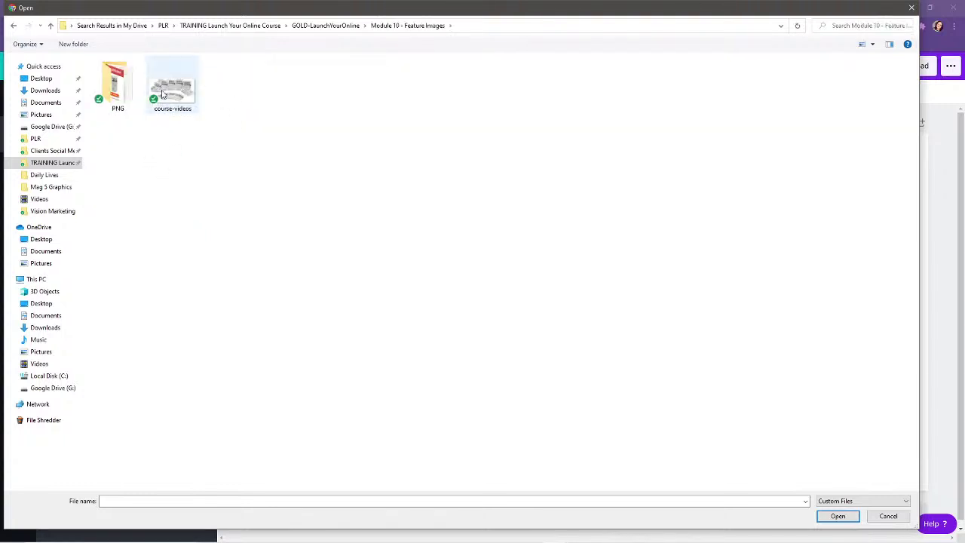
{"action": "left_click", "coordinate": [173, 84]}
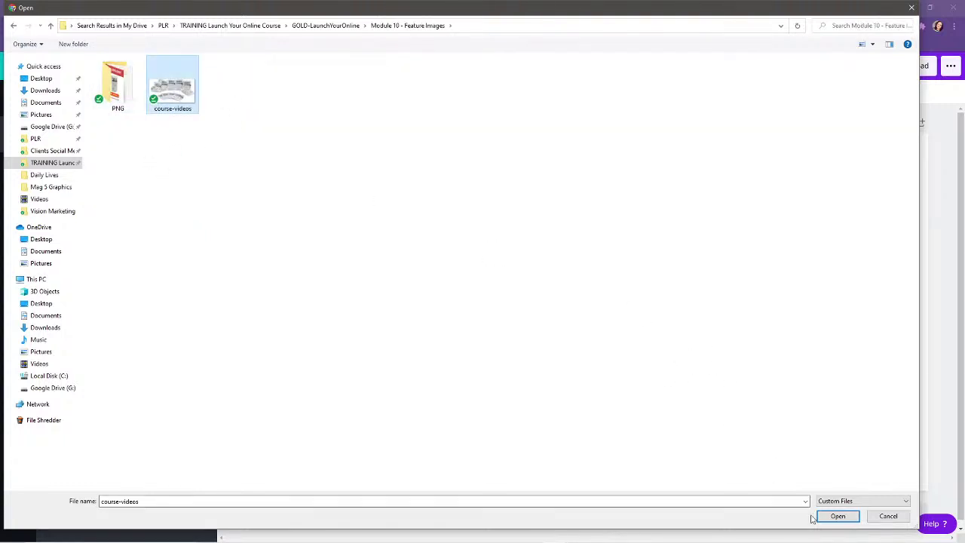
{"action": "left_click", "coordinate": [834, 516]}
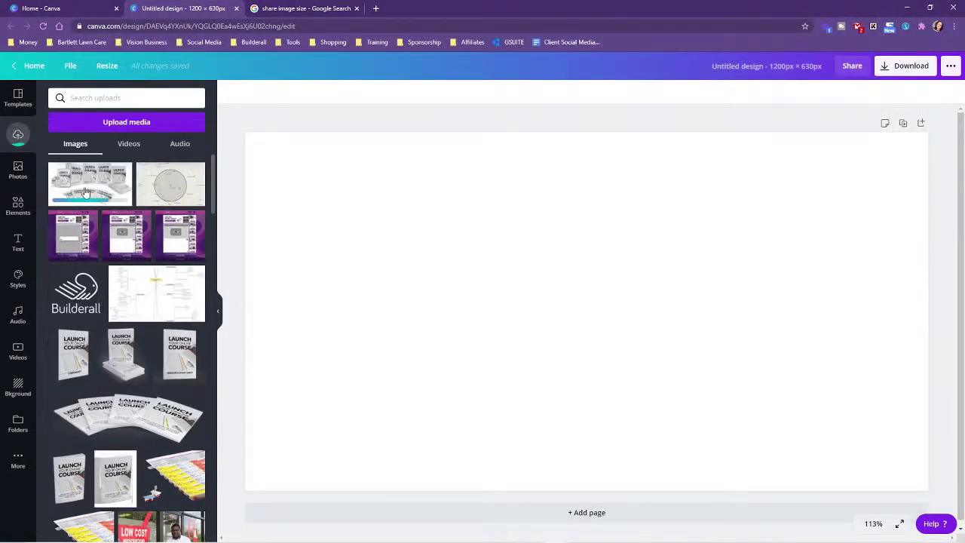
{"action": "left_click", "coordinate": [85, 191]}
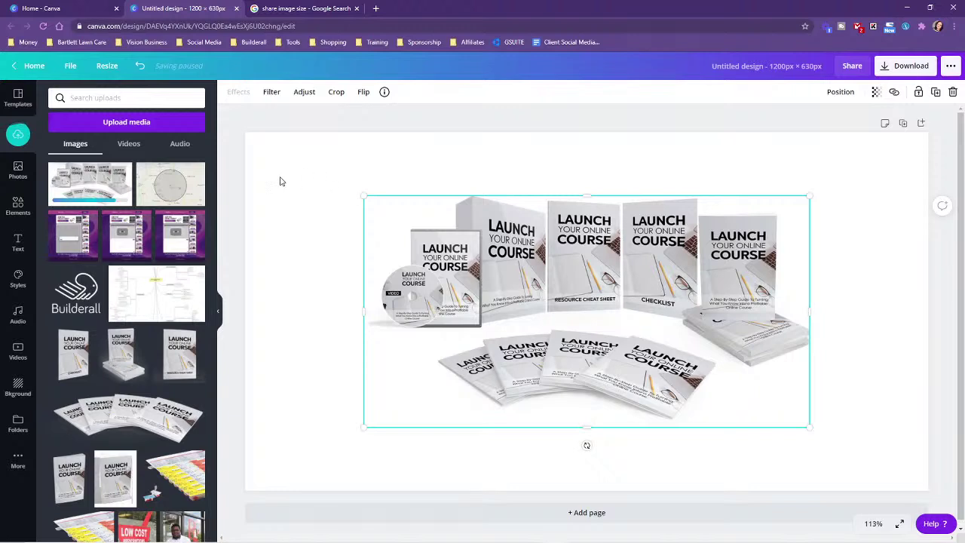
Step: Set the page background to the dark purple of the Personal Brand palette
{"action": "left_click", "coordinate": [431, 180]}
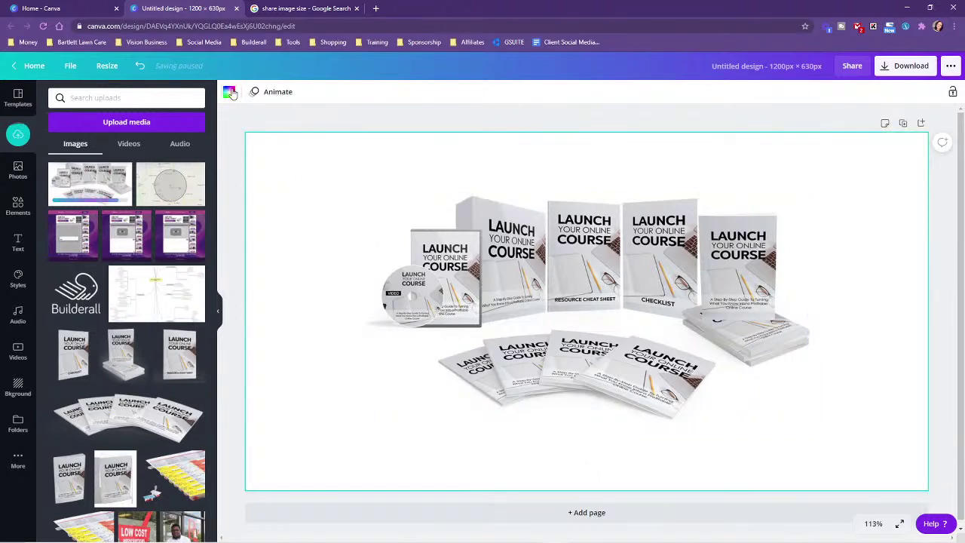
{"action": "left_click", "coordinate": [228, 91]}
{"action": "left_click", "coordinate": [58, 244]}
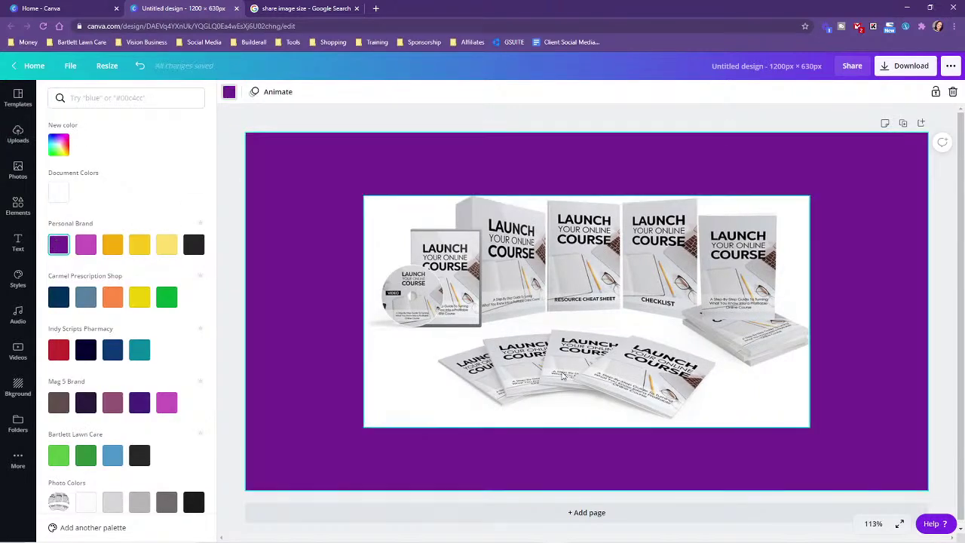
Step: Move the course bundle image slightly up on the page and remove its white background with Background Remover
{"action": "mouse_move", "coordinate": [500, 327]}
{"action": "left_mouse_down"}
{"action": "mouse_move", "coordinate": [475, 287]}
{"action": "mouse_move", "coordinate": [501, 311]}
{"action": "left_mouse_up"}
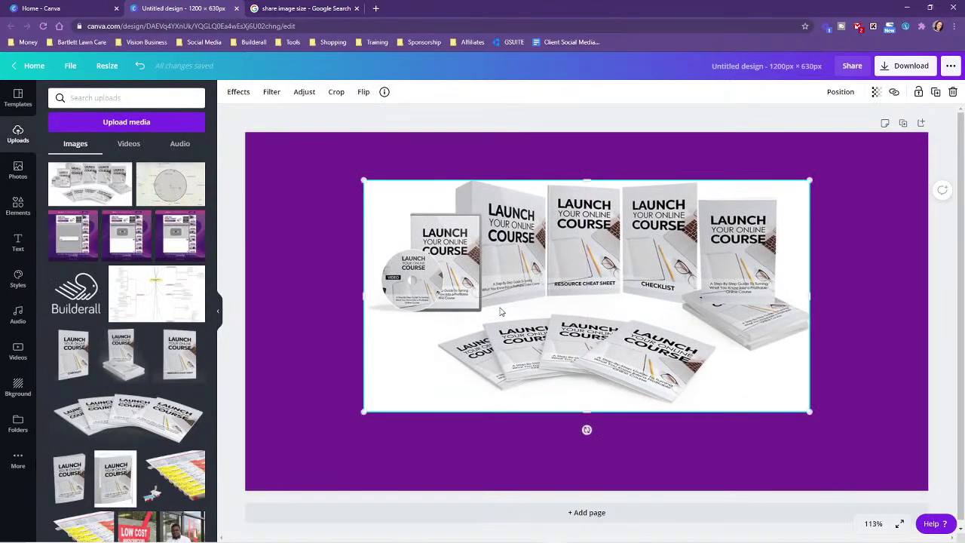
{"action": "left_click", "coordinate": [238, 91]}
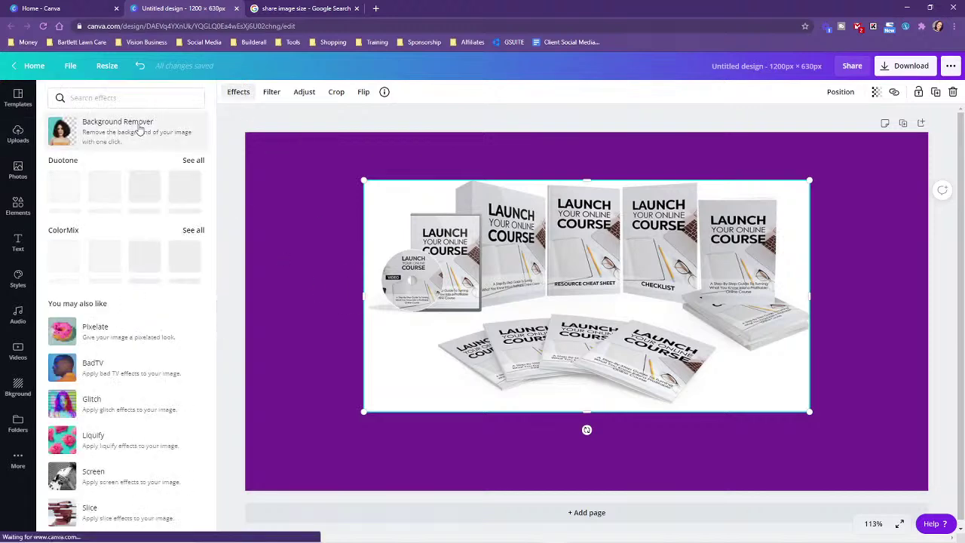
{"action": "left_click", "coordinate": [129, 125]}
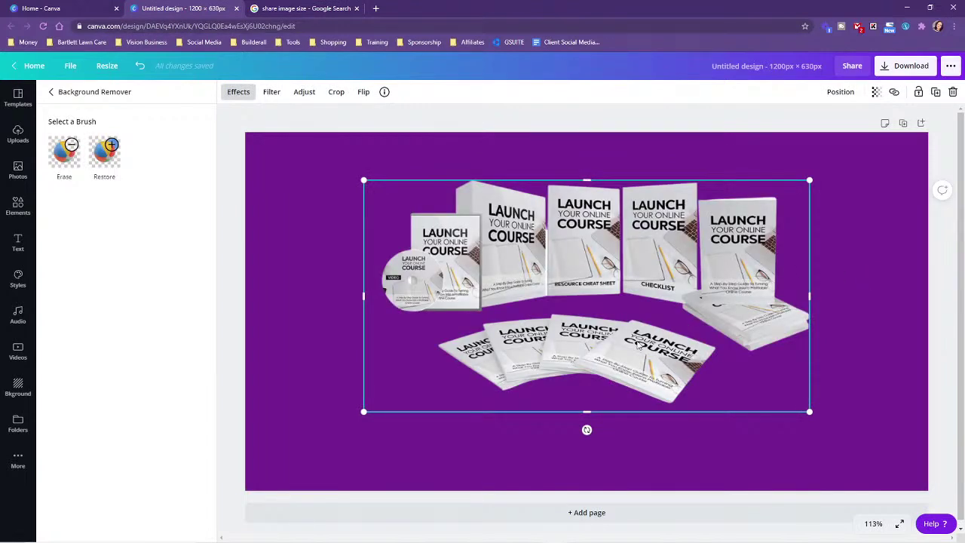
Step: Shrink the course bundle image to about half the page width and place it vertically centred on the left half of the page
{"action": "left_click_drag", "start_coordinate": [595, 354], "coordinate": [502, 318]}
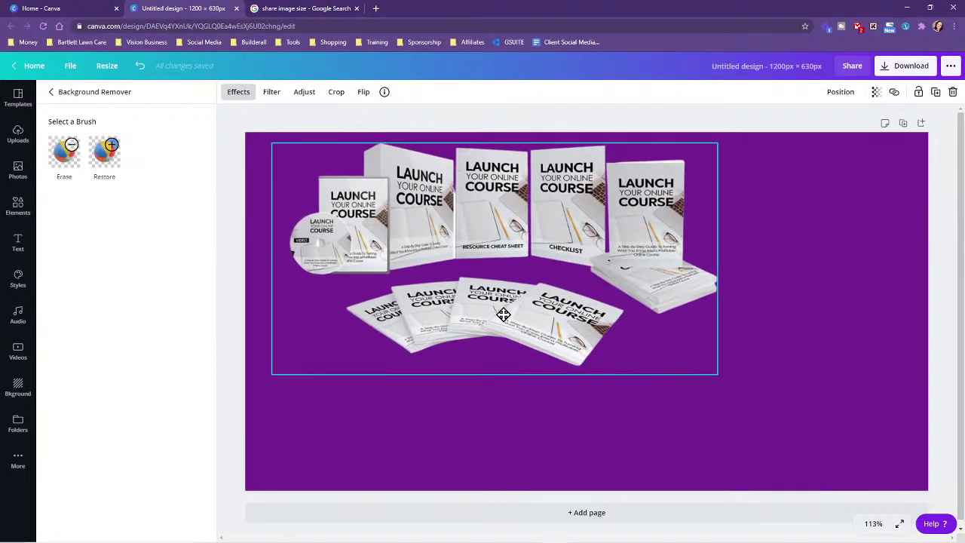
{"action": "left_click_drag", "start_coordinate": [716, 375], "coordinate": [531, 280]}
{"action": "left_click_drag", "start_coordinate": [393, 210], "coordinate": [750, 304]}
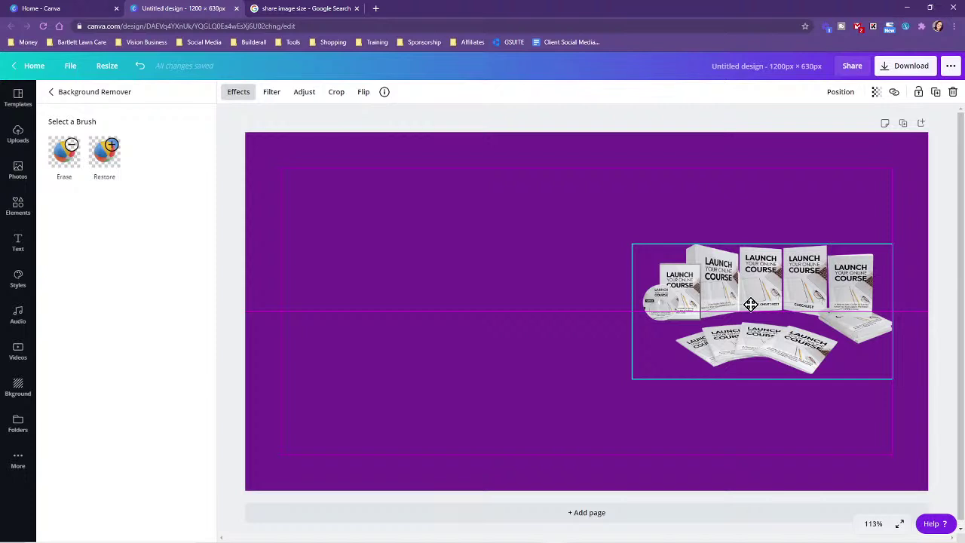
{"action": "left_click_drag", "start_coordinate": [751, 303], "coordinate": [452, 308]}
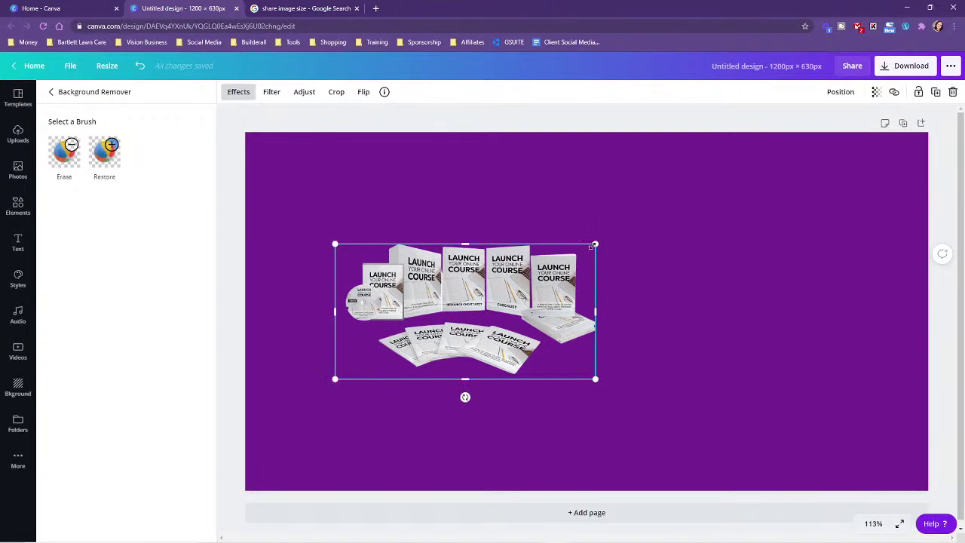
{"action": "left_click_drag", "start_coordinate": [595, 243], "coordinate": [668, 208]}
{"action": "left_click_drag", "start_coordinate": [468, 299], "coordinate": [417, 315]}
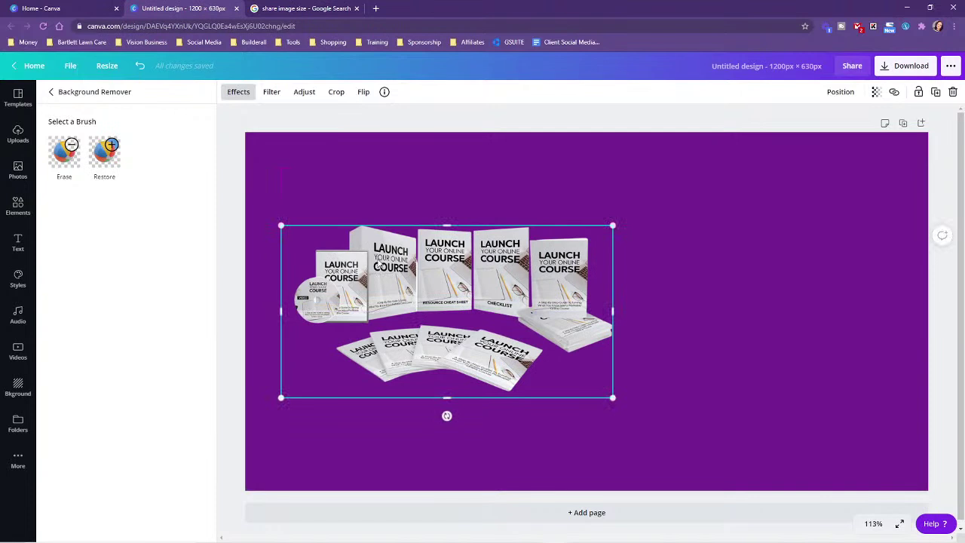
Step: Add a heading text box to the upper right of the page and narrow it to 423 px wide
{"action": "left_click", "coordinate": [18, 243]}
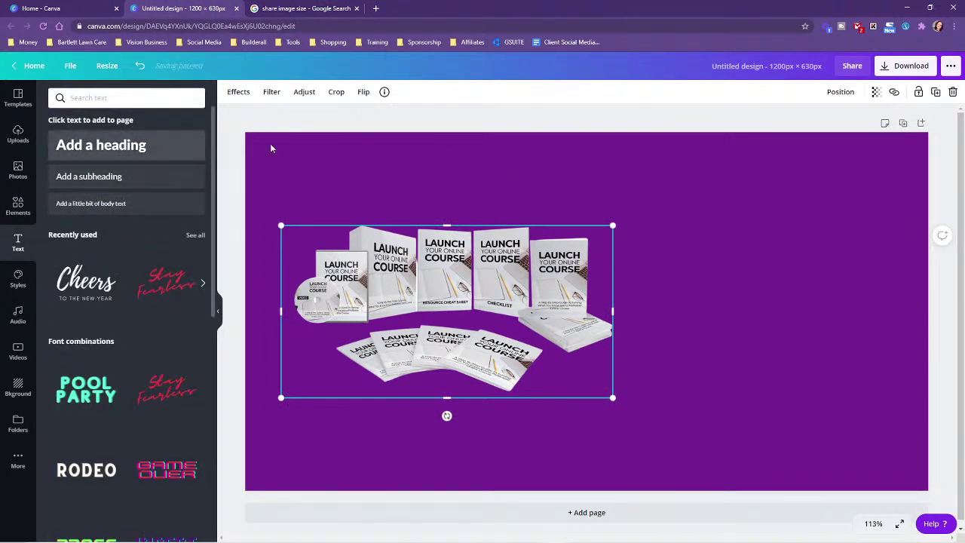
{"action": "left_click", "coordinate": [159, 147]}
{"action": "left_click_drag", "start_coordinate": [444, 397], "coordinate": [735, 205]}
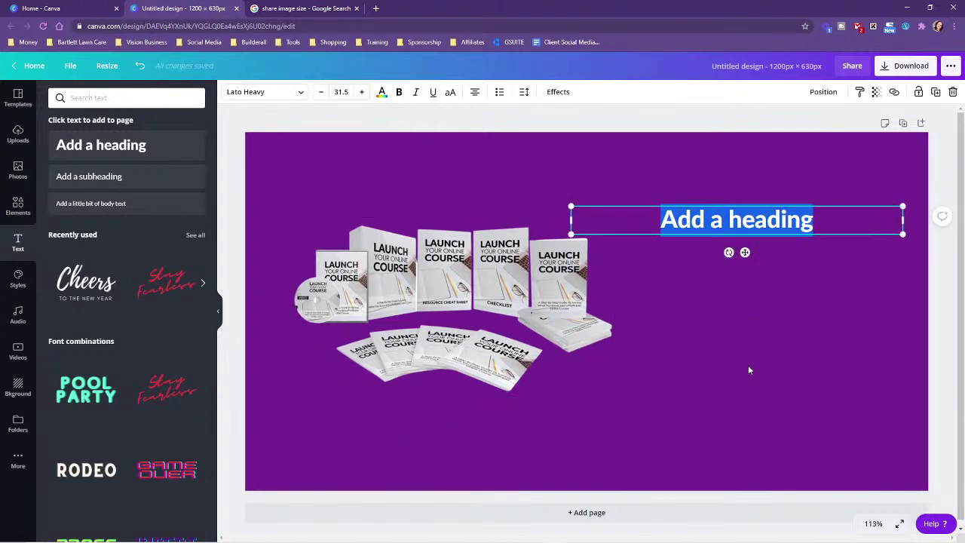
{"action": "left_click_drag", "start_coordinate": [570, 220], "coordinate": [661, 219]}
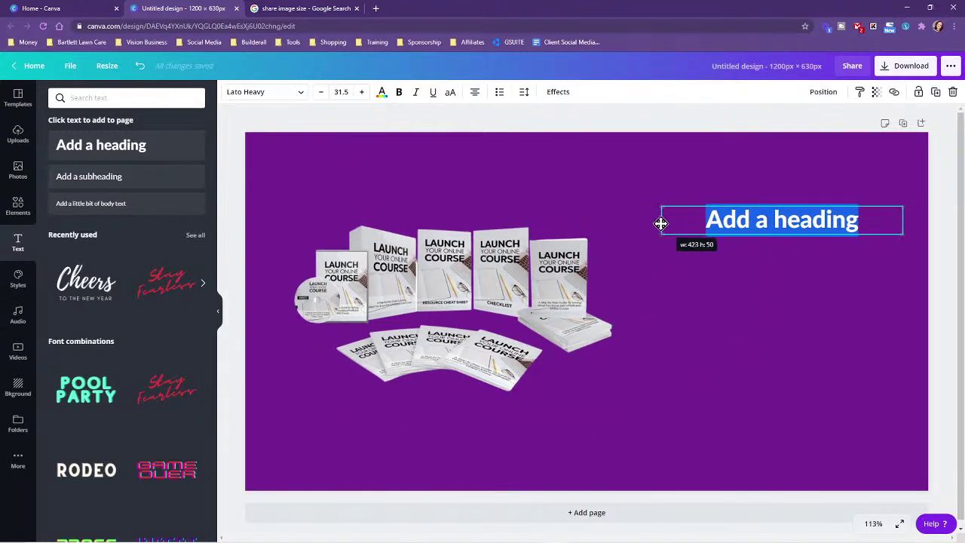
Step: Switch to the Cheetah site, open the published lead magnet page, and return to the page list
{"action": "mouse_move", "coordinate": [550, 533]}
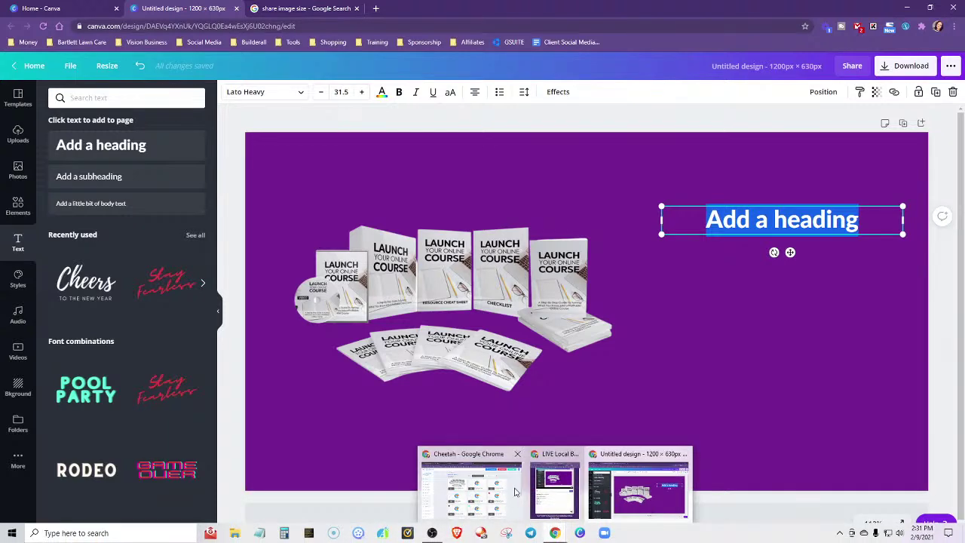
{"action": "left_click", "coordinate": [515, 491]}
{"action": "left_click", "coordinate": [417, 251]}
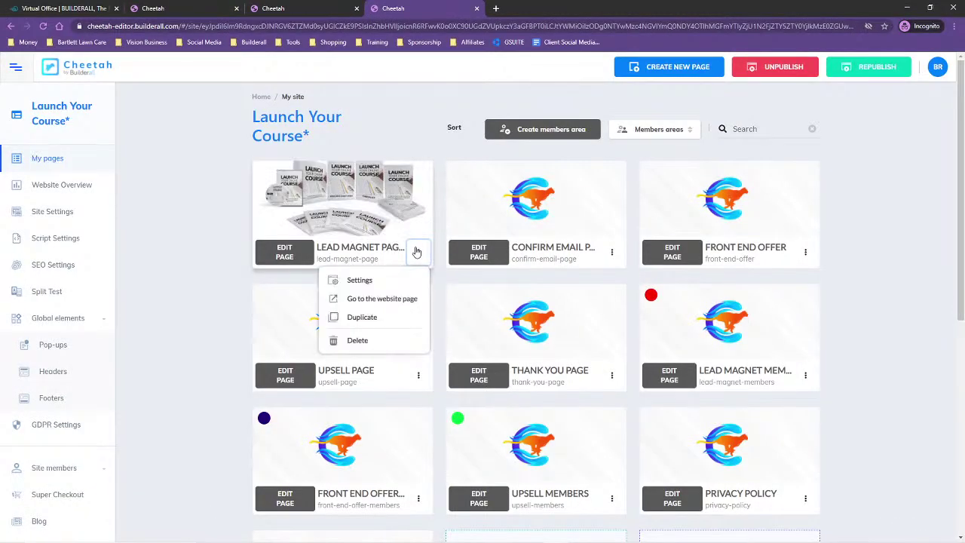
{"action": "left_click", "coordinate": [400, 298]}
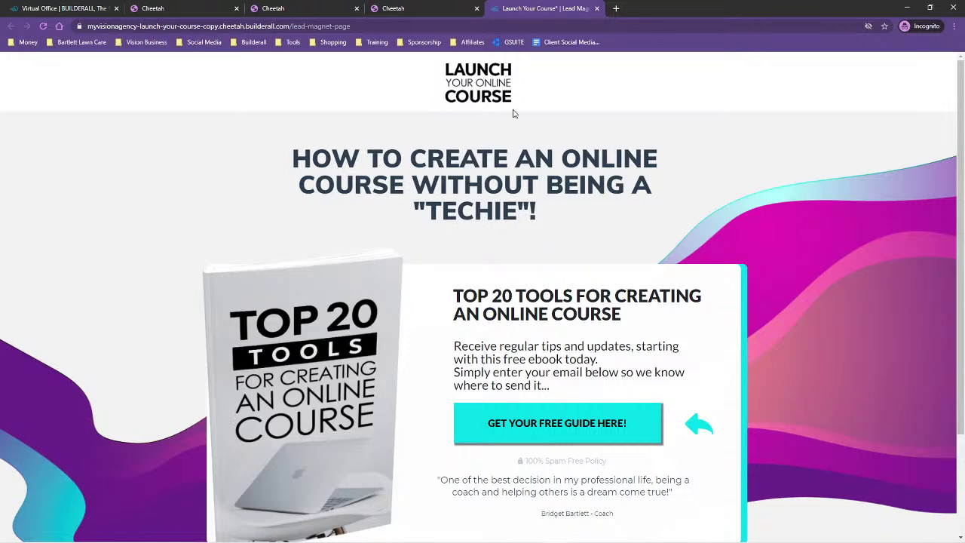
{"action": "left_click", "coordinate": [405, 7]}
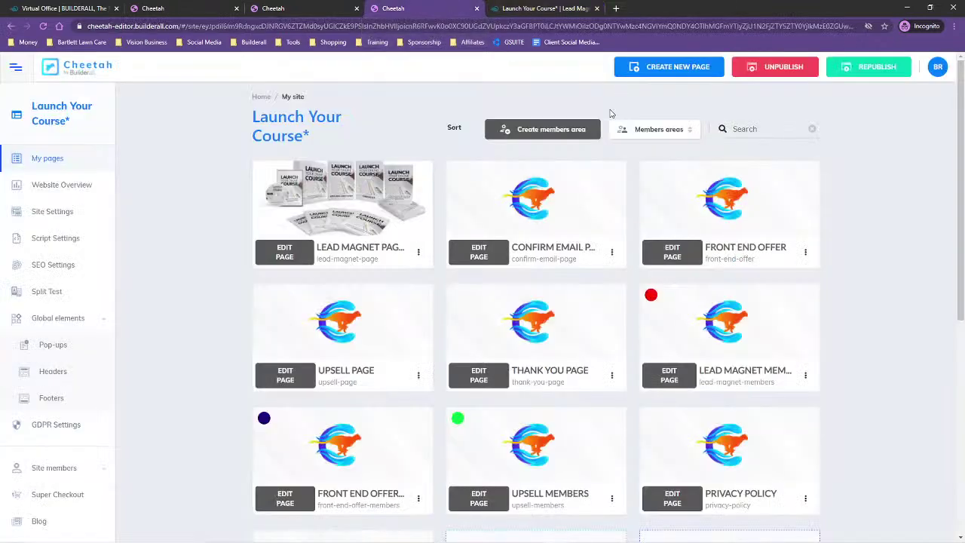
{"action": "mouse_move", "coordinate": [612, 536]}
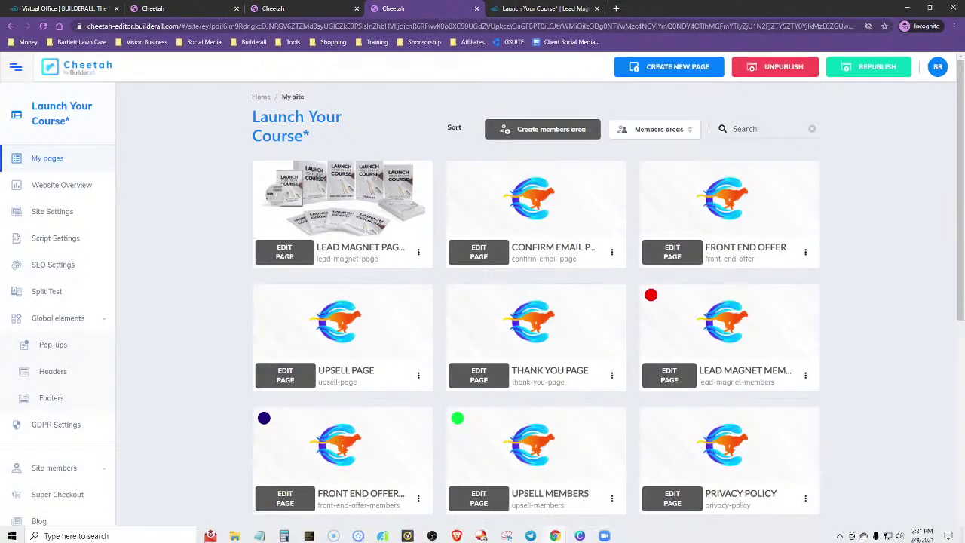
{"action": "left_click", "coordinate": [579, 537]}
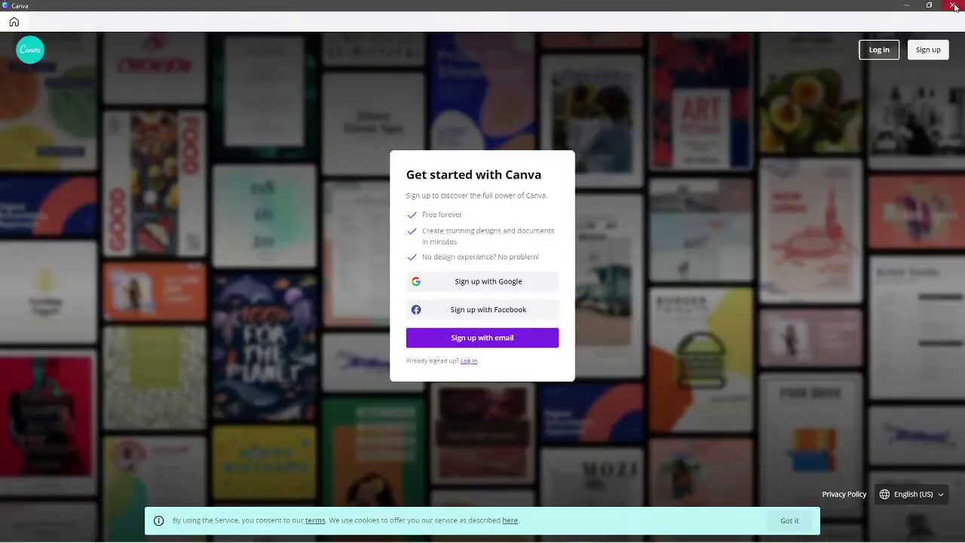
{"action": "left_click", "coordinate": [953, 5]}
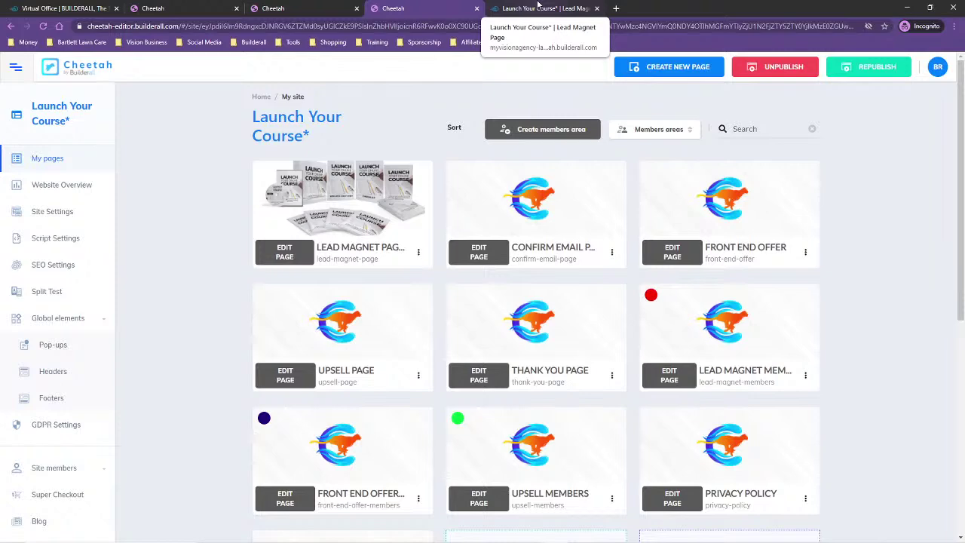
Step: Review the ebook cover and offer text on the published lead magnet page and go back to the Canva design
{"action": "left_click", "coordinate": [538, 6]}
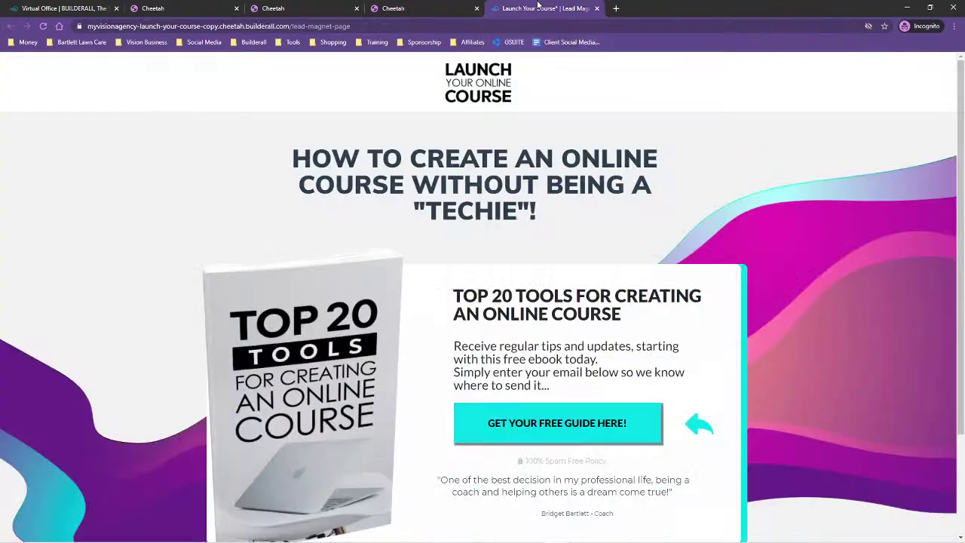
{"action": "scroll", "coordinate": [284, 398], "scroll_direction": "down", "scroll_amount": 3}
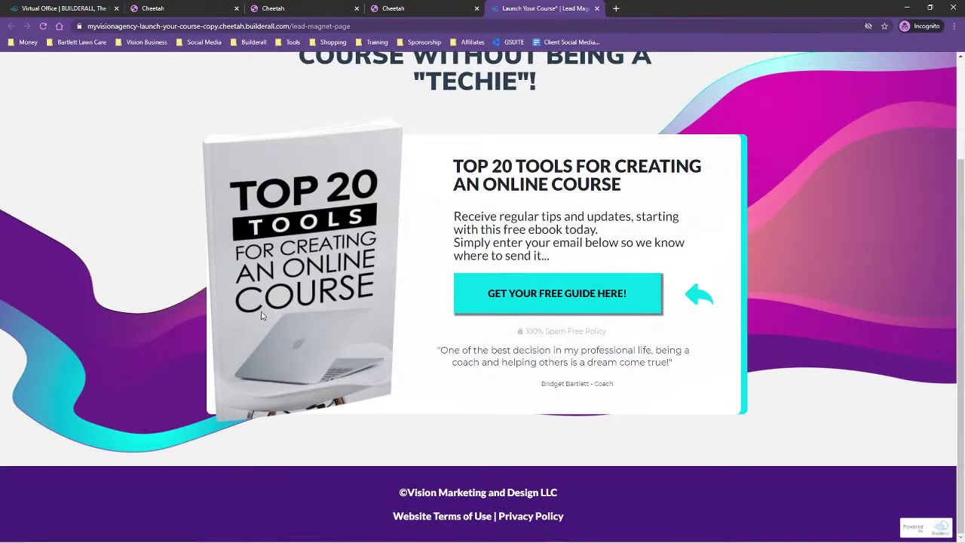
{"action": "scroll", "coordinate": [246, 320], "scroll_direction": "up", "scroll_amount": 1}
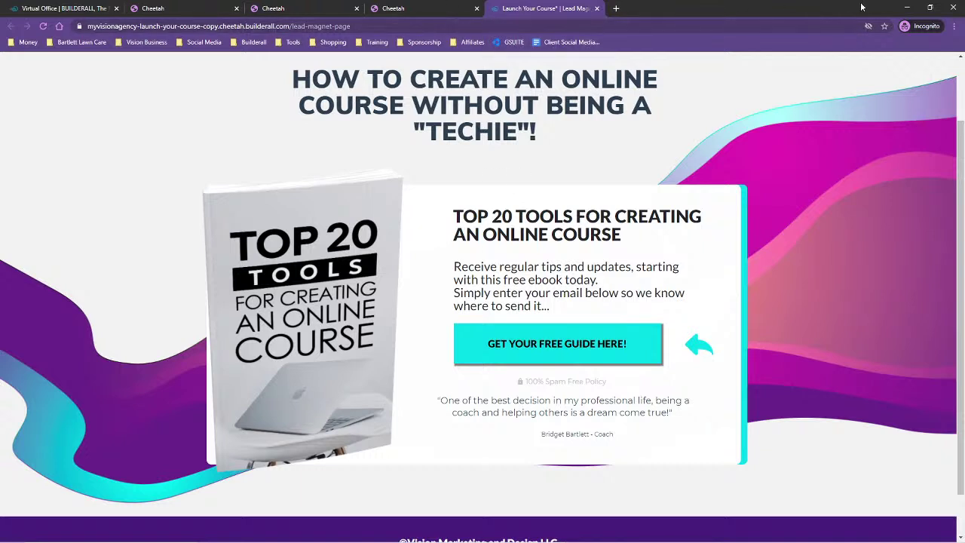
{"action": "left_click", "coordinate": [906, 8]}
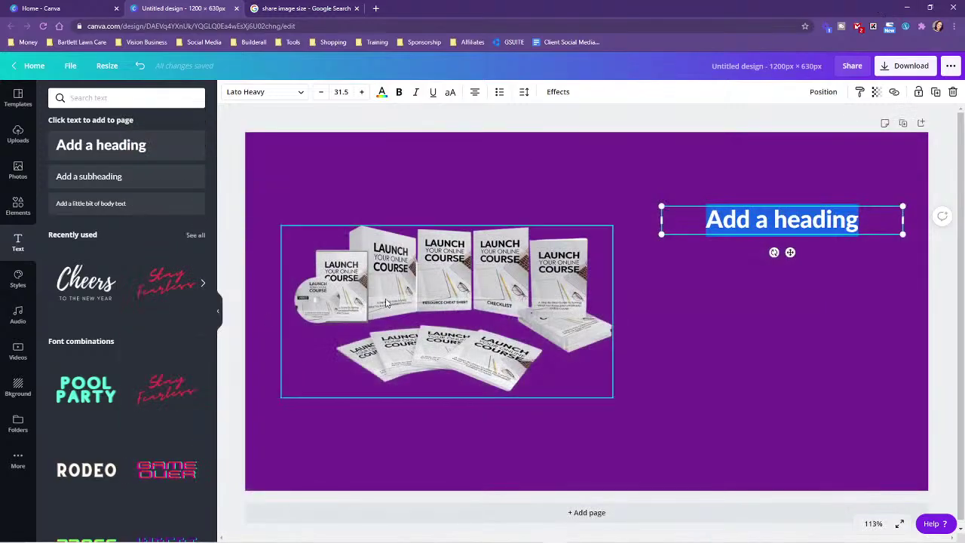
Step: Look through the uploaded images for the lead magnet's ebook cover
{"action": "left_click", "coordinate": [18, 134]}
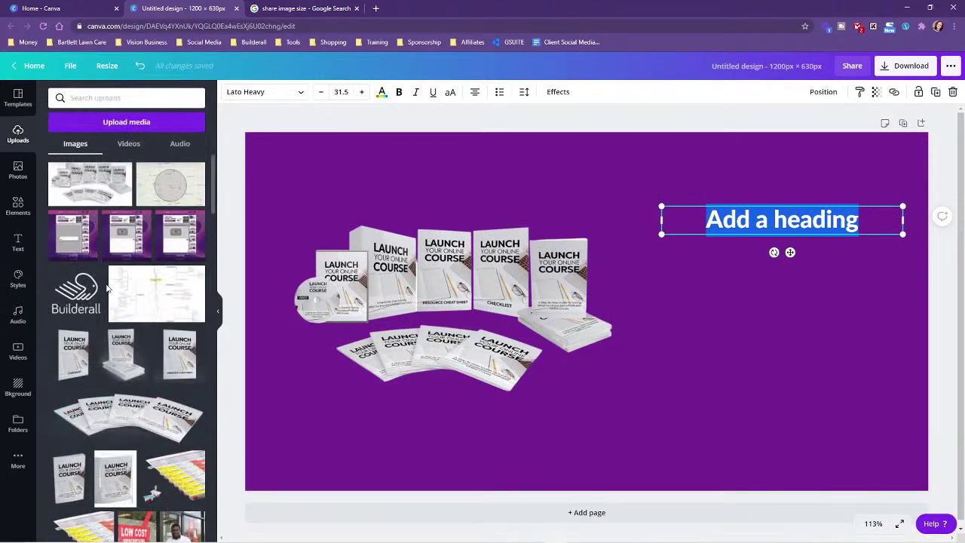
{"action": "scroll", "coordinate": [109, 299], "scroll_direction": "down", "scroll_amount": 2}
{"action": "scroll", "coordinate": [109, 299], "scroll_direction": "down", "scroll_amount": 1}
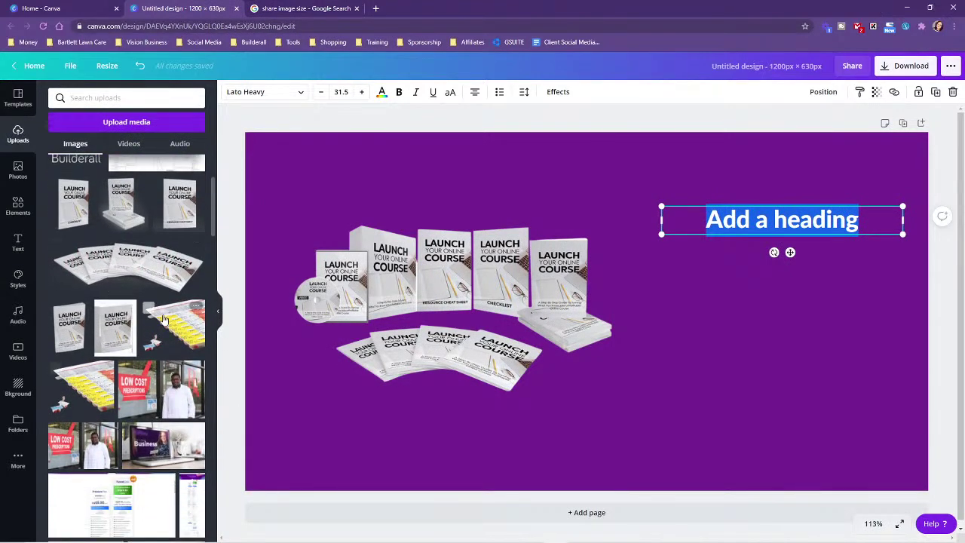
{"action": "scroll", "coordinate": [124, 295], "scroll_direction": "up", "scroll_amount": 3}
{"action": "scroll", "coordinate": [129, 293], "scroll_direction": "down", "scroll_amount": 5}
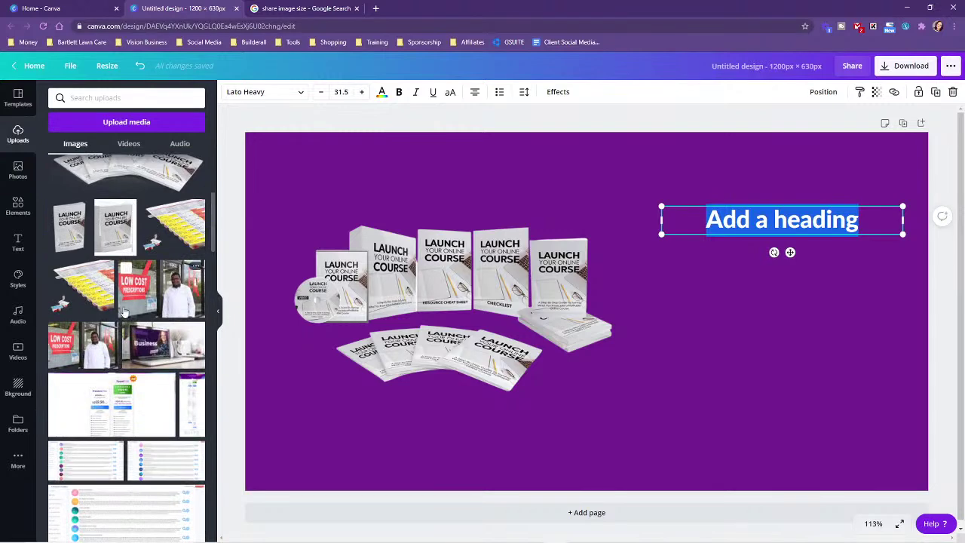
Step: Recheck the ebook cover on the published lead magnet page and switch back to the Canva design
{"action": "mouse_move", "coordinate": [539, 532]}
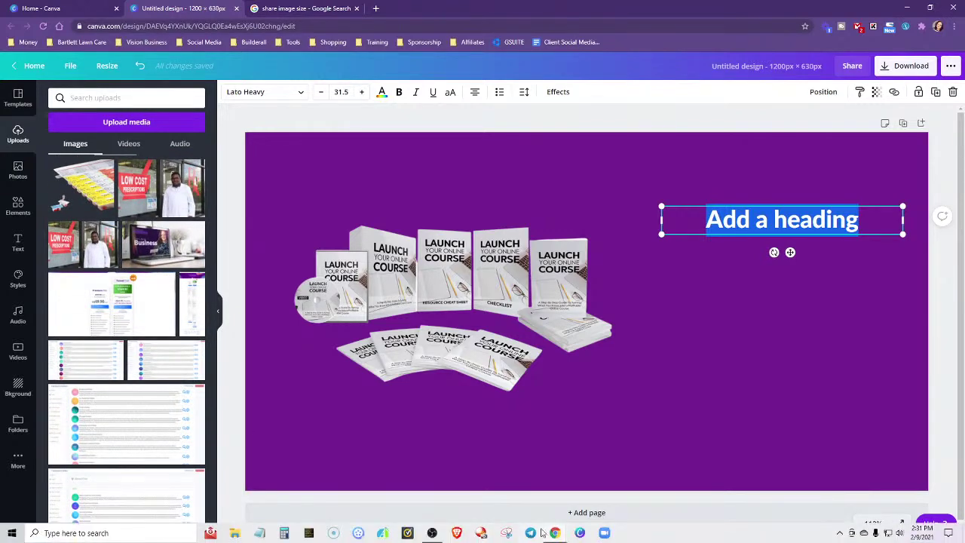
{"action": "left_click", "coordinate": [479, 495]}
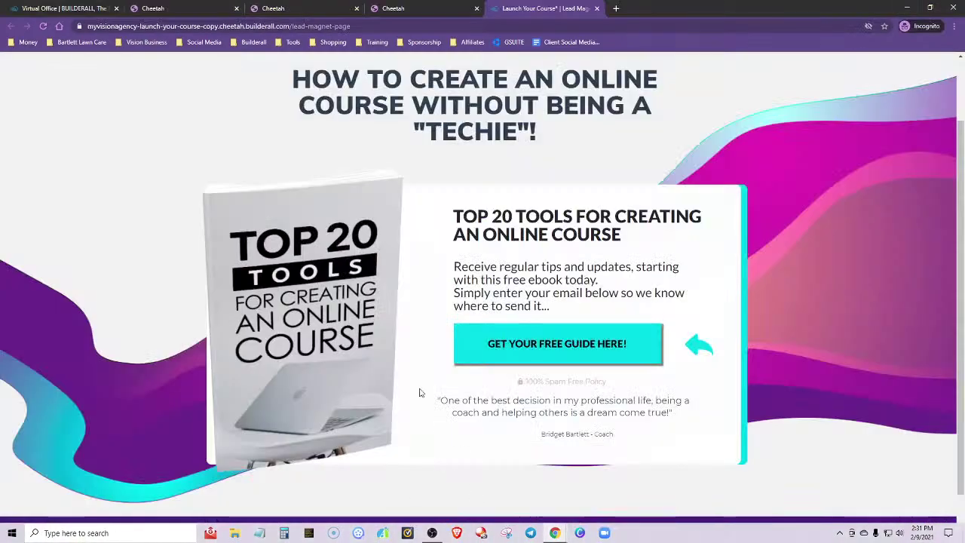
{"action": "mouse_move", "coordinate": [556, 539]}
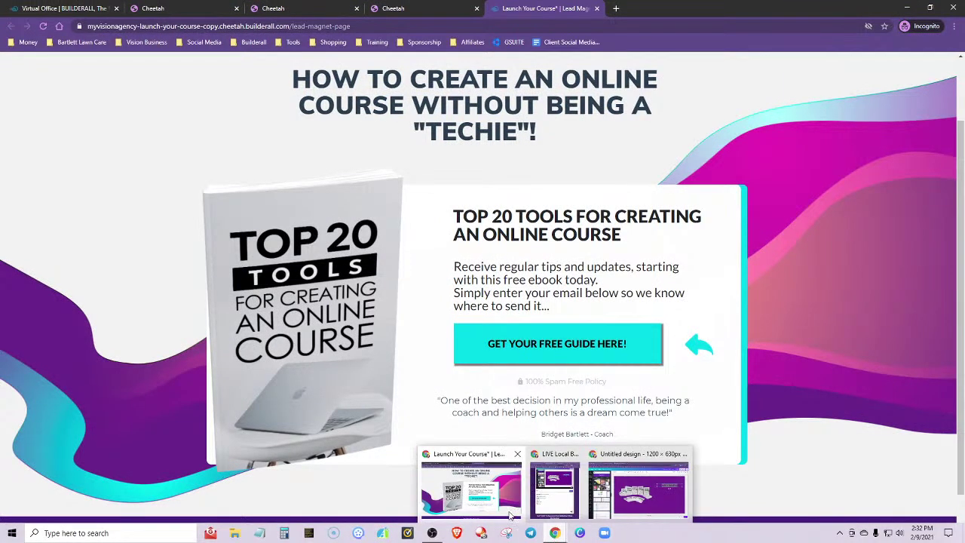
{"action": "left_click", "coordinate": [640, 492]}
Step: Start a device upload, check the nested LaunchYourOnlineCourse folder, and return to the TRAINING Launch Your Online Course folder
{"action": "left_click", "coordinate": [109, 123]}
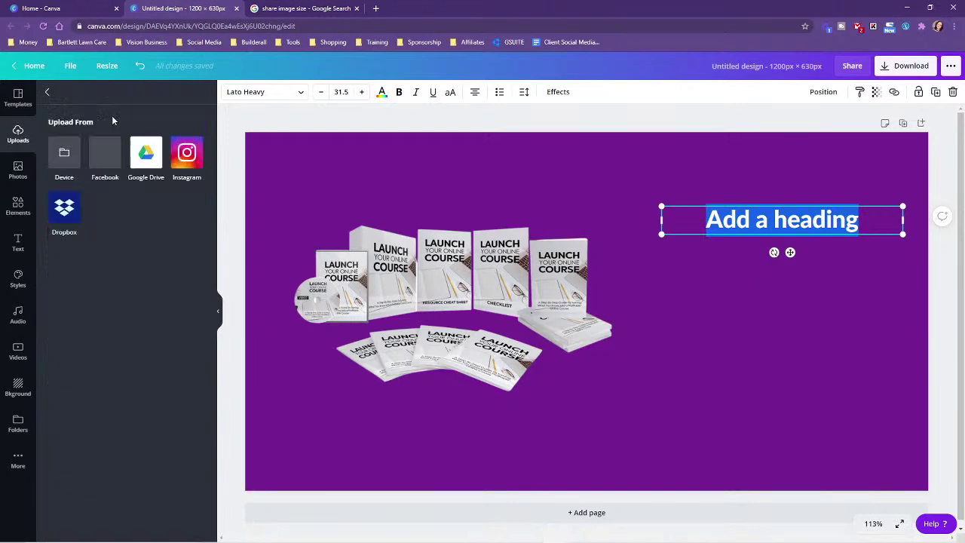
{"action": "left_click", "coordinate": [64, 154]}
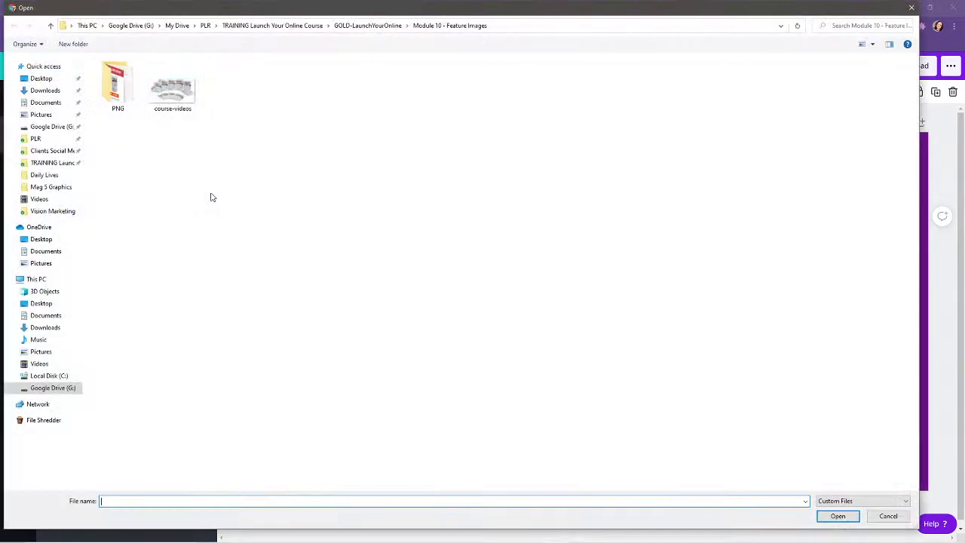
{"action": "left_click", "coordinate": [40, 162]}
{"action": "double_click", "coordinate": [118, 95]}
{"action": "double_click", "coordinate": [168, 84]}
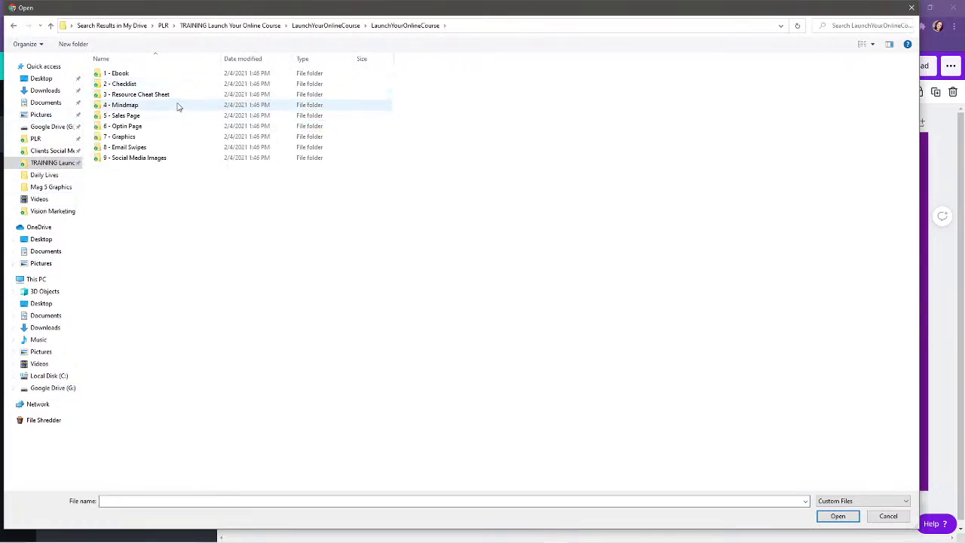
{"action": "left_click", "coordinate": [13, 27]}
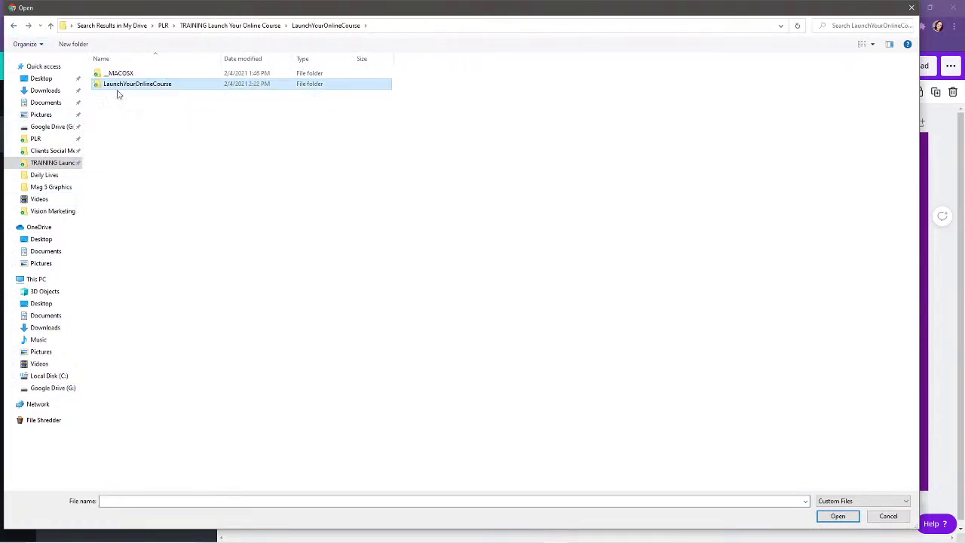
{"action": "left_click", "coordinate": [14, 27]}
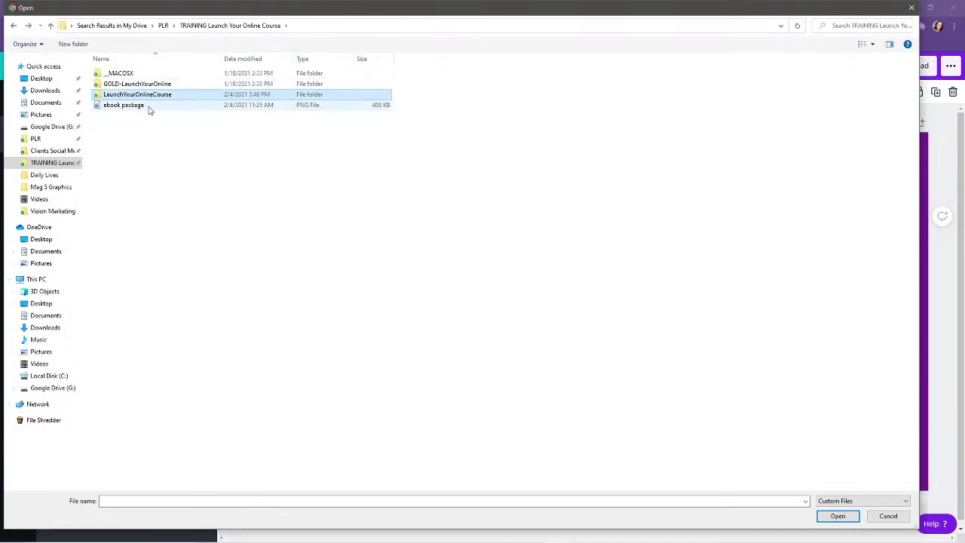
Step: Check Module 4 - Special Report inside GOLD-LaunchYourOnline for images and return to the module list
{"action": "double_click", "coordinate": [113, 84]}
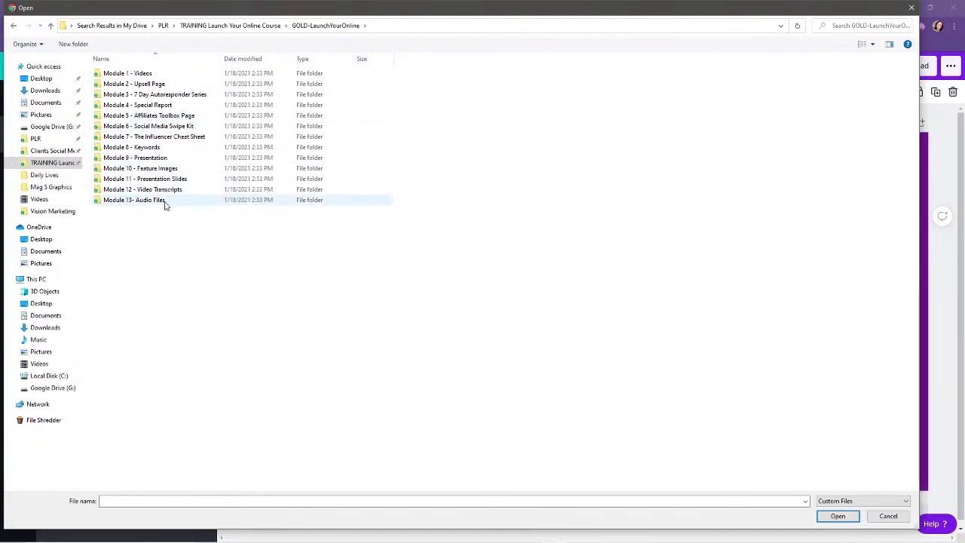
{"action": "left_click", "coordinate": [168, 106]}
{"action": "double_click", "coordinate": [169, 107]}
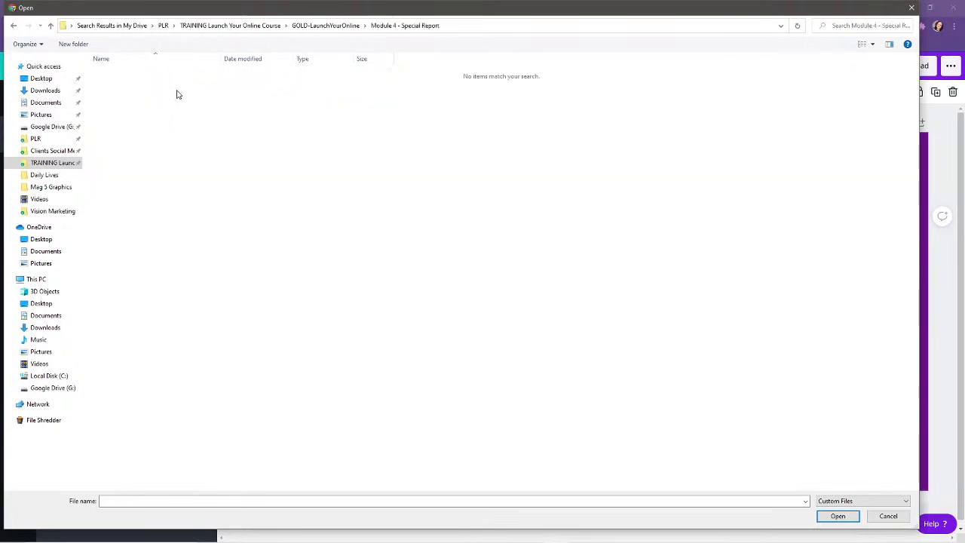
{"action": "left_click", "coordinate": [14, 26]}
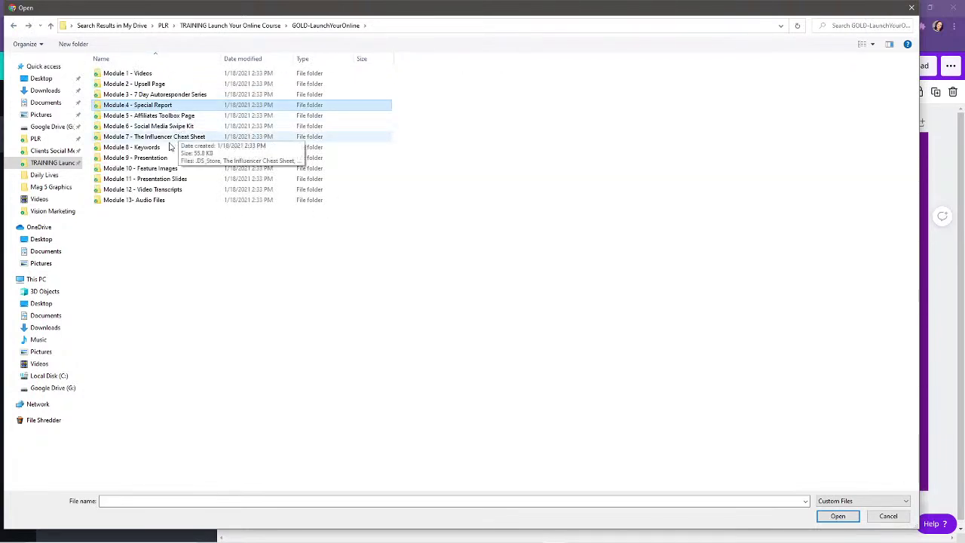
Step: Check the PNG folder of Module 10 - Feature Images and return to its parent folder
{"action": "double_click", "coordinate": [162, 168]}
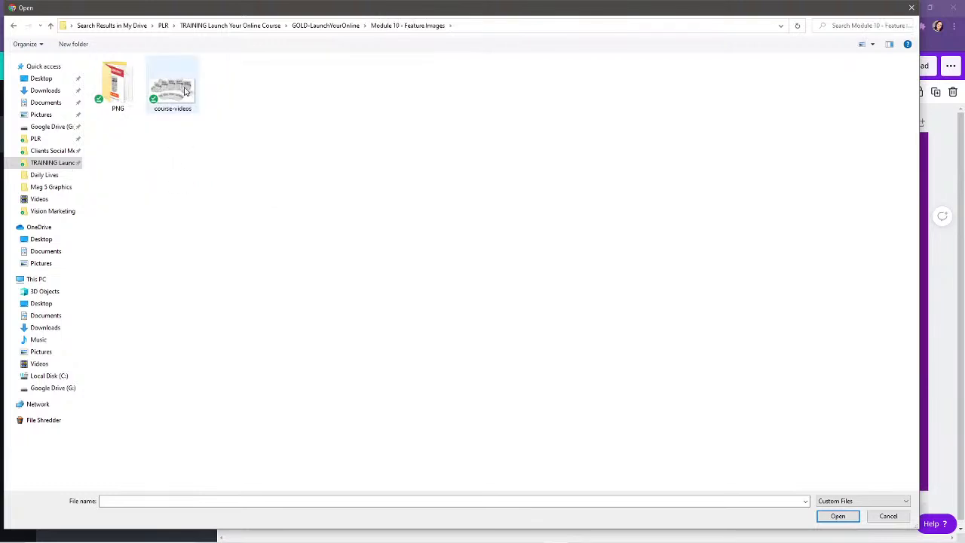
{"action": "double_click", "coordinate": [116, 87]}
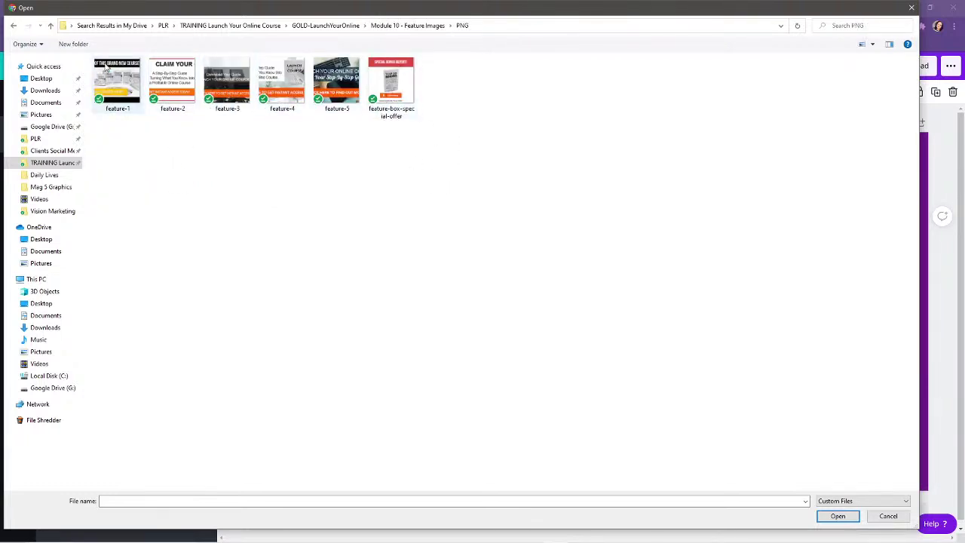
{"action": "left_click", "coordinate": [13, 26]}
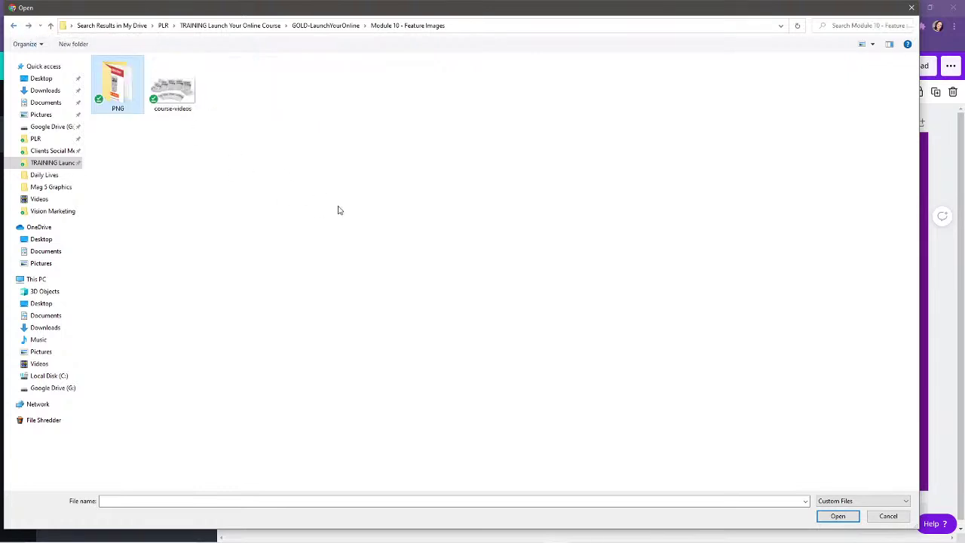
Step: Return from the Module 10 - Feature Images folder to the module list and cancel the device upload
{"action": "left_click", "coordinate": [15, 27]}
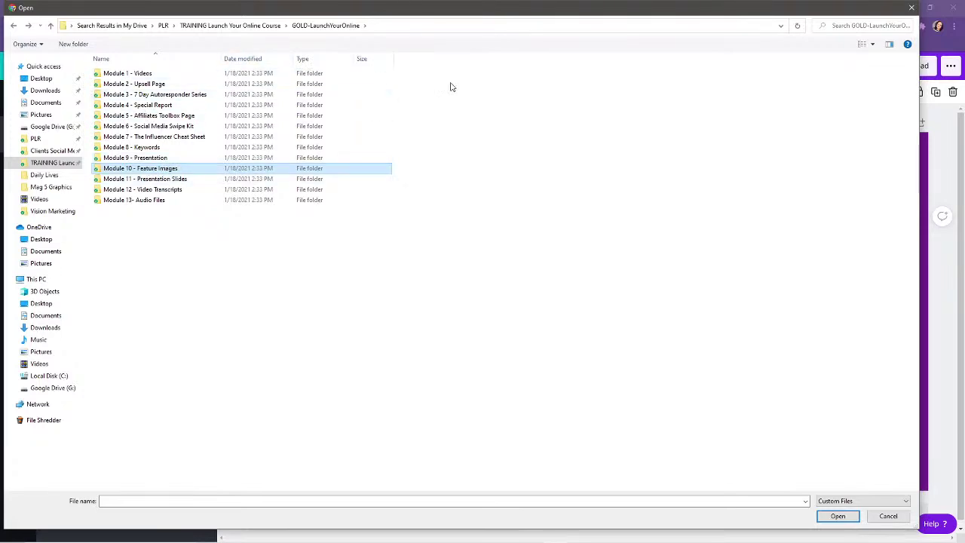
{"action": "left_click", "coordinate": [888, 515]}
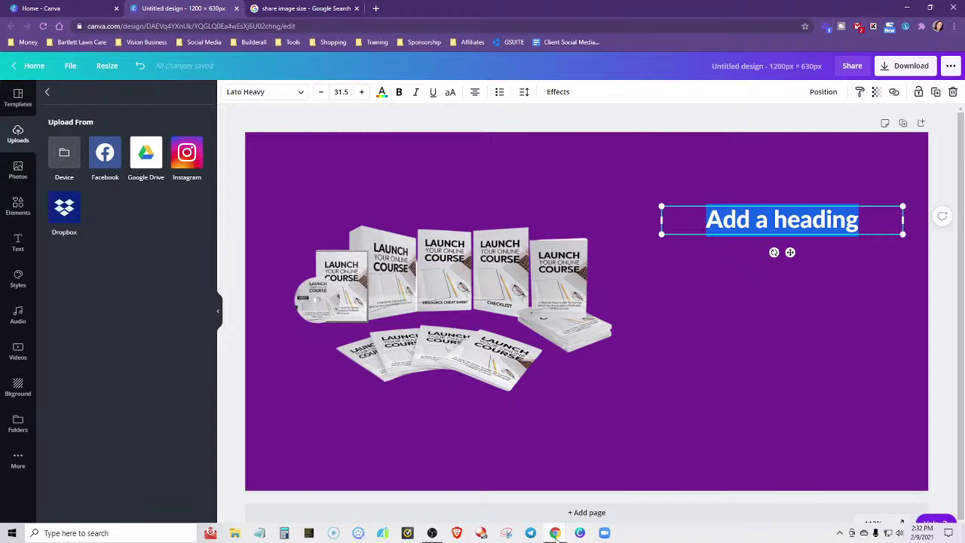
Step: Switch to the published lead magnet page and copy its web address
{"action": "mouse_move", "coordinate": [555, 534]}
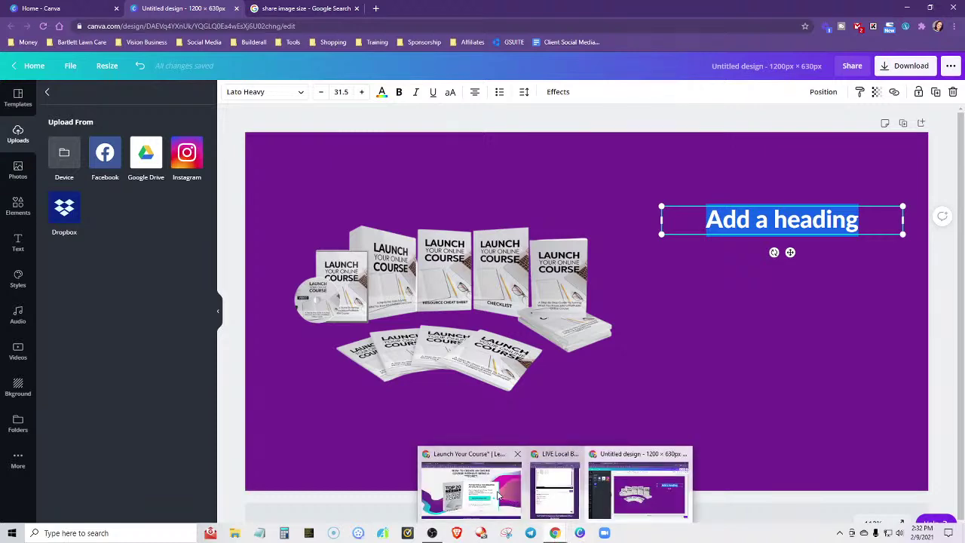
{"action": "left_click", "coordinate": [475, 482]}
{"action": "left_click", "coordinate": [490, 24]}
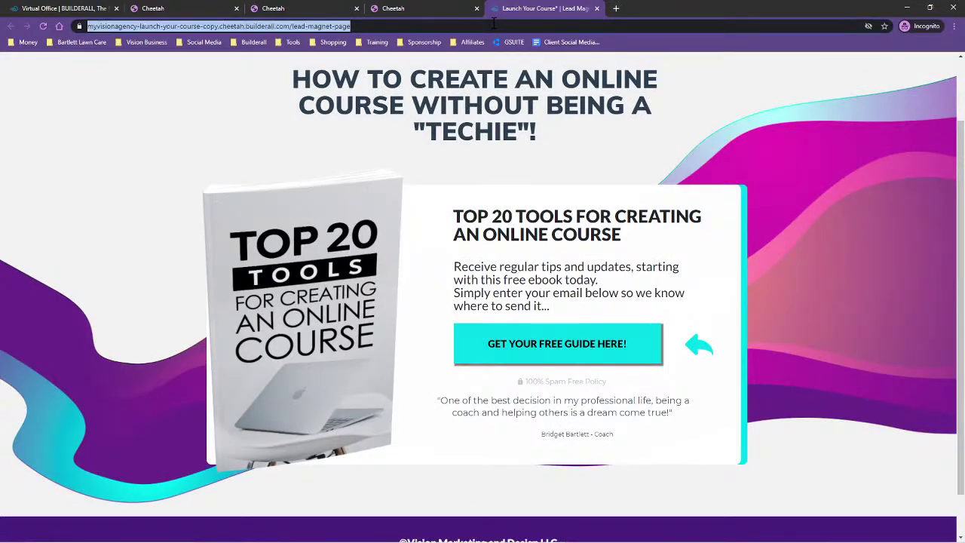
{"action": "right_click", "coordinate": [342, 26]}
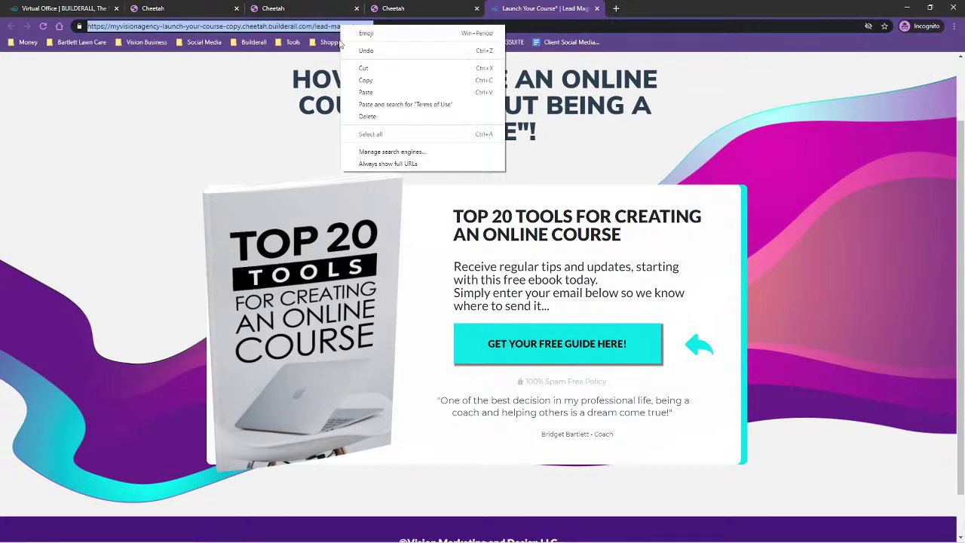
{"action": "left_click", "coordinate": [364, 81]}
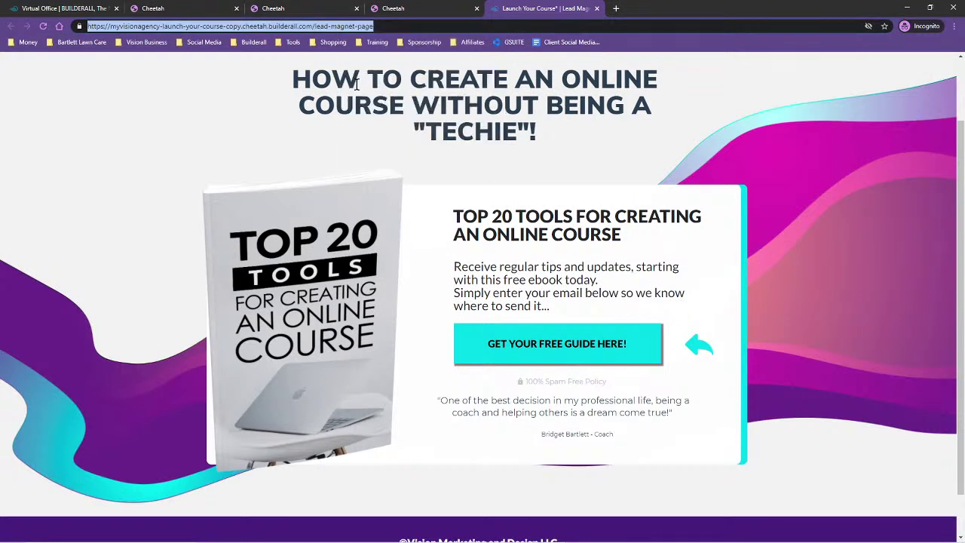
Step: Copy the Top 20 Tools ebook cover from the lead magnet page and paste it into the Canva design, placed below the heading
{"action": "right_click", "coordinate": [297, 308]}
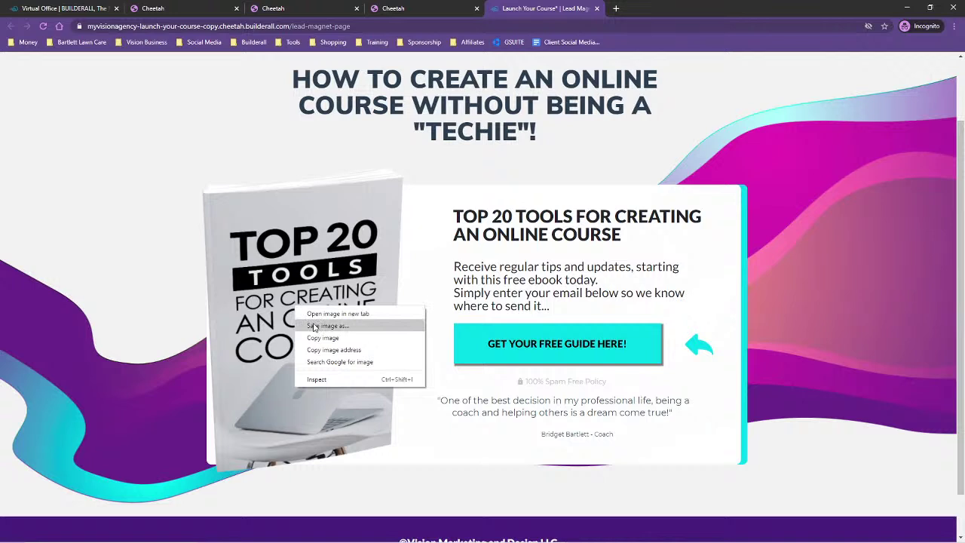
{"action": "left_click", "coordinate": [318, 339]}
{"action": "mouse_move", "coordinate": [580, 537]}
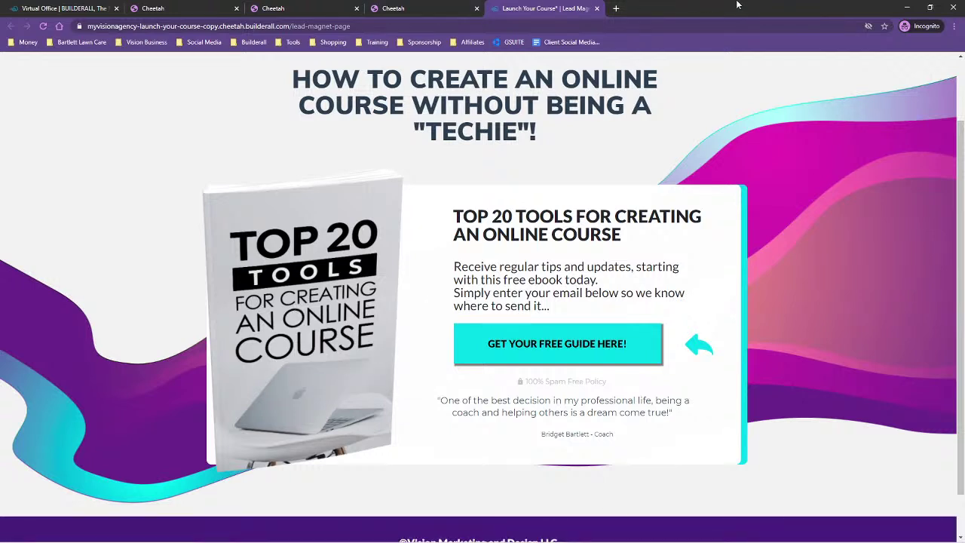
{"action": "left_click", "coordinate": [907, 7]}
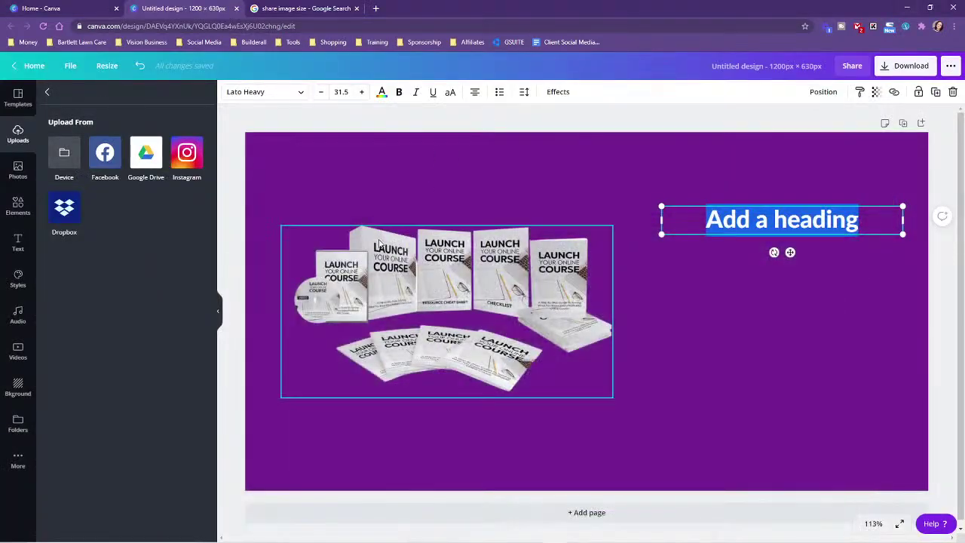
{"action": "left_click", "coordinate": [771, 422]}
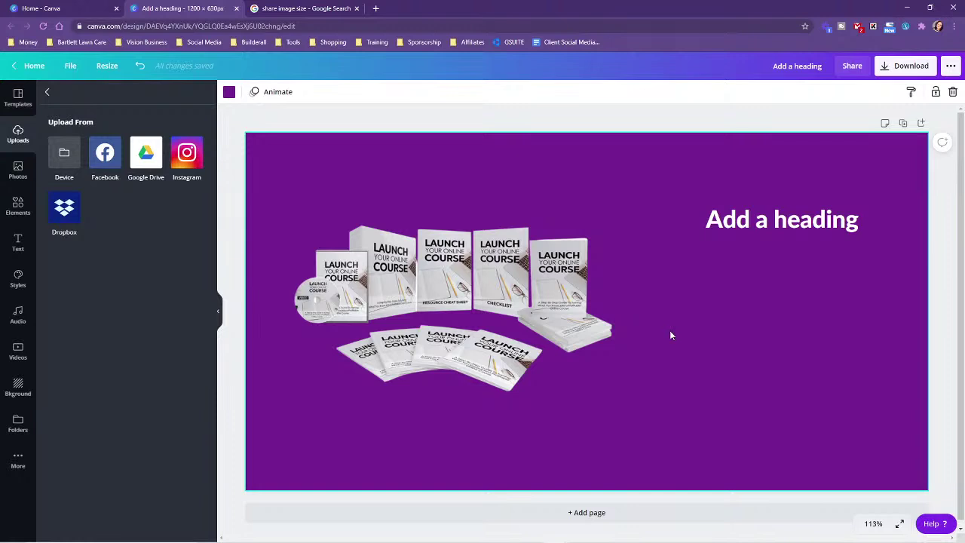
{"action": "key", "text": "ctrl+v"}
{"action": "left_click_drag", "start_coordinate": [666, 343], "coordinate": [870, 404]}
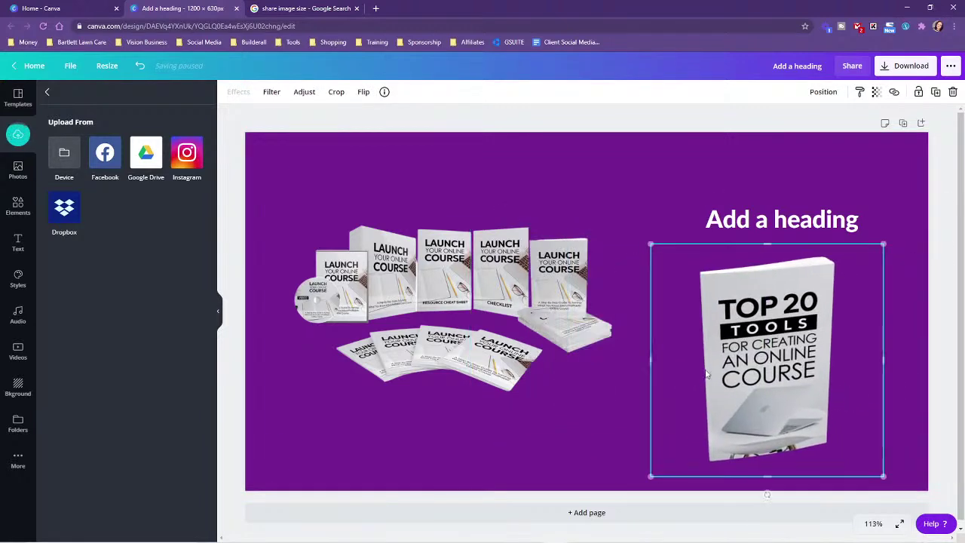
Step: Delete the course bundle graphic, move the ebook cover into its place and enlarge it slightly
{"action": "left_click", "coordinate": [443, 298]}
{"action": "key", "text": "Delete"}
{"action": "left_click_drag", "start_coordinate": [784, 342], "coordinate": [416, 267]}
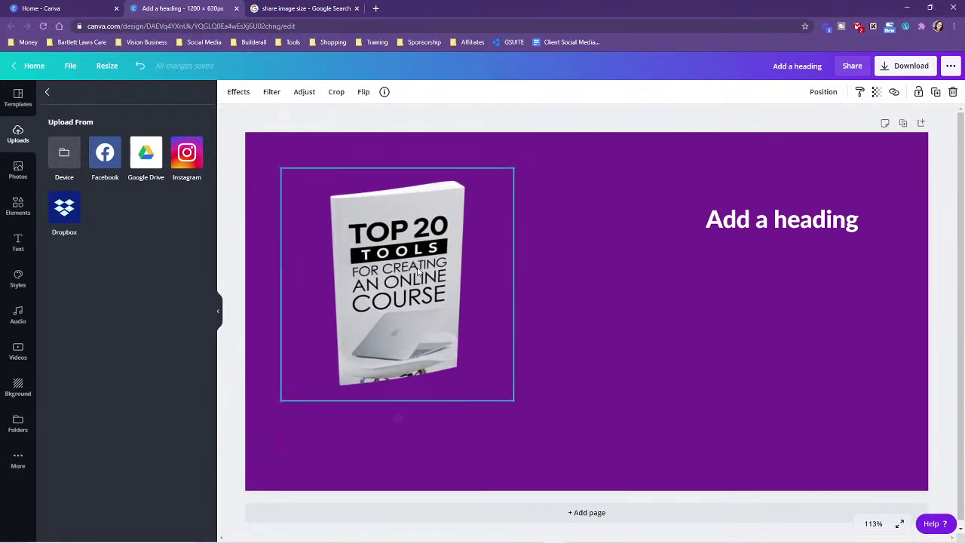
{"action": "left_click_drag", "start_coordinate": [514, 401], "coordinate": [555, 440]}
{"action": "left_click_drag", "start_coordinate": [382, 280], "coordinate": [422, 286]}
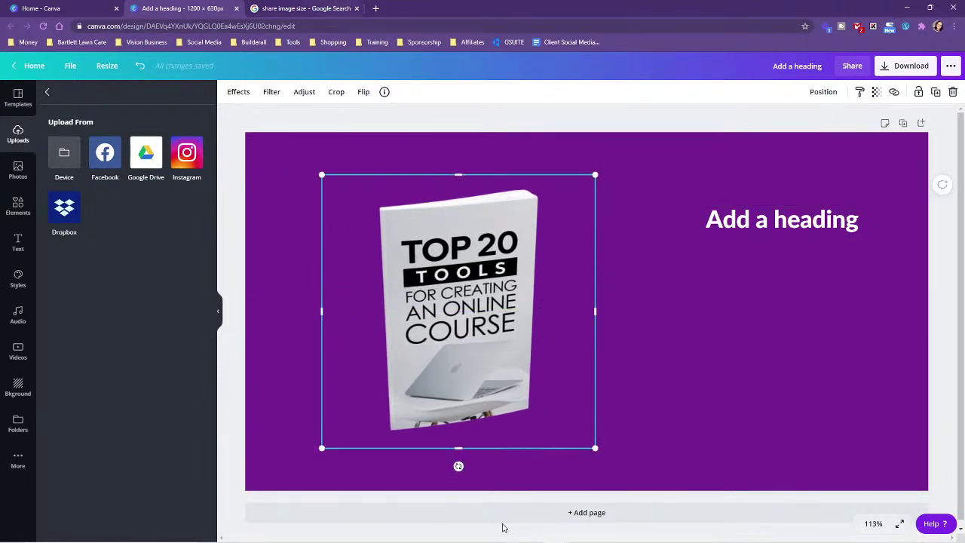
Step: Copy the headline about creating an online course without being a "techie" from the lead magnet page and return to the Canva design
{"action": "mouse_move", "coordinate": [481, 538]}
{"action": "mouse_move", "coordinate": [558, 533]}
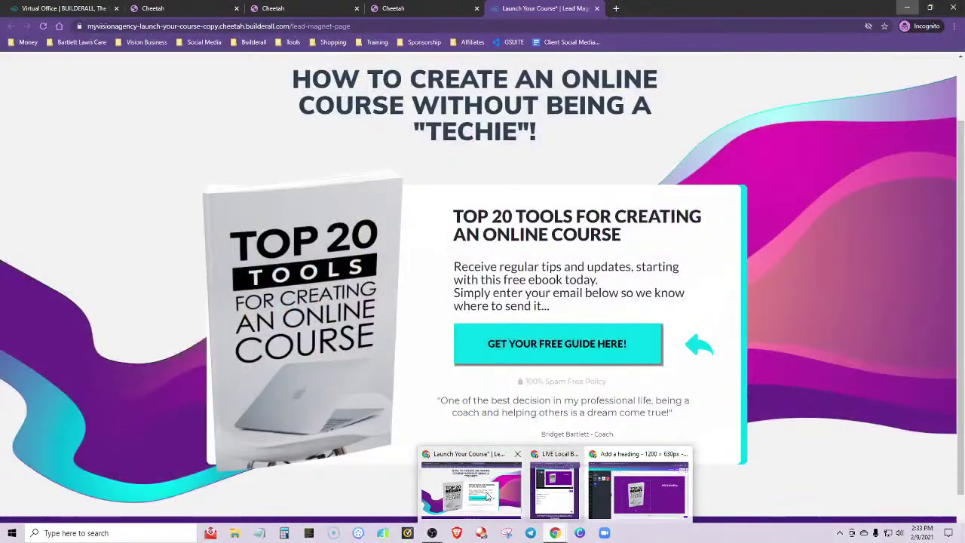
{"action": "left_click", "coordinate": [486, 495]}
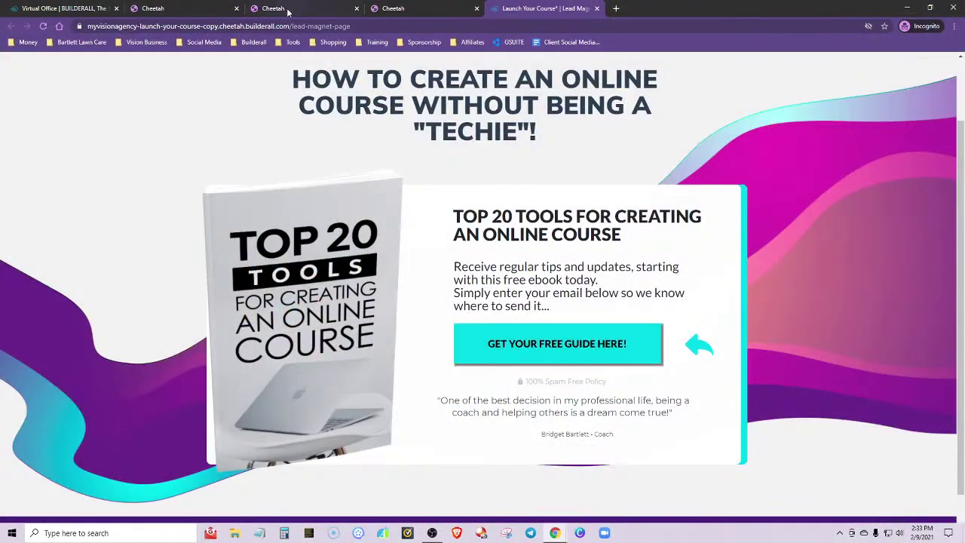
{"action": "left_click_drag", "start_coordinate": [294, 77], "coordinate": [616, 136]}
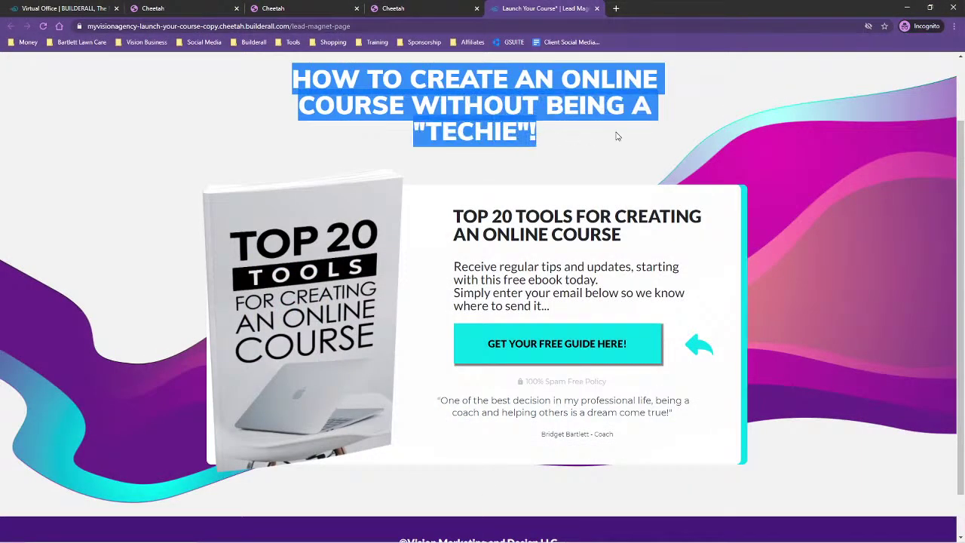
{"action": "right_click", "coordinate": [449, 98]}
{"action": "left_click", "coordinate": [462, 107]}
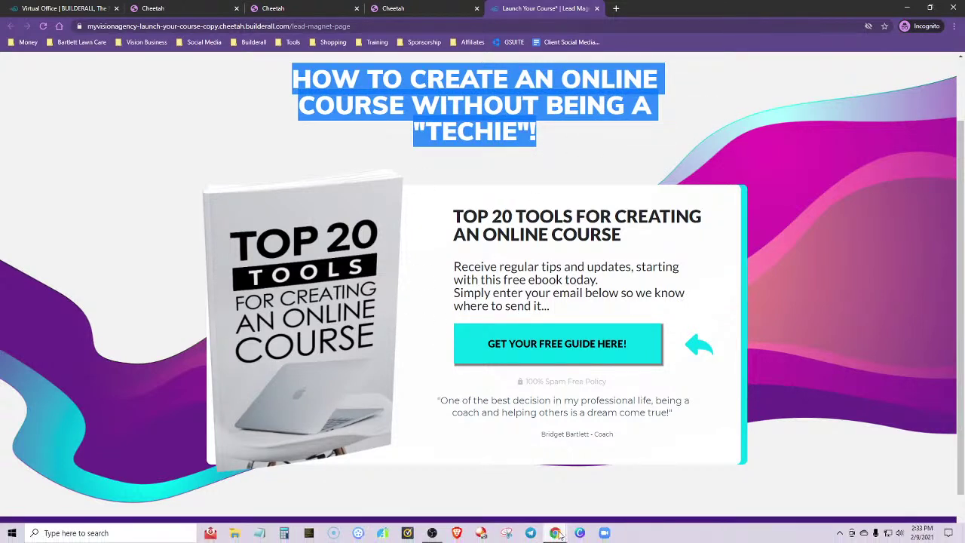
{"action": "mouse_move", "coordinate": [554, 533]}
{"action": "left_click", "coordinate": [591, 496]}
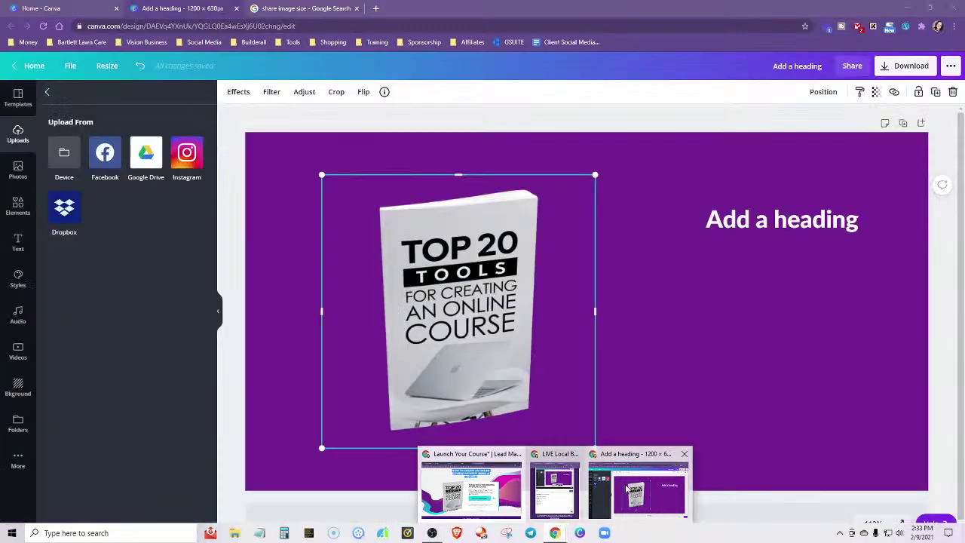
Step: Replace the placeholder heading text with "FREE GUIDE:"
{"action": "left_click", "coordinate": [716, 220]}
{"action": "left_click", "coordinate": [709, 220]}
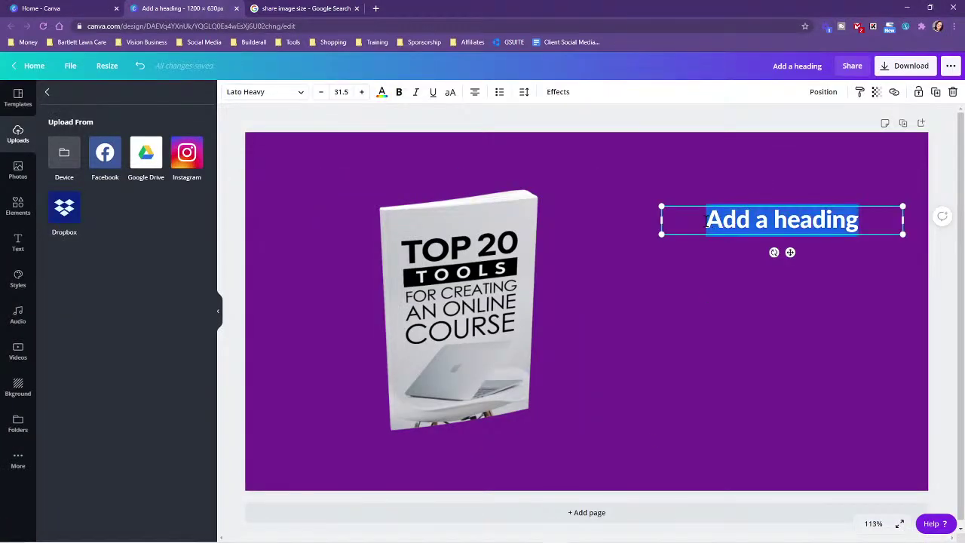
{"action": "type", "text": "FREE GUIDE"}
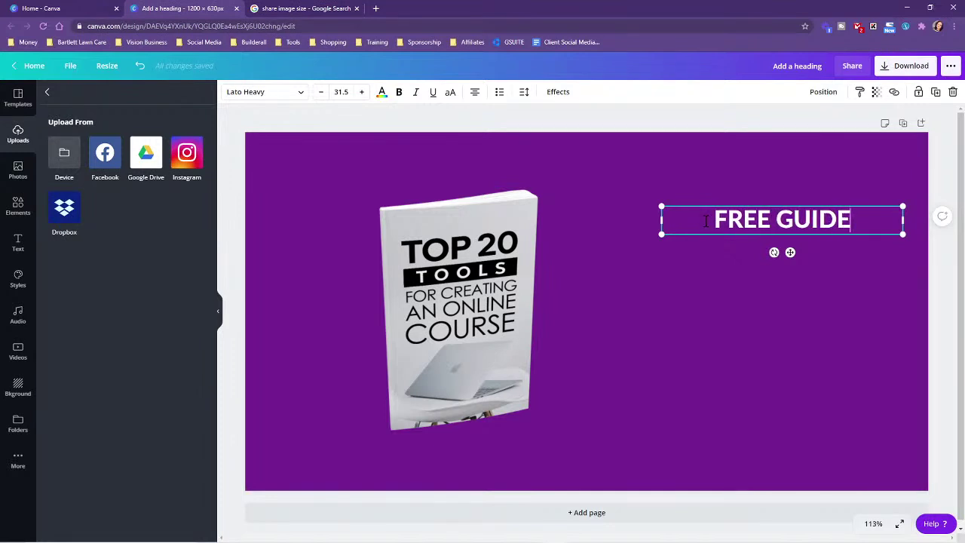
{"action": "type", "text": ":"}
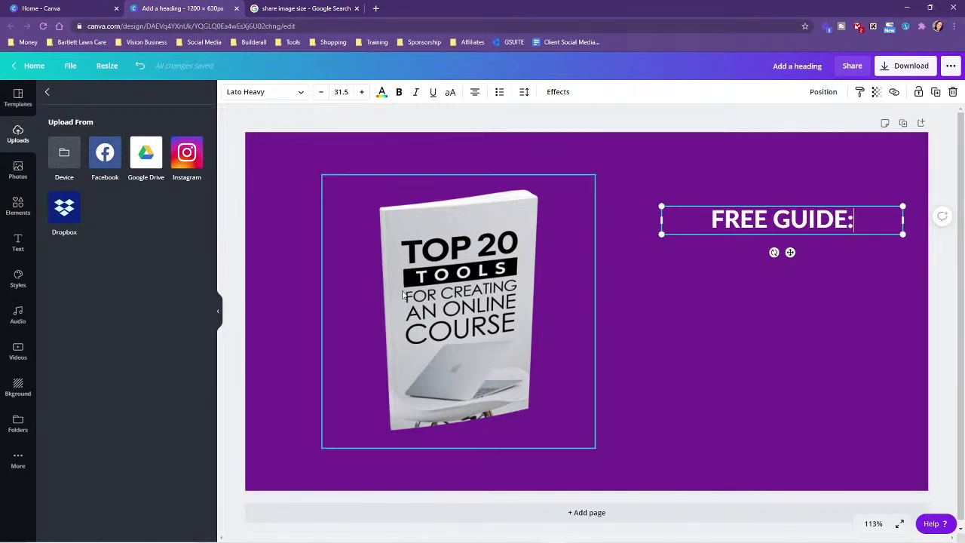
Step: Add a subheading and paste in the copied headline "HOW TO CREATE AN ONLINE COURSE WITHOUT BEING A "TECHIE"!"
{"action": "left_click", "coordinate": [17, 242]}
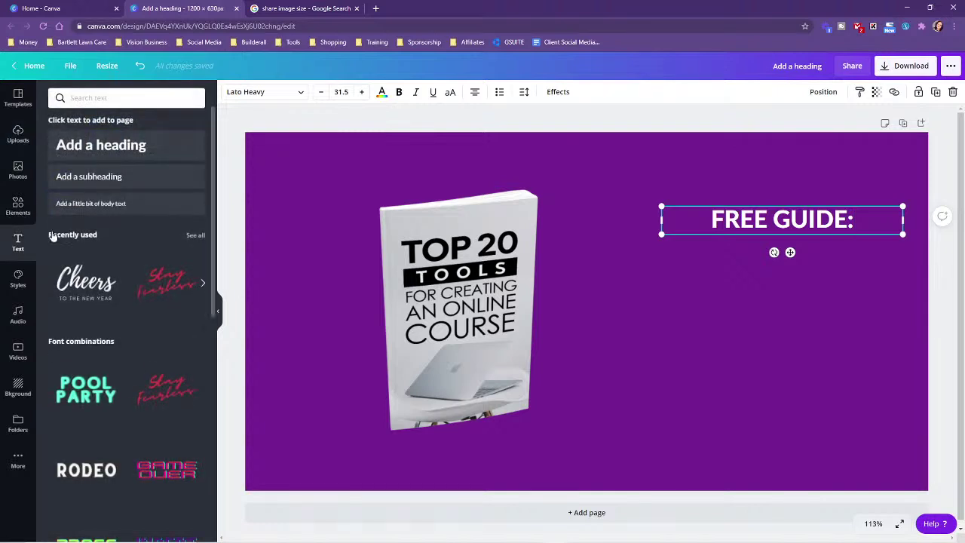
{"action": "left_click", "coordinate": [99, 178]}
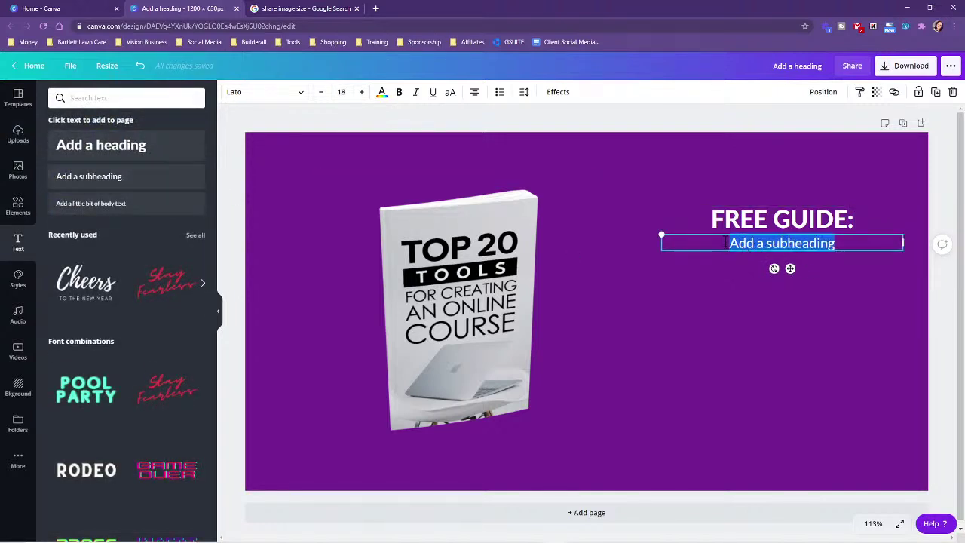
{"action": "key", "text": "ctrl+v"}
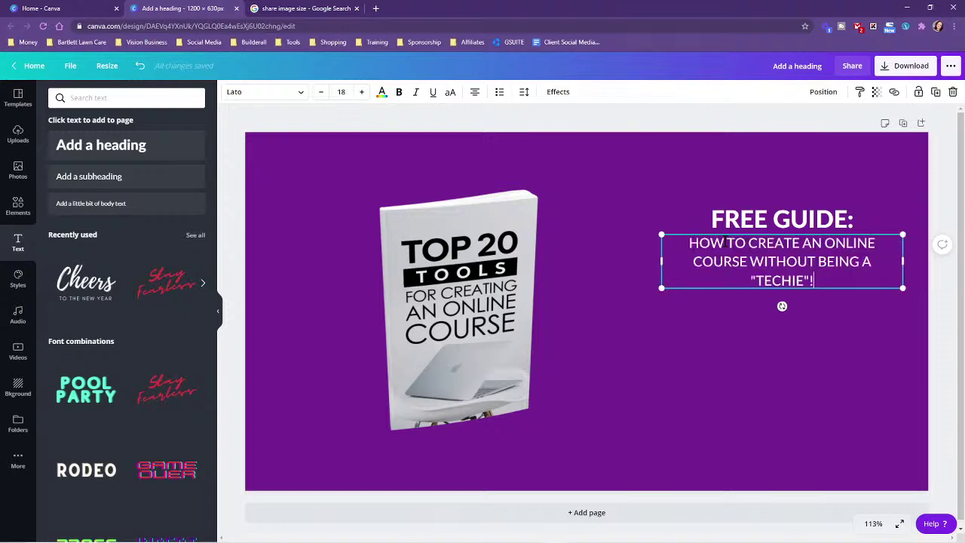
Step: Enlarge the FREE GUIDE: heading to about size 59.9 beside the book and place the subheading just beneath it
{"action": "left_click_drag", "start_coordinate": [771, 261], "coordinate": [763, 362]}
{"action": "left_click", "coordinate": [767, 219]}
{"action": "left_click_drag", "start_coordinate": [661, 219], "coordinate": [586, 181]}
{"action": "left_click_drag", "start_coordinate": [737, 211], "coordinate": [733, 241]}
{"action": "left_click_drag", "start_coordinate": [765, 373], "coordinate": [703, 319]}
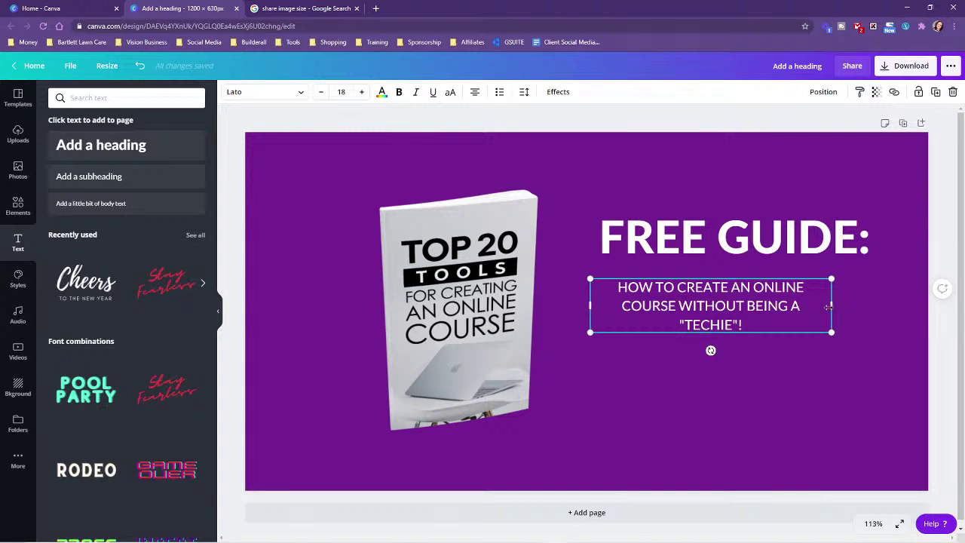
Step: Widen the subheading to two lines, enlarge its text to size 21, and align it and the heading beside the ebook cover
{"action": "left_click_drag", "start_coordinate": [838, 302], "coordinate": [864, 305]}
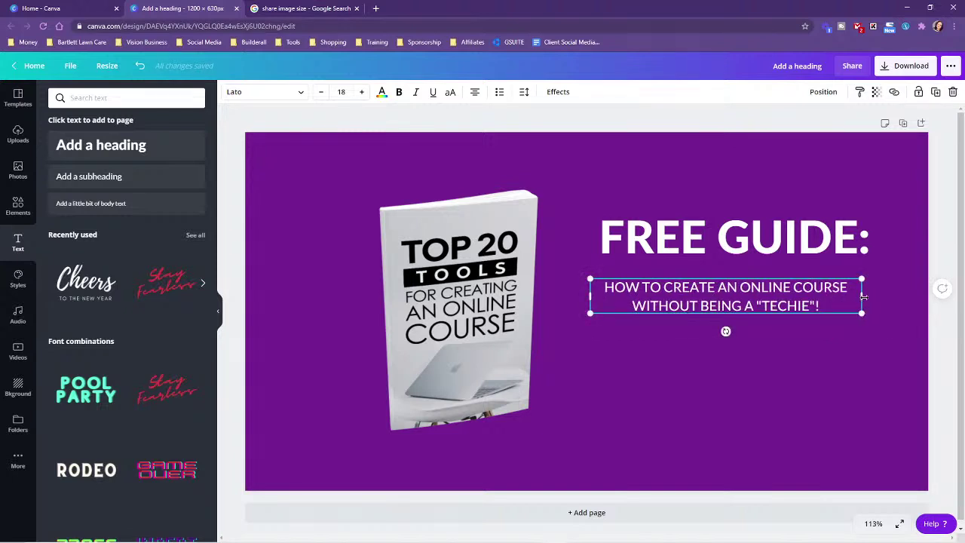
{"action": "left_click_drag", "start_coordinate": [862, 312], "coordinate": [892, 326]}
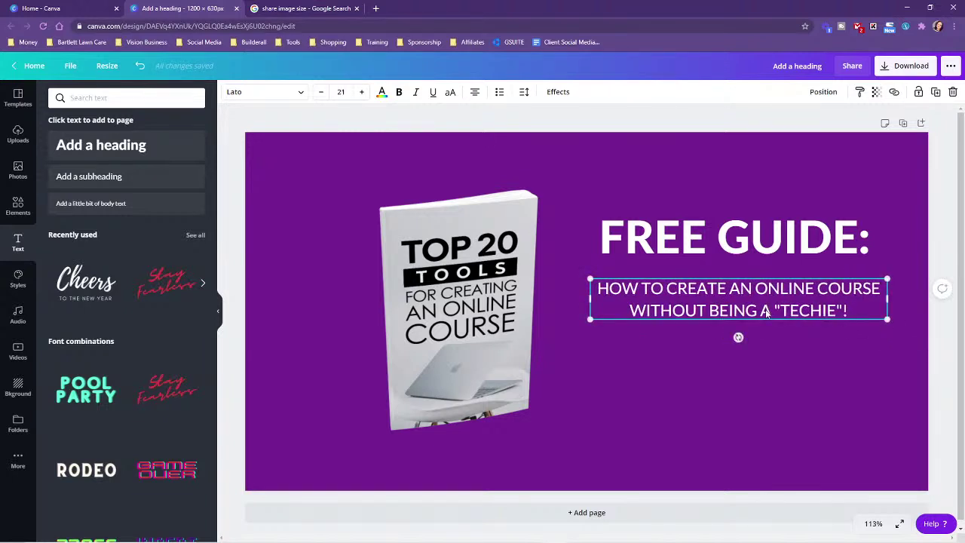
{"action": "left_click_drag", "start_coordinate": [726, 296], "coordinate": [715, 312]}
{"action": "left_click", "coordinate": [715, 239]}
{"action": "mouse_move", "coordinate": [714, 239]}
{"action": "left_mouse_down"}
{"action": "mouse_move", "coordinate": [706, 251]}
{"action": "mouse_move", "coordinate": [718, 251]}
{"action": "left_mouse_up"}
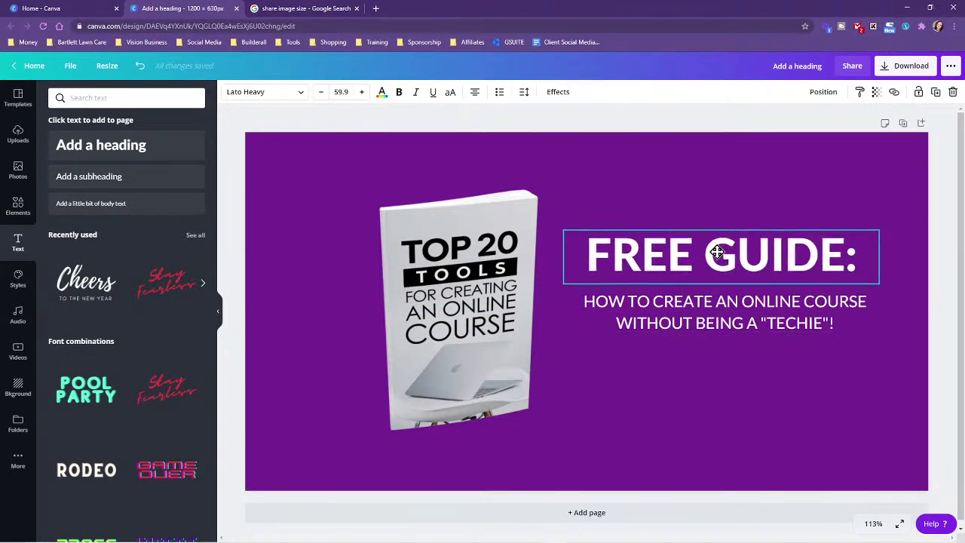
Step: Try the recently used white curved-lines image as the page background, check its transparency setting, and delete it
{"action": "left_click", "coordinate": [708, 382]}
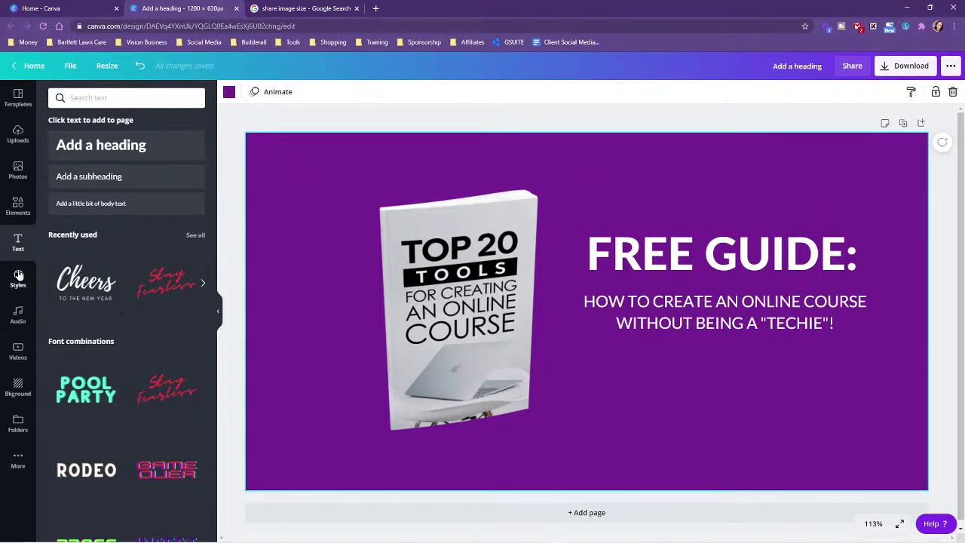
{"action": "left_click", "coordinate": [18, 388]}
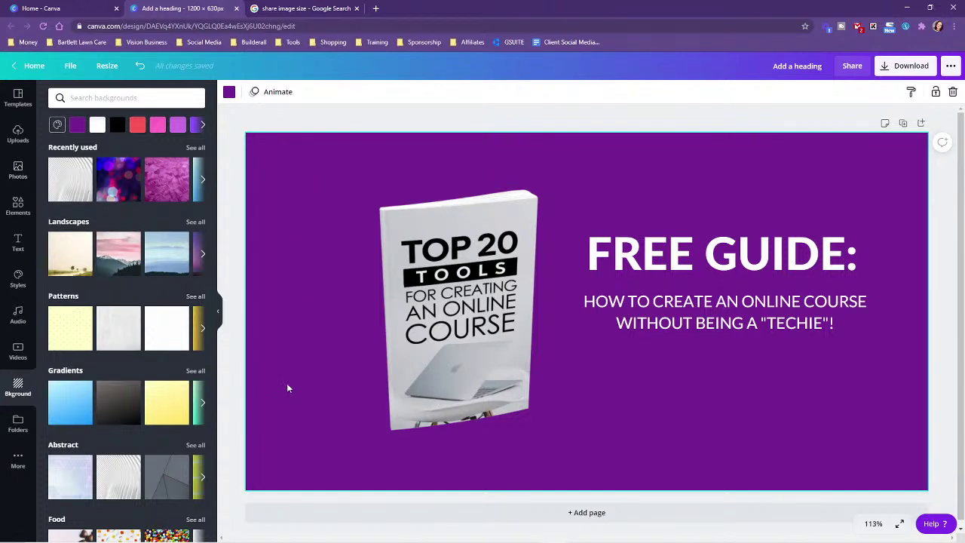
{"action": "left_click", "coordinate": [69, 174]}
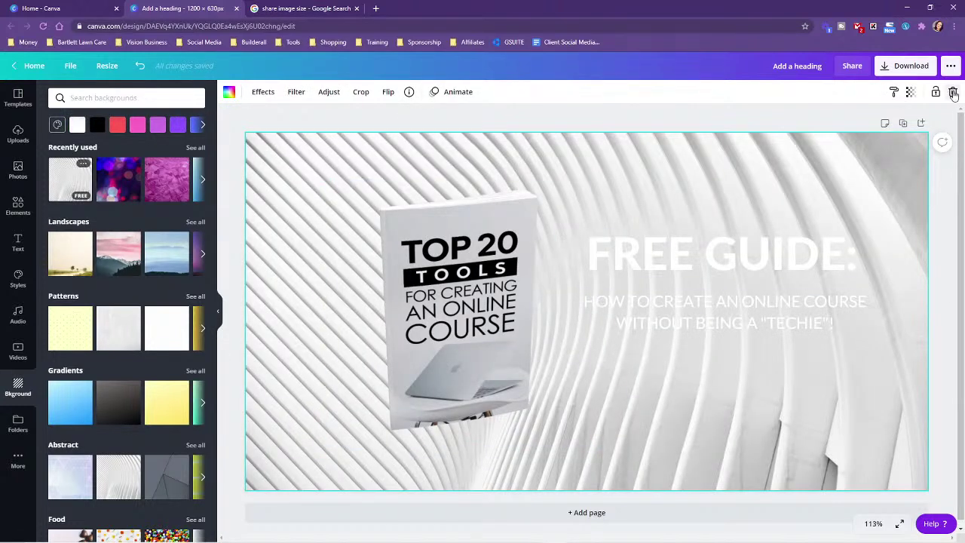
{"action": "left_click", "coordinate": [911, 91]}
{"action": "left_click_drag", "start_coordinate": [879, 125], "coordinate": [913, 123]}
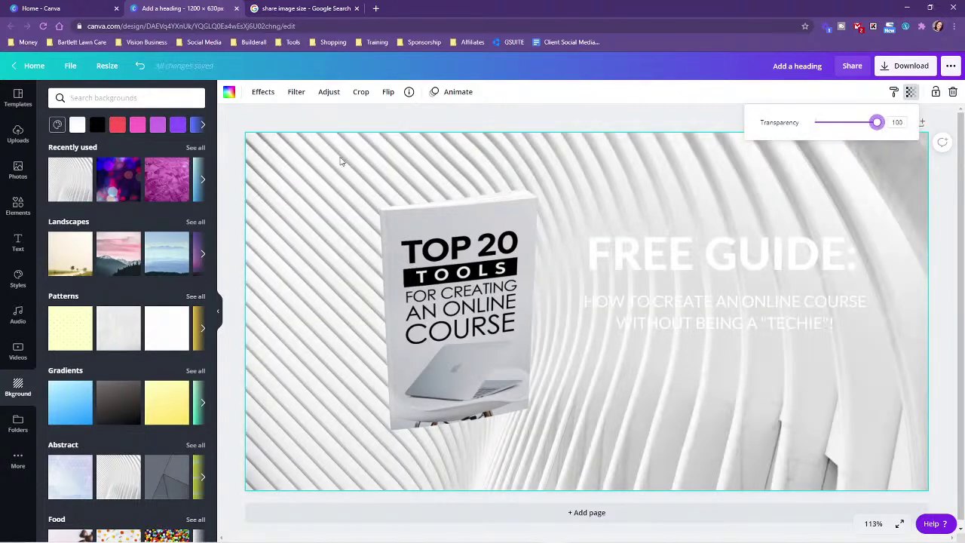
{"action": "double_click", "coordinate": [281, 169]}
{"action": "left_click", "coordinate": [293, 94]}
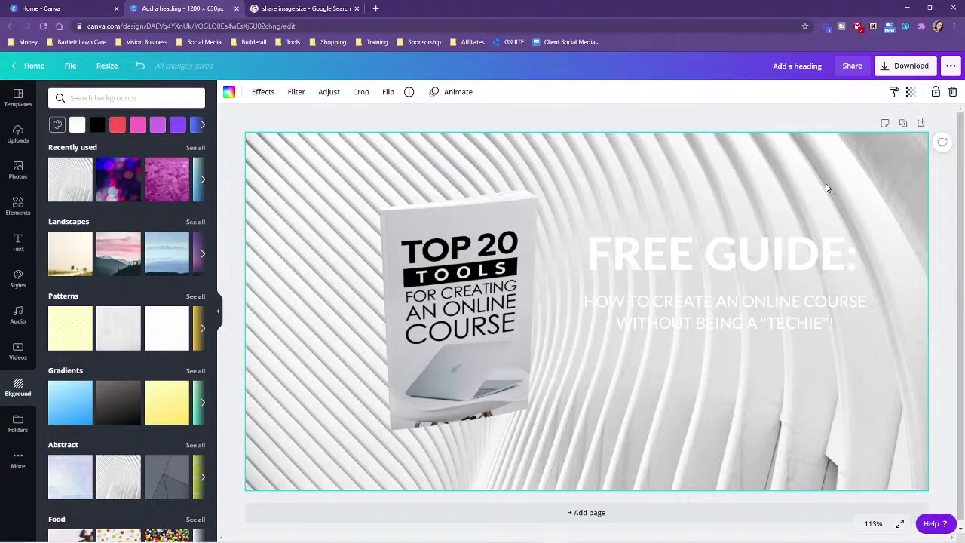
{"action": "key", "text": "Delete"}
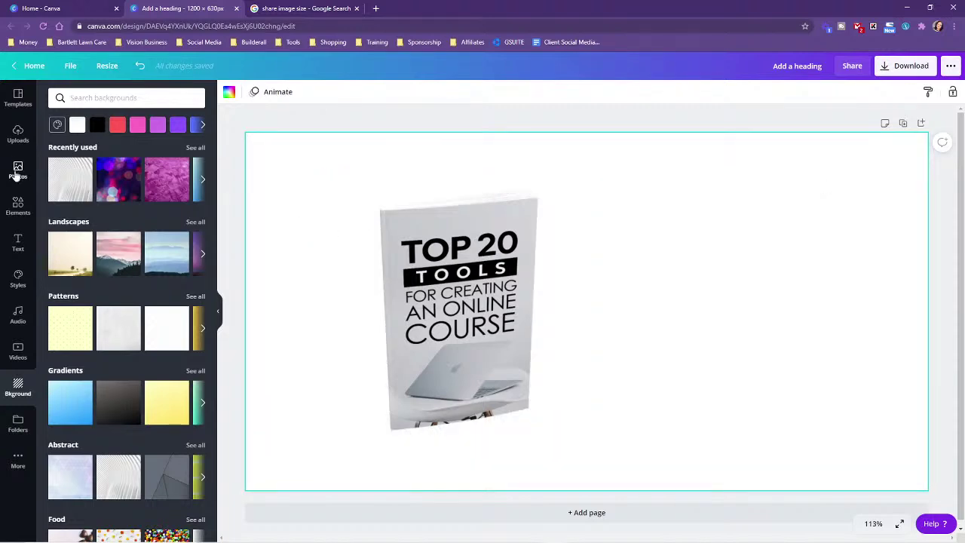
Step: Fill the page background with the dark purple from the Personal Brand palette and search the photos for "abstract"
{"action": "left_click", "coordinate": [228, 91]}
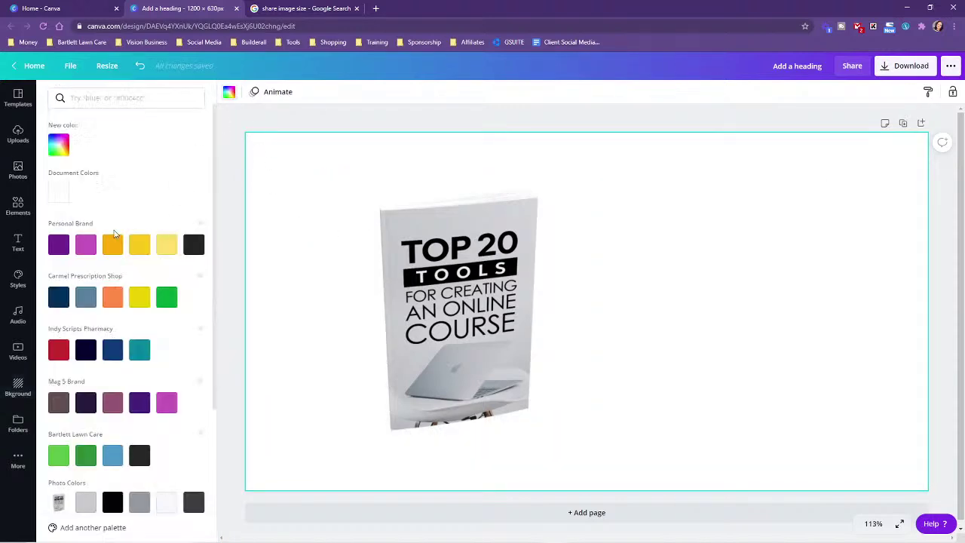
{"action": "left_click", "coordinate": [58, 245]}
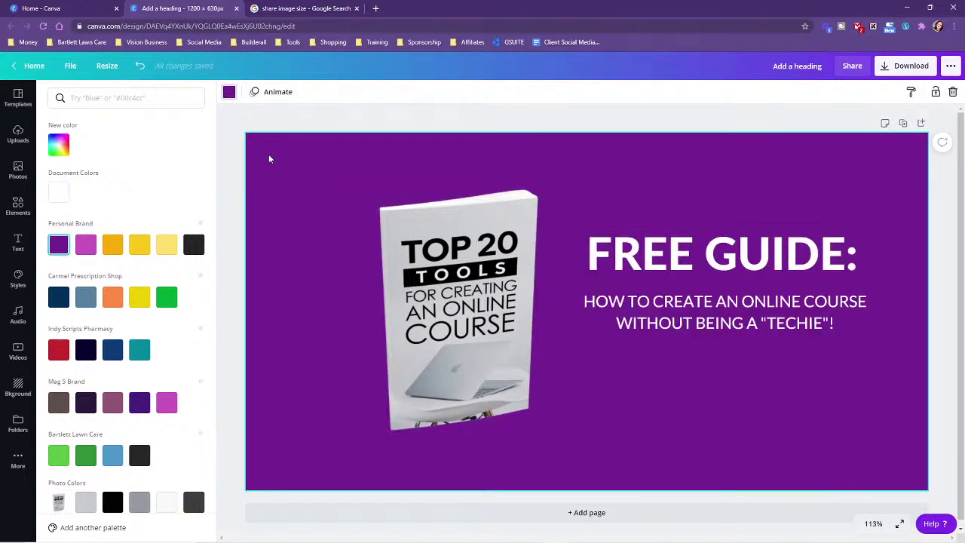
{"action": "left_click", "coordinate": [18, 168]}
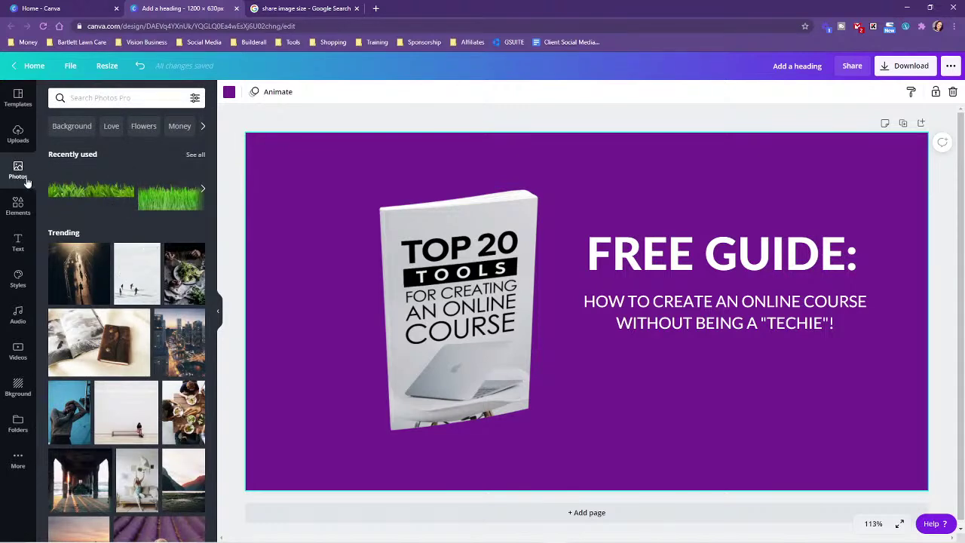
{"action": "left_click", "coordinate": [100, 98]}
{"action": "type", "text": "abstract"}
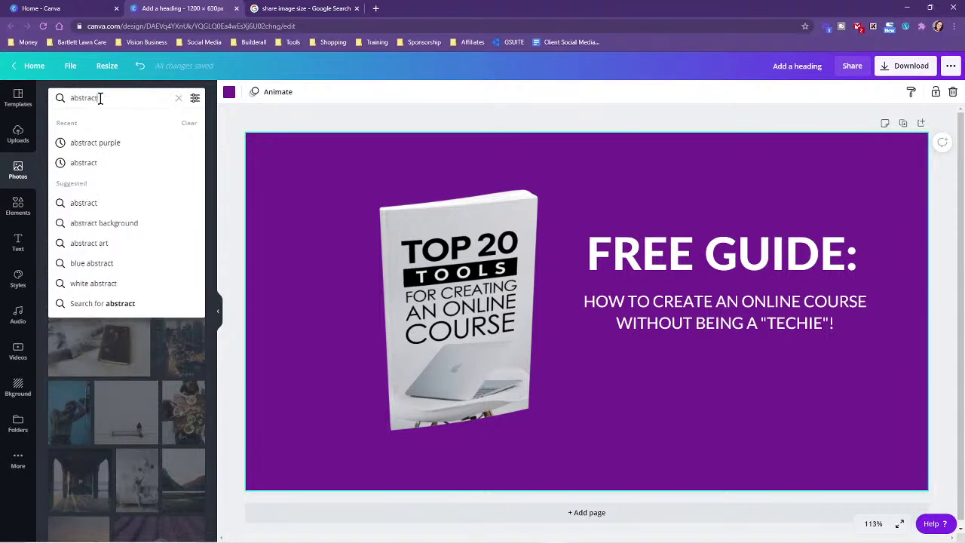
{"action": "key", "text": "Return"}
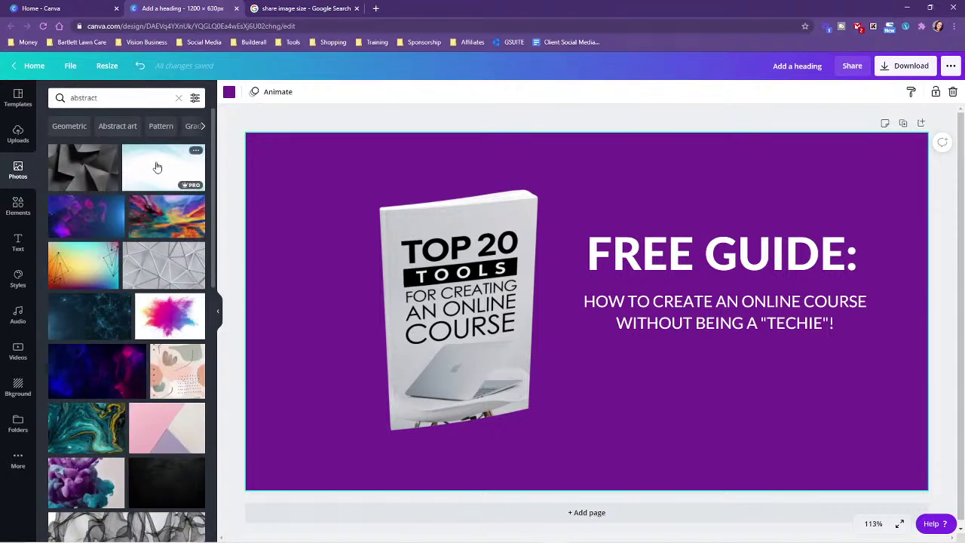
Step: Try the light blue and white wave photo from the results, enlarged and stretched to cover the whole page
{"action": "scroll", "coordinate": [116, 461], "scroll_direction": "down", "scroll_amount": 5}
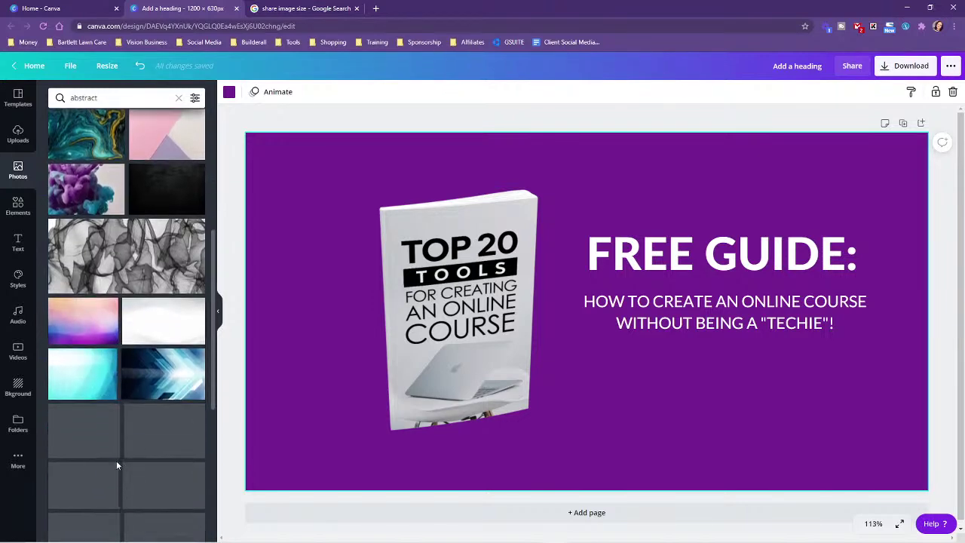
{"action": "scroll", "coordinate": [116, 452], "scroll_direction": "up", "scroll_amount": 5}
{"action": "left_click", "coordinate": [163, 167]}
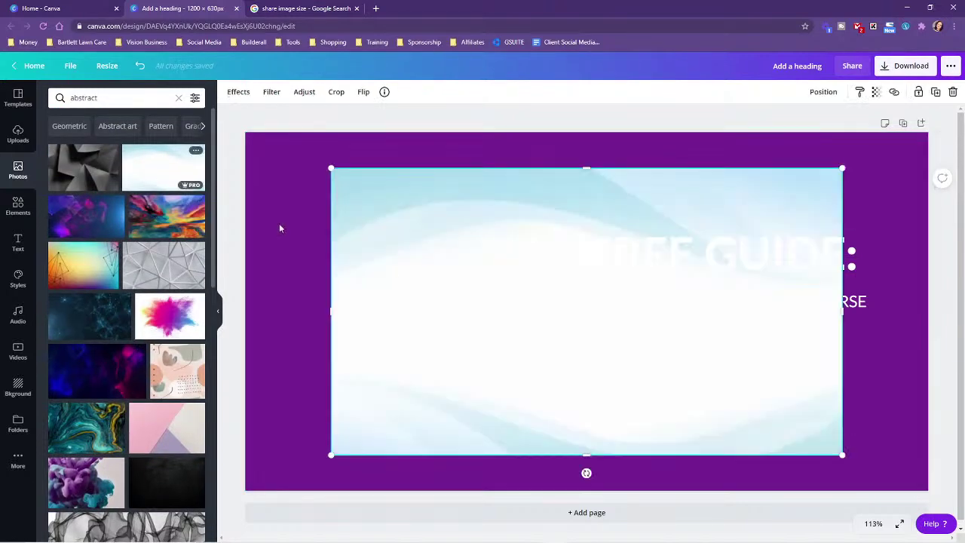
{"action": "left_click_drag", "start_coordinate": [547, 361], "coordinate": [611, 319]}
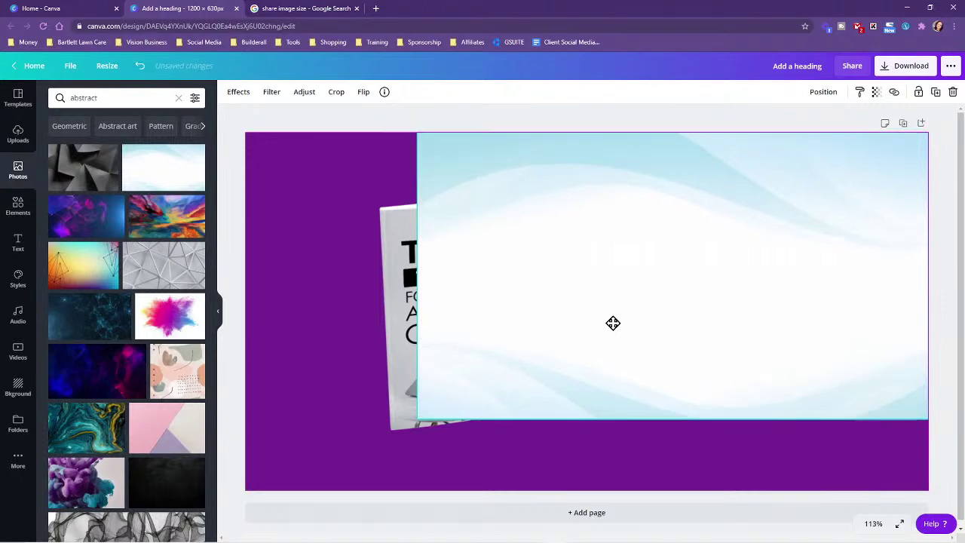
{"action": "left_click_drag", "start_coordinate": [417, 419], "coordinate": [281, 474]}
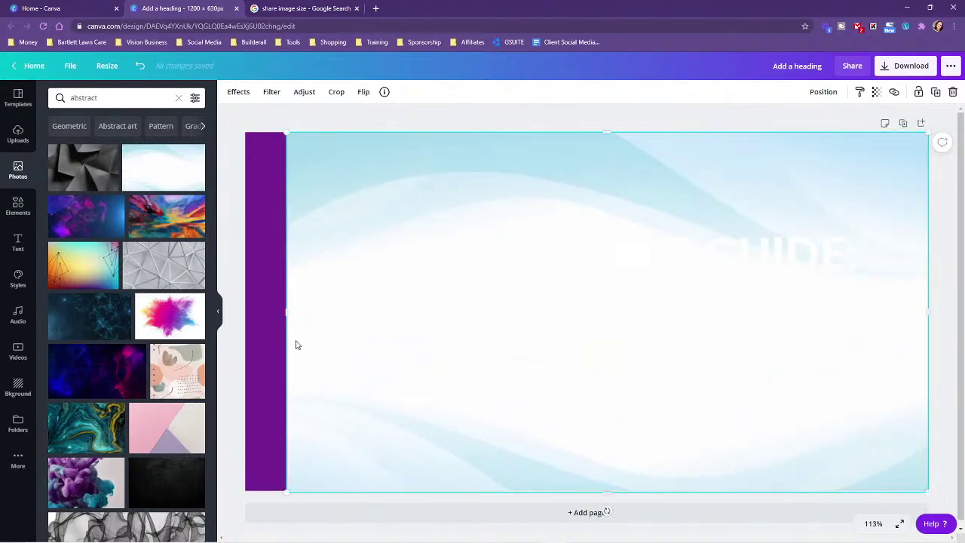
{"action": "left_click_drag", "start_coordinate": [290, 314], "coordinate": [245, 312]}
Step: Send the wave photo behind the ebook cover, try its transparency at 21, and delete the photo
{"action": "left_click", "coordinate": [822, 91]}
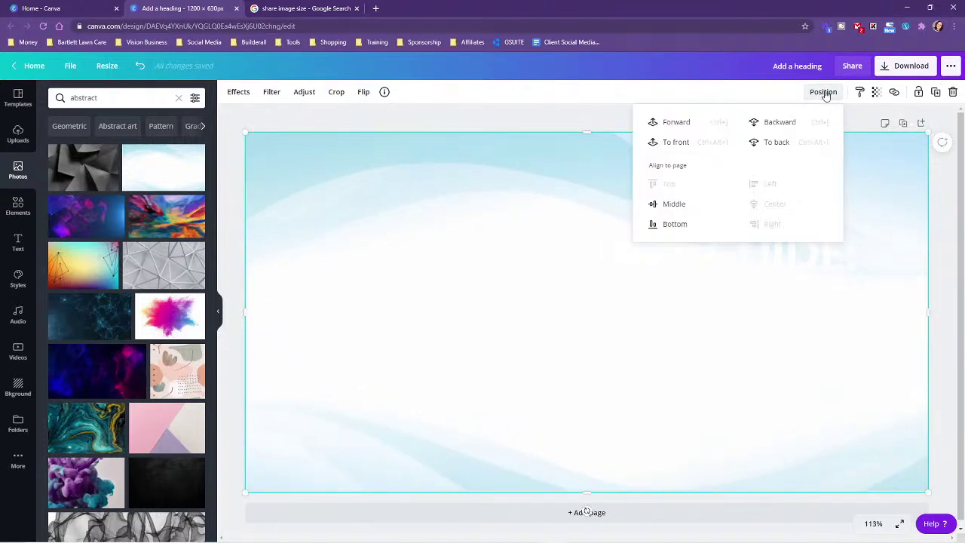
{"action": "left_click", "coordinate": [779, 122]}
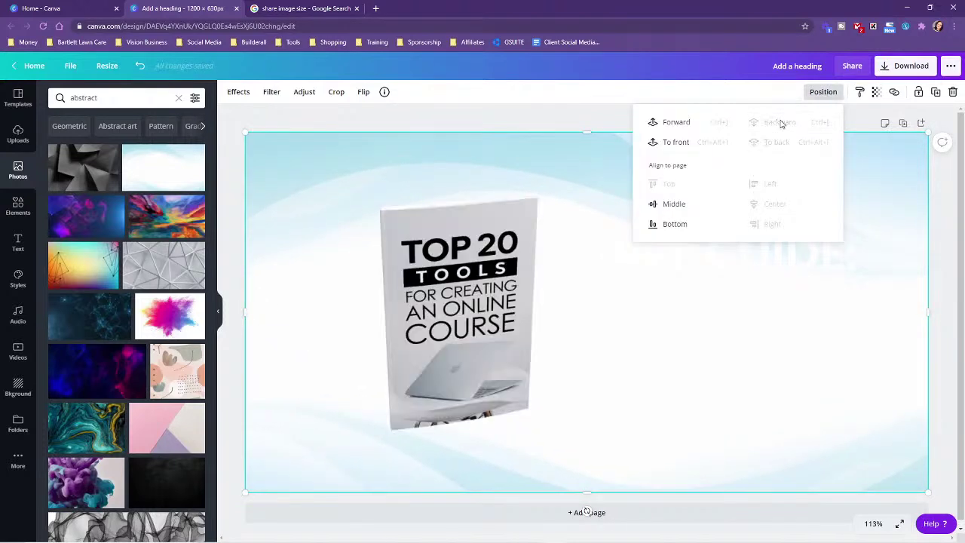
{"action": "left_click", "coordinate": [701, 407]}
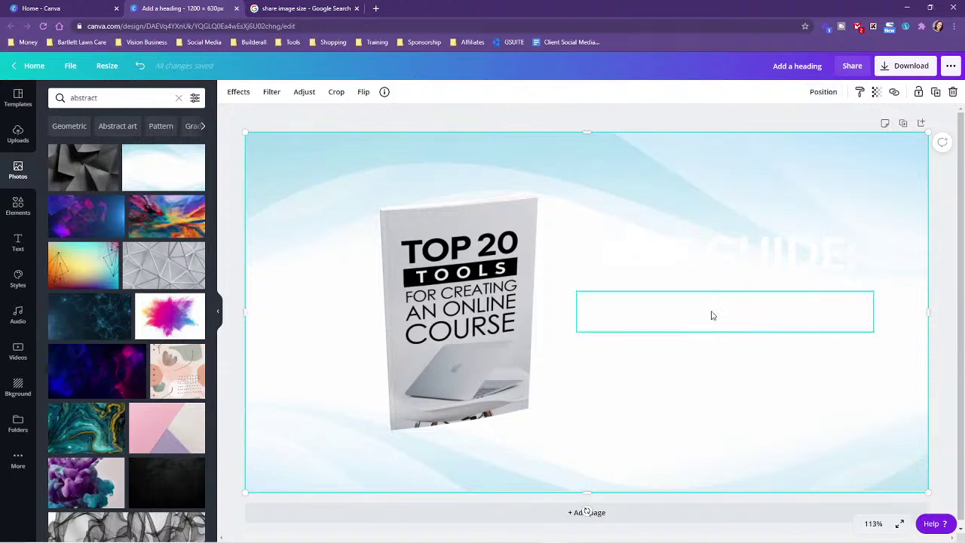
{"action": "left_click", "coordinate": [876, 92]}
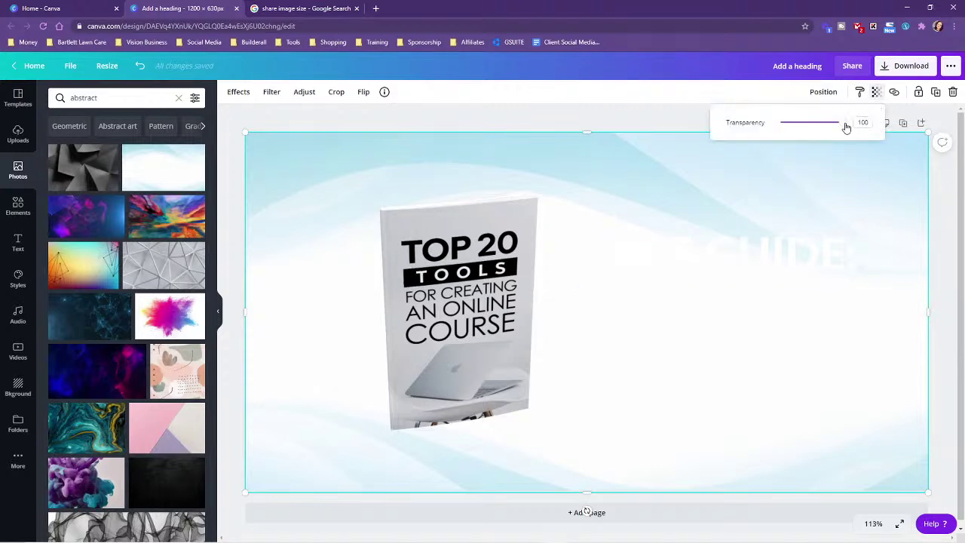
{"action": "left_click_drag", "start_coordinate": [844, 125], "coordinate": [794, 122]}
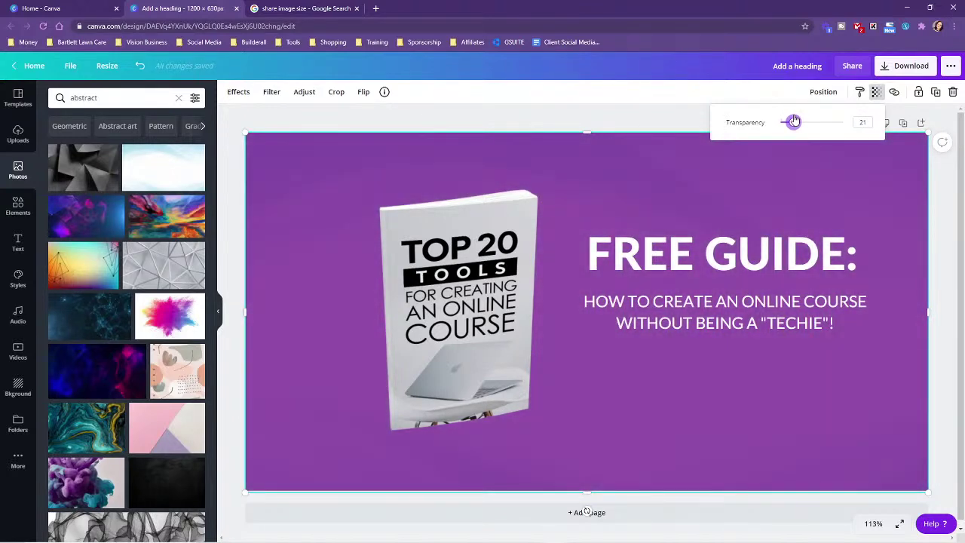
{"action": "left_click", "coordinate": [282, 213]}
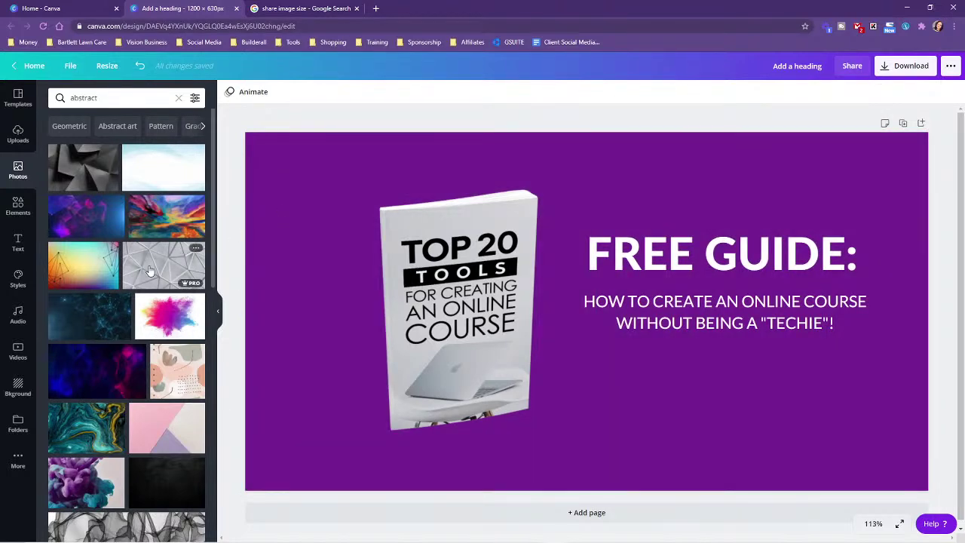
Step: Add the grey geometric-lines photo, set its transparency to 52, and enlarge it to cover the whole page
{"action": "left_click", "coordinate": [164, 265]}
{"action": "left_click", "coordinate": [875, 91]}
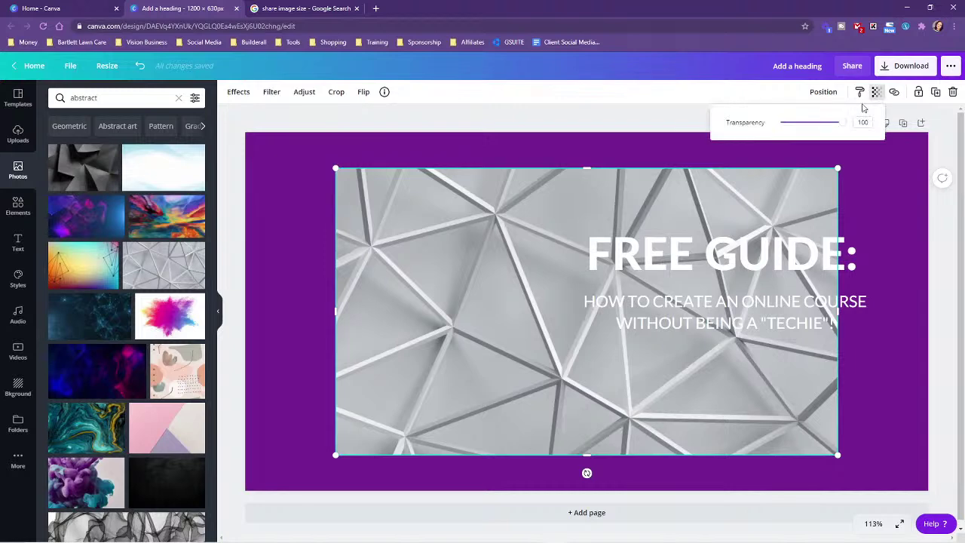
{"action": "left_click_drag", "start_coordinate": [844, 126], "coordinate": [813, 126]}
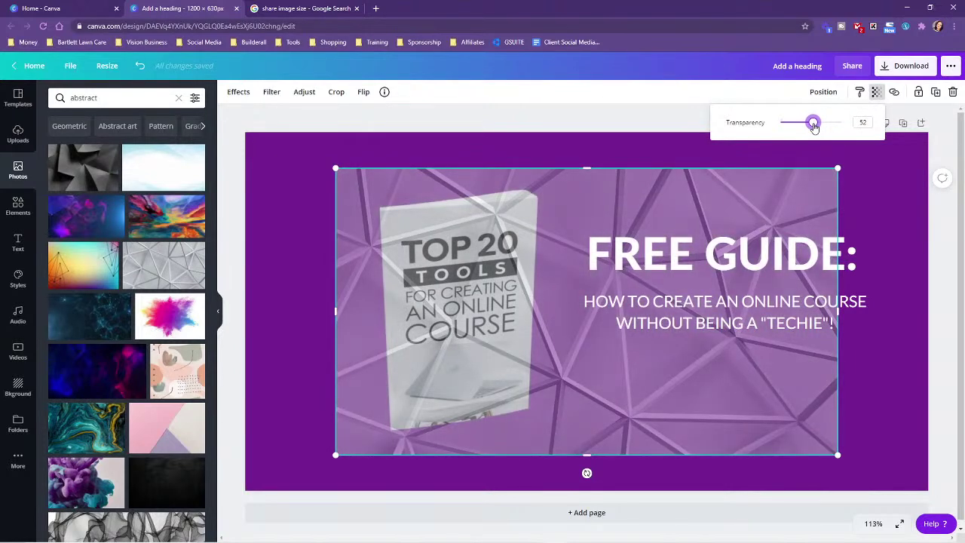
{"action": "left_click_drag", "start_coordinate": [746, 415], "coordinate": [809, 382]}
{"action": "left_click_drag", "start_coordinate": [425, 415], "coordinate": [289, 494]}
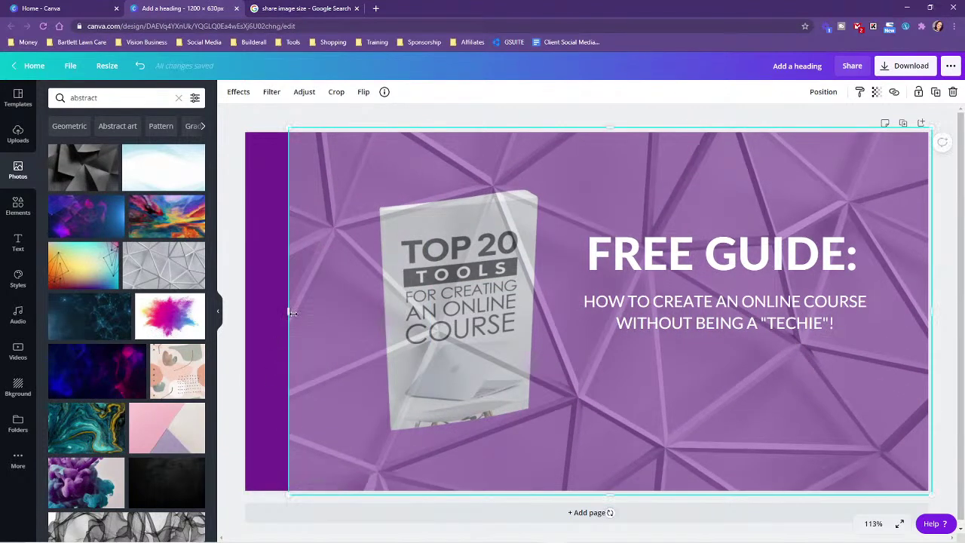
{"action": "left_click_drag", "start_coordinate": [289, 310], "coordinate": [238, 310]}
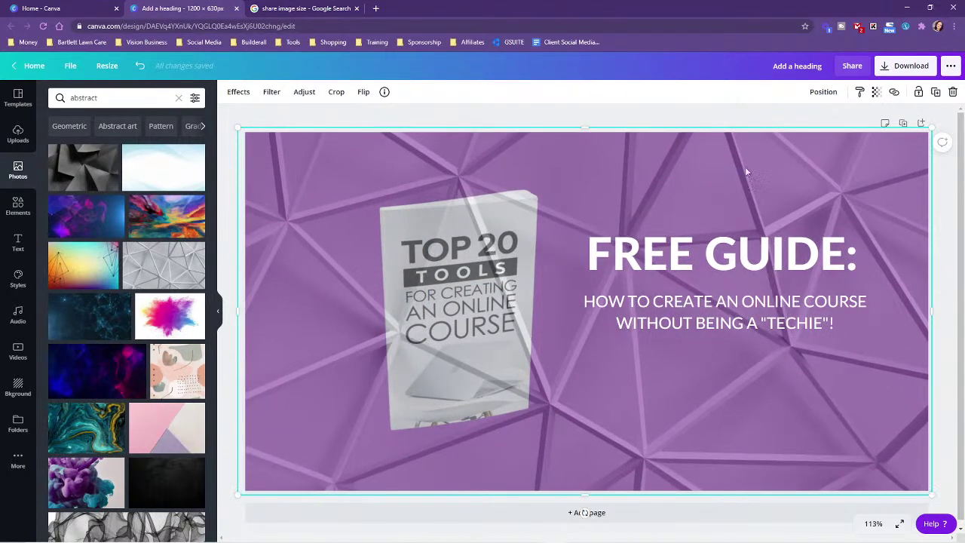
Step: Send the geometric-lines photo behind the ebook cover and set its transparency to 26
{"action": "left_click", "coordinate": [828, 92]}
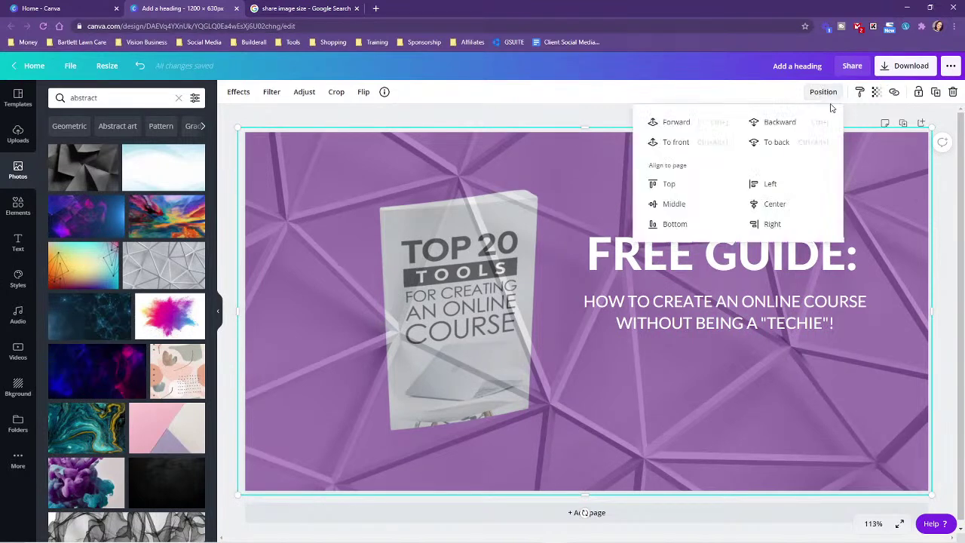
{"action": "left_click", "coordinate": [778, 125]}
{"action": "left_click", "coordinate": [717, 411]}
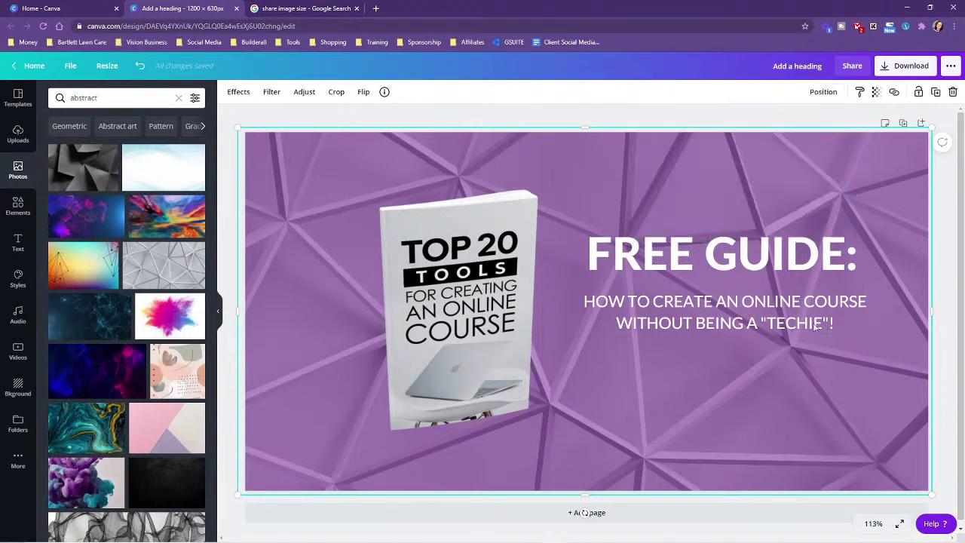
{"action": "left_click", "coordinate": [875, 91]}
{"action": "left_click_drag", "start_coordinate": [815, 125], "coordinate": [796, 126]}
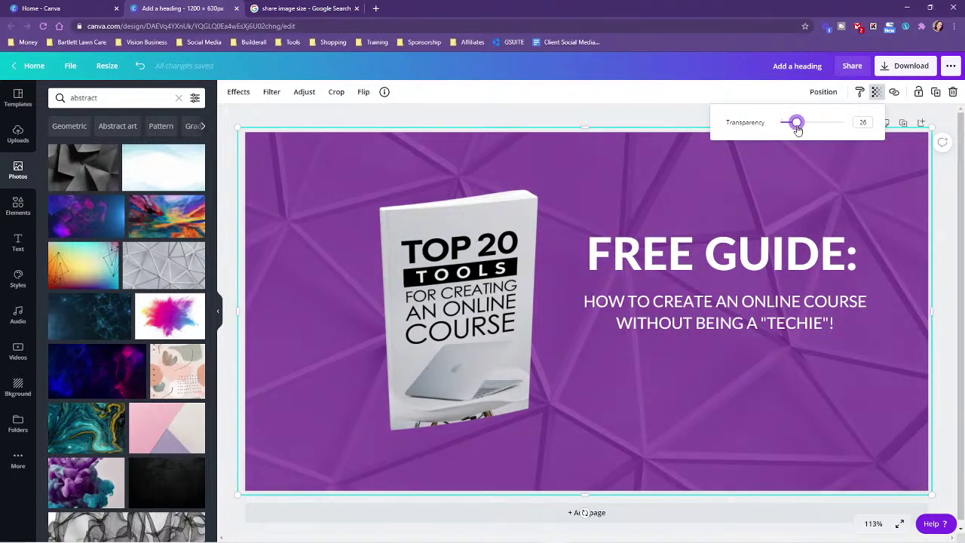
Step: Shift the ebook cover slightly to the left and title the design "Course Funnel Share Image"
{"action": "left_click_drag", "start_coordinate": [484, 346], "coordinate": [469, 338]}
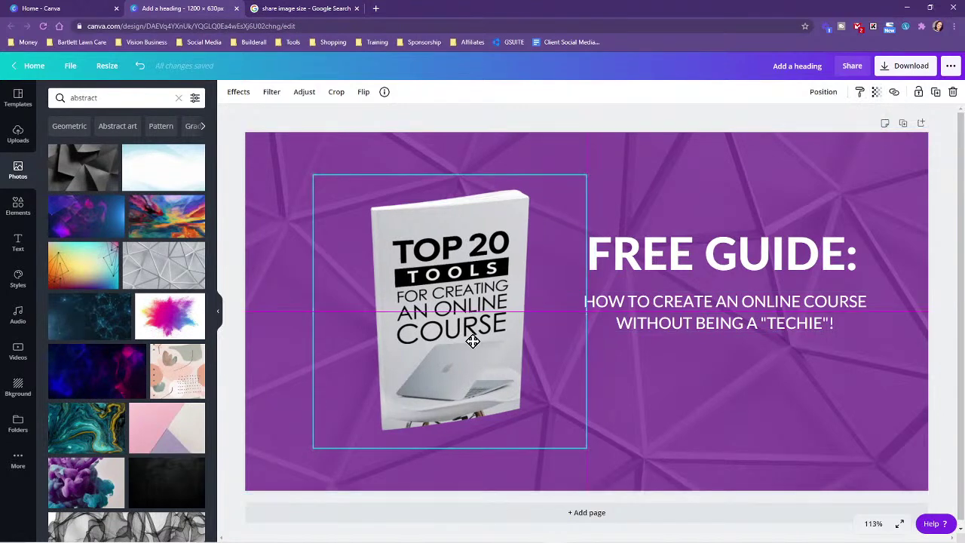
{"action": "left_click", "coordinate": [946, 138]}
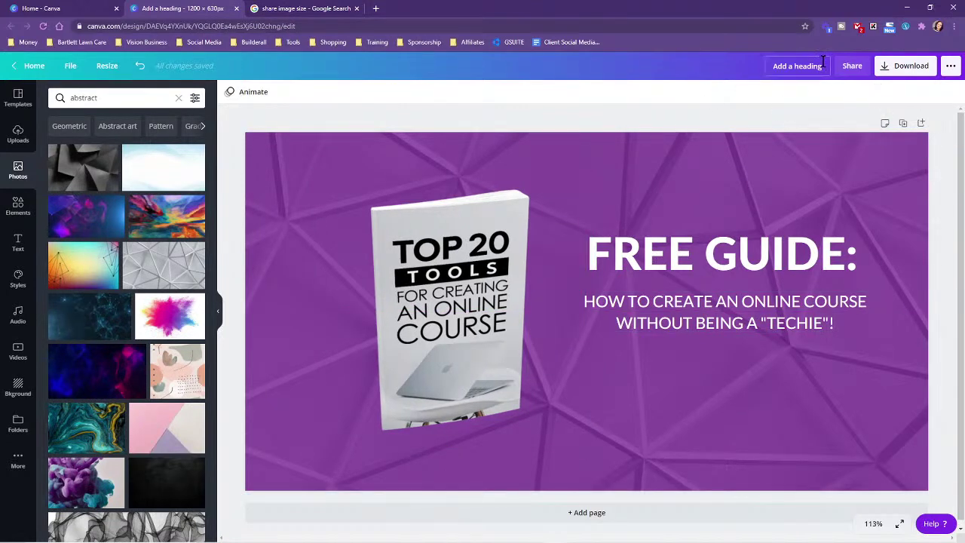
{"action": "type", "text": "Course f"}
{"action": "type", "text": "unnel"}
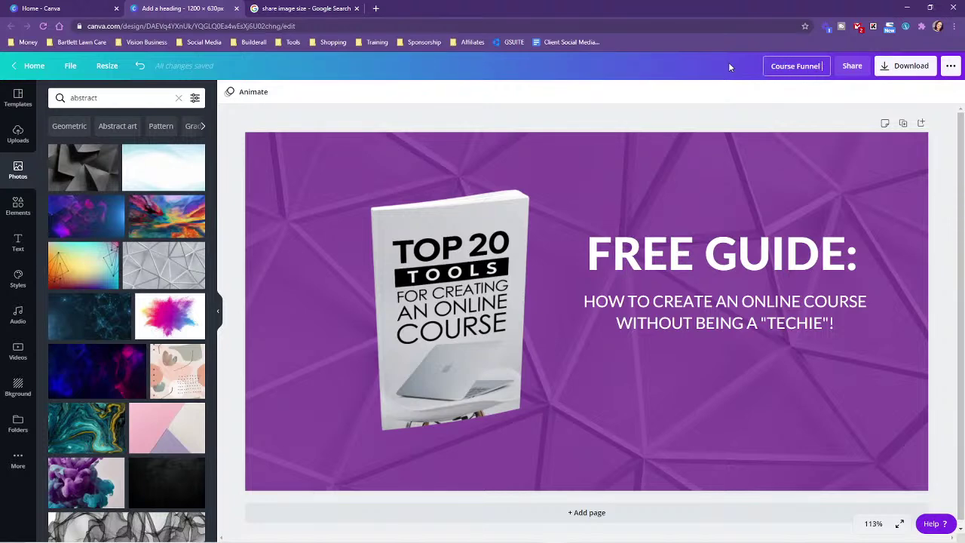
{"action": "type", "text": " Share Image"}
{"action": "left_click", "coordinate": [771, 107]}
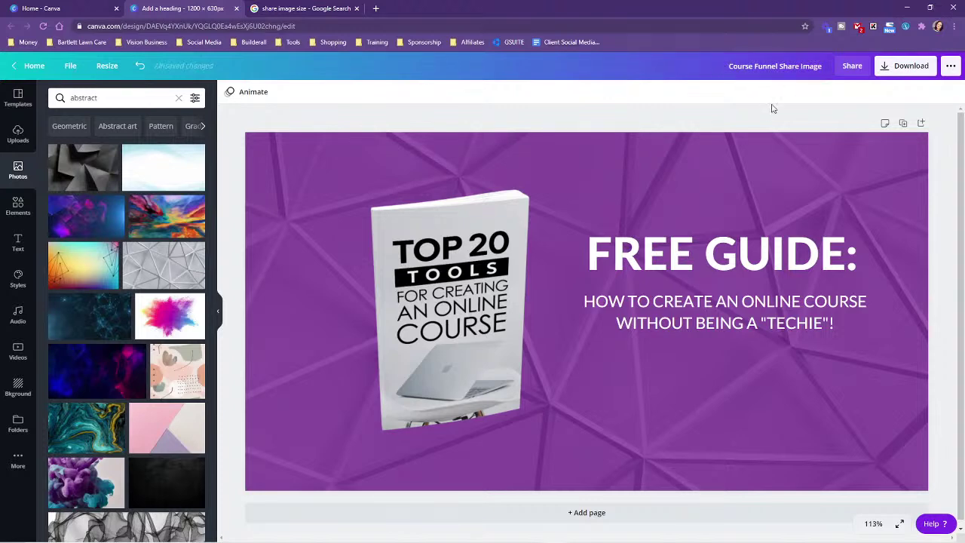
Step: Download the design as a PNG and save it in the "TRAINING Launch Your Online Course" folder
{"action": "left_click", "coordinate": [904, 66]}
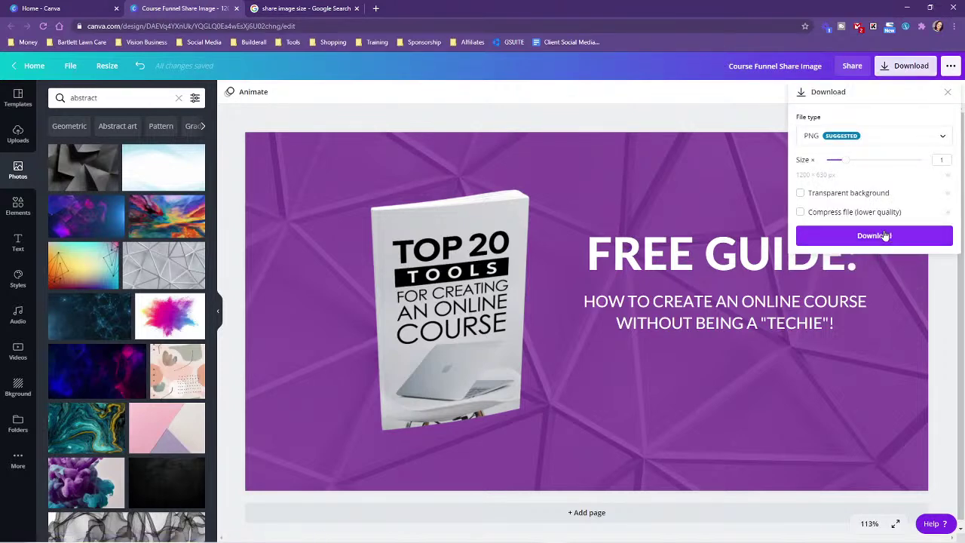
{"action": "left_click", "coordinate": [863, 261]}
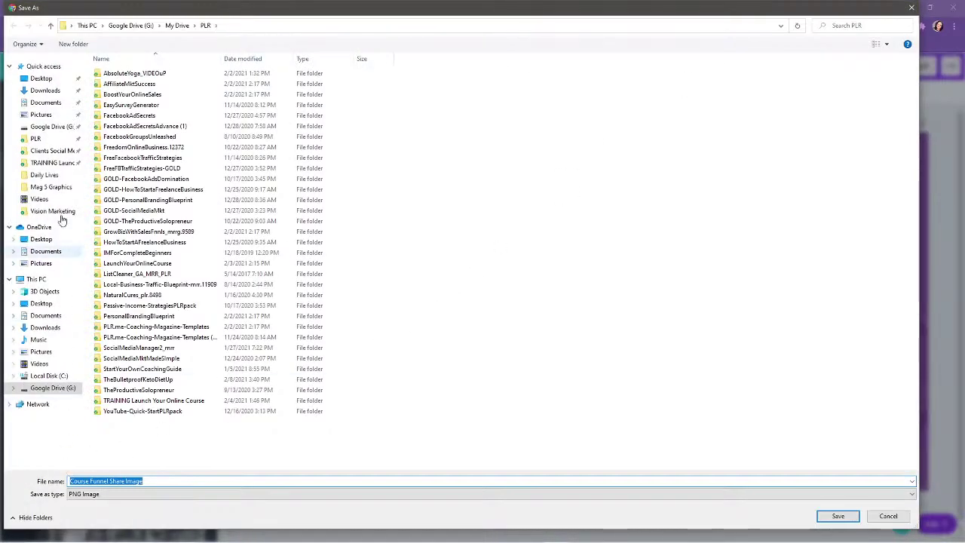
{"action": "double_click", "coordinate": [135, 401]}
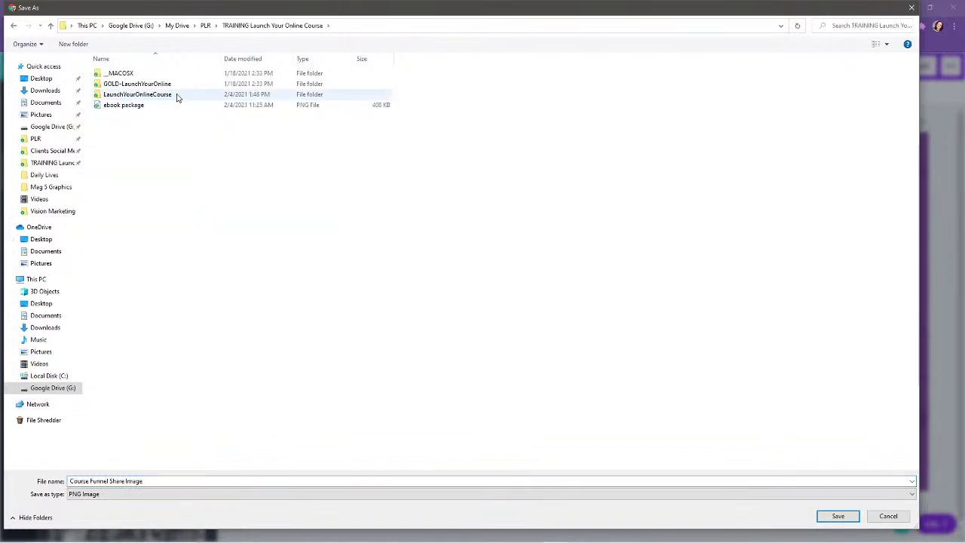
{"action": "left_click", "coordinate": [837, 516]}
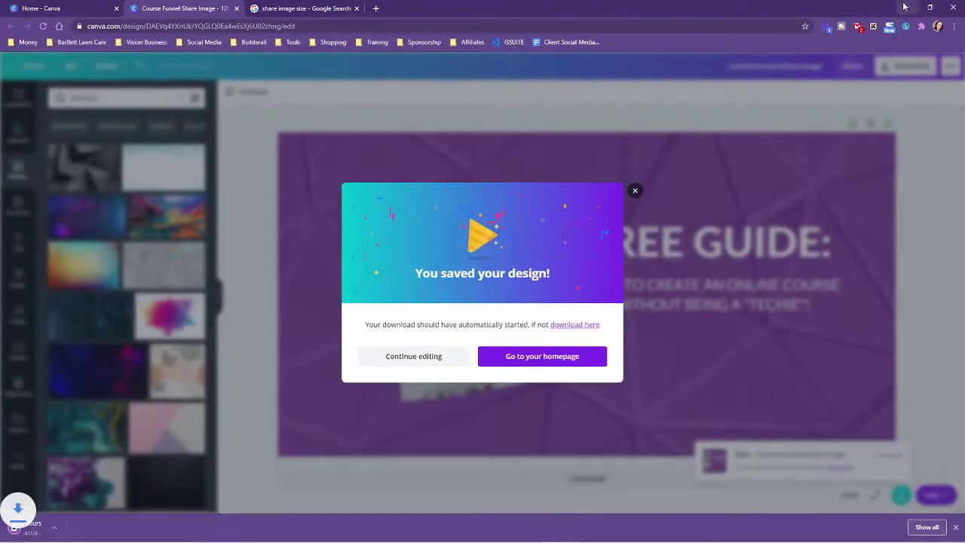
Step: Switch to Cheetah, go to the list of all websites and open the image picker for the Launch Your Course site
{"action": "left_click", "coordinate": [907, 8]}
{"action": "left_click", "coordinate": [399, 8]}
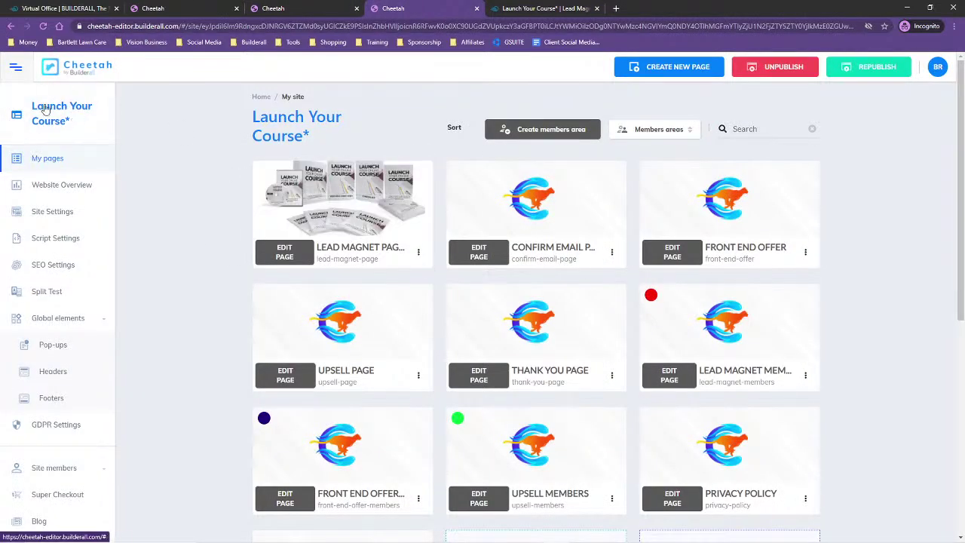
{"action": "left_click", "coordinate": [75, 66]}
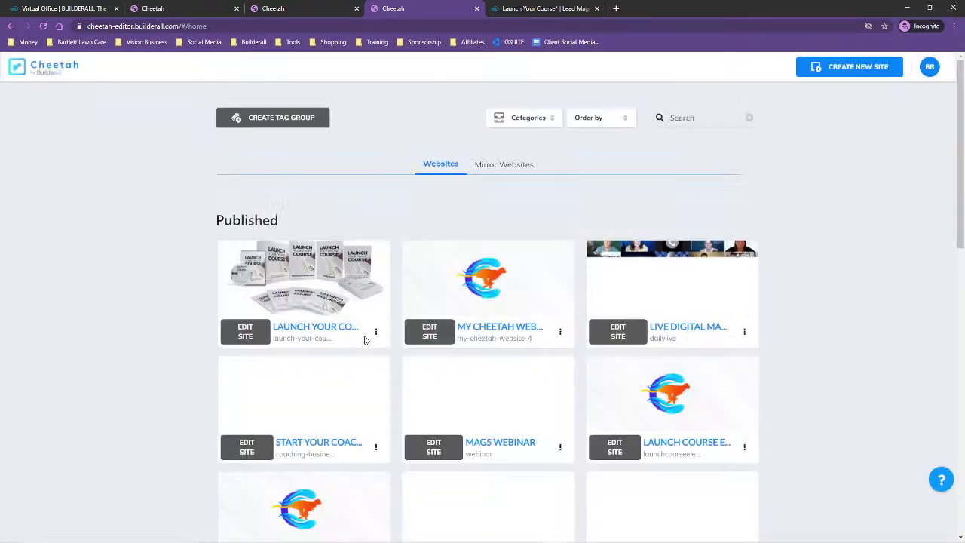
{"action": "mouse_move", "coordinate": [323, 272]}
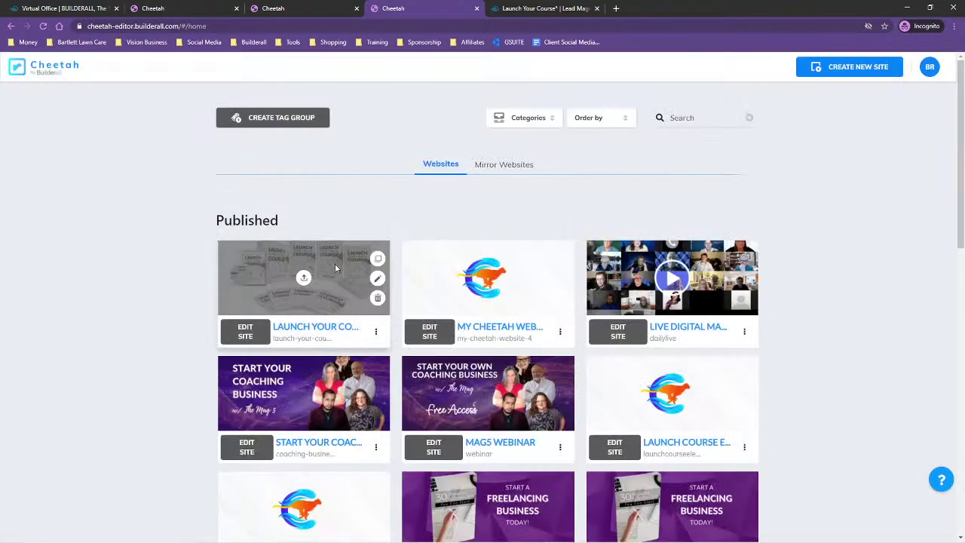
{"action": "left_click", "coordinate": [303, 280]}
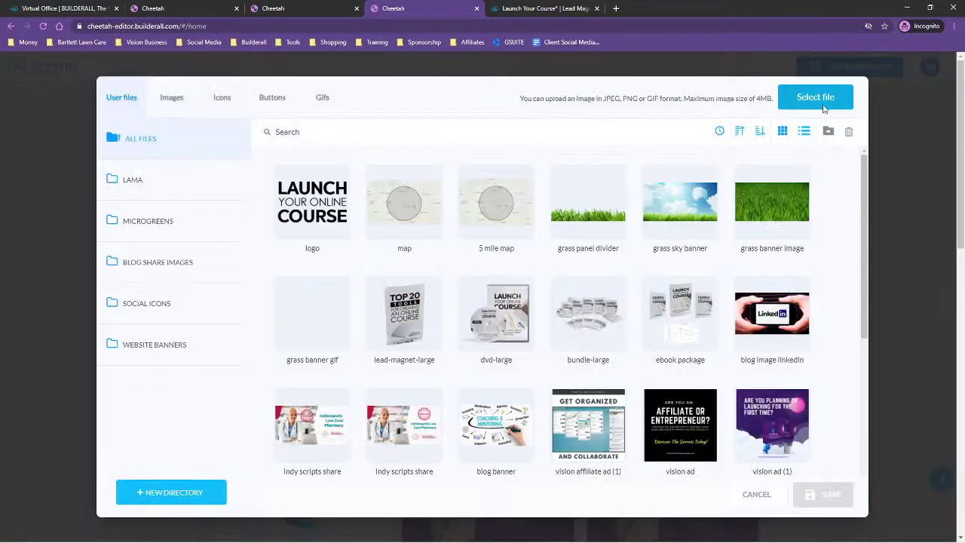
Step: Upload Course Funnel Share Image from the "TRAINING Launch Your Online Course" folder and save it as the site's image
{"action": "left_click", "coordinate": [815, 97]}
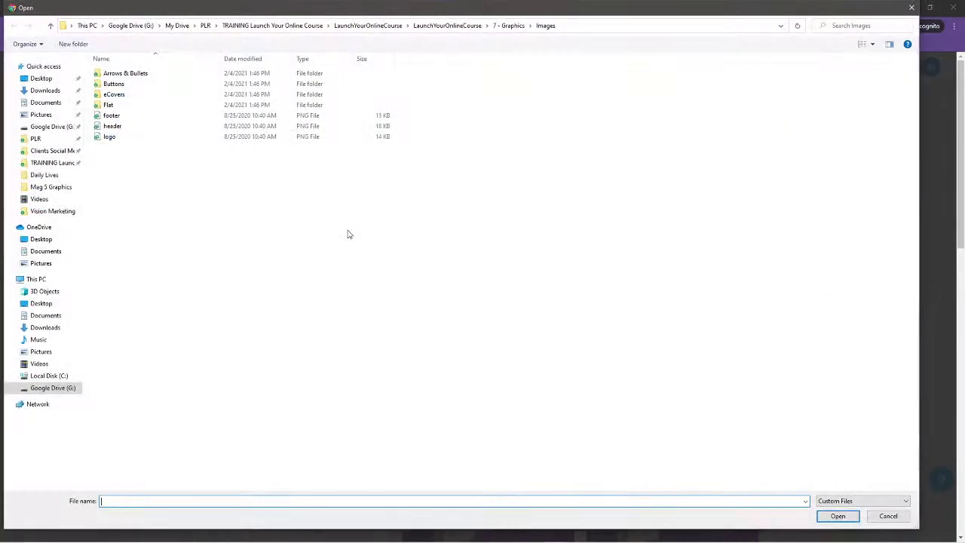
{"action": "left_click", "coordinate": [43, 168]}
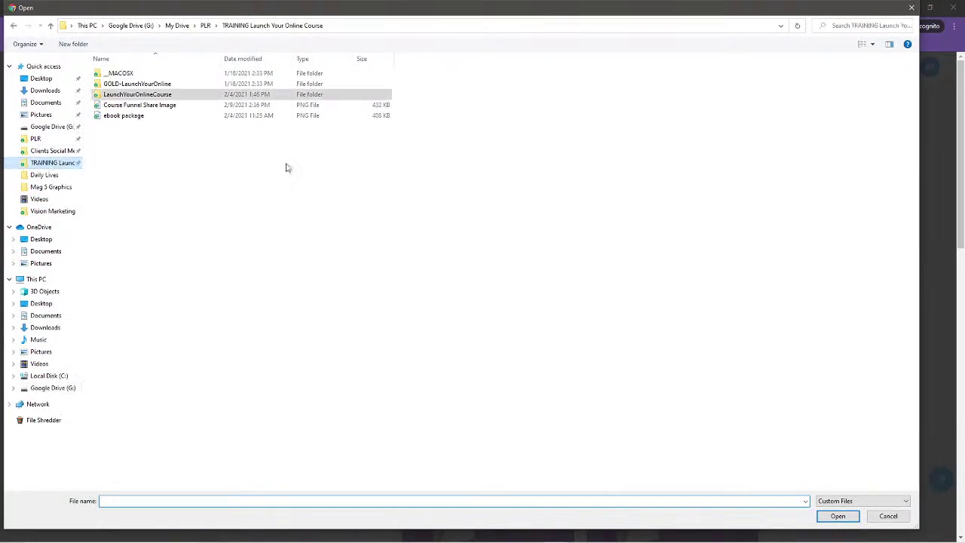
{"action": "left_click", "coordinate": [125, 105]}
{"action": "left_click", "coordinate": [830, 520]}
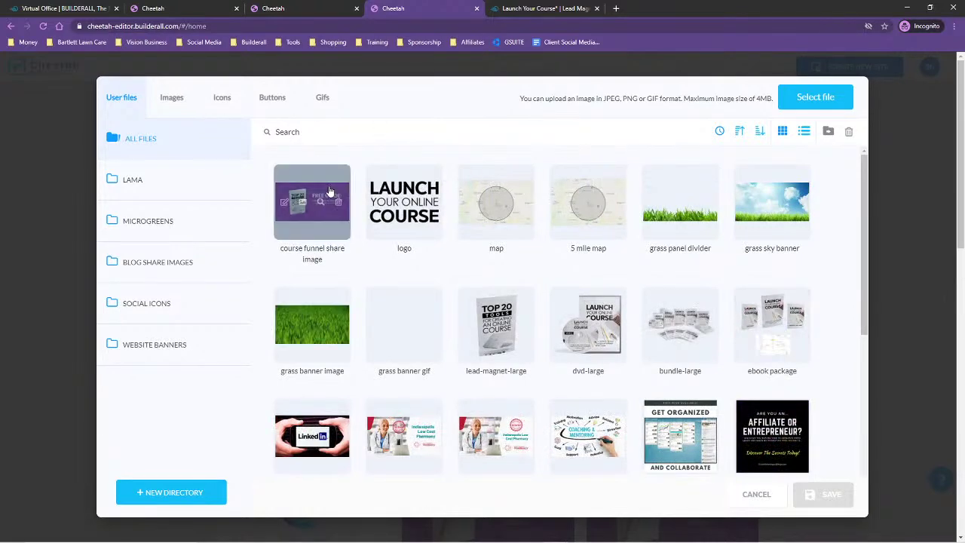
{"action": "left_click", "coordinate": [322, 186]}
{"action": "left_click", "coordinate": [823, 495]}
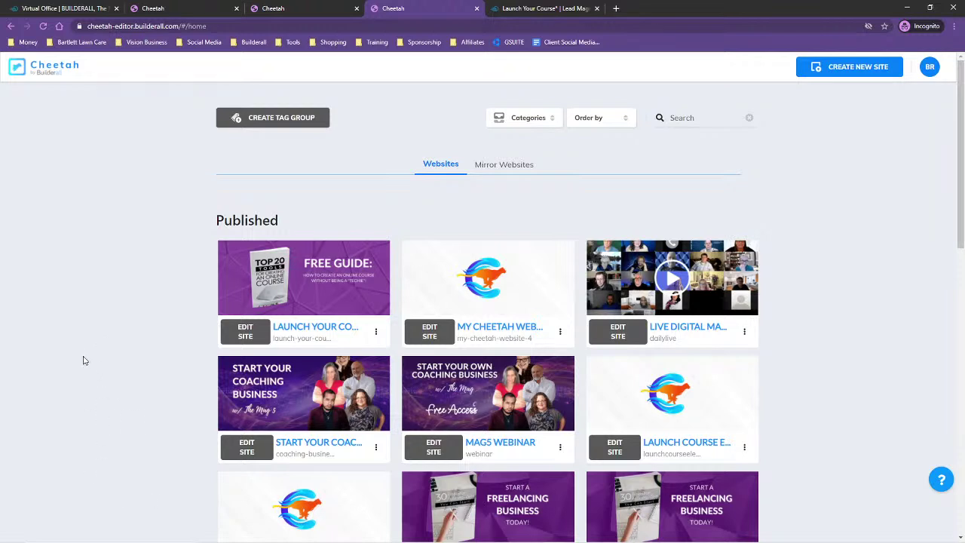
Step: Switch back to the Course Funnel Share Image design in Canva and continue editing it
{"action": "mouse_move", "coordinate": [591, 540]}
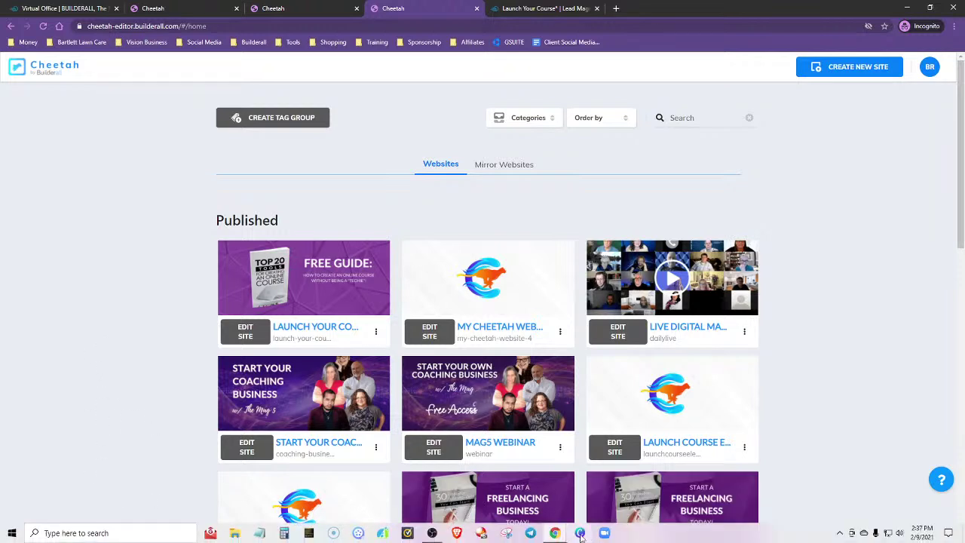
{"action": "left_click", "coordinate": [907, 8]}
{"action": "mouse_move", "coordinate": [558, 539]}
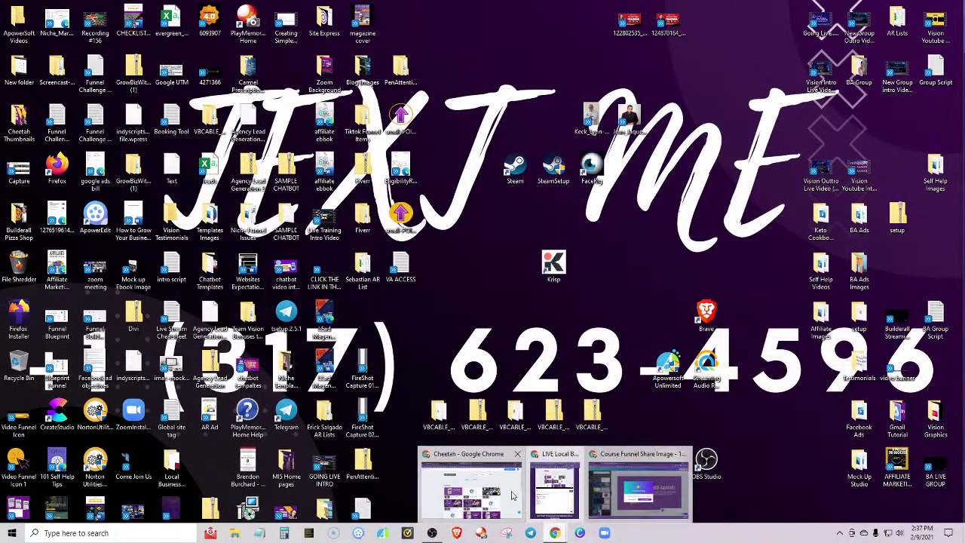
{"action": "left_click", "coordinate": [638, 490]}
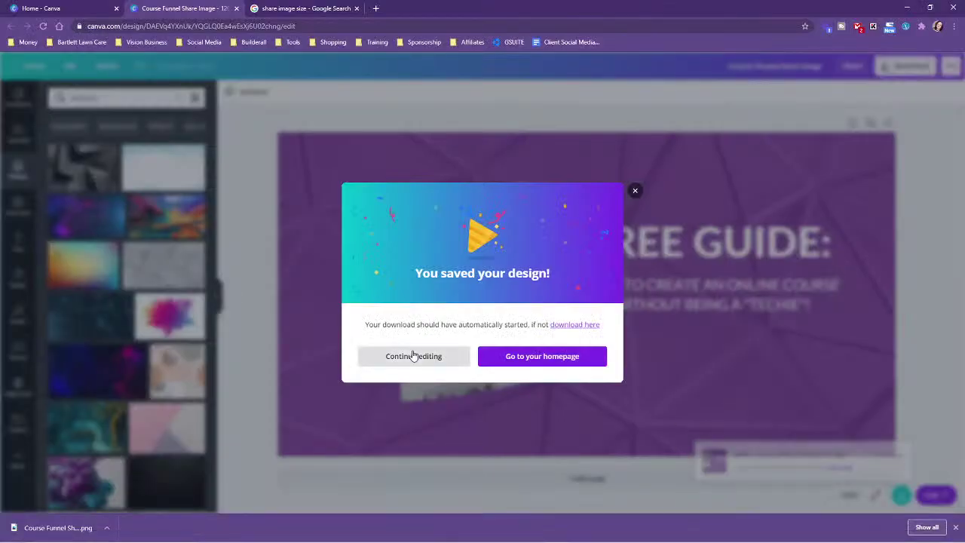
{"action": "left_click", "coordinate": [413, 356]}
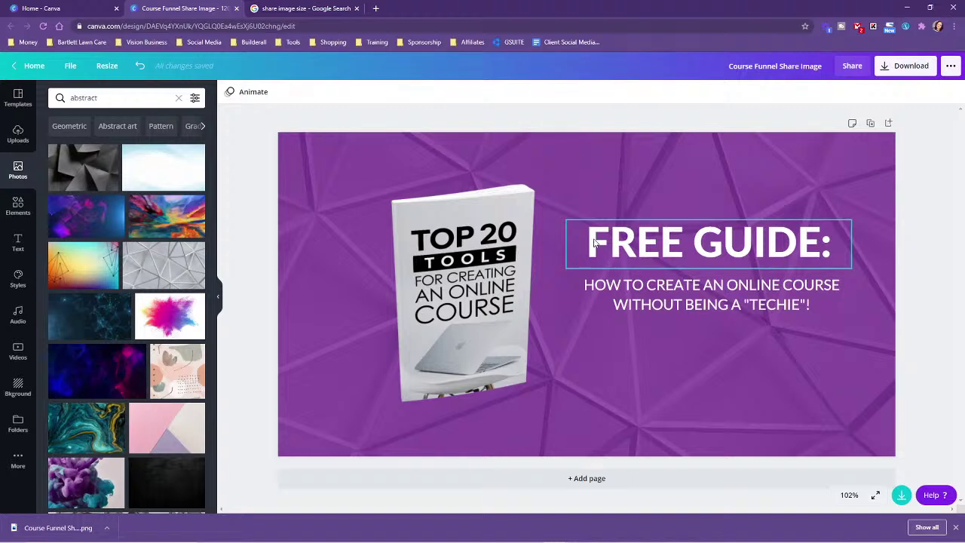
Step: Give the "FREE GUIDE:" heading a Shadow effect with transparency 100 and the black Personal Brand color
{"action": "left_click", "coordinate": [593, 240]}
{"action": "left_click_drag", "start_coordinate": [588, 241], "coordinate": [893, 257]}
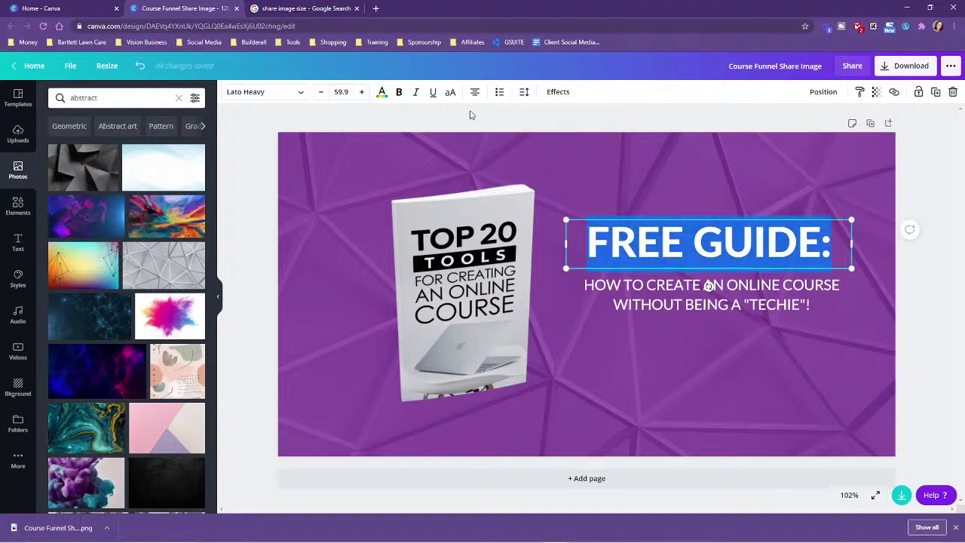
{"action": "left_click", "coordinate": [559, 92]}
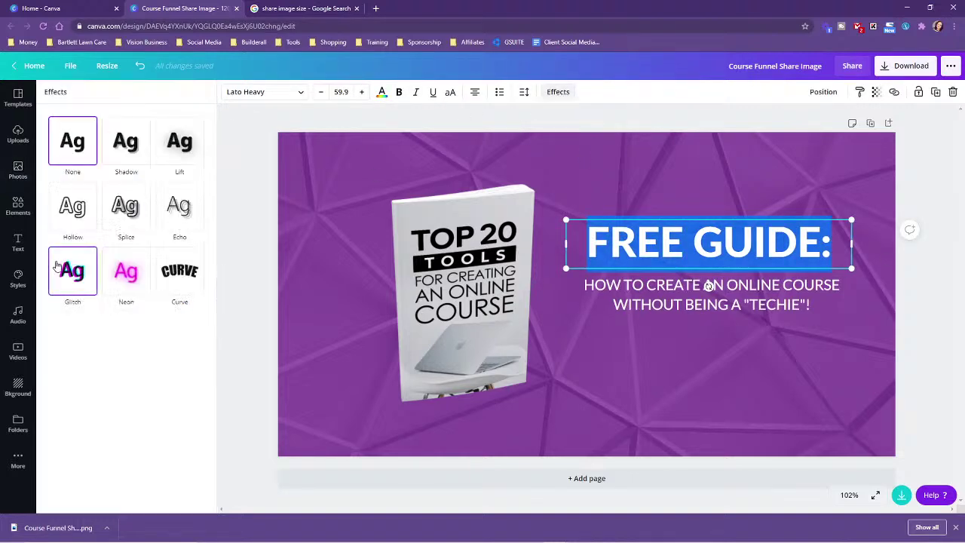
{"action": "left_click", "coordinate": [122, 141]}
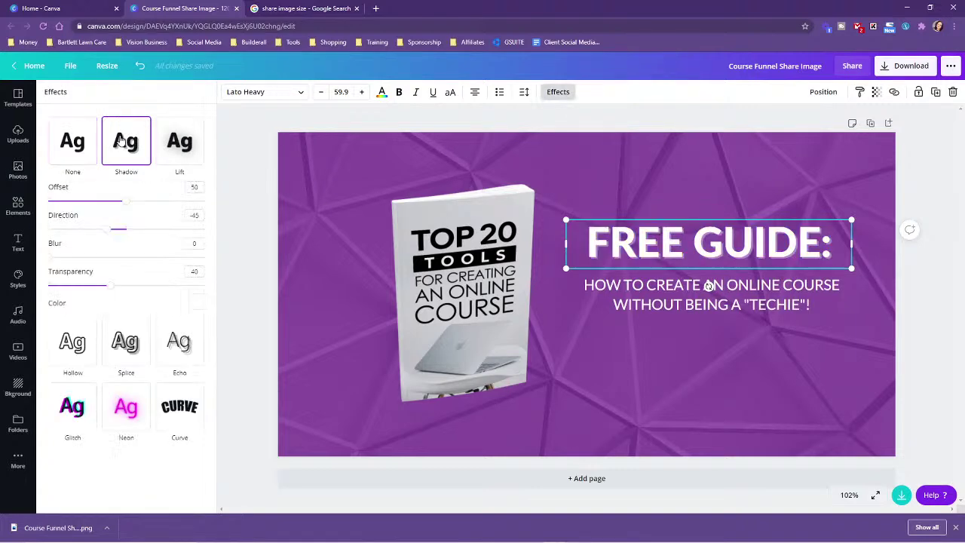
{"action": "left_click_drag", "start_coordinate": [115, 289], "coordinate": [249, 287]}
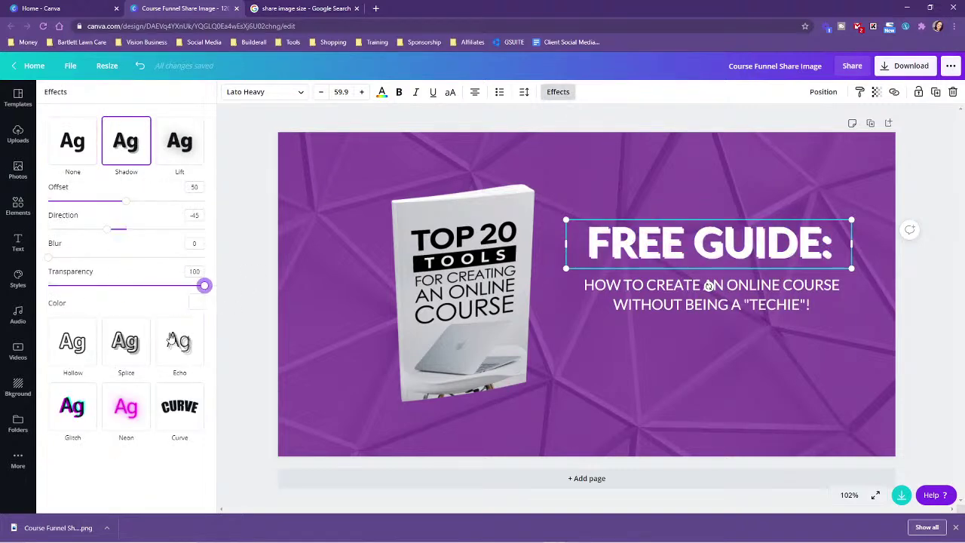
{"action": "left_click", "coordinate": [196, 303]}
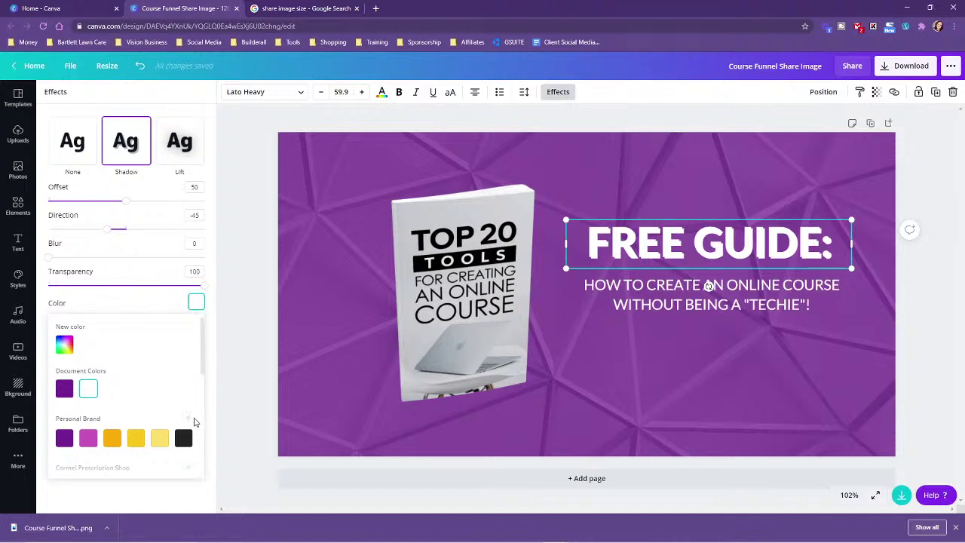
{"action": "left_click", "coordinate": [183, 438]}
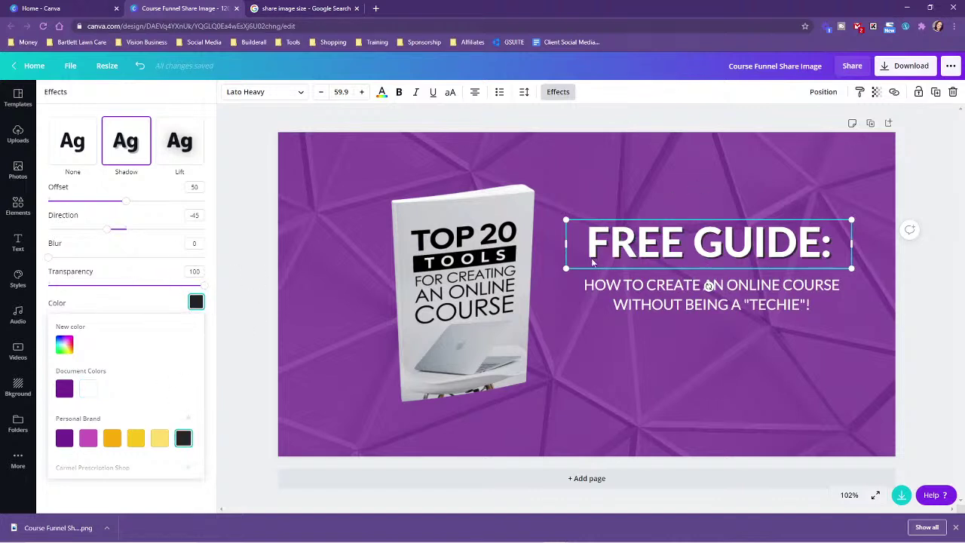
Step: Enlarge the "FREE GUIDE:" heading, move it slightly left, and shift the ebook cover a little further left
{"action": "left_click_drag", "start_coordinate": [853, 242], "coordinate": [872, 280]}
{"action": "left_click_drag", "start_coordinate": [708, 249], "coordinate": [688, 243]}
{"action": "left_click_drag", "start_coordinate": [463, 278], "coordinate": [447, 278]}
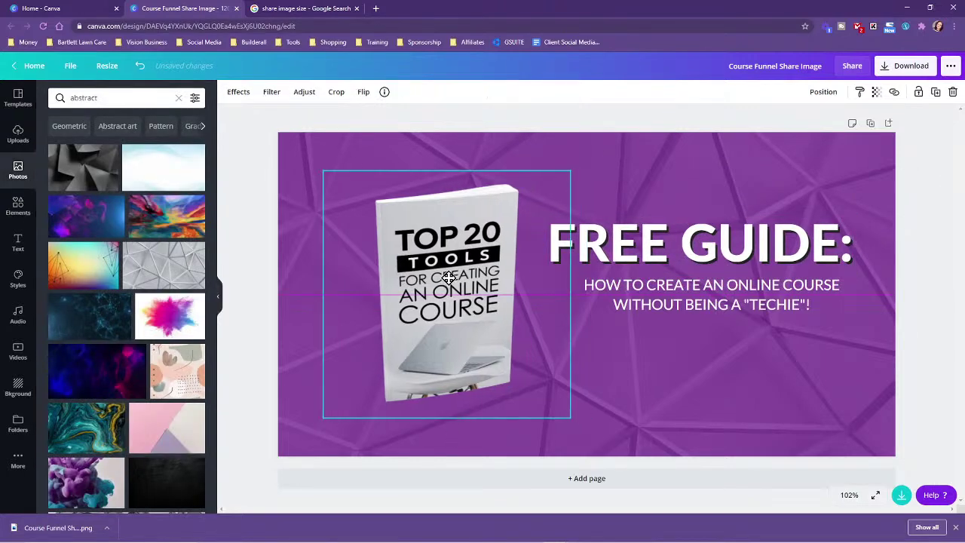
Step: Move the subtitle slightly lower, enlarge it to font size 23.9 and center it under the heading
{"action": "left_click_drag", "start_coordinate": [668, 298], "coordinate": [661, 309]}
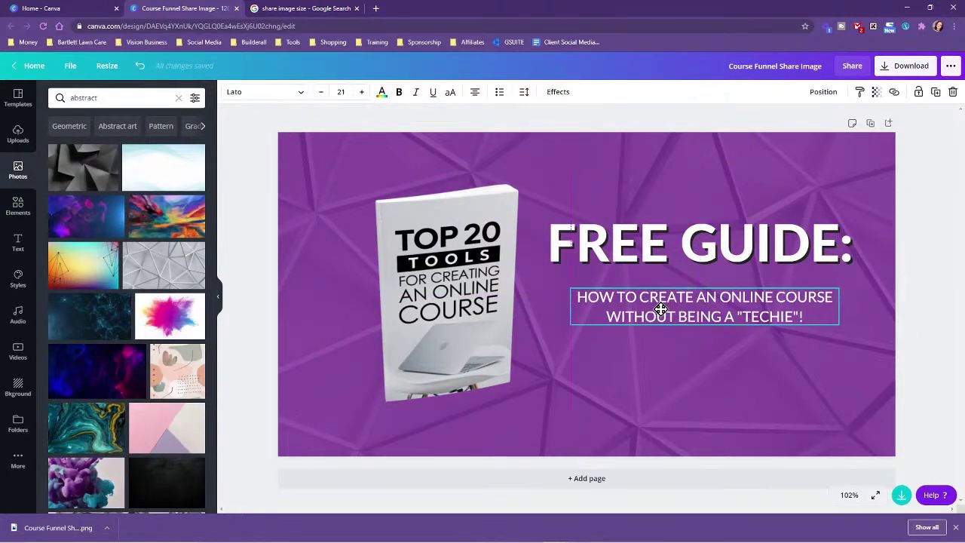
{"action": "double_click", "coordinate": [648, 315]}
{"action": "double_click", "coordinate": [579, 297]}
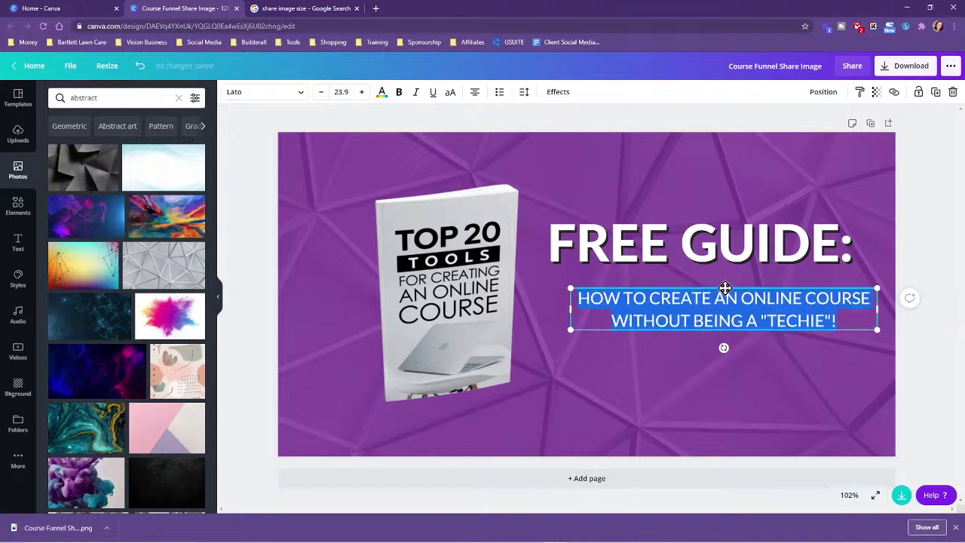
{"action": "left_click_drag", "start_coordinate": [726, 287], "coordinate": [701, 287]}
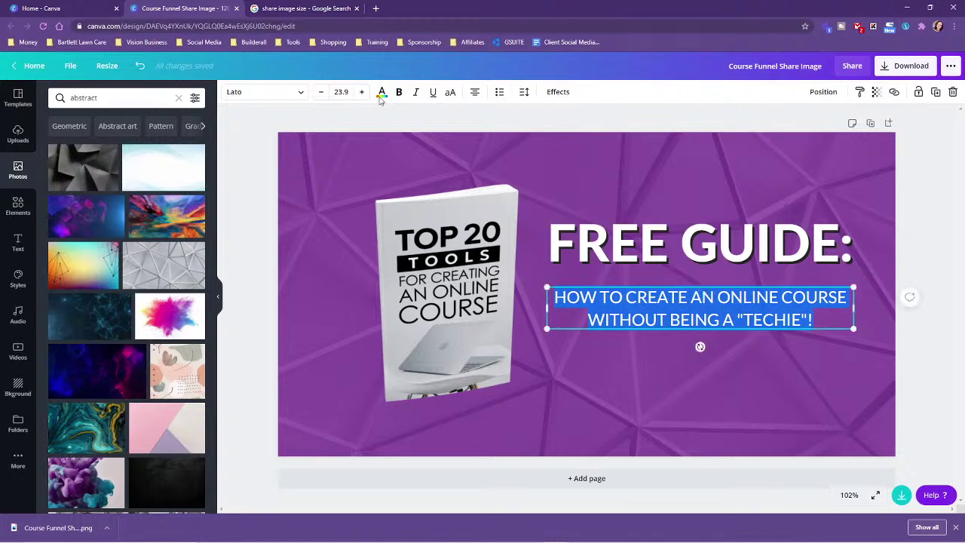
Step: Give the subtitle a Shadow effect with transparency 100 and the black Personal Brand color, then deselect it
{"action": "left_click", "coordinate": [561, 92]}
{"action": "left_click", "coordinate": [126, 141]}
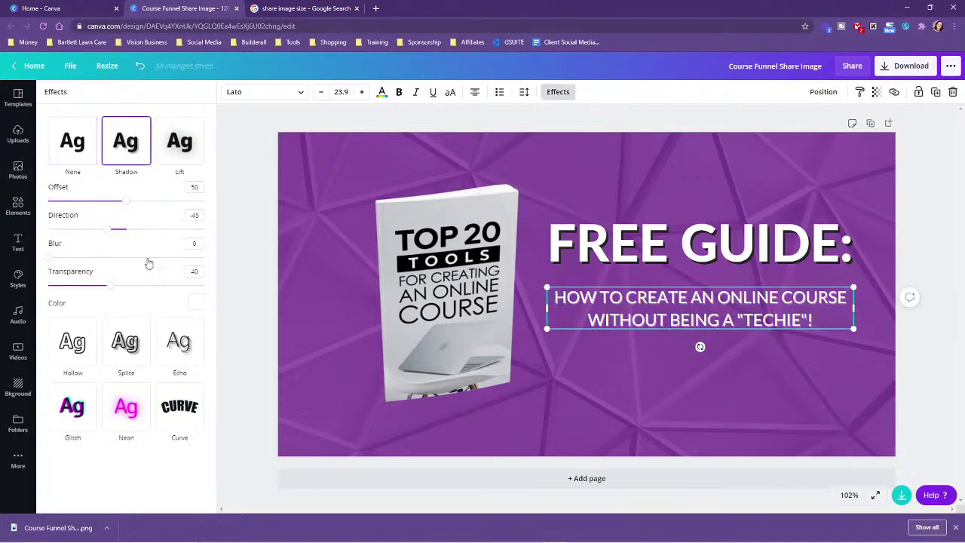
{"action": "left_click_drag", "start_coordinate": [113, 288], "coordinate": [263, 297]}
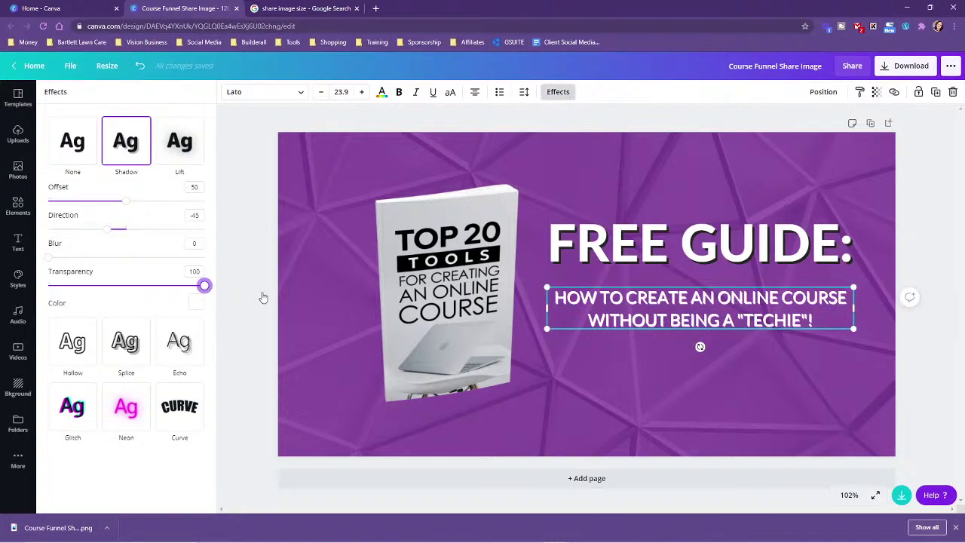
{"action": "left_click", "coordinate": [194, 304]}
{"action": "left_click", "coordinate": [183, 438]}
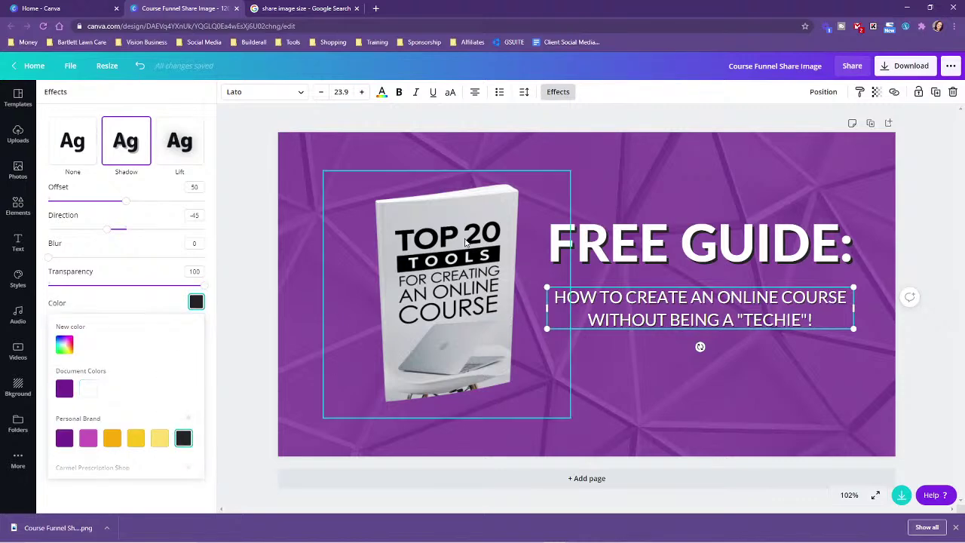
{"action": "key", "text": "Escape"}
{"action": "key", "text": "Escape"}
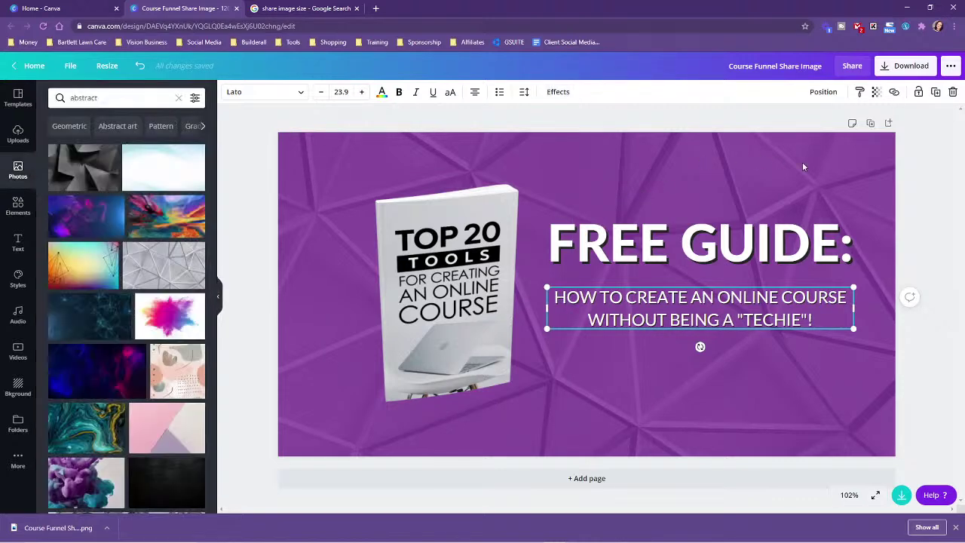
{"action": "left_click", "coordinate": [935, 165]}
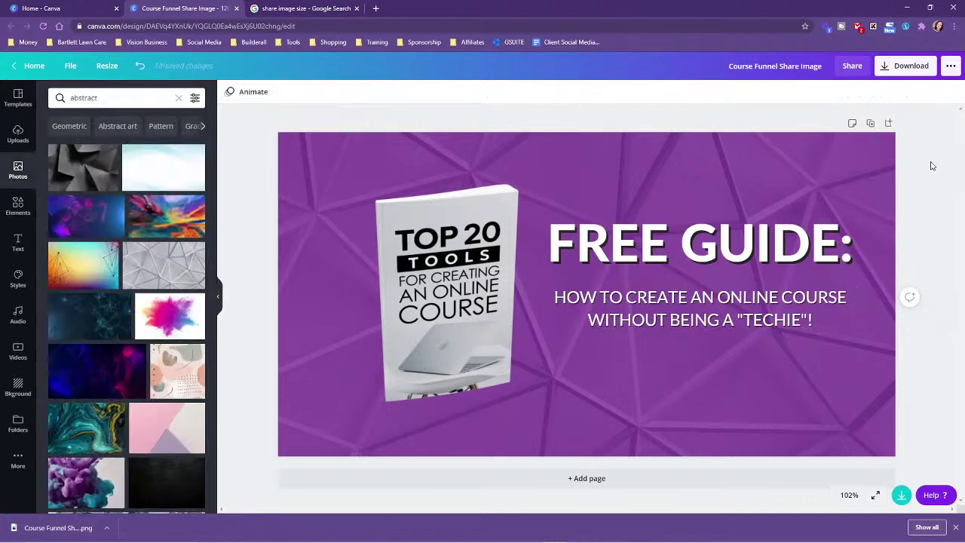
Step: Download the revised design as a PNG, overwriting "Course Funnel Share Image.png" in the training folder, and return to editing
{"action": "left_click", "coordinate": [894, 65]}
{"action": "left_click", "coordinate": [863, 236]}
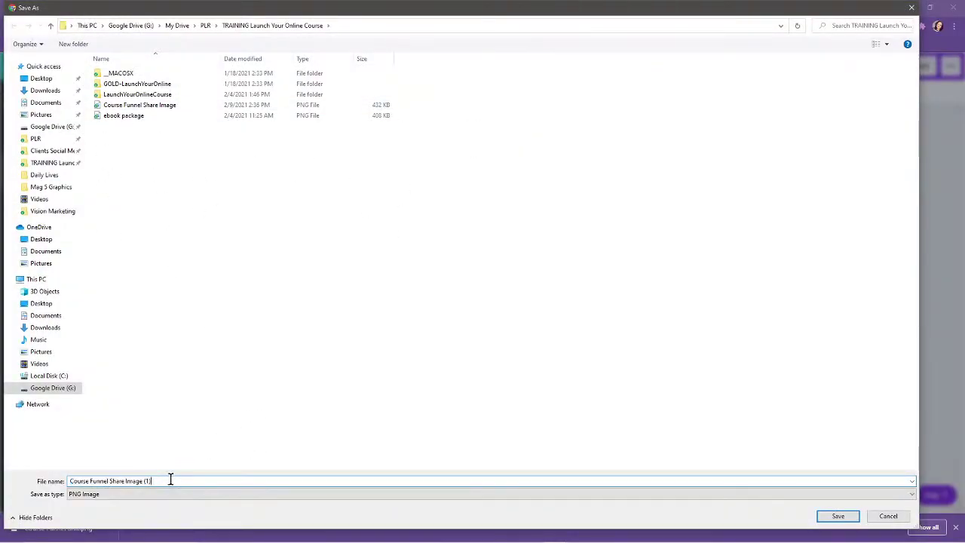
{"action": "key", "text": "BackSpace"}
{"action": "key", "text": "BackSpace"}
{"action": "key", "text": "BackSpace"}
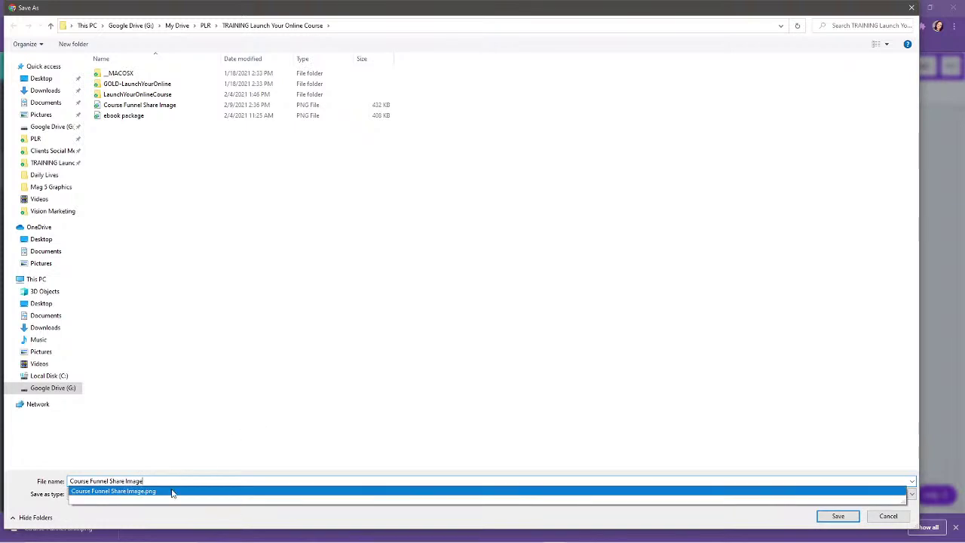
{"action": "left_click", "coordinate": [148, 493]}
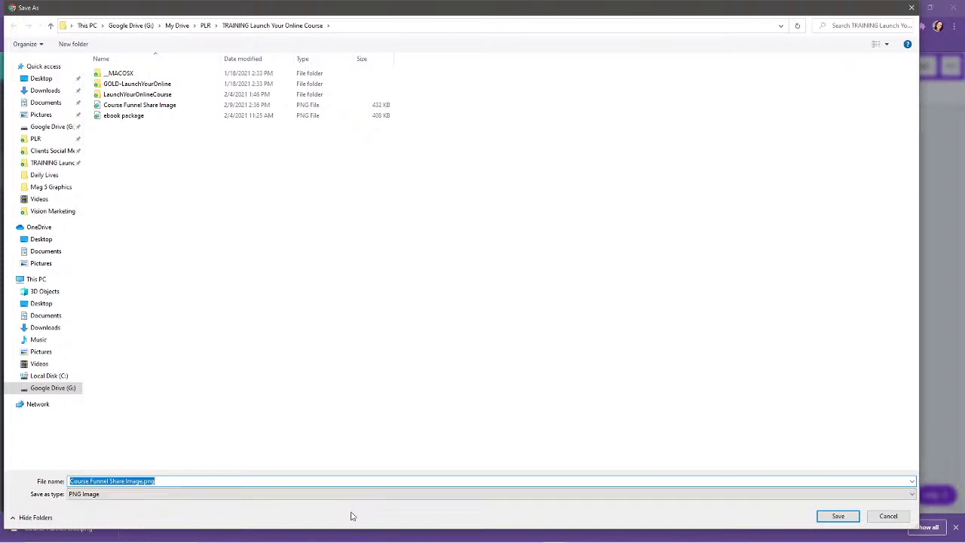
{"action": "left_click", "coordinate": [846, 516]}
{"action": "left_click", "coordinate": [509, 280]}
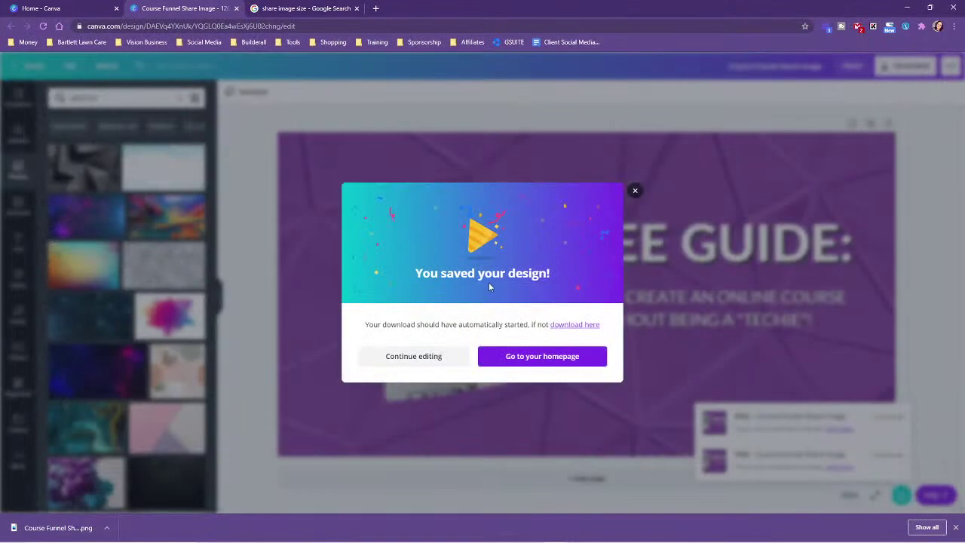
{"action": "left_click", "coordinate": [389, 356]}
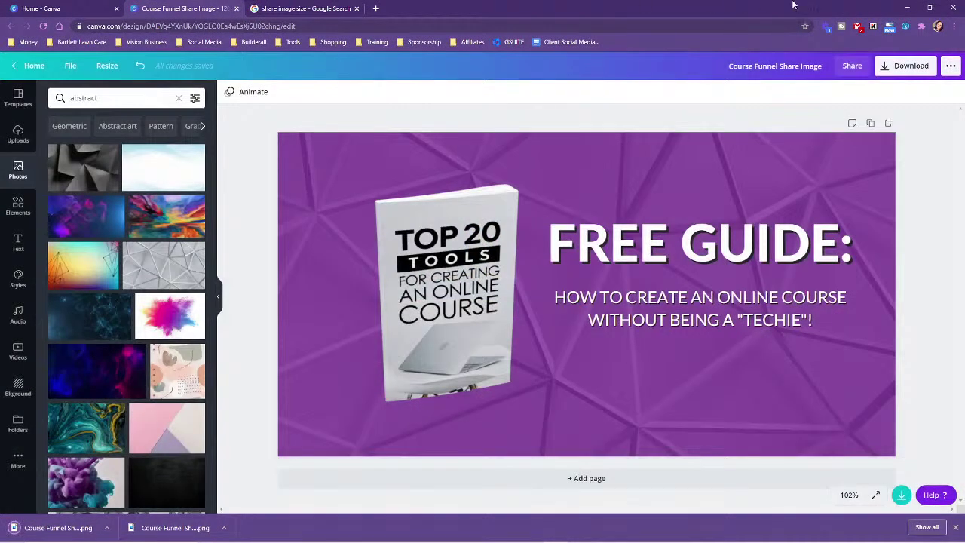
Step: Switch to Cheetah, open the image library for the Launch Your Course site, and delete the old course funnel share image
{"action": "left_click", "coordinate": [907, 7]}
{"action": "mouse_move", "coordinate": [555, 533]}
{"action": "left_click", "coordinate": [513, 510]}
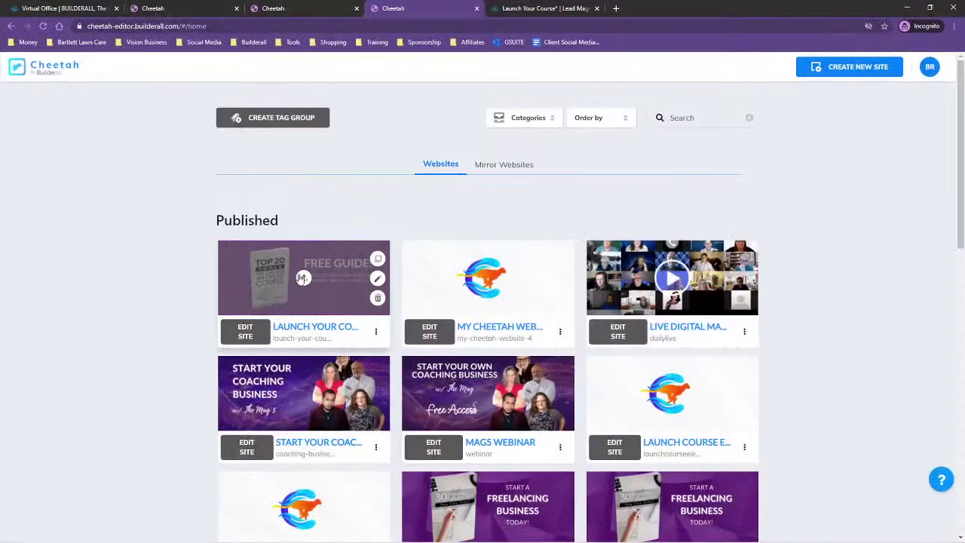
{"action": "left_click", "coordinate": [302, 278]}
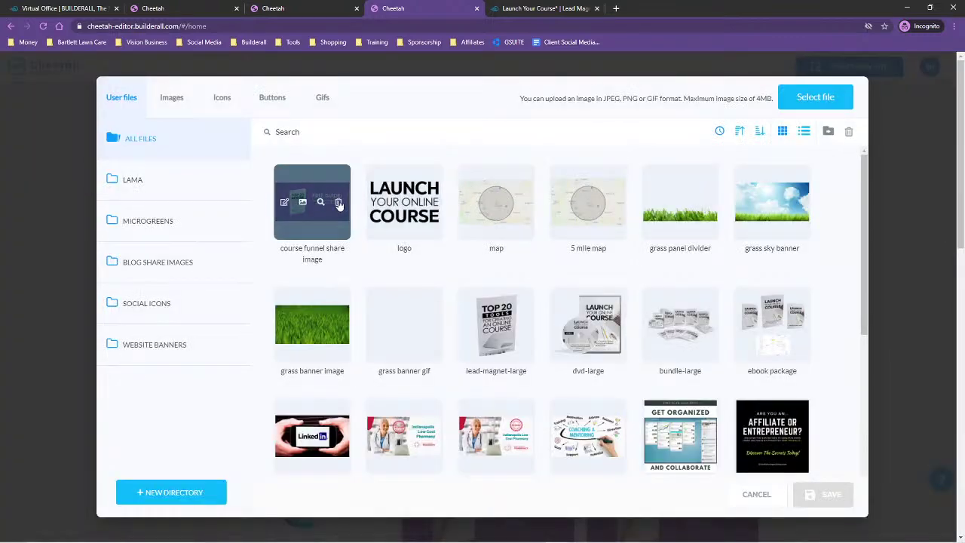
{"action": "left_click", "coordinate": [339, 203]}
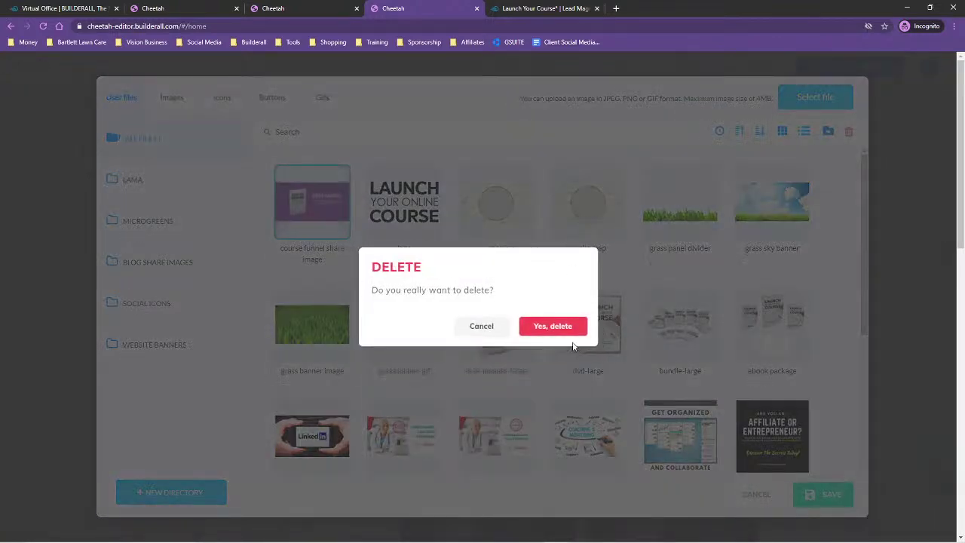
{"action": "left_click", "coordinate": [556, 325]}
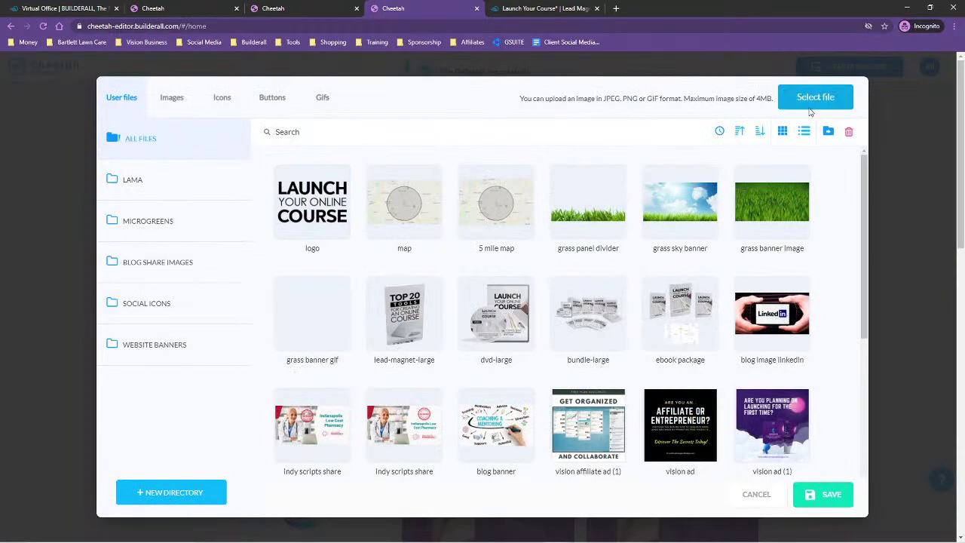
Step: Upload the revised "Course Funnel Share Image.png" and save it as the Launch Your Course site's image
{"action": "left_click", "coordinate": [844, 96]}
{"action": "left_click", "coordinate": [134, 106]}
{"action": "left_click", "coordinate": [837, 515]}
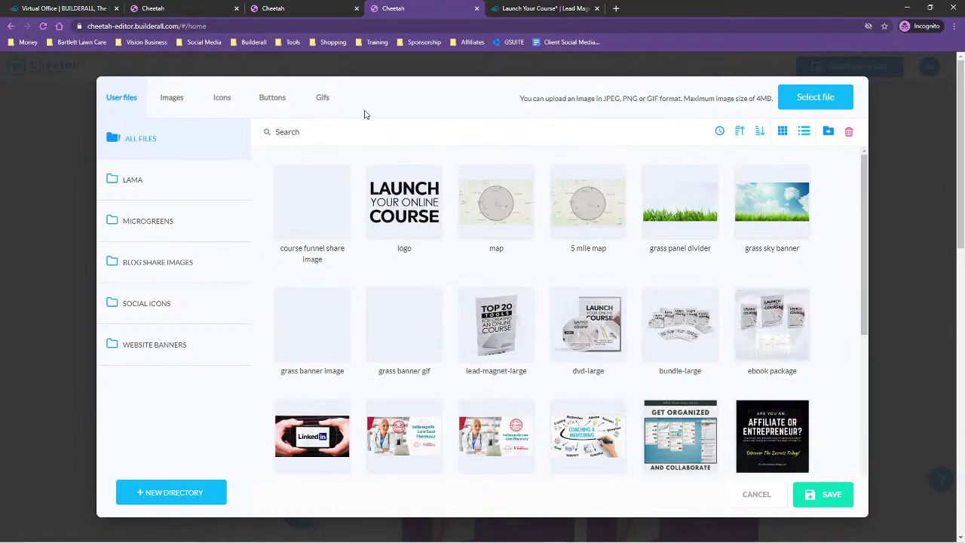
{"action": "left_click", "coordinate": [827, 494]}
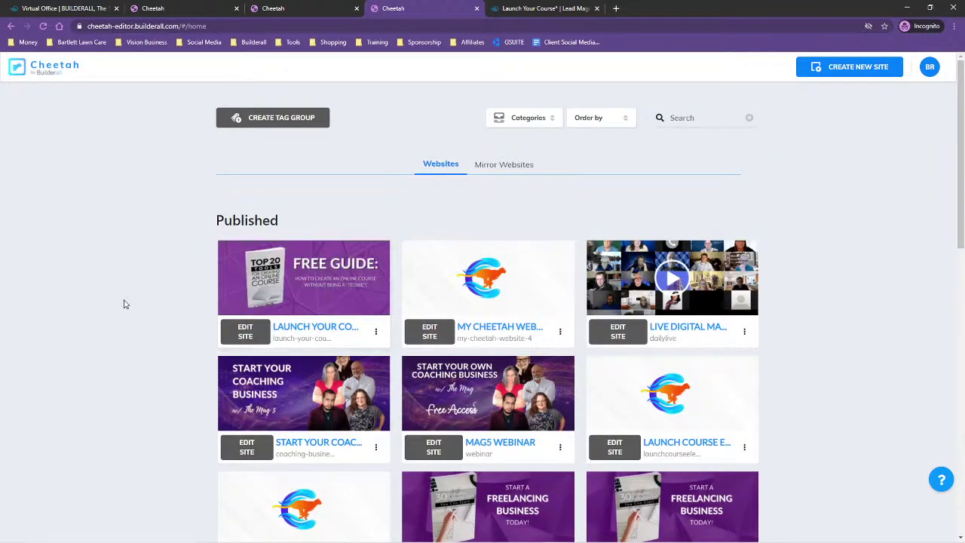
Step: Open the Launch Your Course site's pages and set the course funnel share image on the Confirm Email page
{"action": "left_click", "coordinate": [243, 335]}
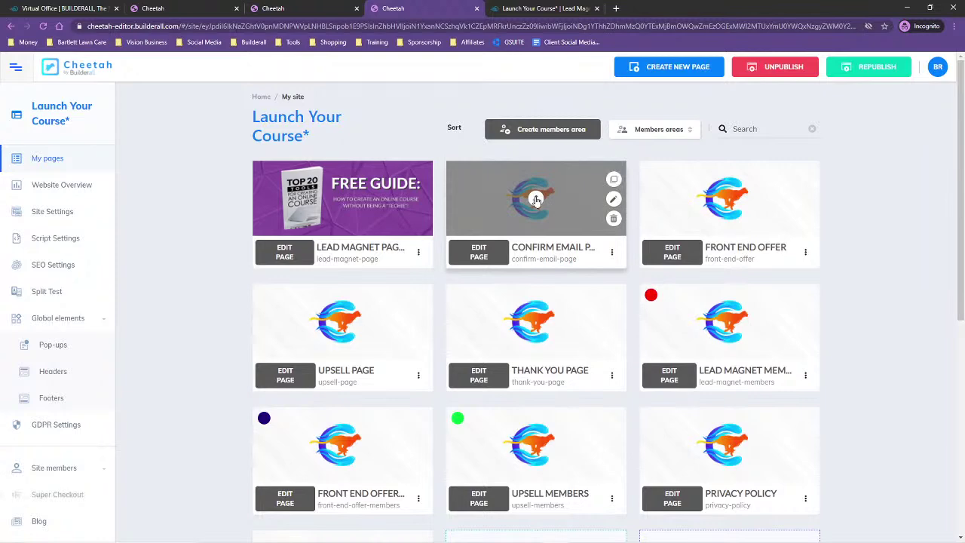
{"action": "left_click", "coordinate": [536, 200]}
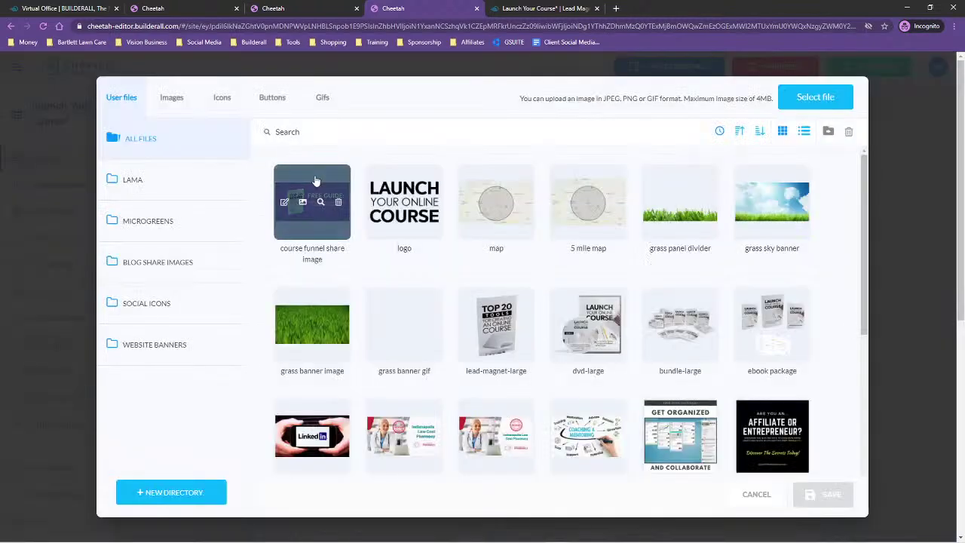
{"action": "left_click", "coordinate": [312, 189]}
{"action": "left_click", "coordinate": [817, 494]}
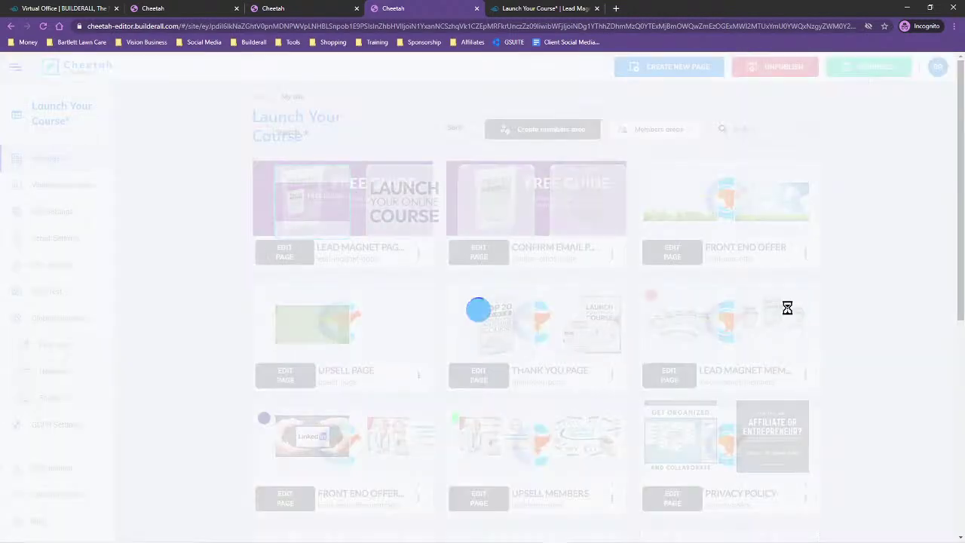
Step: Set the course funnel share image as the image of the Front End Offer and Upsell pages
{"action": "left_click", "coordinate": [728, 200]}
{"action": "left_click", "coordinate": [303, 183]}
{"action": "left_click", "coordinate": [822, 494]}
{"action": "left_click", "coordinate": [341, 323]}
{"action": "left_click", "coordinate": [308, 174]}
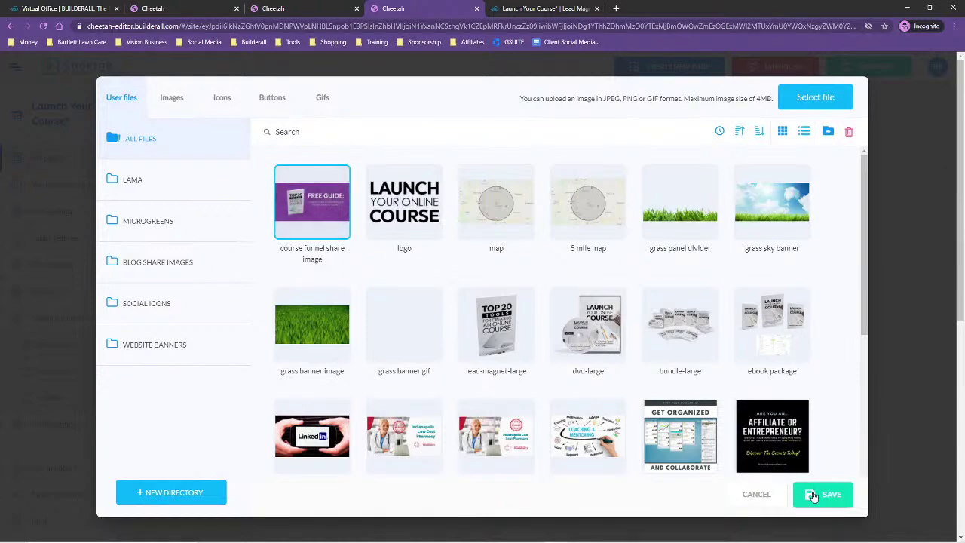
{"action": "left_click", "coordinate": [821, 494]}
Step: Set the course funnel share image as the image of the Thank You and Lead Magnet Members pages
{"action": "left_click", "coordinate": [534, 322]}
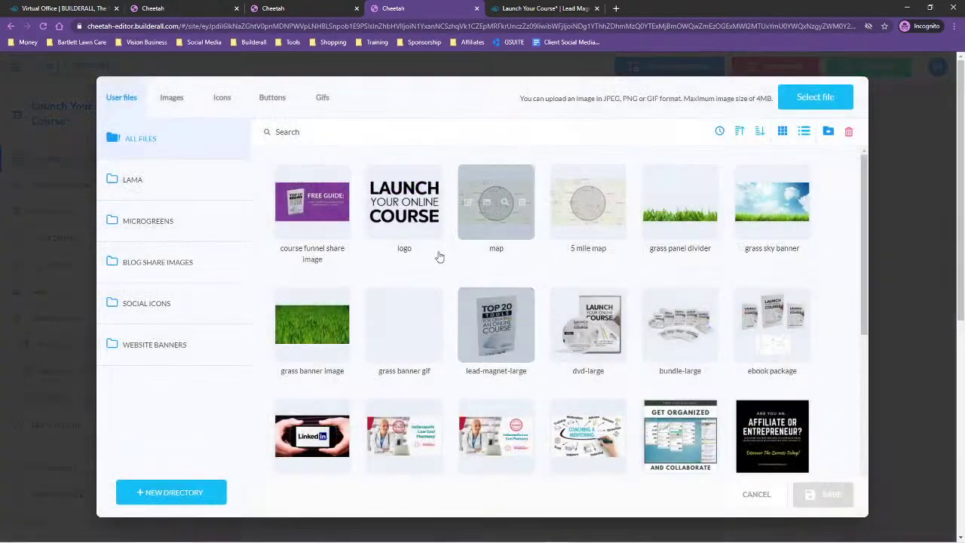
{"action": "left_click", "coordinate": [316, 176]}
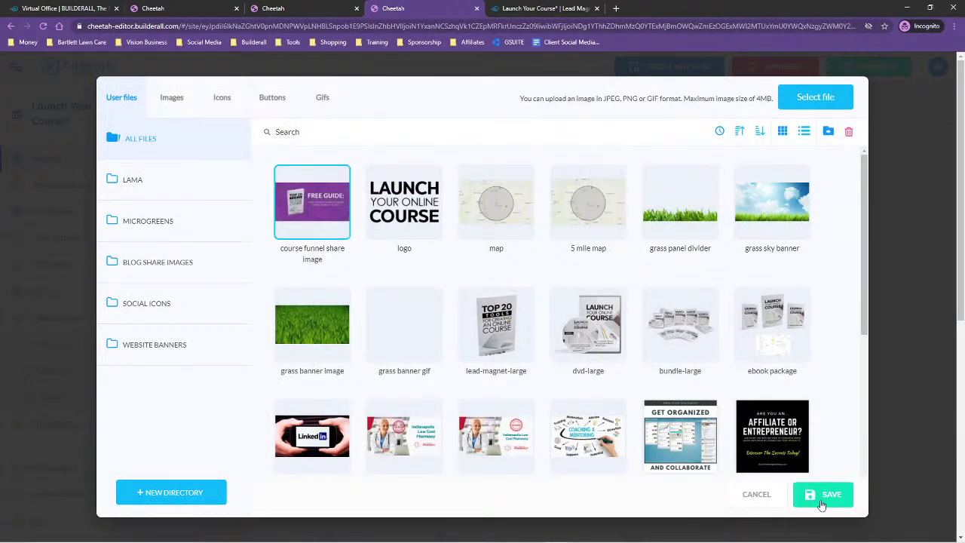
{"action": "left_click", "coordinate": [822, 504]}
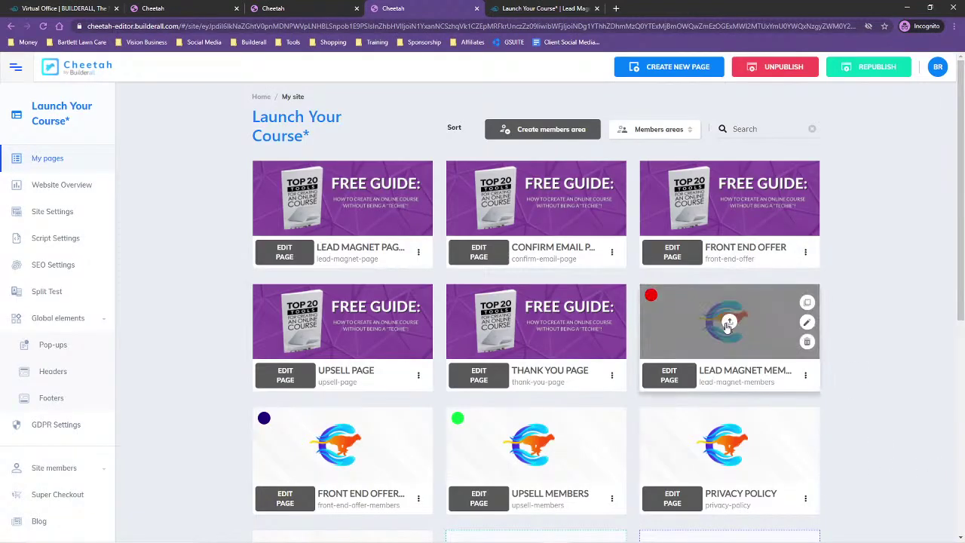
{"action": "left_click", "coordinate": [728, 323]}
{"action": "left_click", "coordinate": [305, 203]}
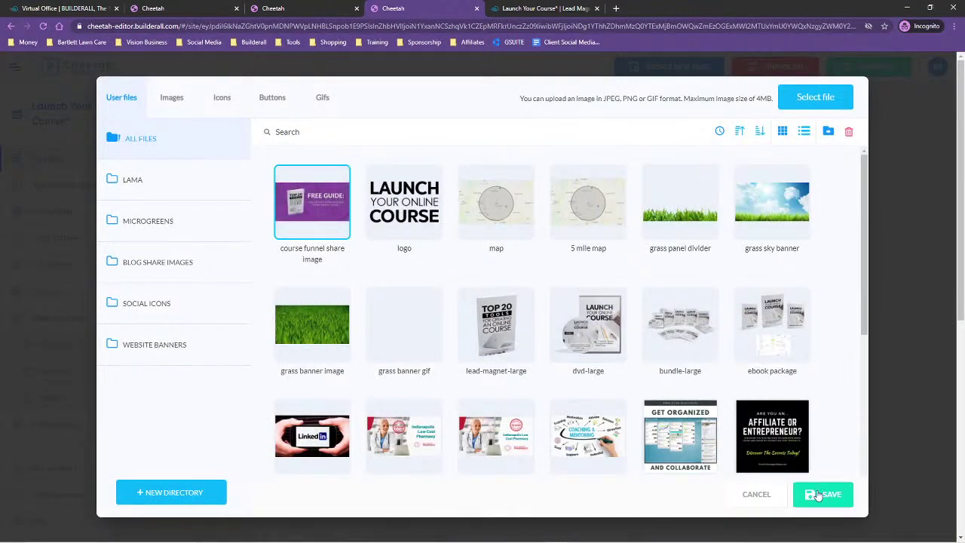
{"action": "left_click", "coordinate": [822, 495]}
Step: Set the course funnel share image as the image of the Front End Offer Members and Upsell Members pages
{"action": "scroll", "coordinate": [342, 395], "scroll_direction": "down", "scroll_amount": 1}
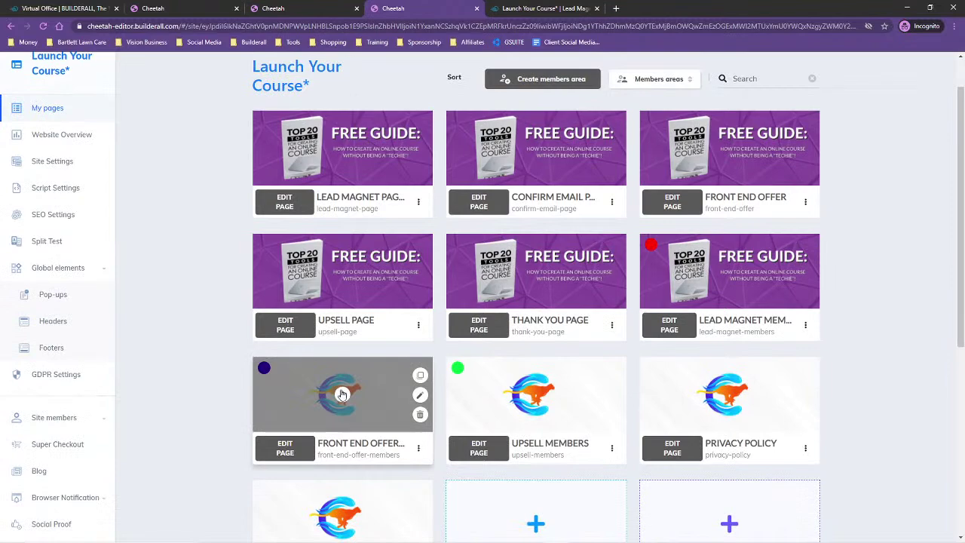
{"action": "left_click", "coordinate": [342, 394]}
{"action": "left_click", "coordinate": [307, 204]}
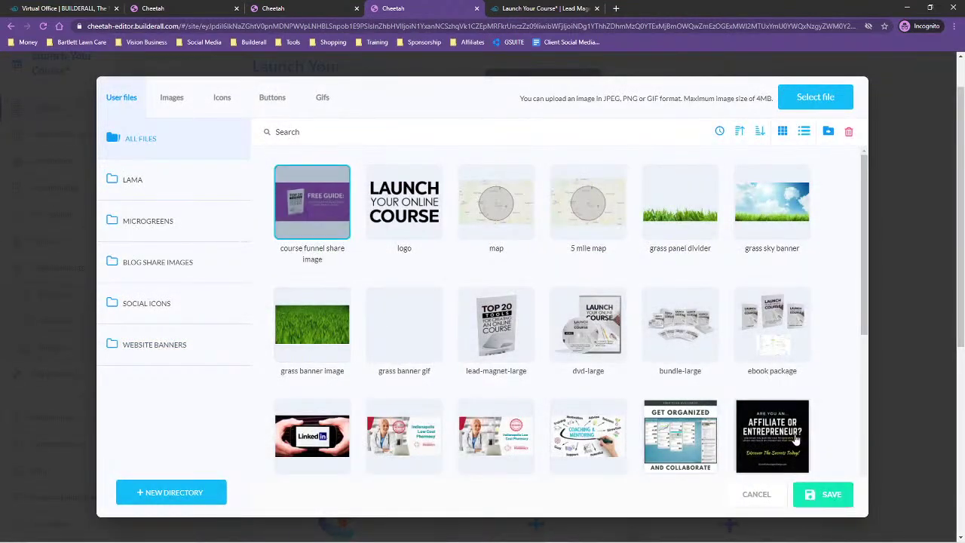
{"action": "left_click", "coordinate": [823, 494]}
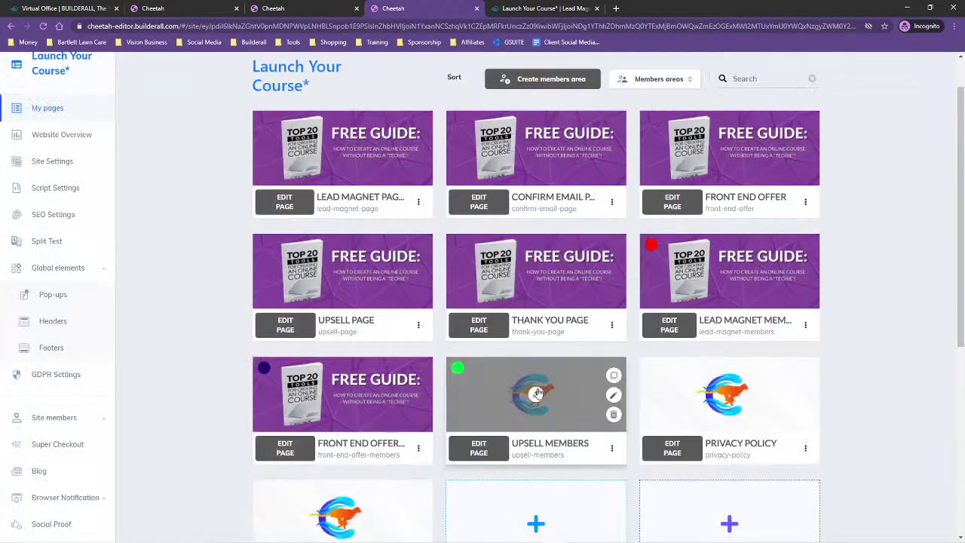
{"action": "left_click", "coordinate": [535, 395]}
{"action": "left_click", "coordinate": [310, 202]}
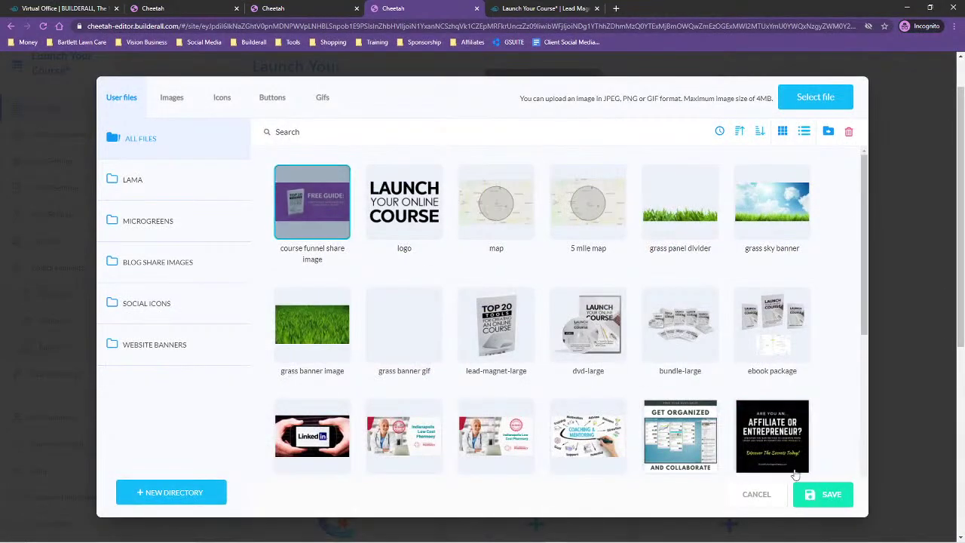
{"action": "left_click", "coordinate": [823, 495]}
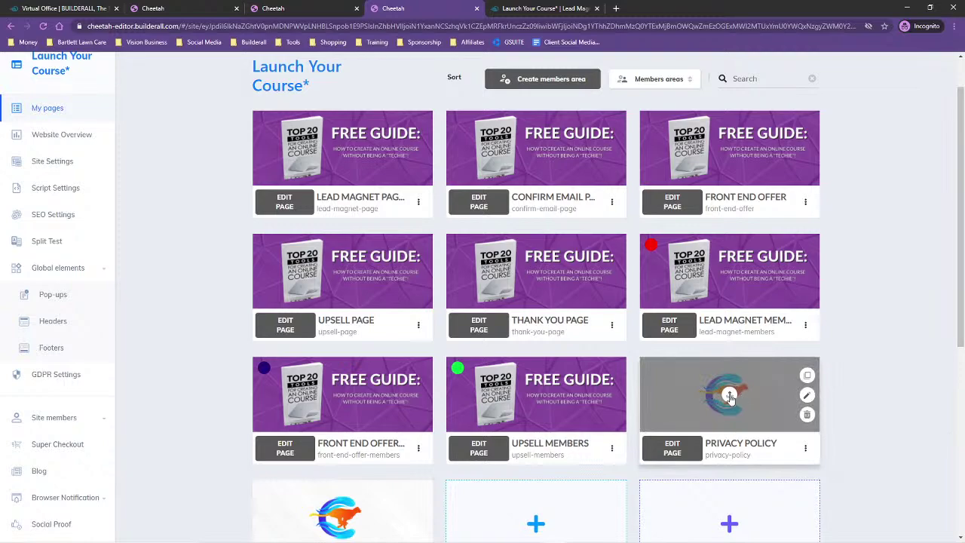
Step: Set the course funnel share image as the image of the Privacy Policy and Terms of Use pages
{"action": "left_click", "coordinate": [729, 398]}
{"action": "left_click", "coordinate": [311, 202]}
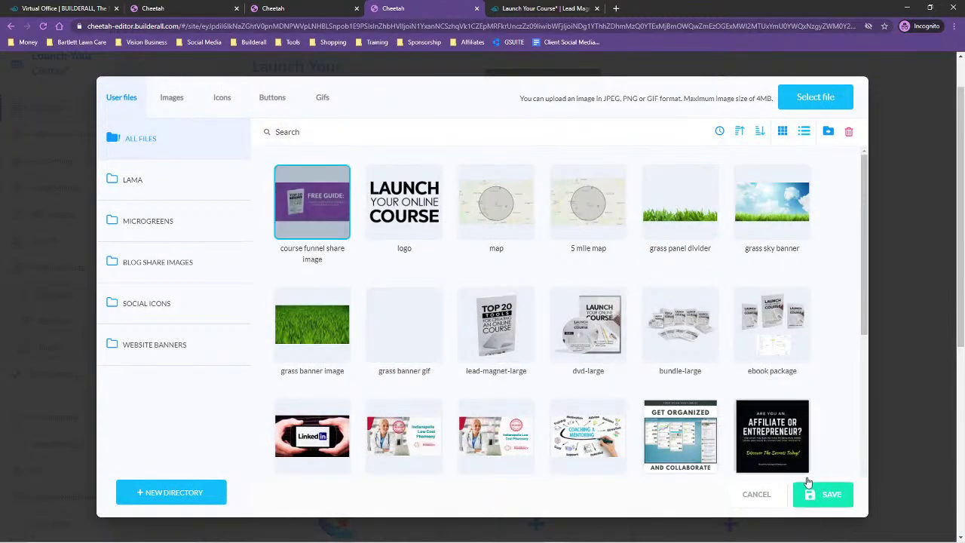
{"action": "left_click", "coordinate": [817, 494]}
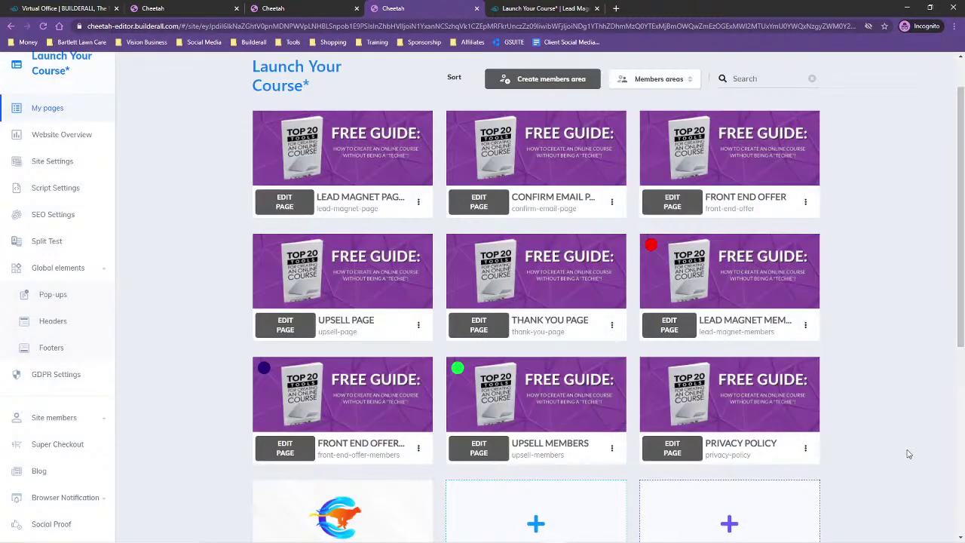
{"action": "scroll", "coordinate": [907, 452], "scroll_direction": "down", "scroll_amount": 1}
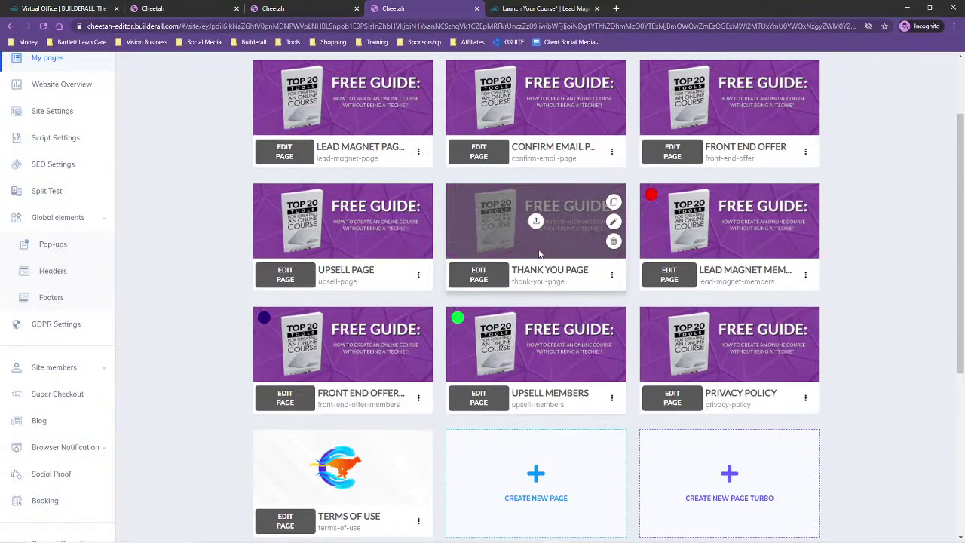
{"action": "mouse_move", "coordinate": [351, 489]}
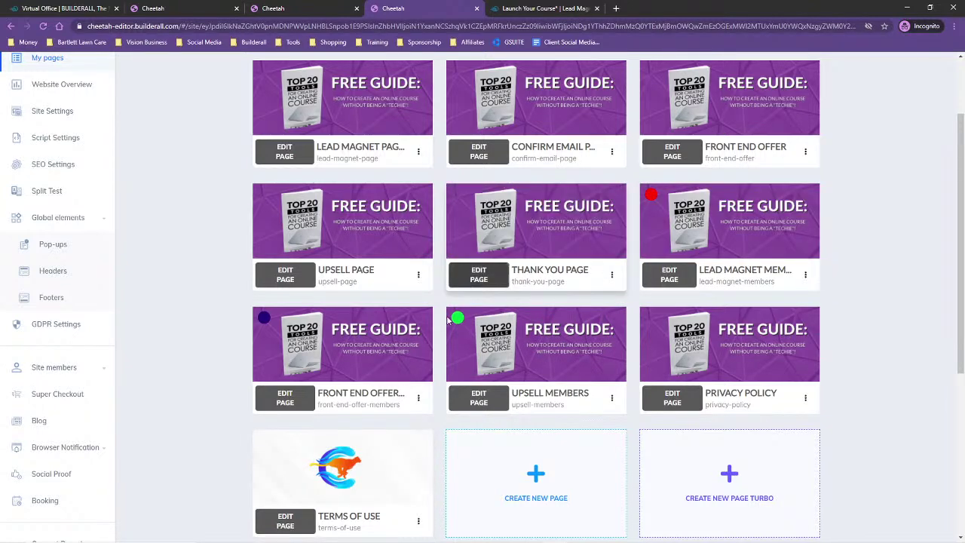
{"action": "left_click", "coordinate": [343, 468]}
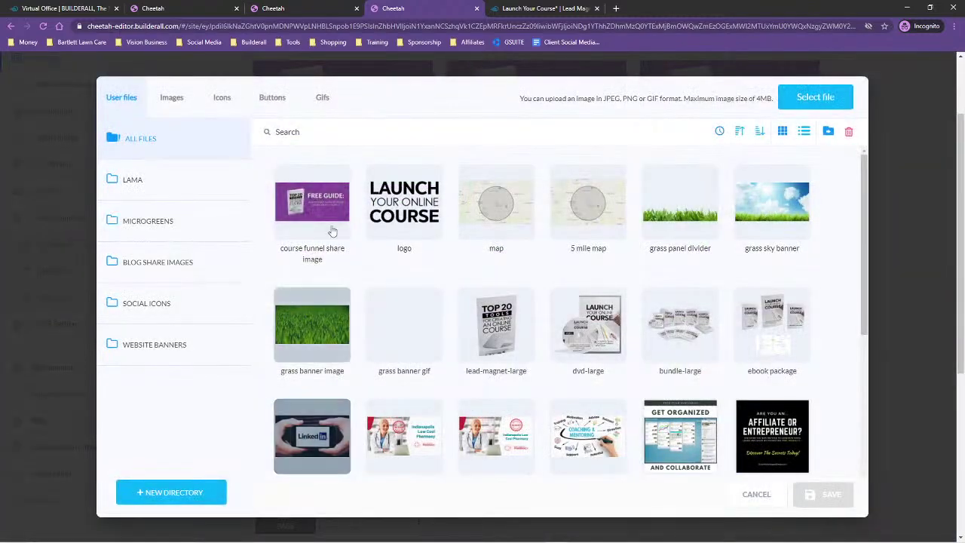
{"action": "left_click", "coordinate": [312, 202]}
{"action": "left_click", "coordinate": [827, 495]}
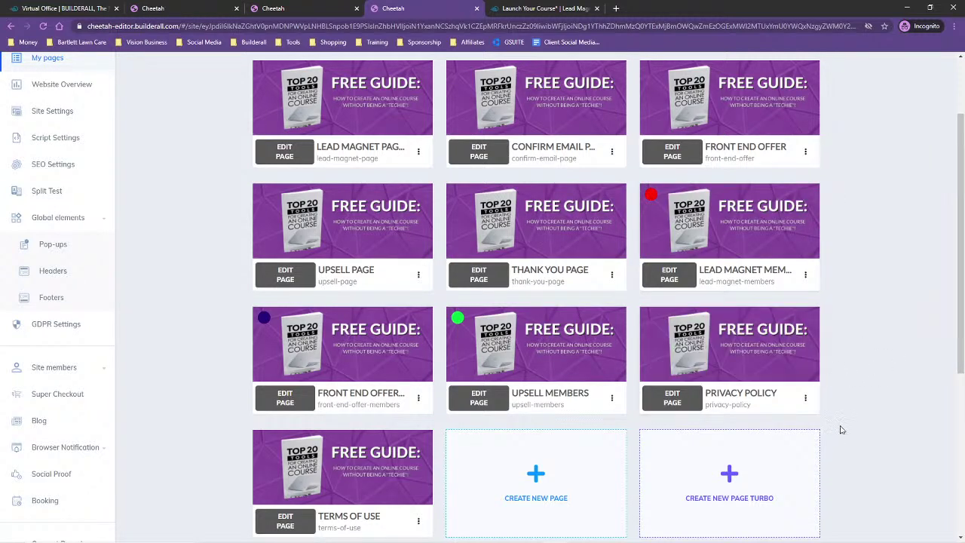
Step: Check the images across all site pages and republish the Launch Your Course site
{"action": "scroll", "coordinate": [862, 428], "scroll_direction": "up", "scroll_amount": 1}
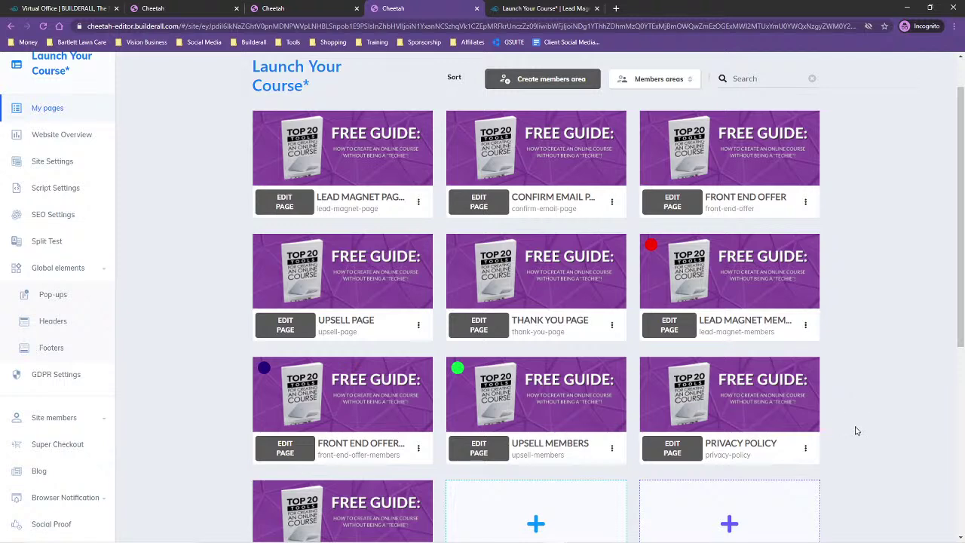
{"action": "scroll", "coordinate": [855, 427], "scroll_direction": "up", "scroll_amount": 1}
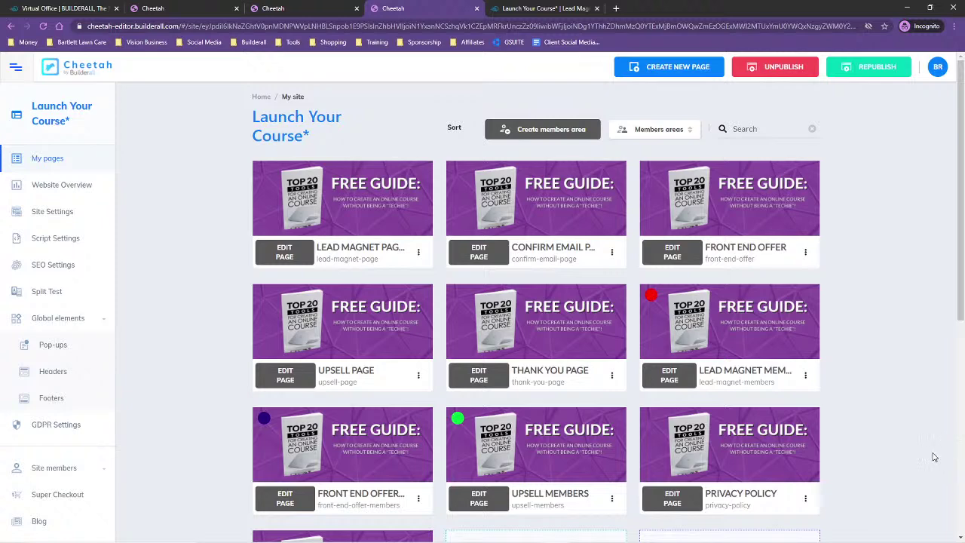
{"action": "scroll", "coordinate": [916, 457], "scroll_direction": "down", "scroll_amount": 2}
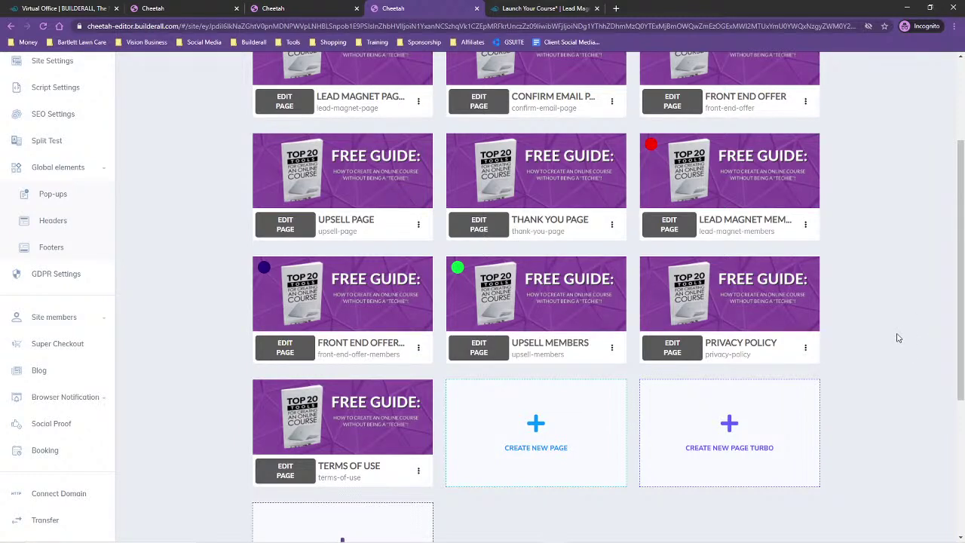
{"action": "scroll", "coordinate": [898, 337], "scroll_direction": "up", "scroll_amount": 2}
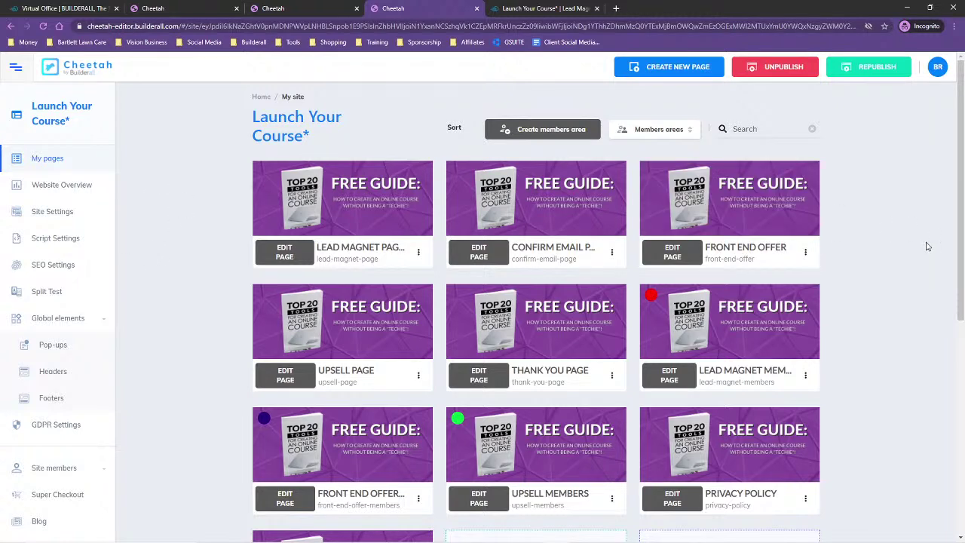
{"action": "left_click", "coordinate": [863, 72]}
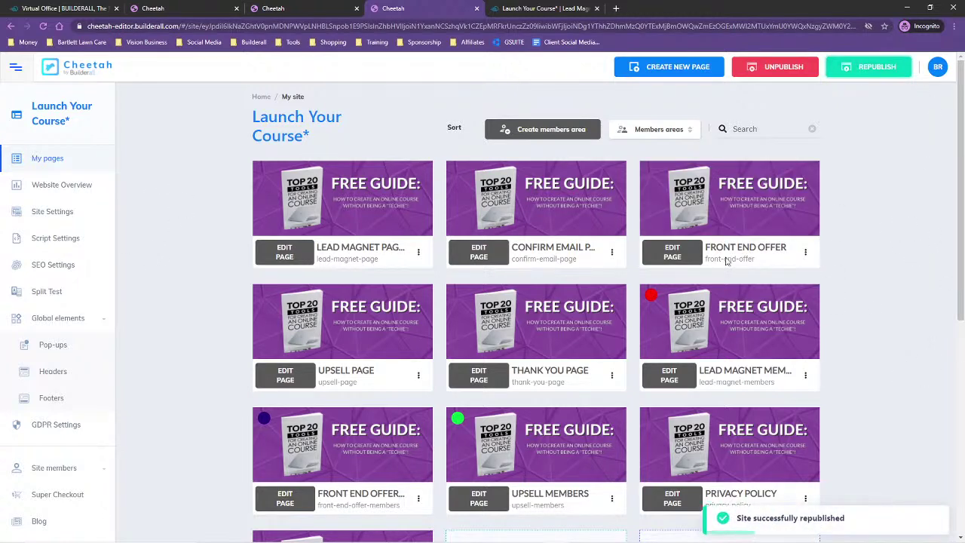
Step: View the published lead magnet page in the browser, look it over, and close it to return to the page list
{"action": "left_click", "coordinate": [418, 252]}
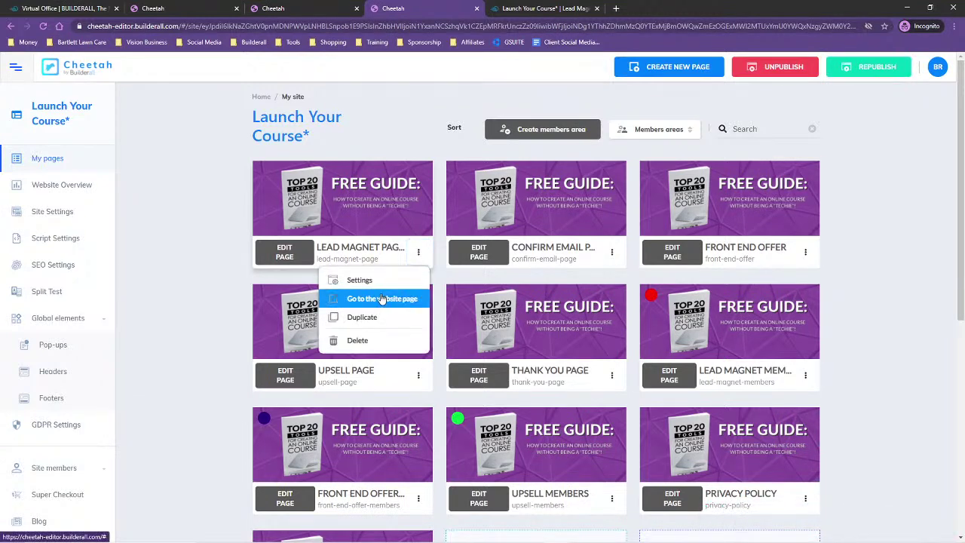
{"action": "left_click", "coordinate": [392, 300]}
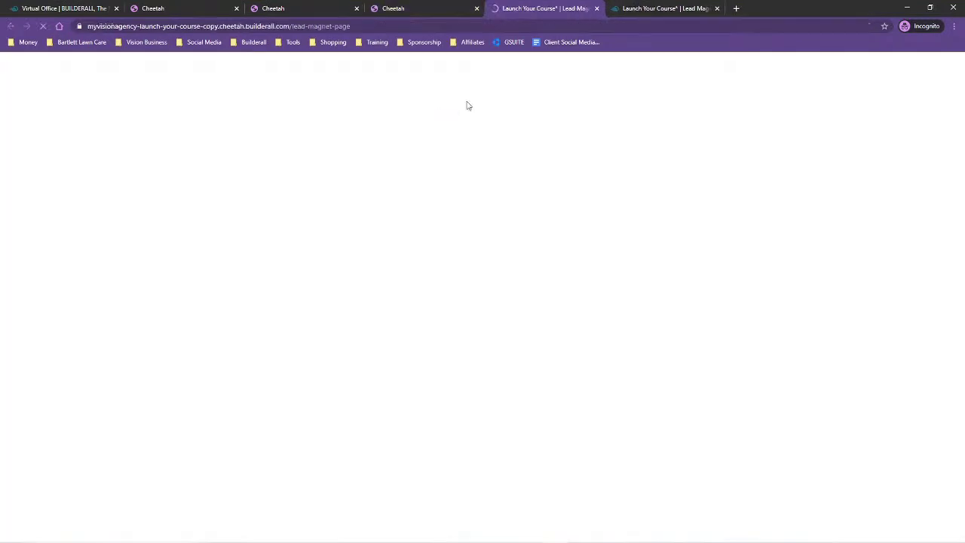
{"action": "scroll", "coordinate": [859, 402], "scroll_direction": "down", "scroll_amount": 2}
{"action": "scroll", "coordinate": [890, 401], "scroll_direction": "up", "scroll_amount": 2}
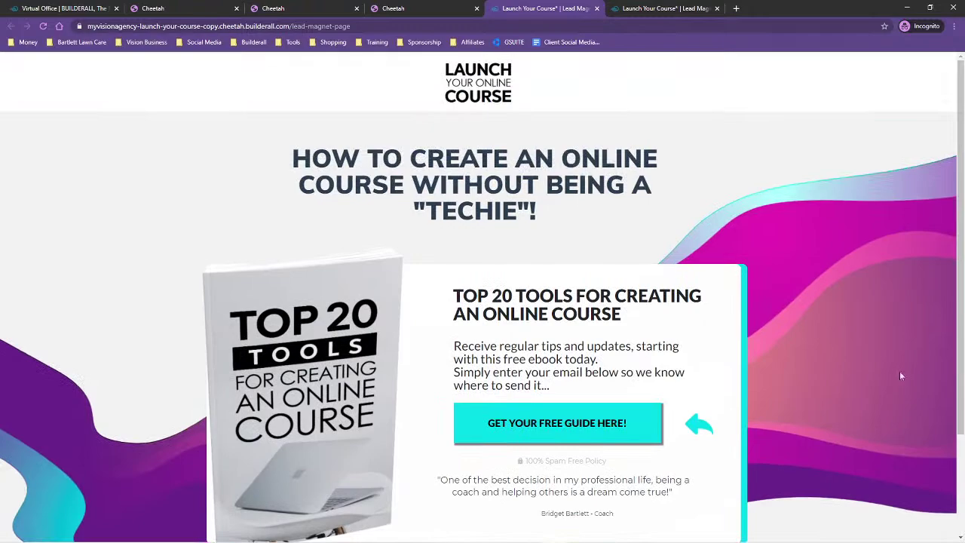
{"action": "left_click", "coordinate": [596, 8]}
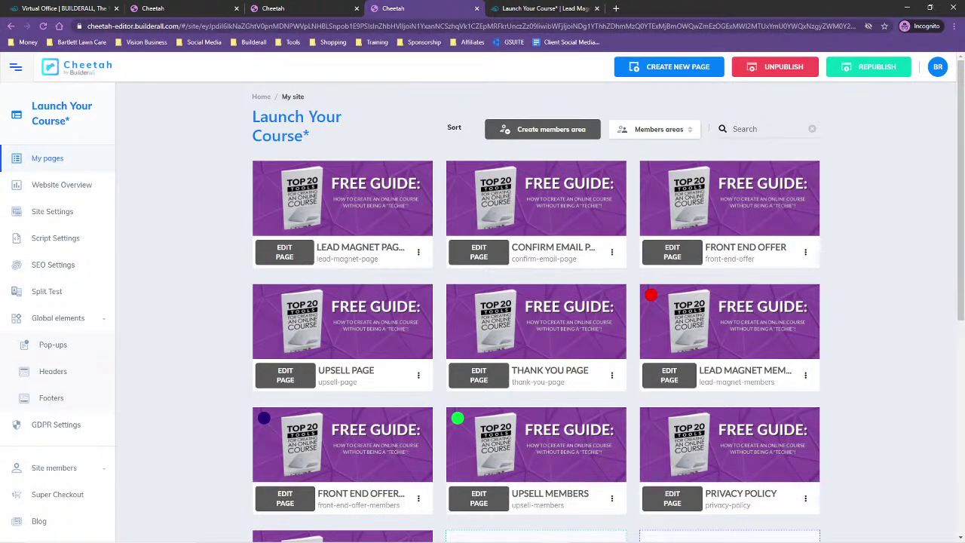